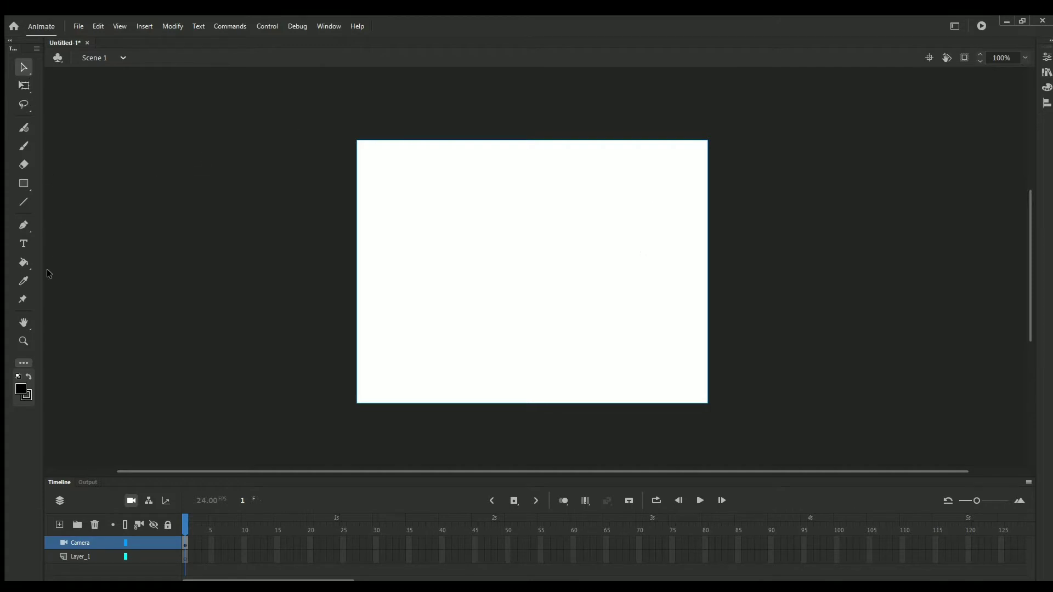
# Close the Timeline panel and reopen it
pyautogui.moveTo(146, 479); pyautogui.dragTo(140, 467)
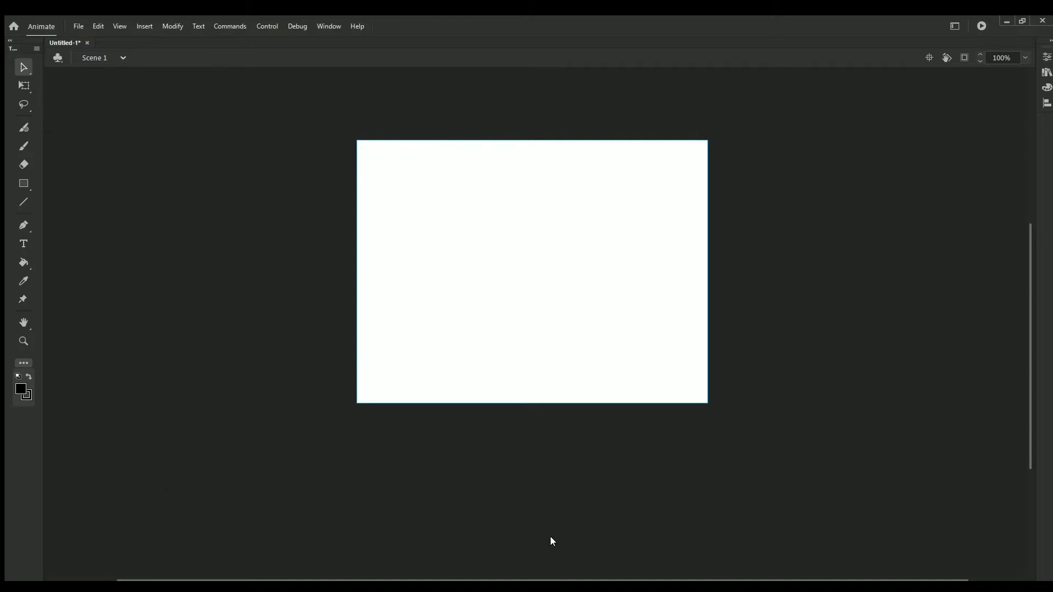
pyautogui.hotkey('ctrl', 'alt', 't')
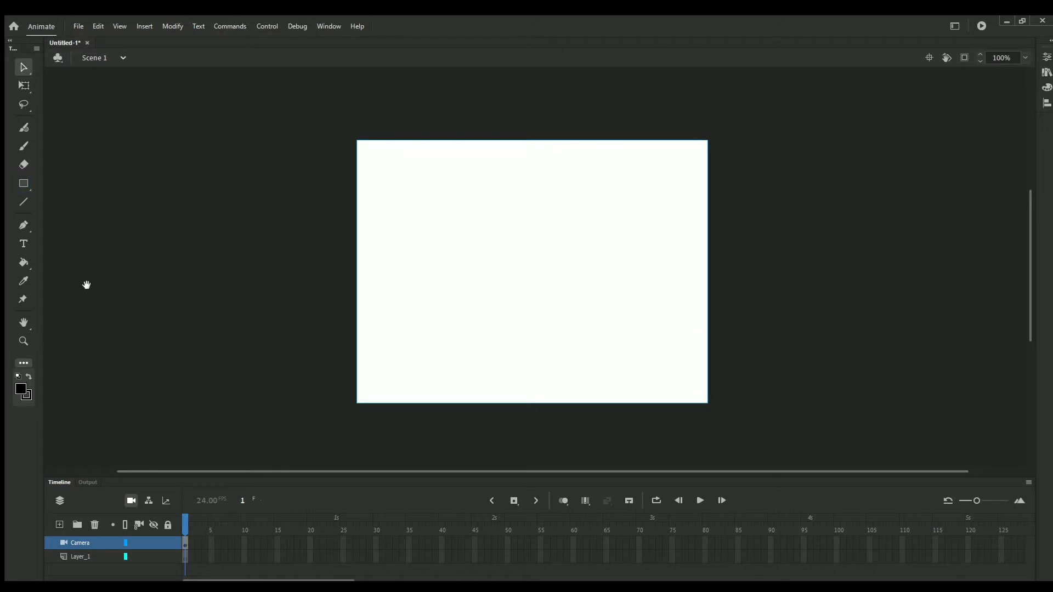
# Add the Camera, Bone and Asset Warp tools to the toolbar below the Zoom tool
pyautogui.moveTo(70, 325); pyautogui.dragTo(33, 341)
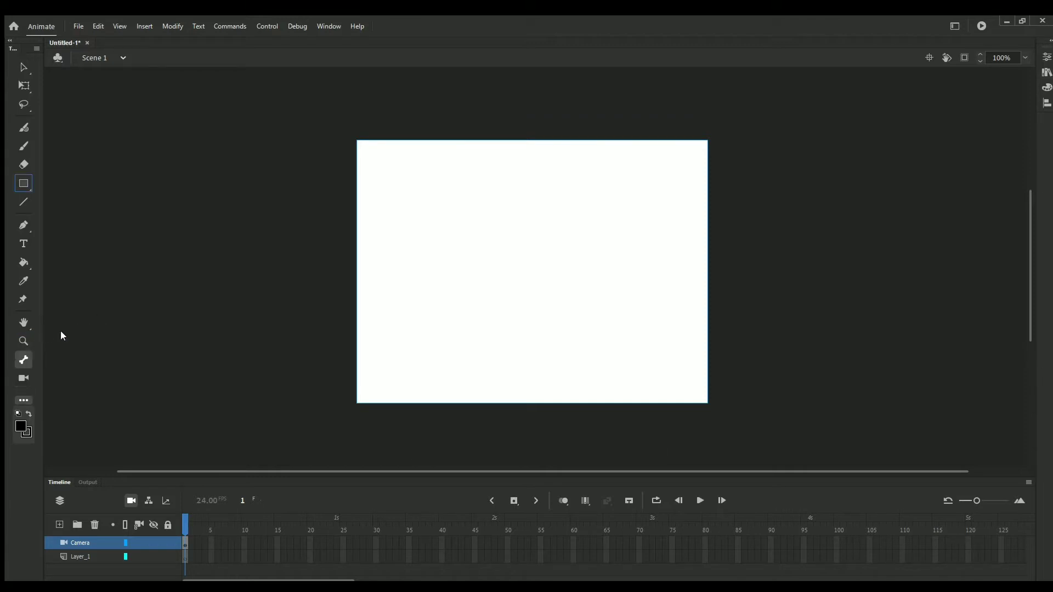
pyautogui.click(24, 361)
pyautogui.moveTo(30, 340); pyautogui.dragTo(32, 333)
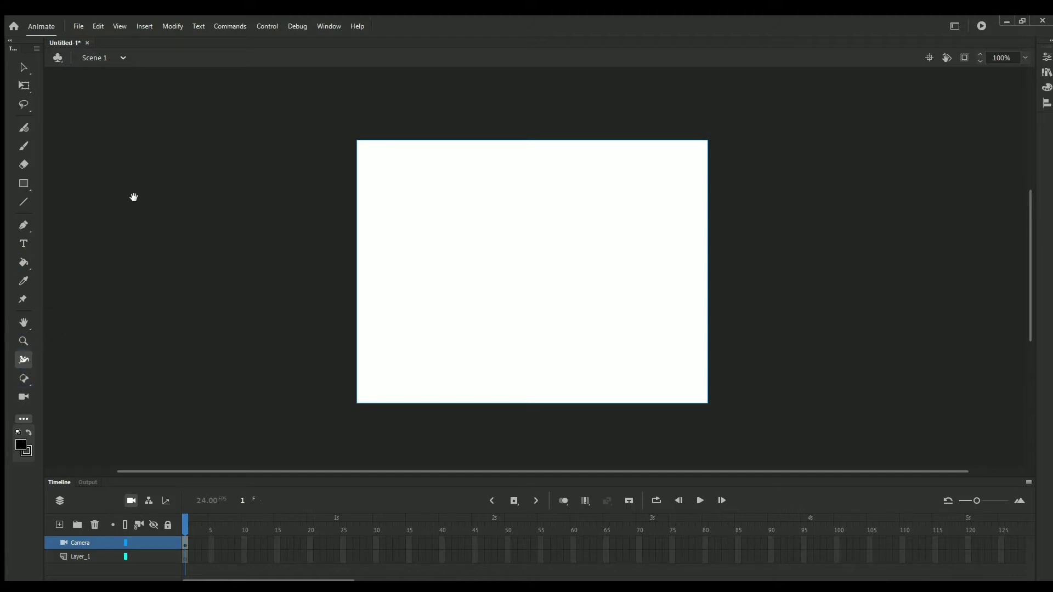
# Group the Pencil, Paint Brush and Classic Brush tools together in a single toolbar slot
pyautogui.moveTo(132, 197)
pyautogui.mouseDown()
pyautogui.moveTo(24, 155)
pyautogui.moveTo(22, 142)
pyautogui.mouseUp()
pyautogui.click(23, 146)
pyautogui.click(24, 128)
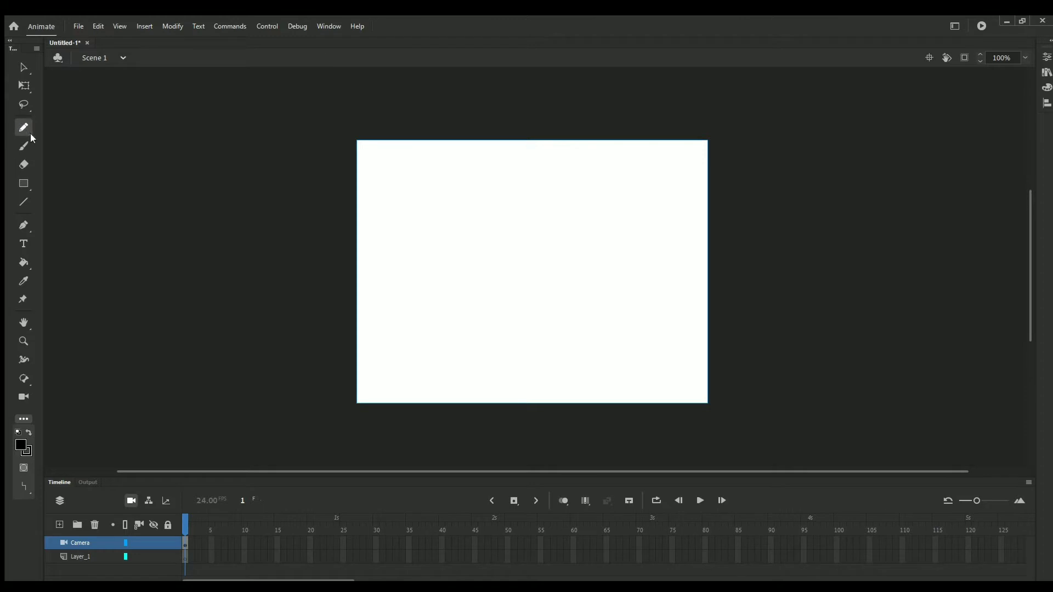
pyautogui.moveTo(23, 146)
pyautogui.mouseDown()
pyautogui.moveTo(31, 131)
pyautogui.moveTo(22, 127)
pyautogui.moveTo(122, 172)
pyautogui.moveTo(50, 163)
pyautogui.moveTo(13, 130)
pyautogui.moveTo(23, 131)
pyautogui.mouseUp()
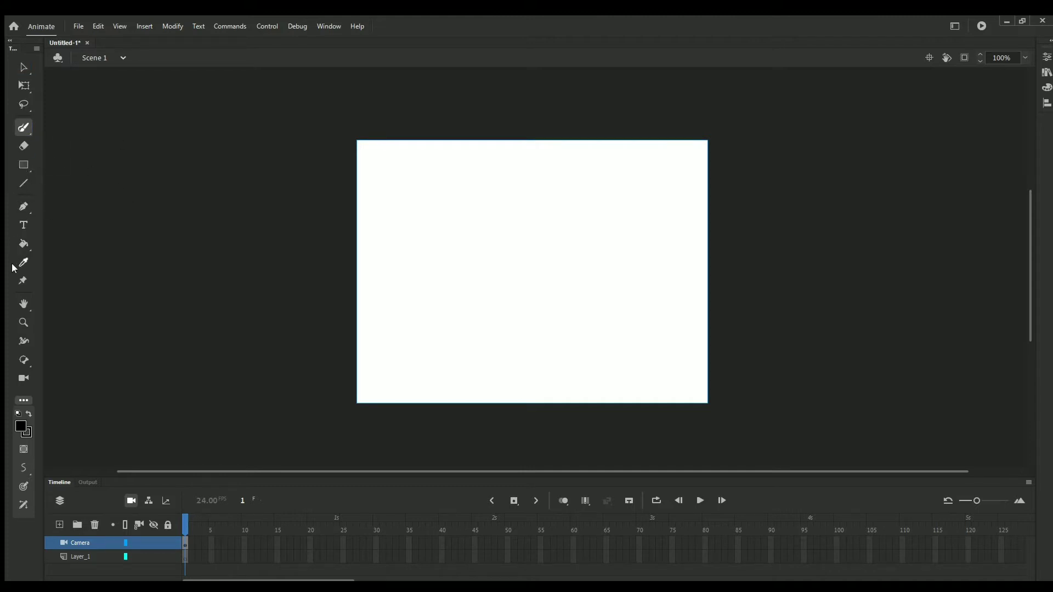
# Add the 3D Translation and 3D Rotation tools to the toolbar below Free Transform, and narrow the toolbar
pyautogui.click(22, 166)
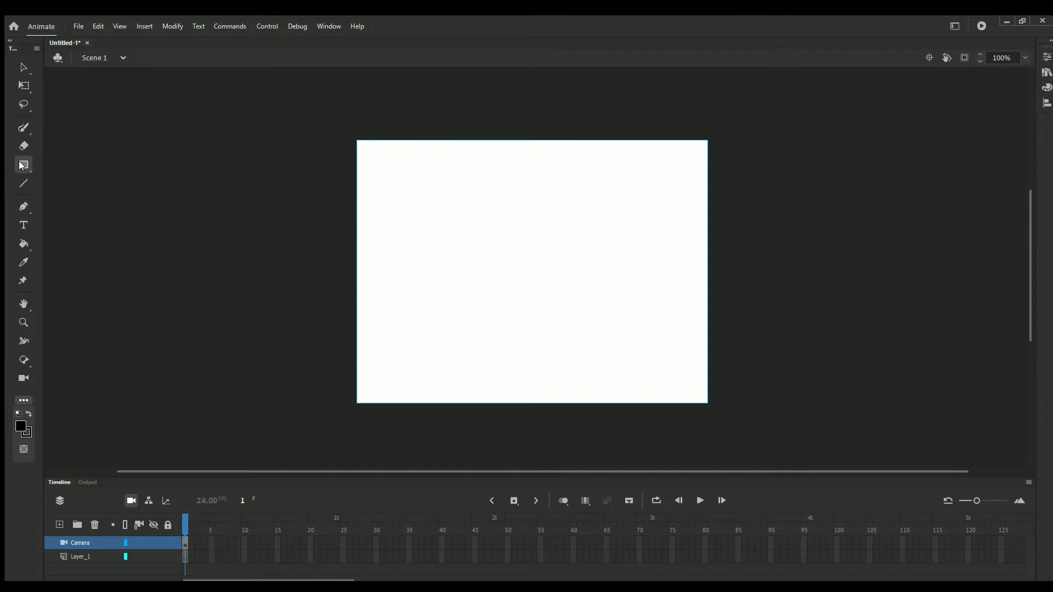
pyautogui.moveTo(22, 166)
pyautogui.mouseDown()
pyautogui.moveTo(127, 132)
pyautogui.moveTo(36, 110)
pyautogui.moveTo(27, 89)
pyautogui.mouseUp()
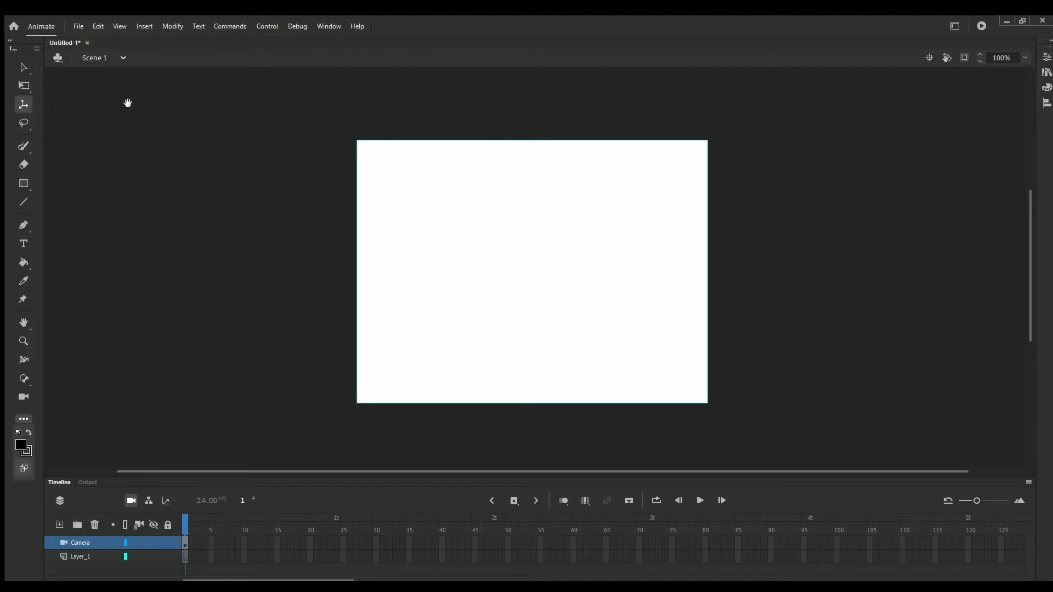
pyautogui.click(22, 103)
pyautogui.moveTo(43, 244)
pyautogui.mouseDown()
pyautogui.moveTo(59, 242)
pyautogui.moveTo(37, 245)
pyautogui.mouseUp()
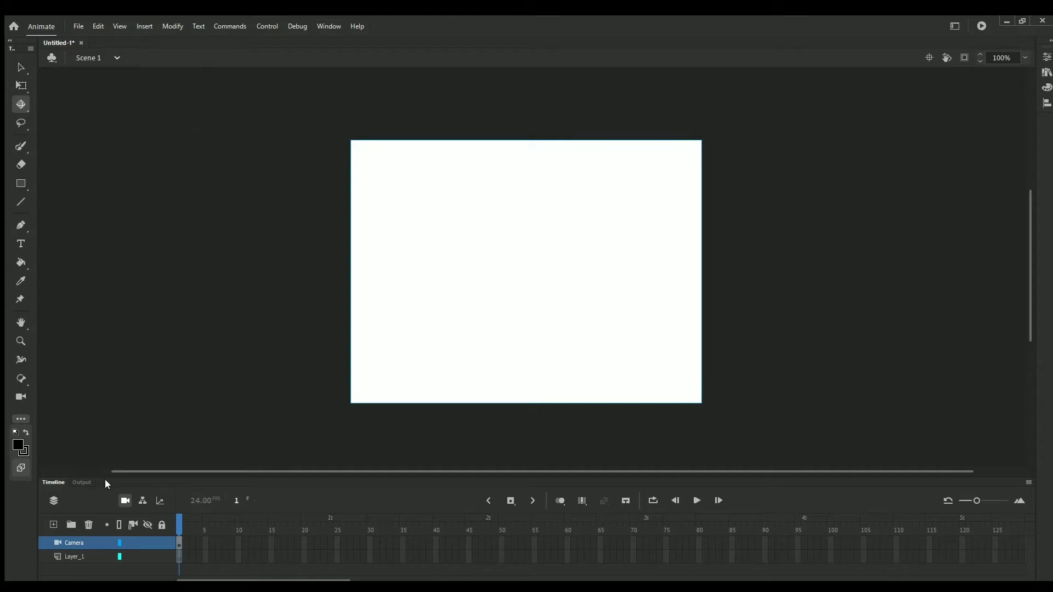
# Undock the Timeline panel from below the stage and dock it above the document area
pyautogui.moveTo(107, 480); pyautogui.dragTo(252, 336)
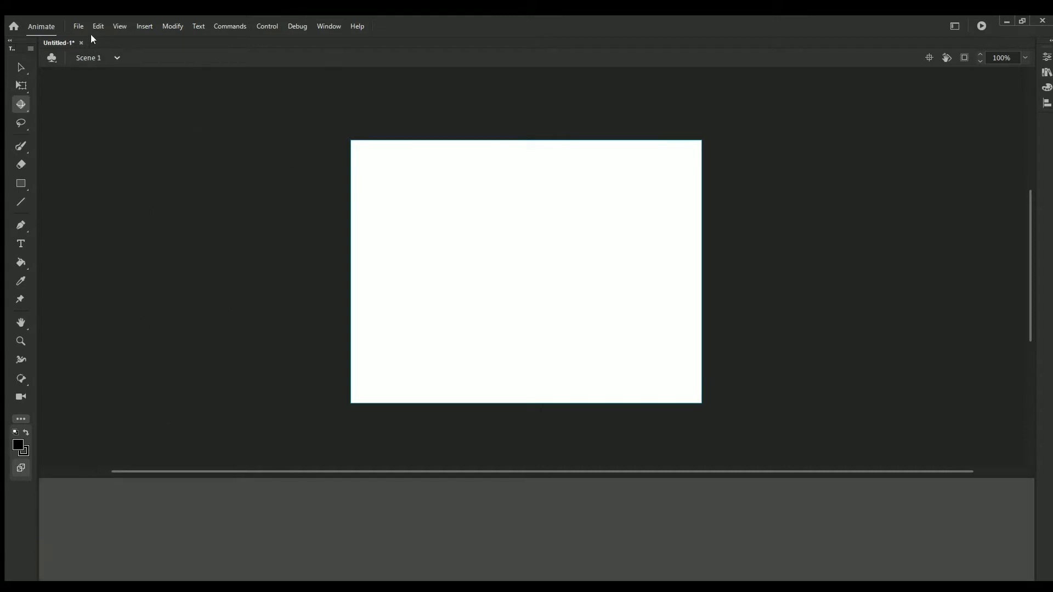
pyautogui.moveTo(91, 34); pyautogui.dragTo(94, 35)
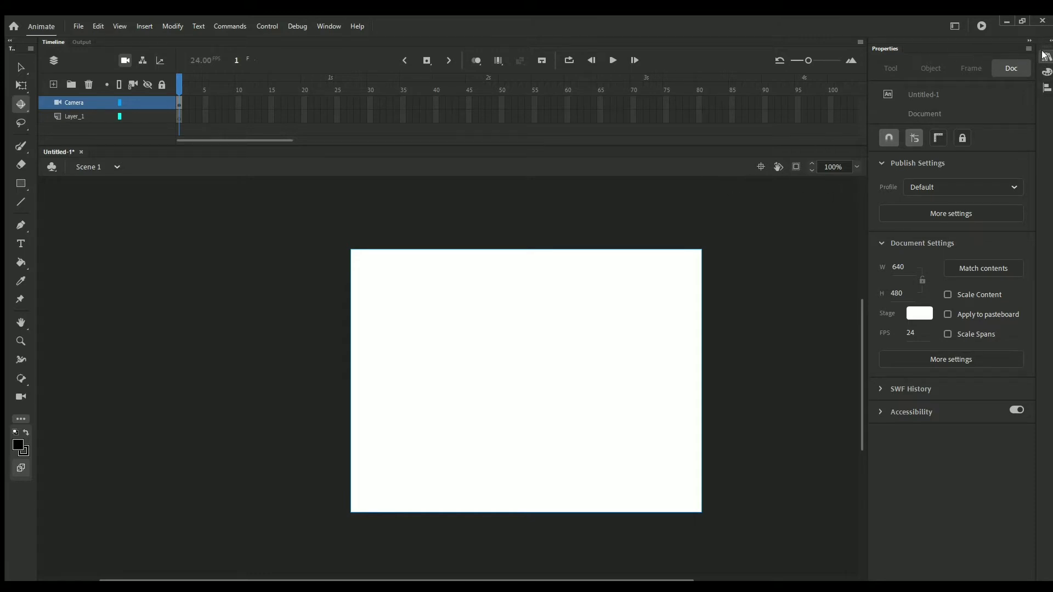
# Dock the Library, Align, Color and Brush Library panels in the same group as the Properties panel
pyautogui.moveTo(941, 51); pyautogui.dragTo(917, 44)
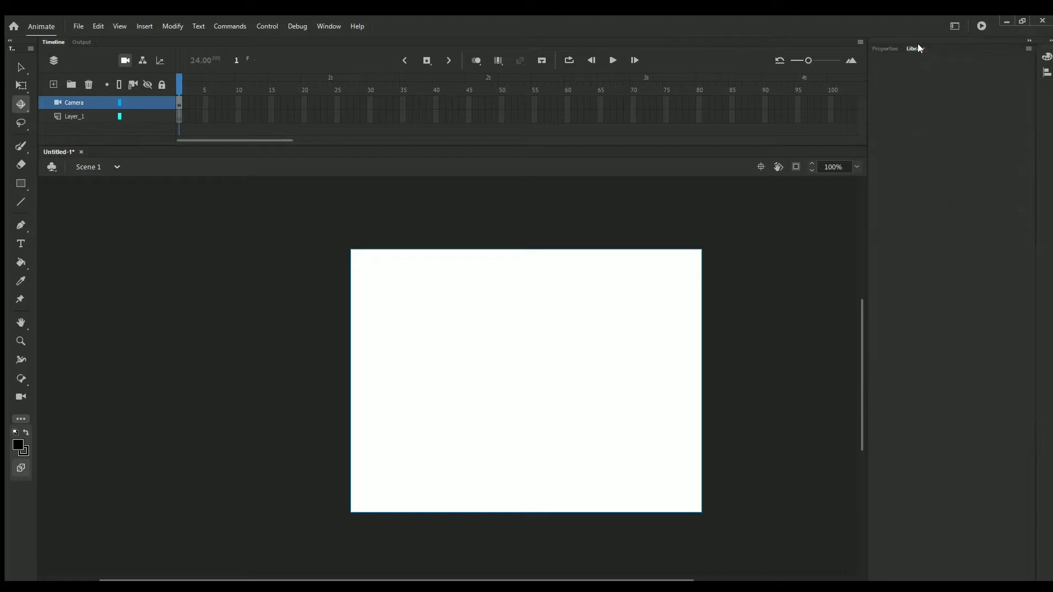
pyautogui.hotkey('ctrl', 'k')
pyautogui.hotkey('ctrl', 'shift', 'F9')
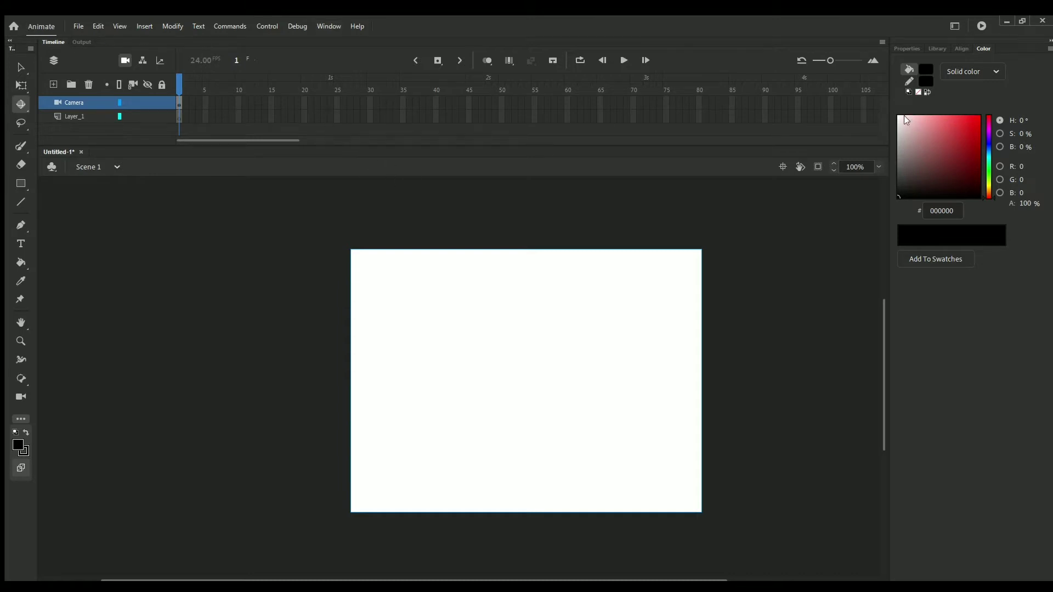
pyautogui.moveTo(1006, 44); pyautogui.dragTo(1005, 45)
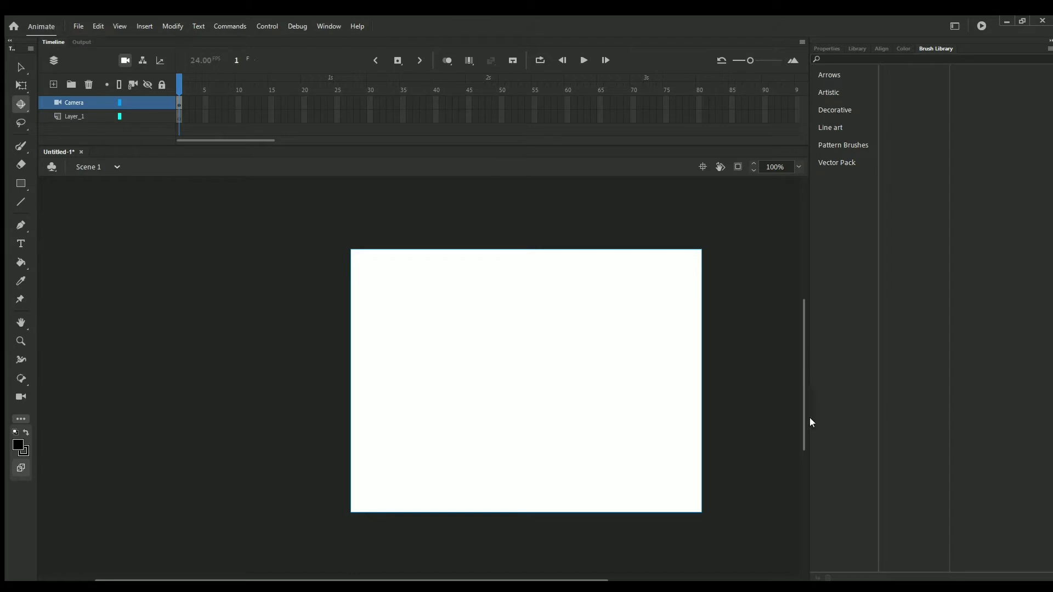
# Group the Color and Swatches panels below the Properties group with Color first, and narrow the panel column
pyautogui.moveTo(830, 580); pyautogui.dragTo(830, 579)
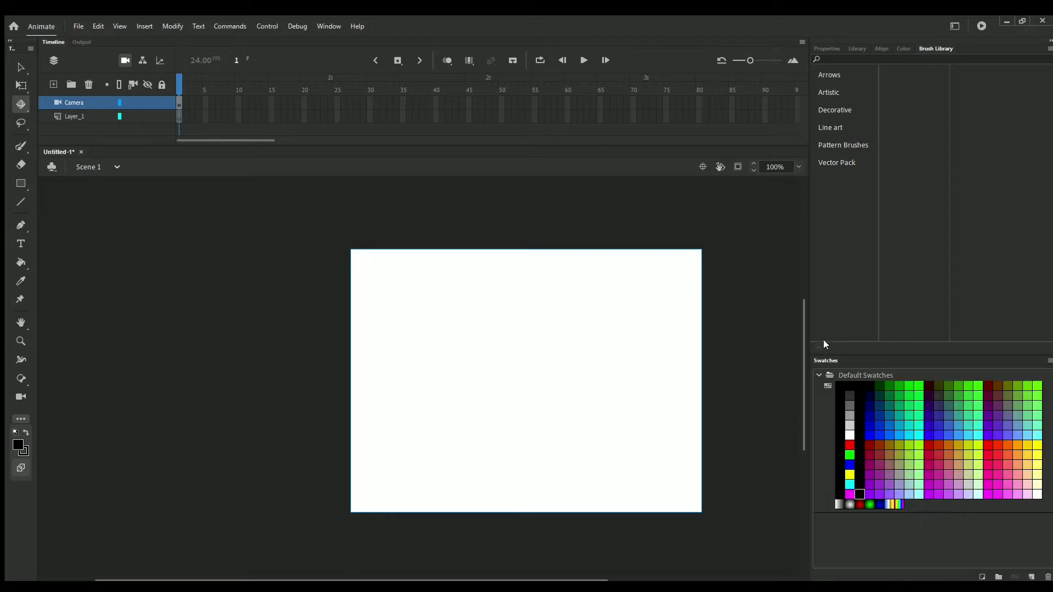
pyautogui.moveTo(875, 328); pyautogui.dragTo(862, 359)
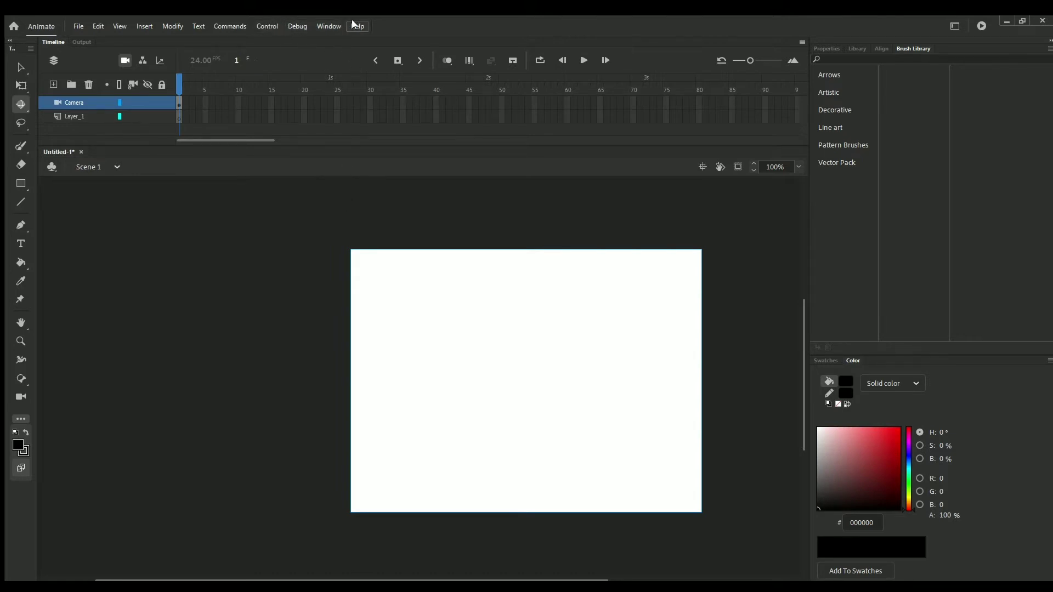
pyautogui.click(827, 49)
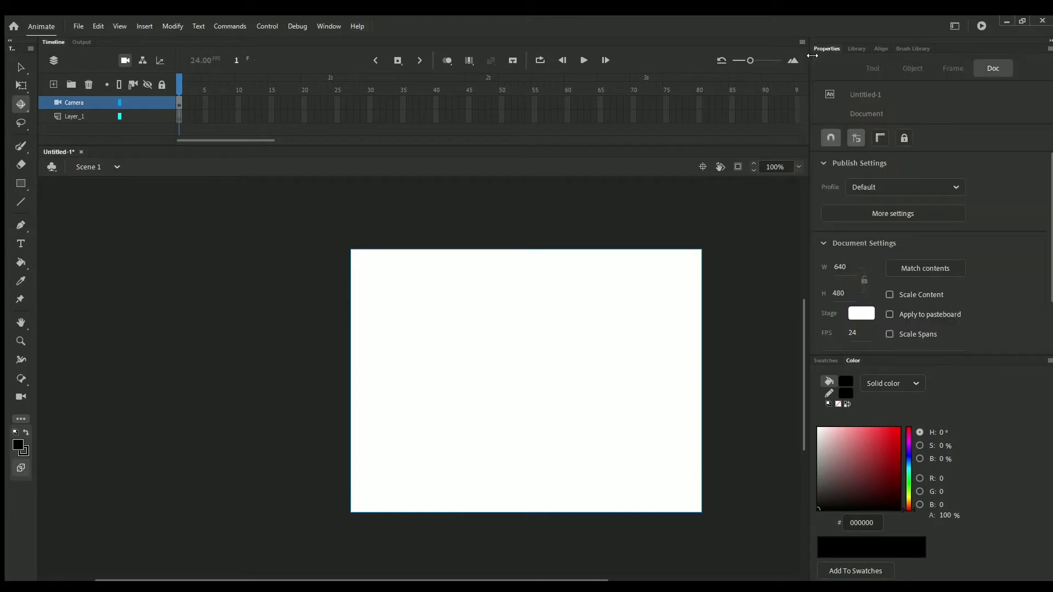
pyautogui.moveTo(811, 59); pyautogui.dragTo(880, 59)
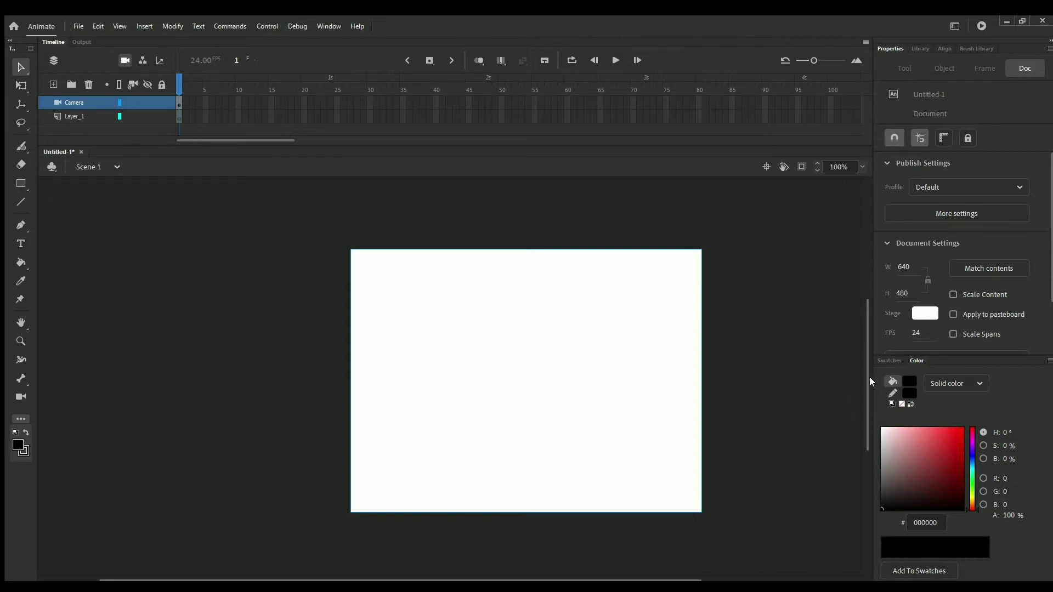
pyautogui.moveTo(889, 361); pyautogui.dragTo(936, 364)
# Increase the height of the Timeline panel and center the stage in the document view
pyautogui.moveTo(453, 147); pyautogui.dragTo(453, 188)
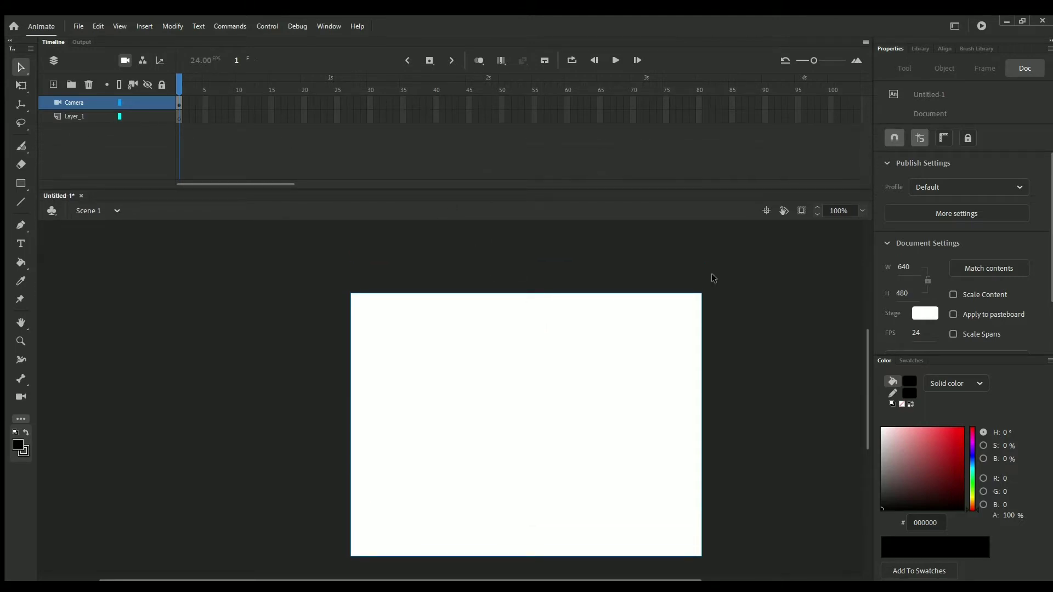
pyautogui.click(764, 212)
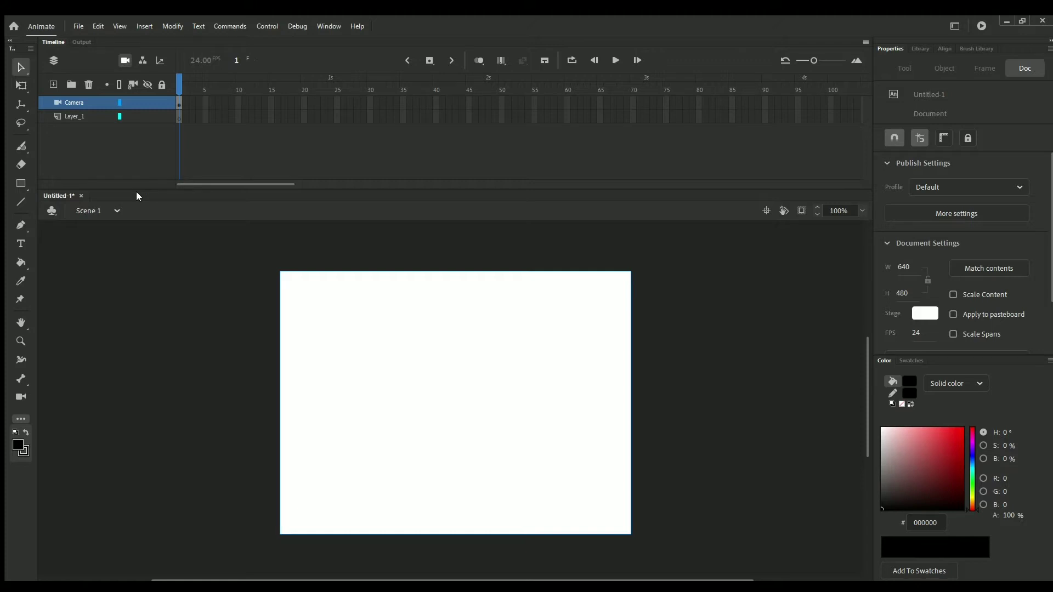
pyautogui.moveTo(106, 196)
pyautogui.mouseDown()
pyautogui.moveTo(113, 283)
pyautogui.moveTo(231, 367)
pyautogui.moveTo(72, 227)
pyautogui.moveTo(99, 196)
pyautogui.mouseUp()
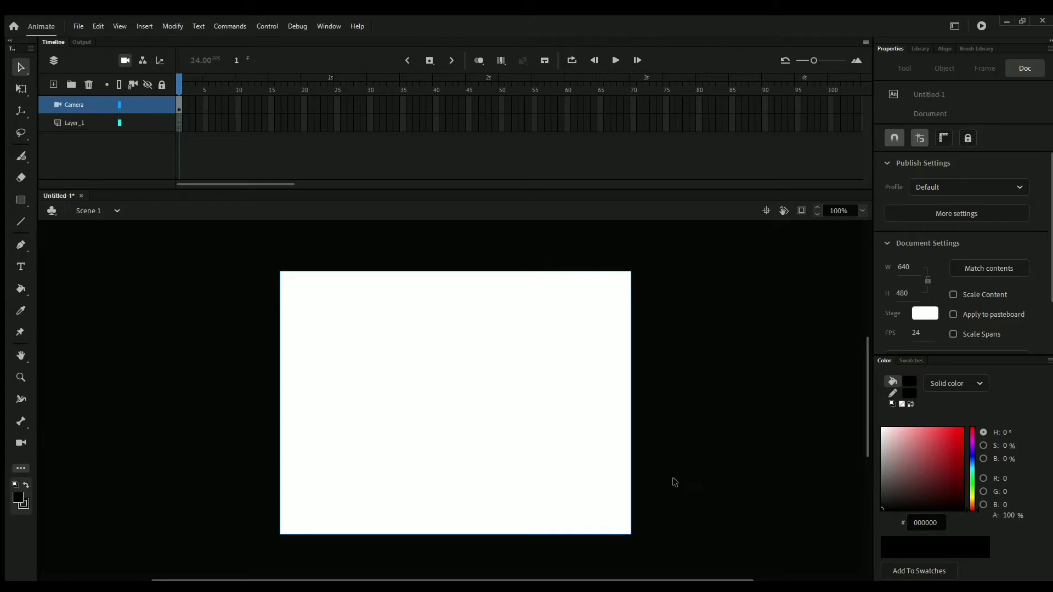
pyautogui.scroll(-2, 668, 415)
pyautogui.scroll(2, 668, 415)
pyautogui.scroll(-2, 581, 396)
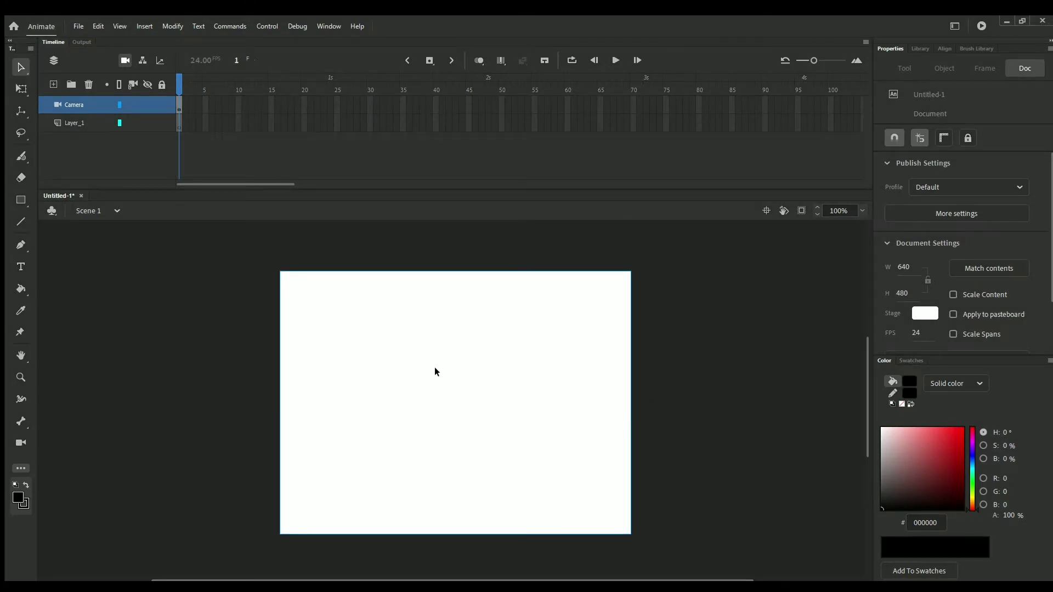
pyautogui.scroll(-3, 435, 367)
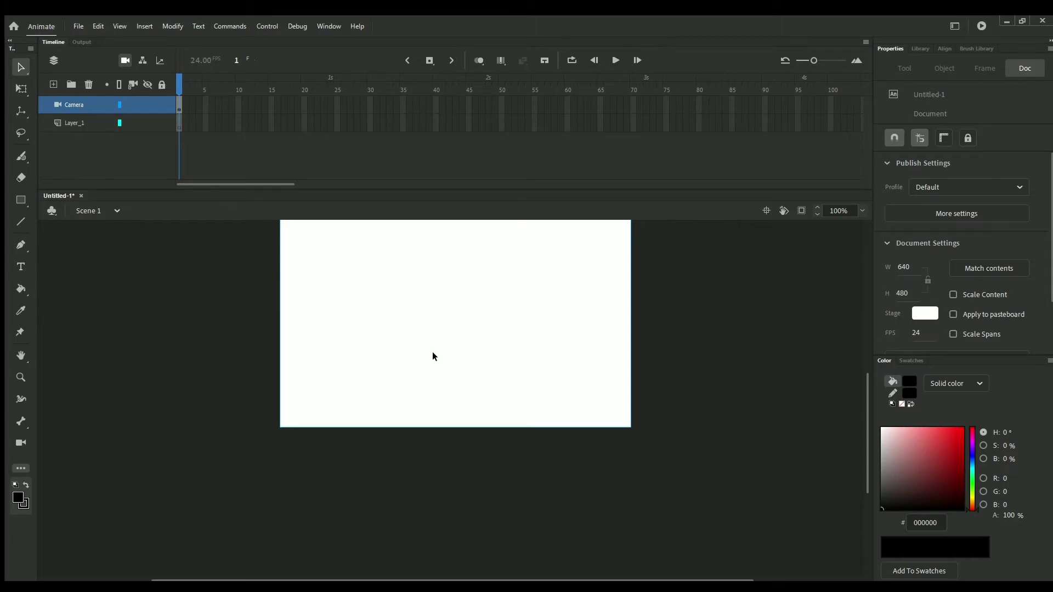
pyautogui.scroll(2, 469, 312)
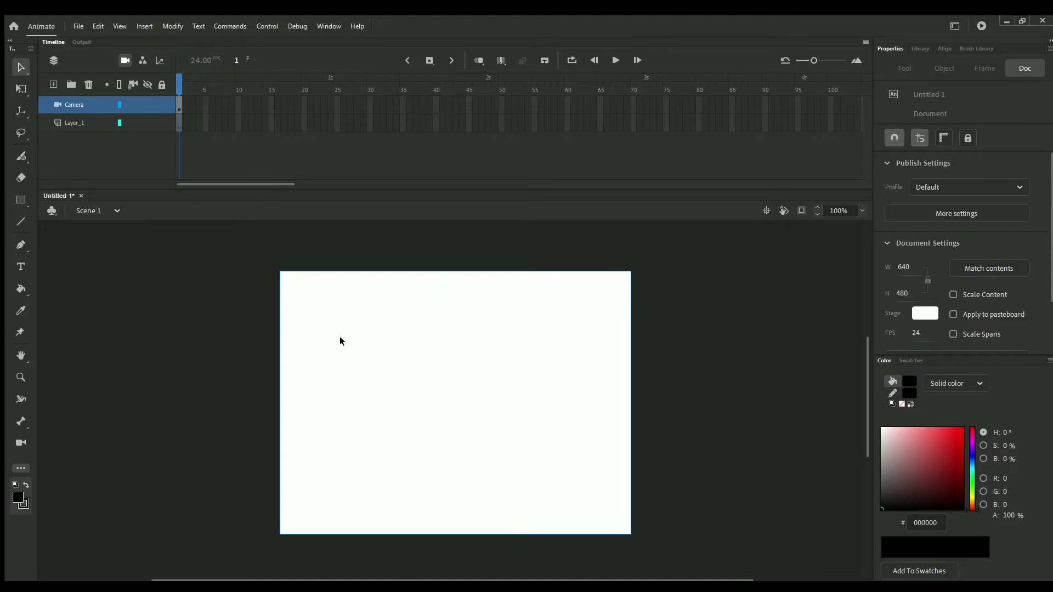
# Switch to the Paint Brush tool and delete the Camera layer from the timeline
pyautogui.click(21, 156)
pyautogui.click(20, 158)
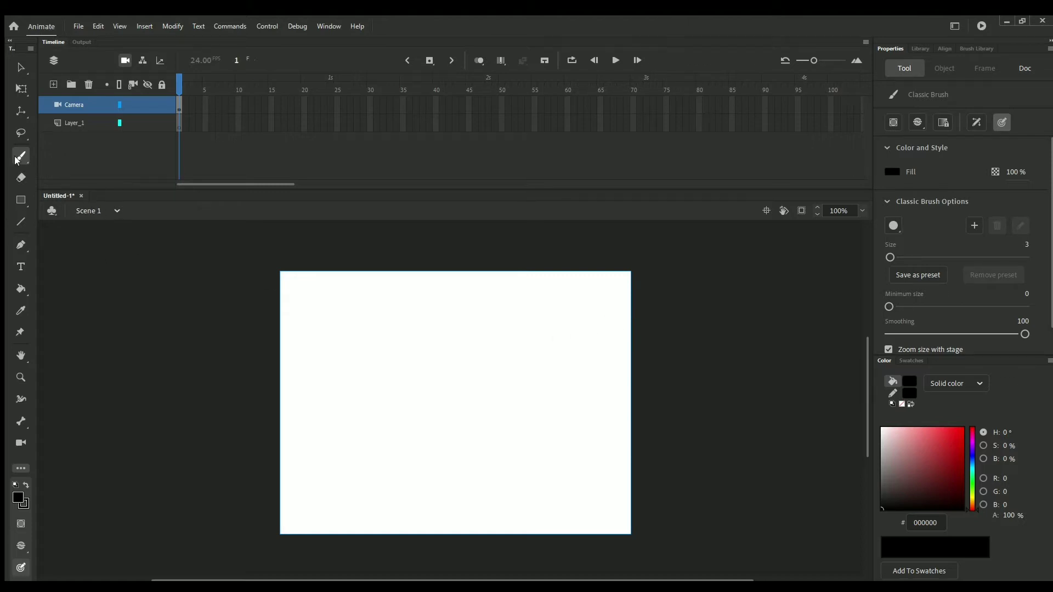
pyautogui.press('y')
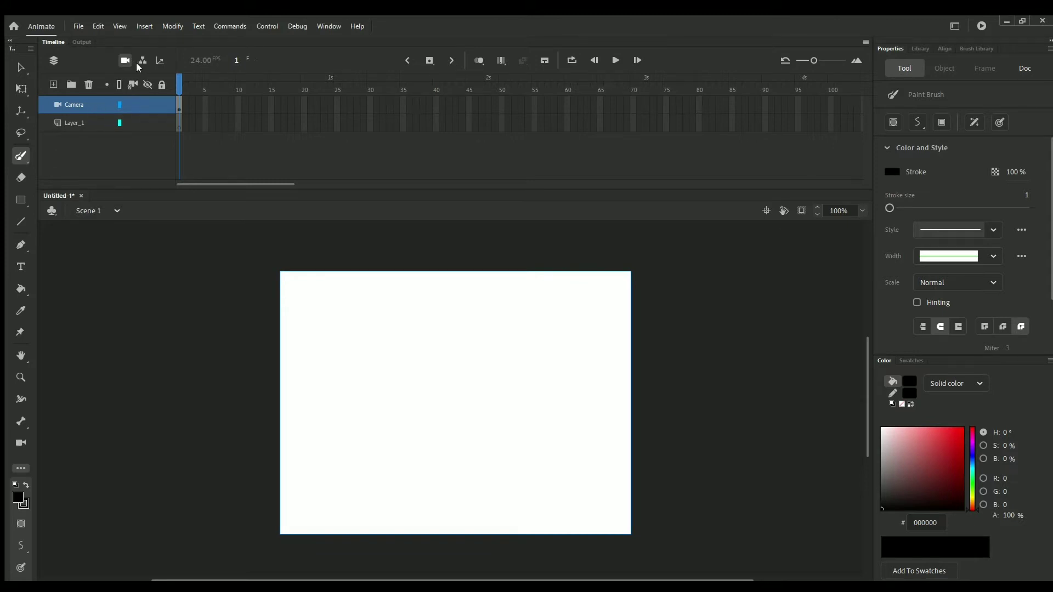
pyautogui.click(88, 84)
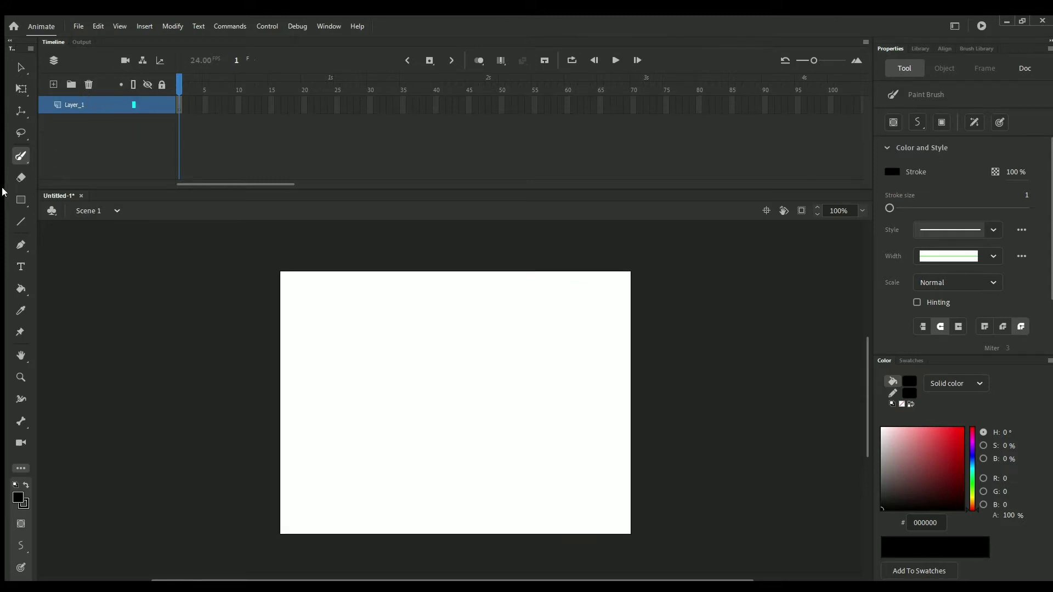
# Undo a trial brush outline, then draw a closed wedge about 492 by 245 px across the stage's left edge with stroke size 8
pyautogui.moveTo(389, 245)
pyautogui.mouseDown()
pyautogui.moveTo(654, 274)
pyautogui.moveTo(692, 387)
pyautogui.moveTo(677, 508)
pyautogui.moveTo(595, 581)
pyautogui.moveTo(394, 549)
pyautogui.moveTo(261, 509)
pyautogui.moveTo(203, 418)
pyautogui.moveTo(226, 324)
pyautogui.moveTo(271, 264)
pyautogui.mouseUp()
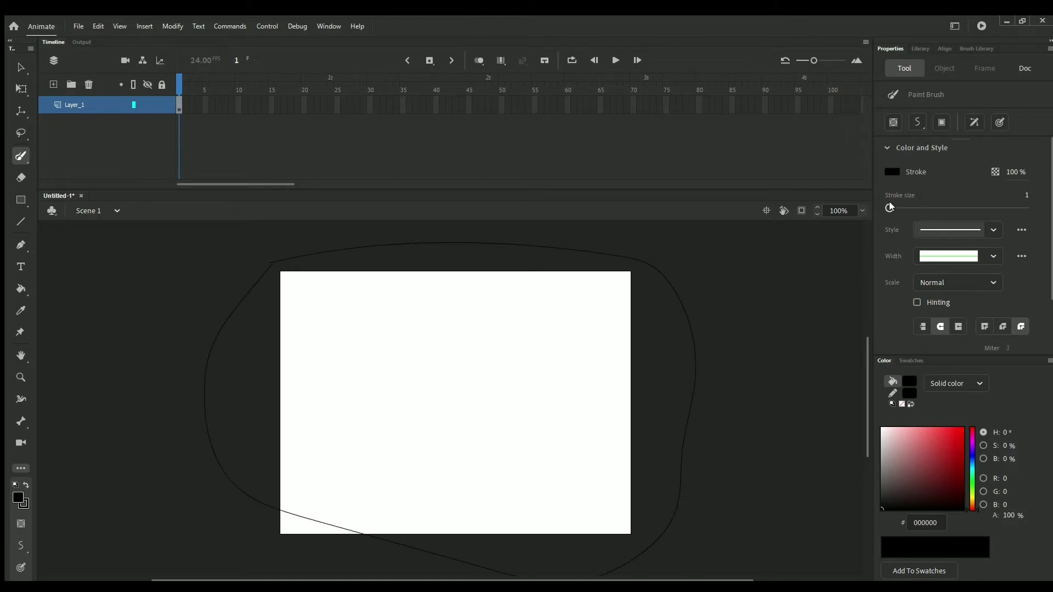
pyautogui.hotkey('ctrl', 'z')
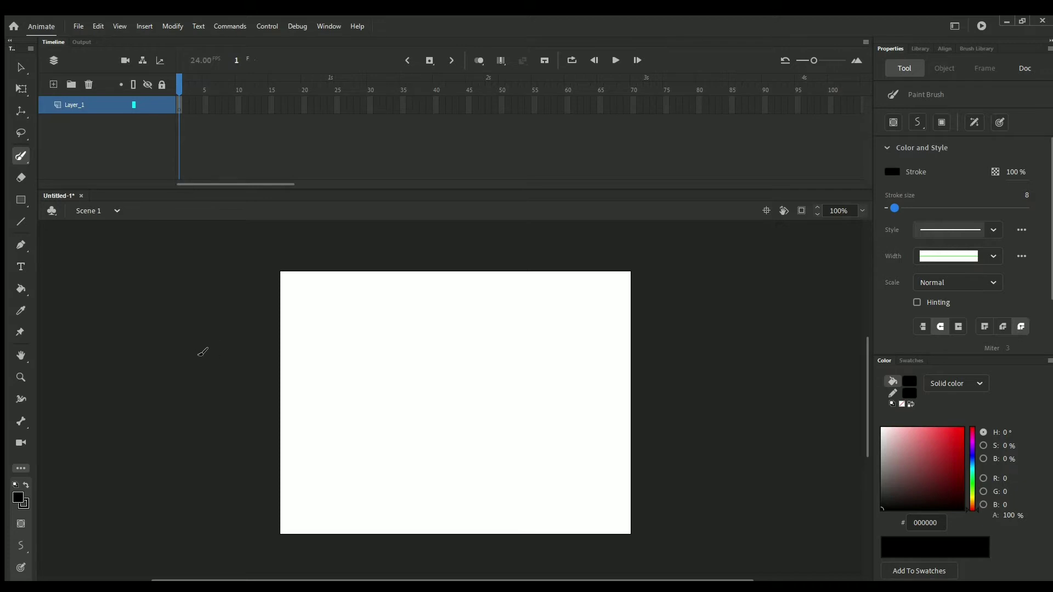
pyautogui.moveTo(229, 333)
pyautogui.mouseDown()
pyautogui.moveTo(485, 389)
pyautogui.moveTo(331, 445)
pyautogui.moveTo(217, 470)
pyautogui.moveTo(216, 340)
pyautogui.moveTo(243, 332)
pyautogui.mouseUp()
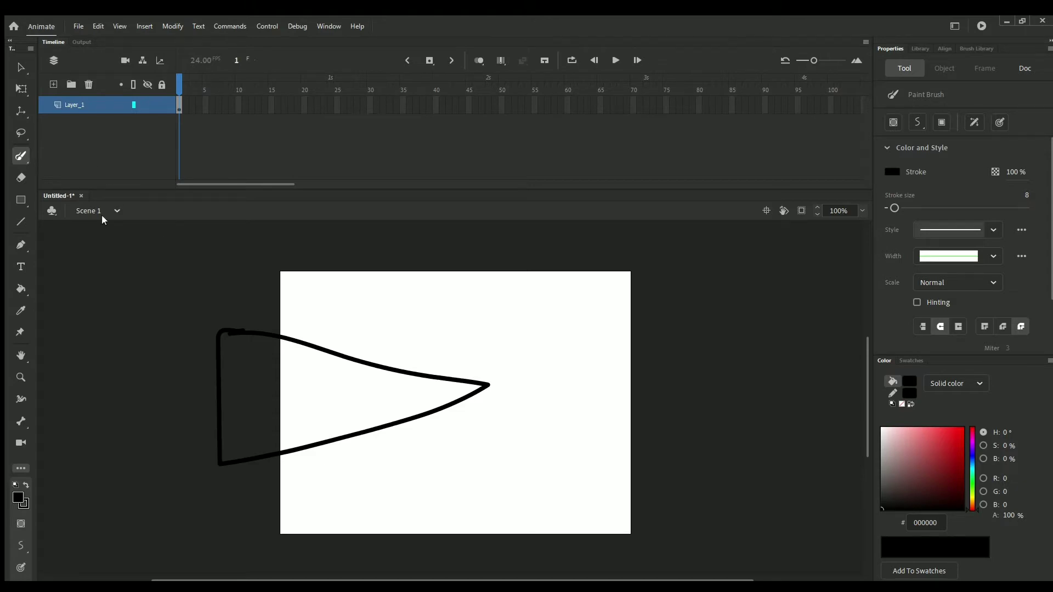
# Select all connected strokes of the wedge and move it fully onto the stage, to about X 46.8
pyautogui.click(21, 67)
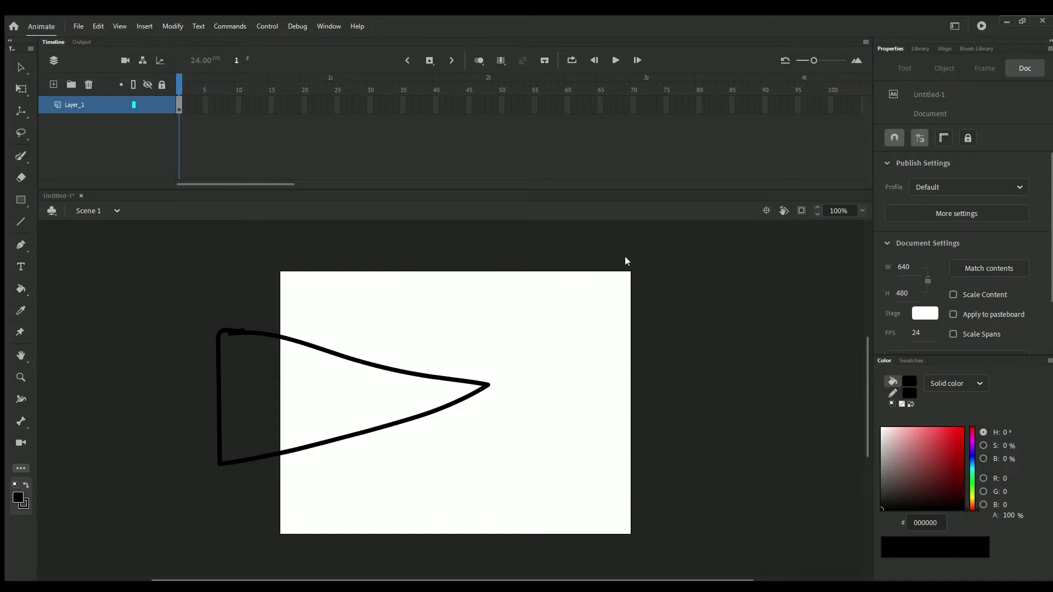
pyautogui.click(226, 331)
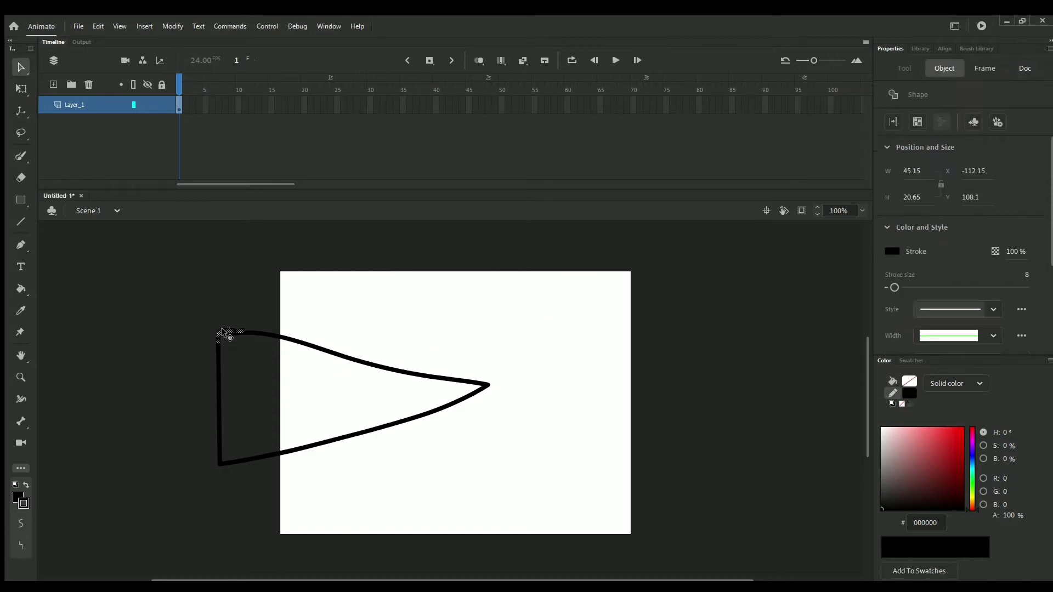
pyautogui.doubleClick(220, 333)
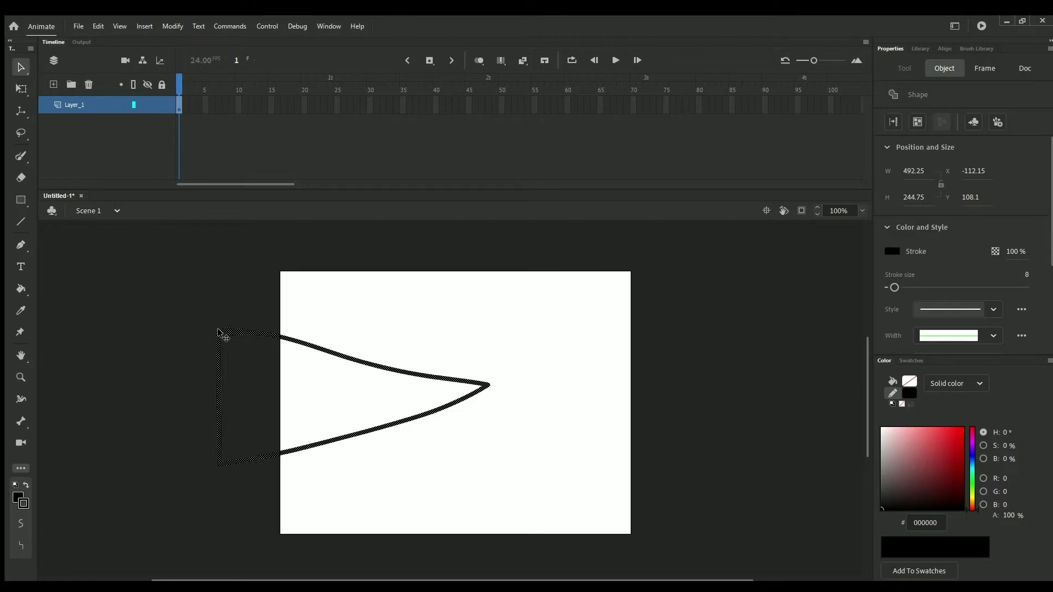
pyautogui.moveTo(223, 336); pyautogui.dragTo(309, 335)
pyautogui.click(225, 351)
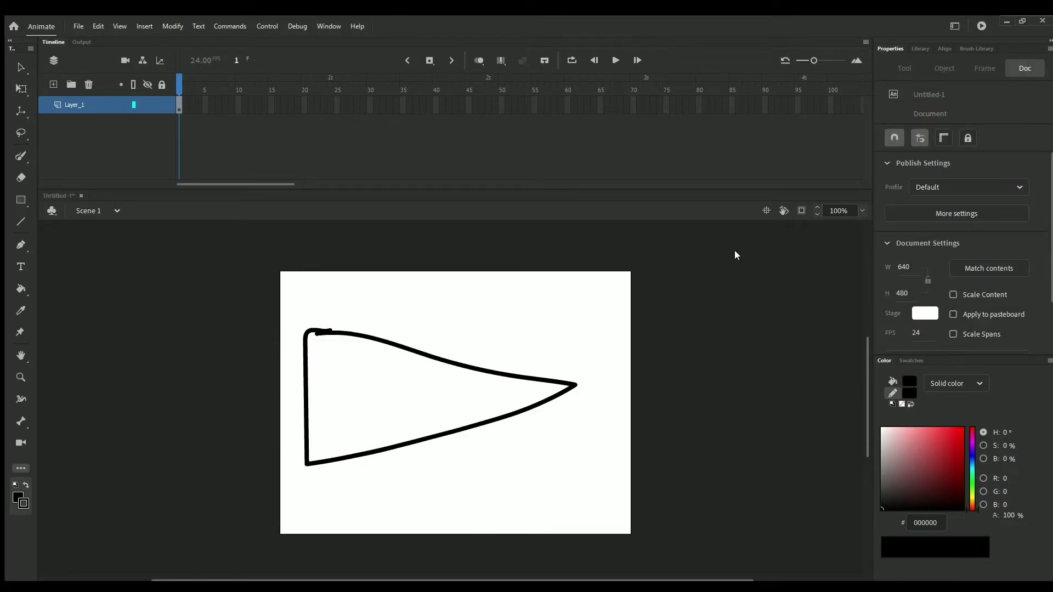
# Delete the whole wedge drawing from the stage and center the stage in the document view
pyautogui.click(454, 367)
pyautogui.moveTo(250, 283); pyautogui.dragTo(621, 494)
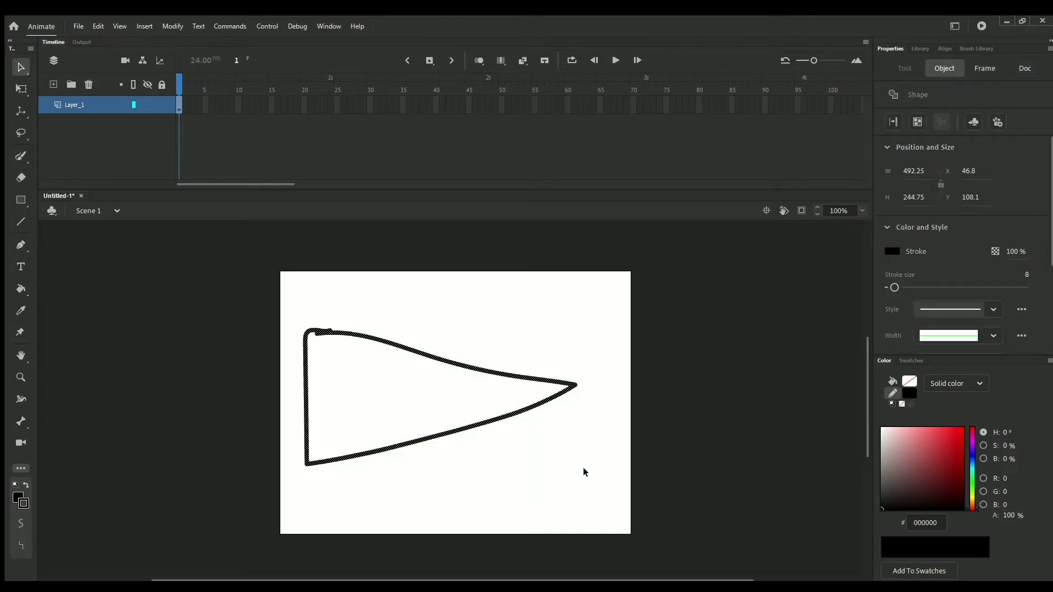
pyautogui.press('Delete')
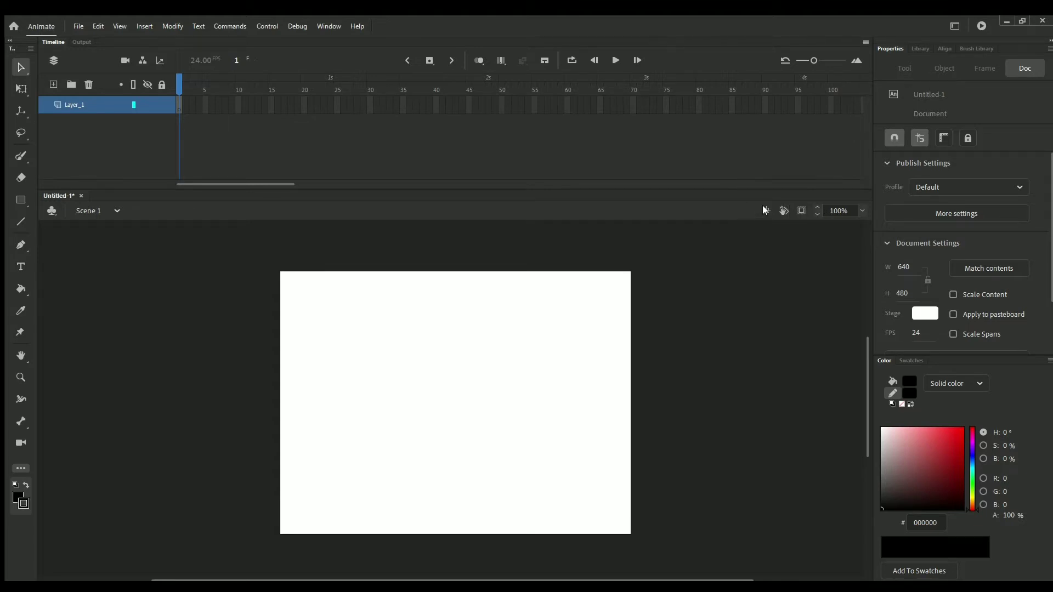
pyautogui.moveTo(527, 357); pyautogui.dragTo(741, 375)
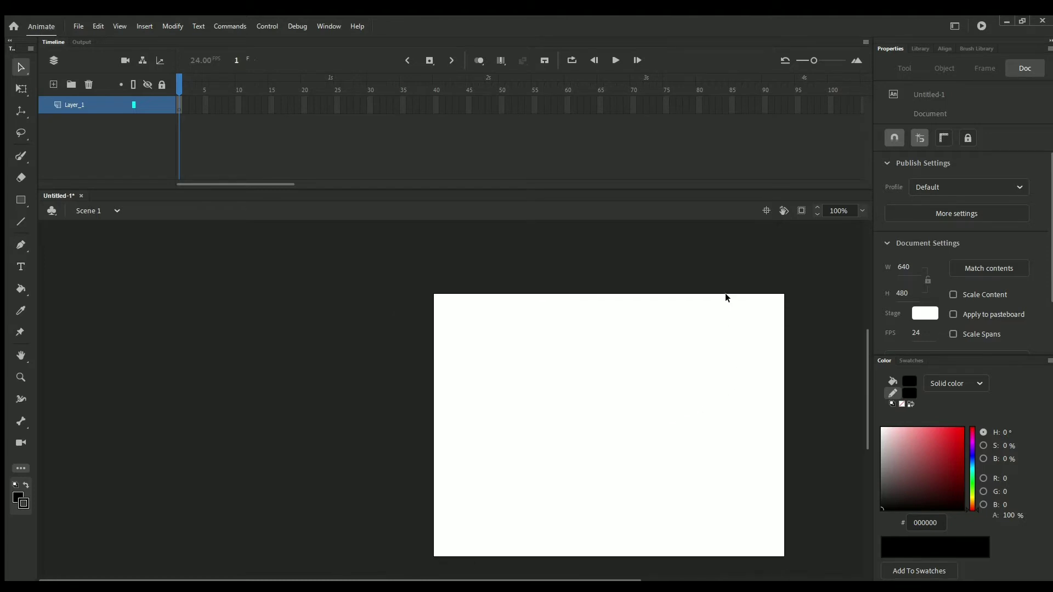
pyautogui.click(766, 210)
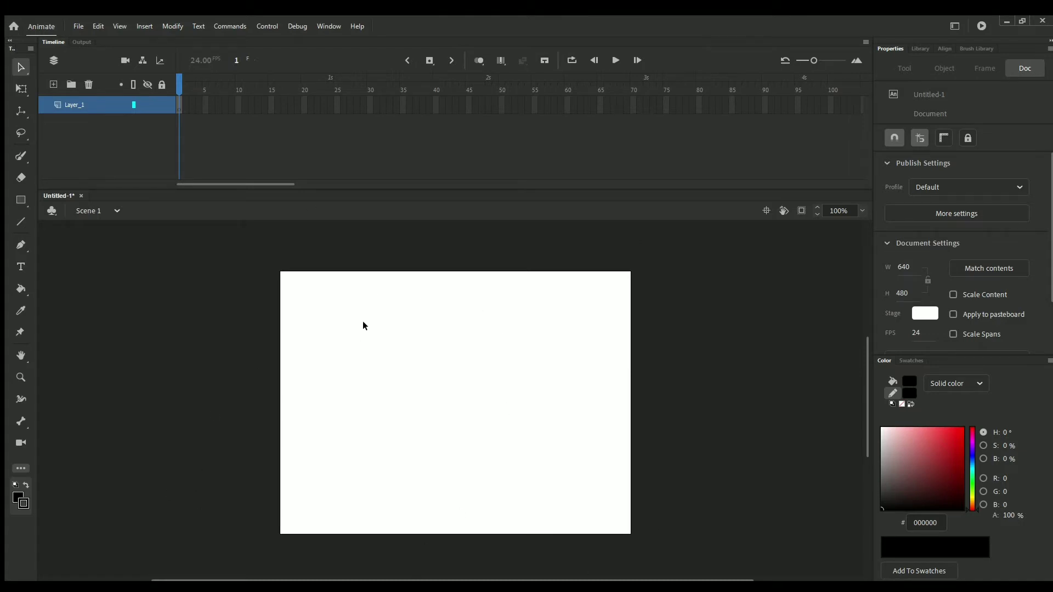
# Try rotating the stage view around several different pivot points, then reset it to upright and centered
pyautogui.click(783, 210)
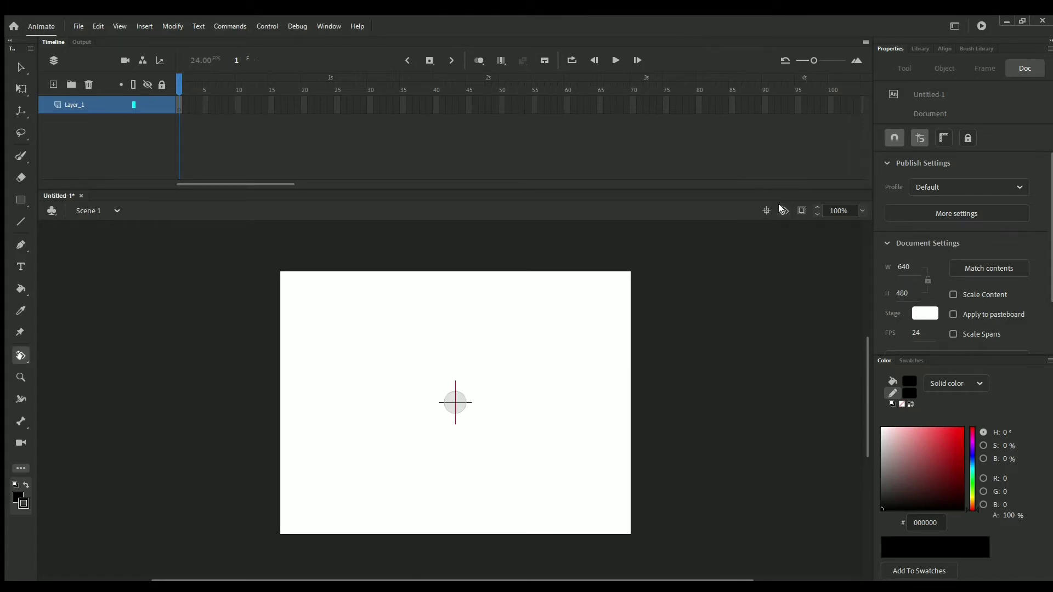
pyautogui.moveTo(586, 309); pyautogui.dragTo(583, 442)
pyautogui.click(713, 369)
pyautogui.moveTo(593, 347); pyautogui.dragTo(765, 285)
pyautogui.click(104, 326)
pyautogui.moveTo(501, 346); pyautogui.dragTo(297, 440)
pyautogui.click(641, 457)
pyautogui.moveTo(591, 374); pyautogui.dragTo(351, 384)
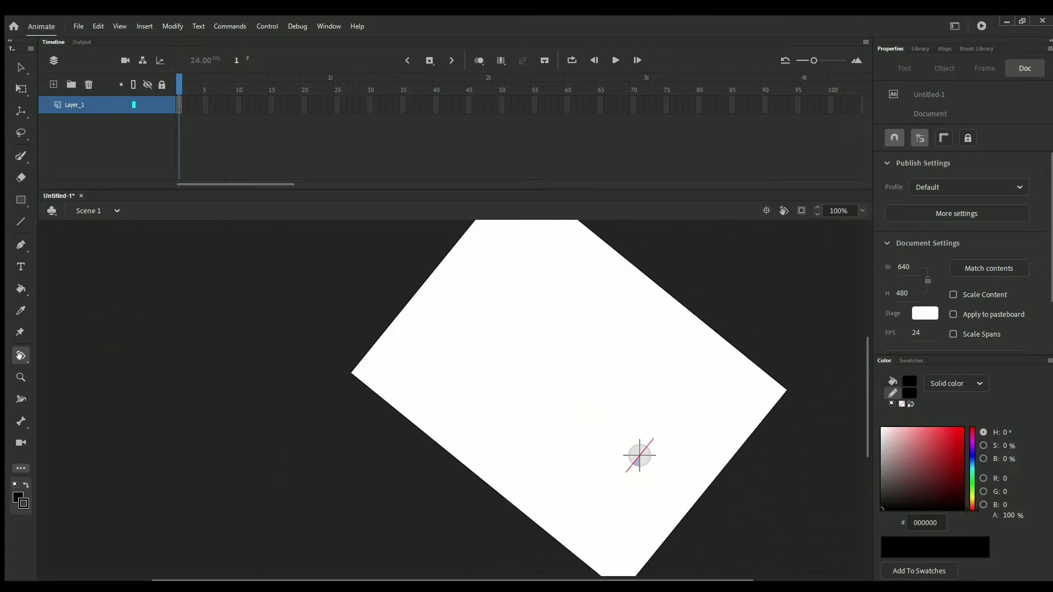
pyautogui.click(765, 209)
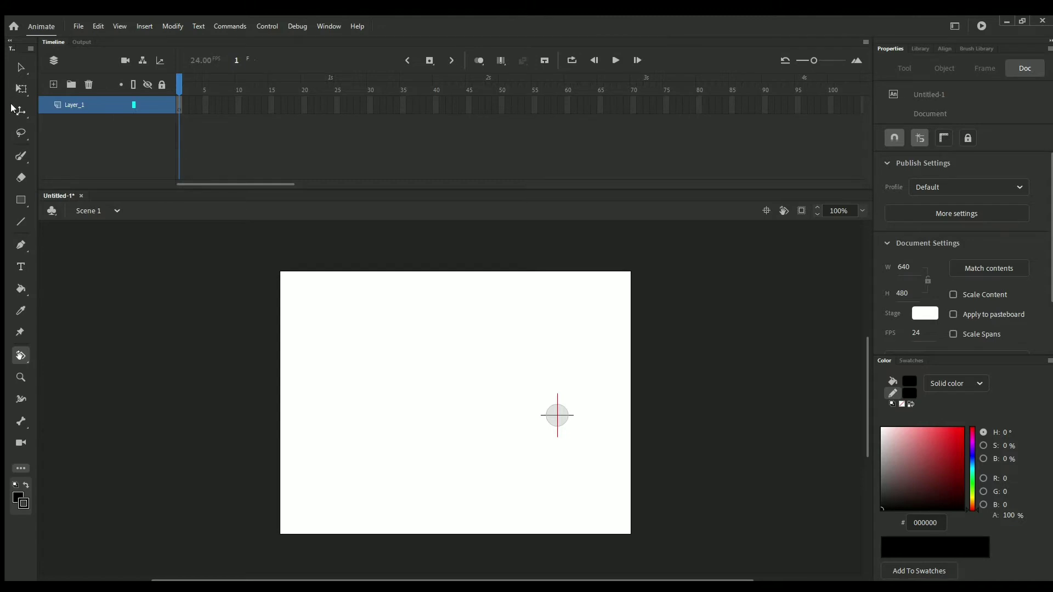
# Paint a trial curvy stroke across the stage's left edge, clip the content outside the stage, and undo the stroke
pyautogui.click(20, 156)
pyautogui.moveTo(376, 437)
pyautogui.mouseDown()
pyautogui.moveTo(354, 518)
pyautogui.moveTo(458, 516)
pyautogui.mouseUp()
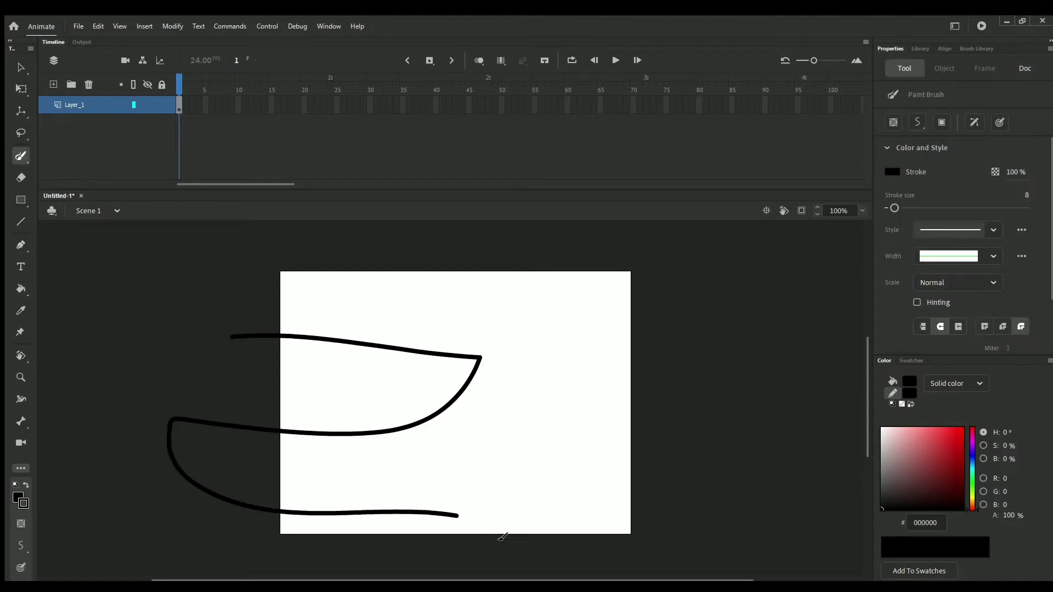
pyautogui.click(17, 67)
pyautogui.click(802, 211)
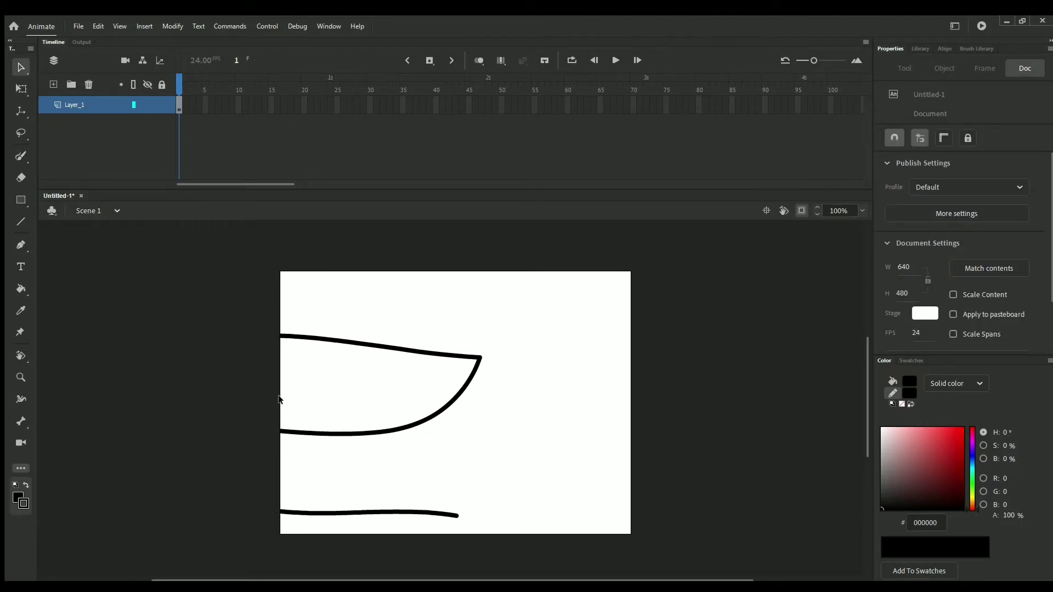
pyautogui.hotkey('ctrl', 'z')
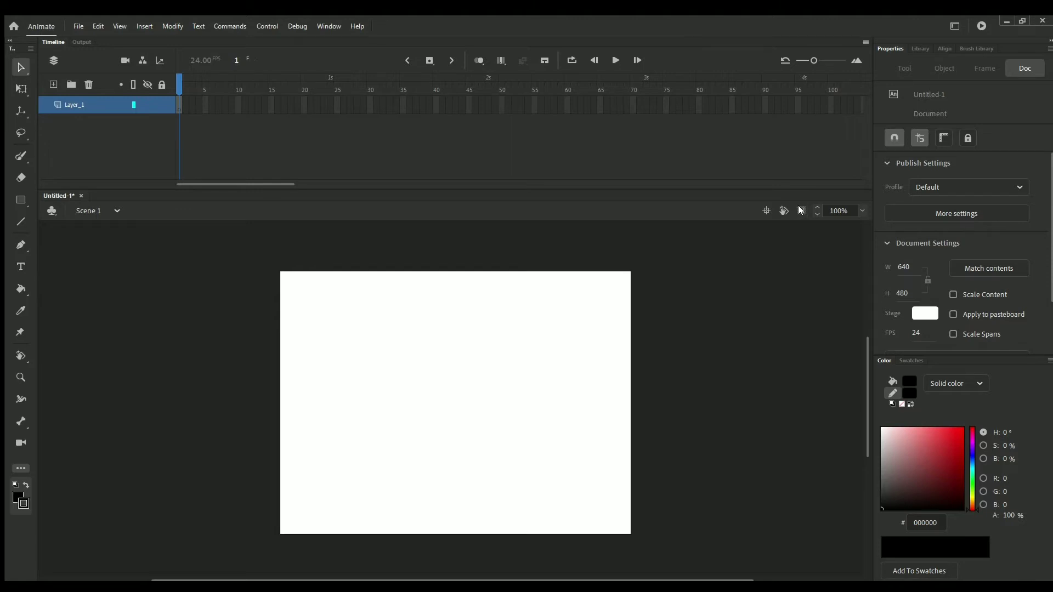
# Paint a zigzag about 298 by 262 px across the stage's left edge with stroke size 8, and toggle clipping of off-stage content on and off
pyautogui.click(21, 156)
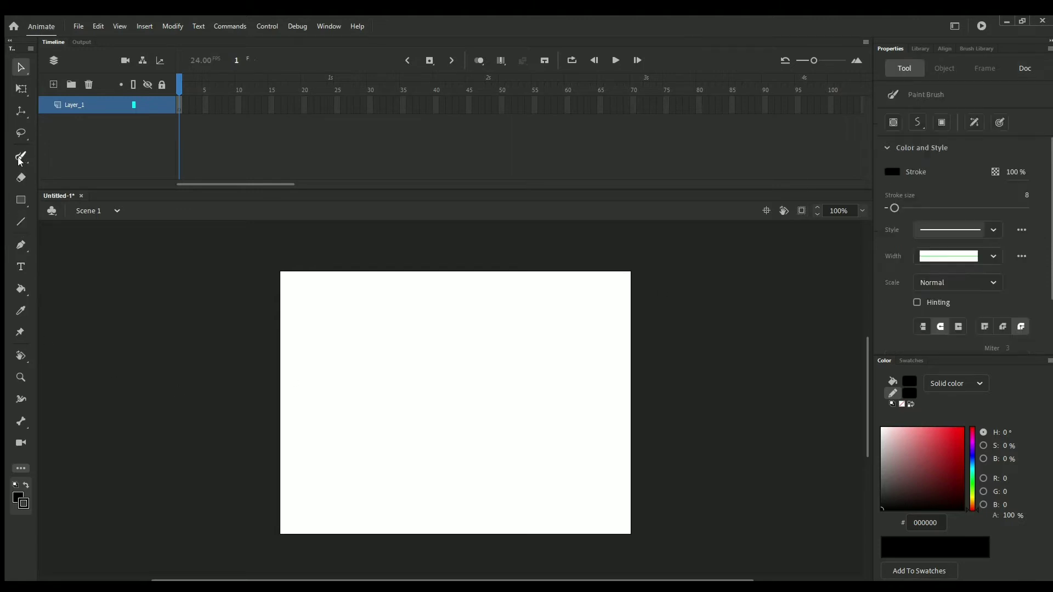
pyautogui.moveTo(222, 327)
pyautogui.mouseDown()
pyautogui.moveTo(211, 442)
pyautogui.moveTo(373, 469)
pyautogui.mouseUp()
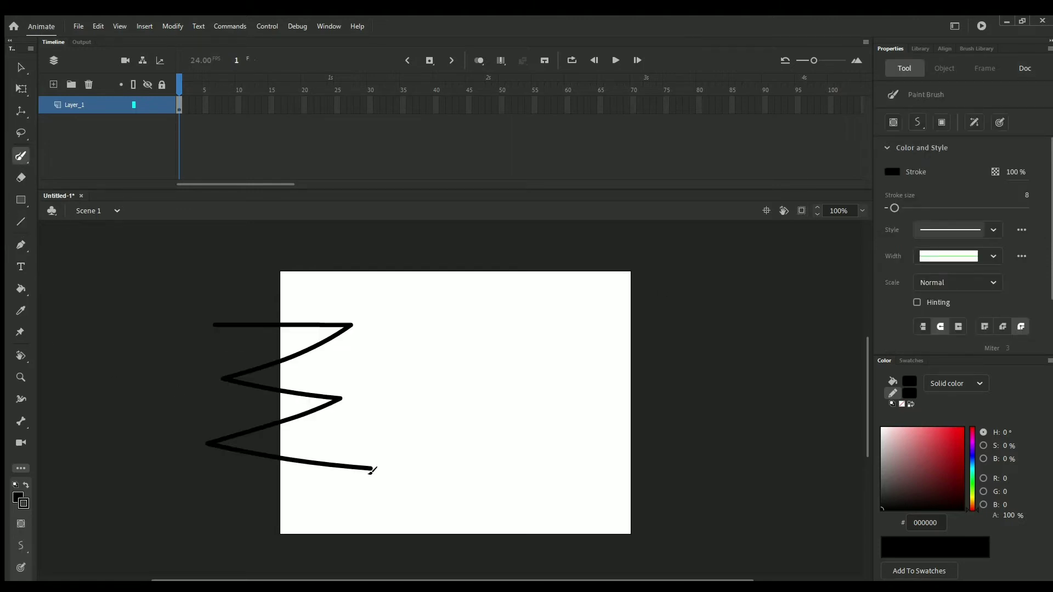
pyautogui.click(800, 211)
pyautogui.click(801, 211)
pyautogui.click(800, 211)
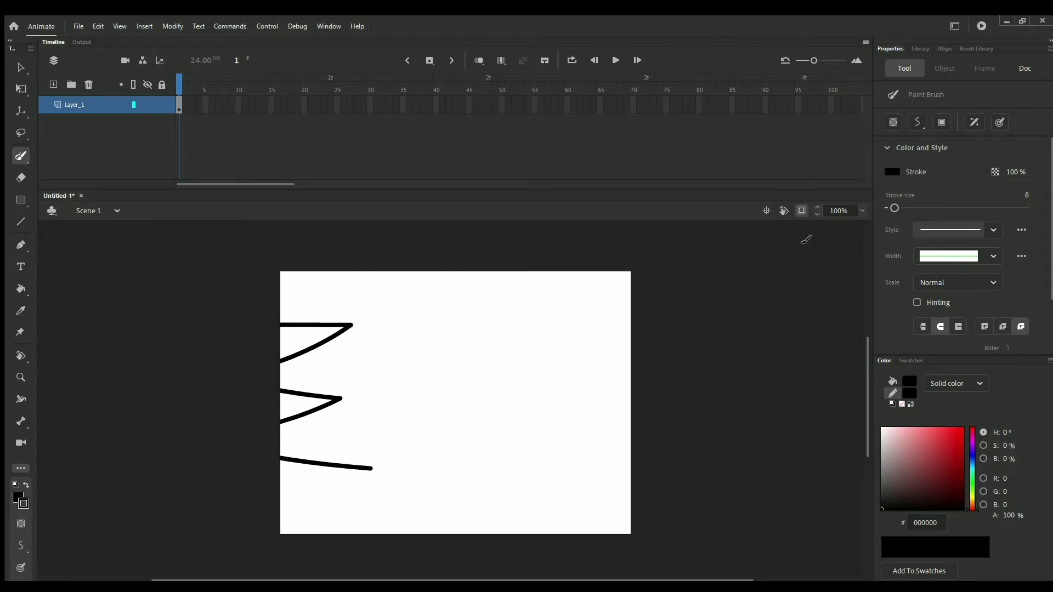
pyautogui.click(800, 211)
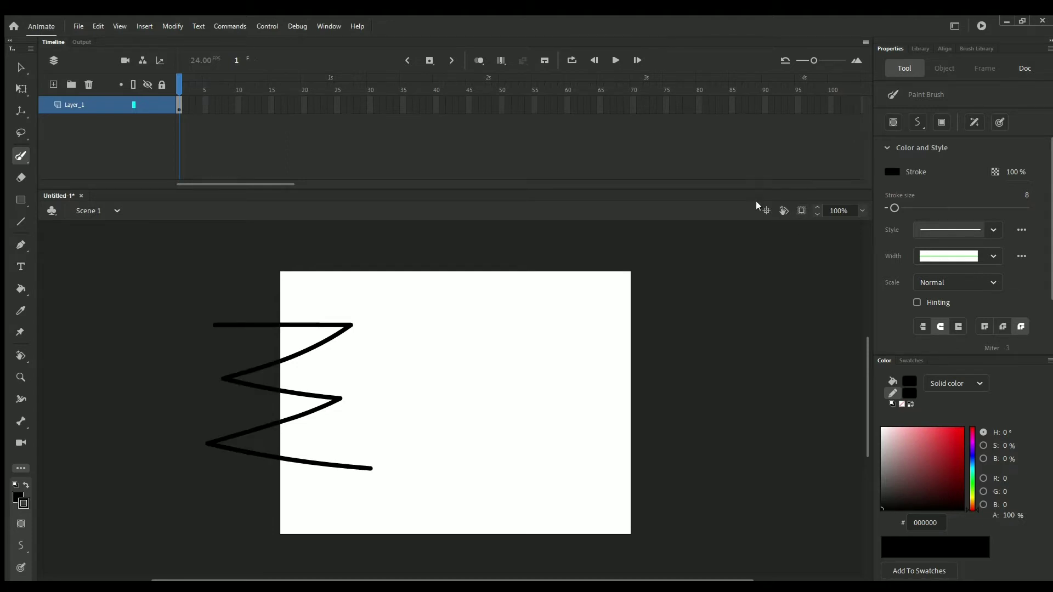
pyautogui.click(800, 211)
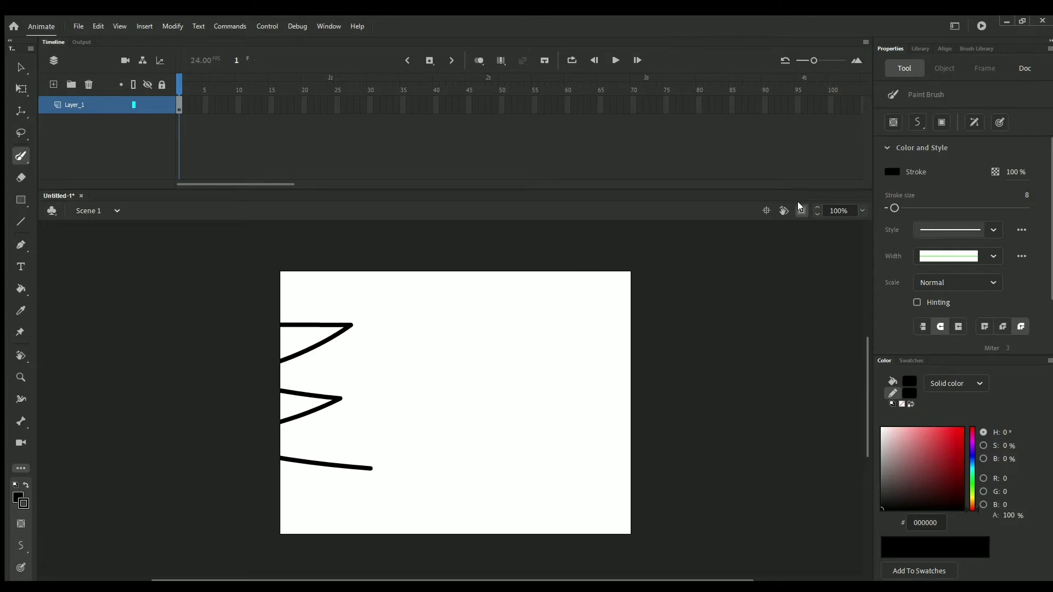
pyautogui.click(796, 209)
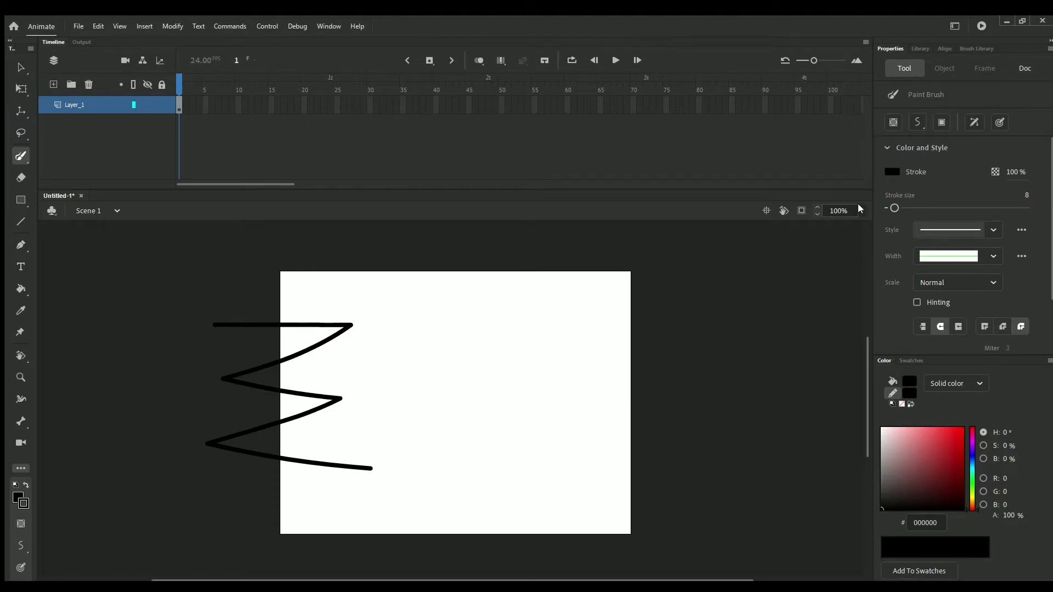
# Inspect the zigzag at zoom levels between 50% and 200%, ending at 98%, and pan the stage back toward the middle with the Hand tool
pyautogui.hotkey('ctrl', '=')
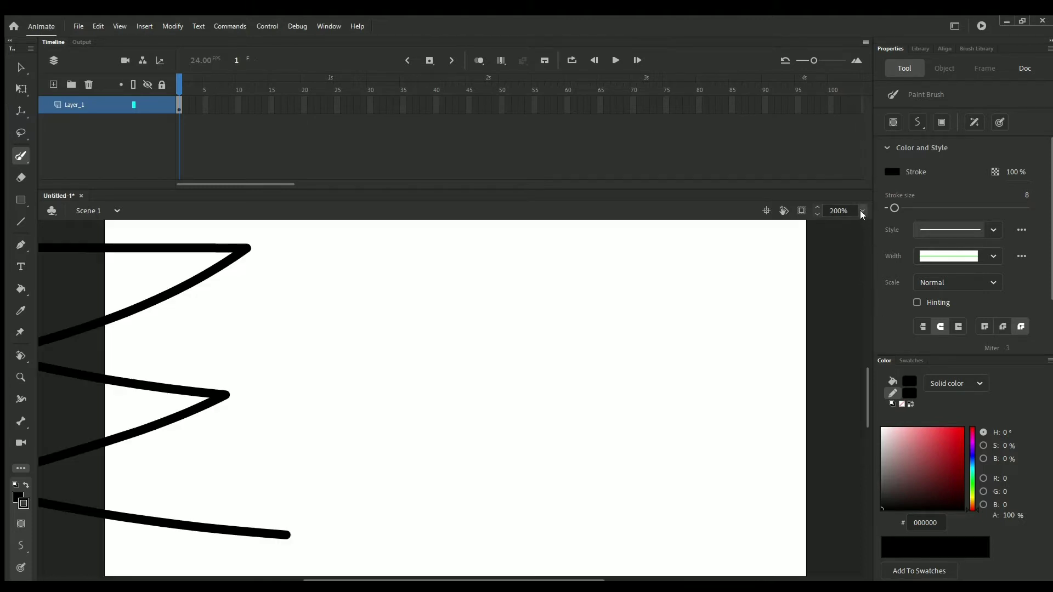
pyautogui.hotkey('ctrl', '-')
pyautogui.hotkey('ctrl', '-')
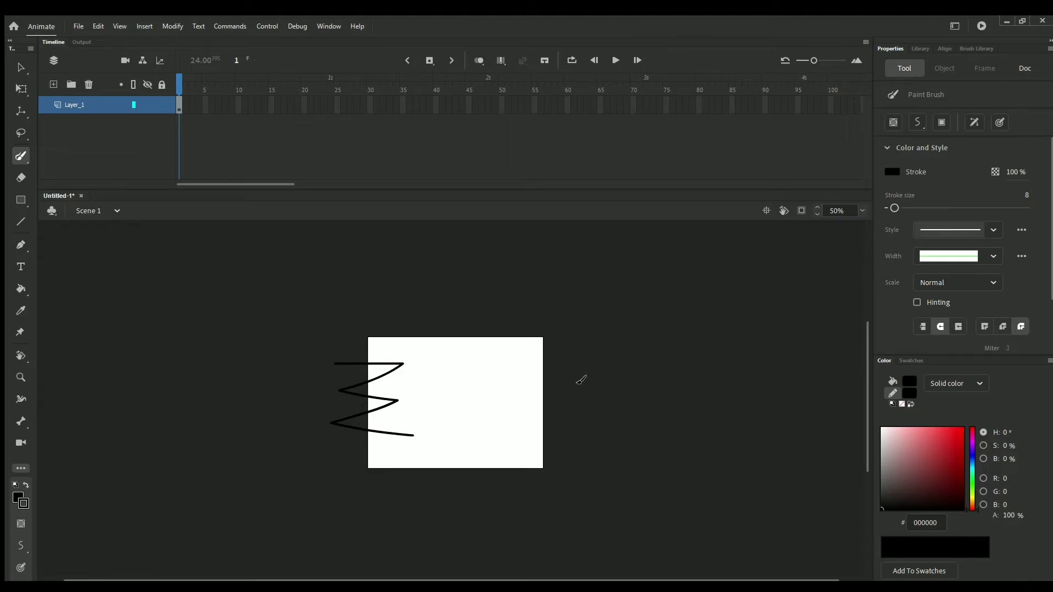
pyautogui.scroll(3, 567, 390)
pyautogui.scroll(-2, 568, 389)
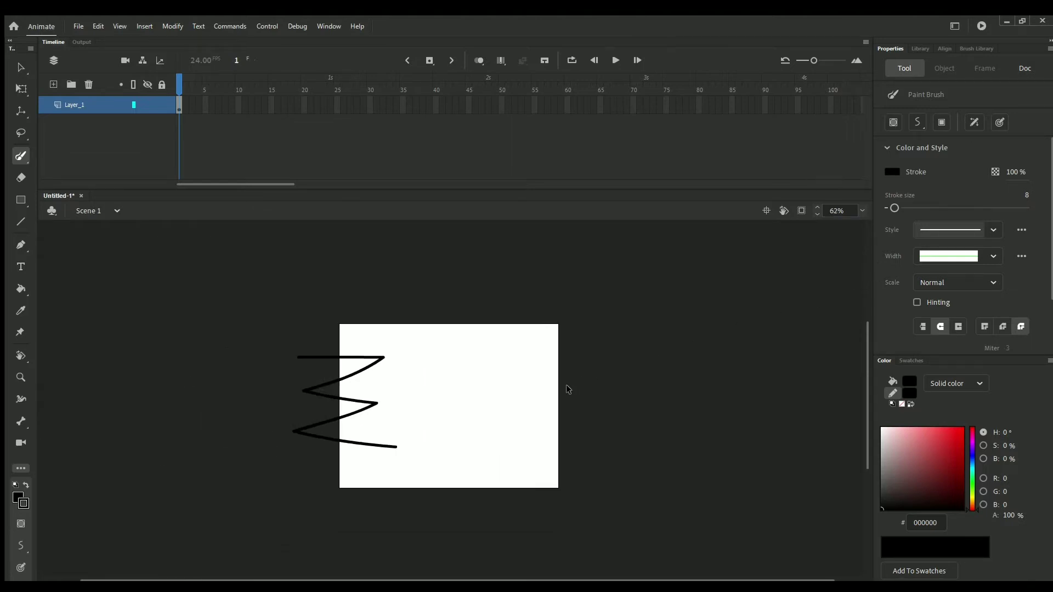
pyautogui.scroll(3, 572, 390)
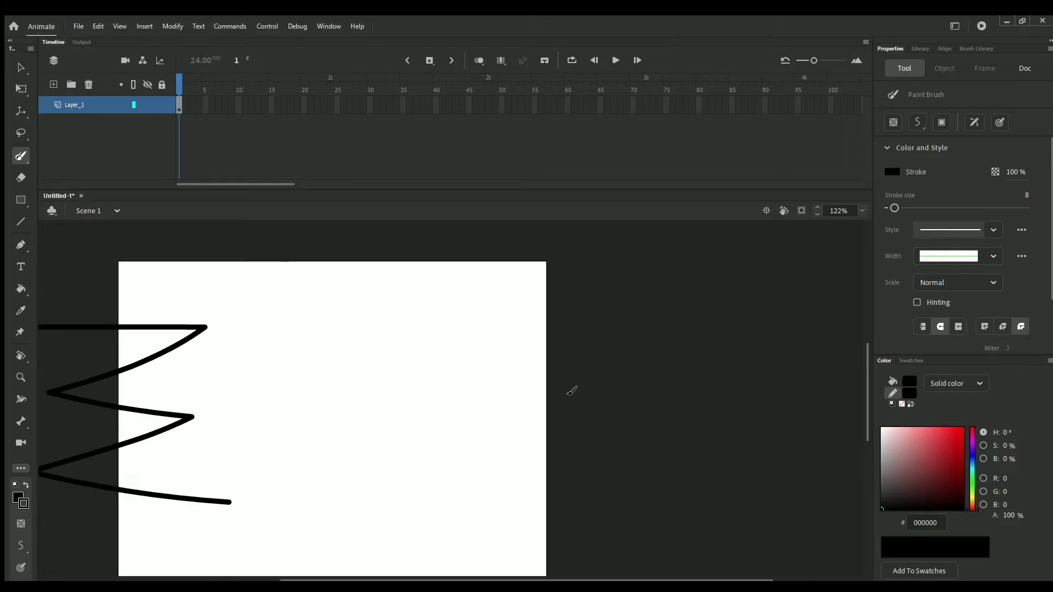
pyautogui.scroll(-2, 572, 391)
pyautogui.scroll(-5, 569, 390)
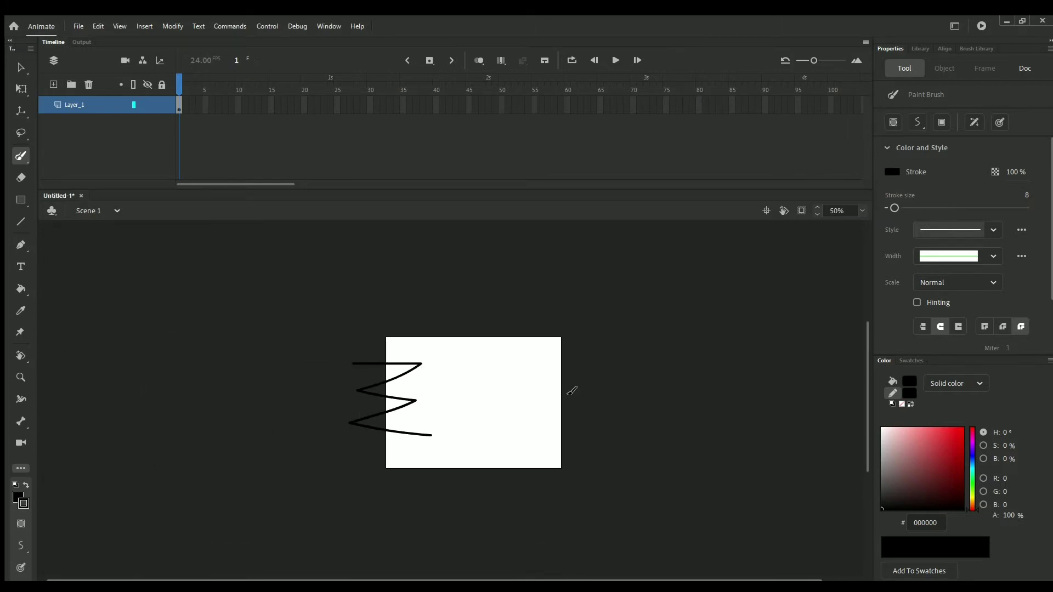
pyautogui.scroll(3, 572, 391)
pyautogui.scroll(1, 572, 391)
pyautogui.scroll(-1, 572, 390)
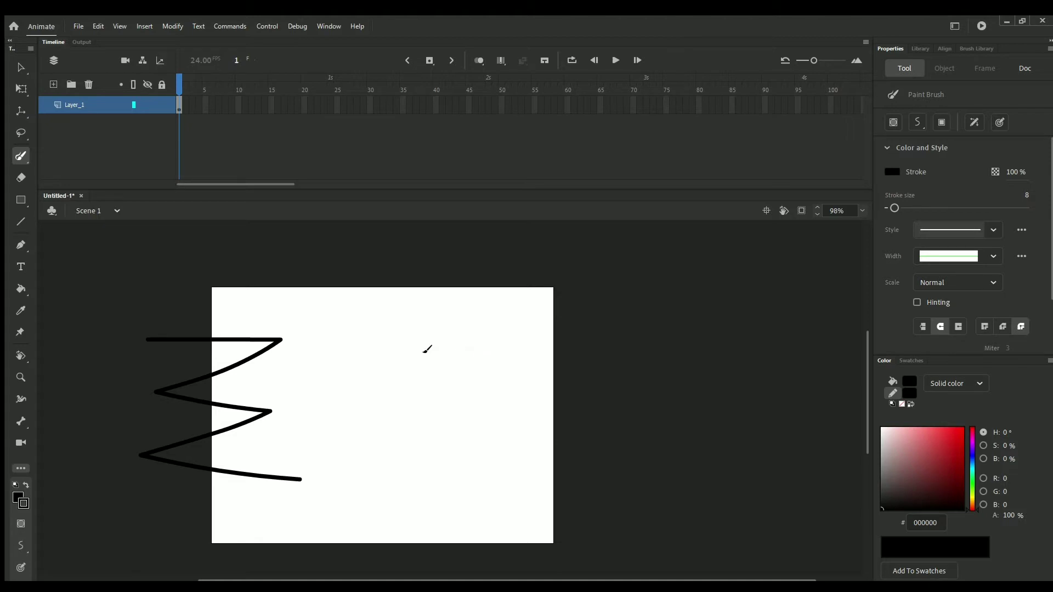
pyautogui.press('h')
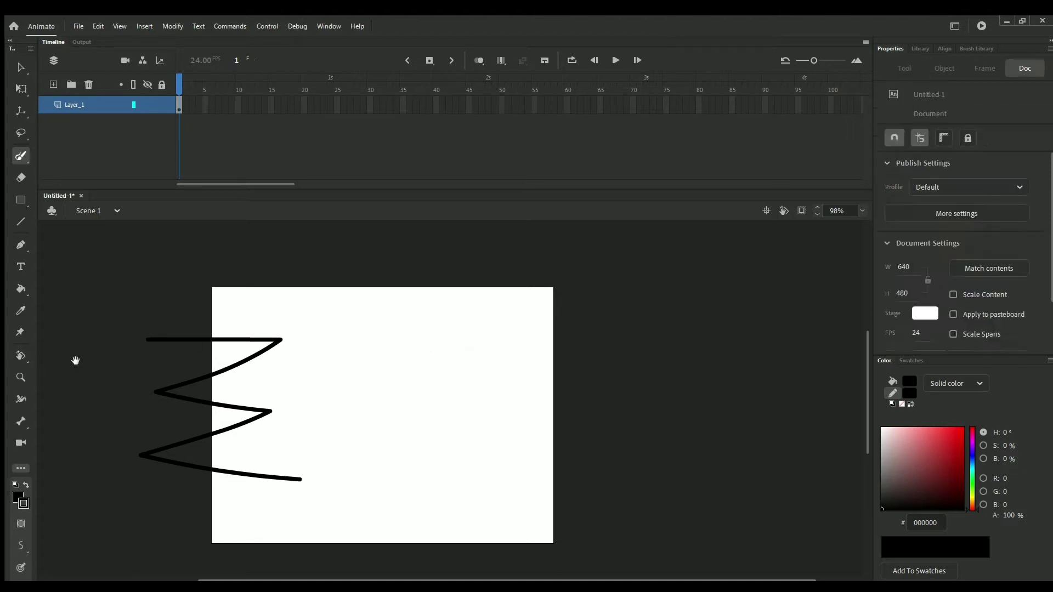
pyautogui.moveTo(381, 388); pyautogui.dragTo(471, 372)
# Select the entire zigzag stroke, including the part outside the stage, and delete it
pyautogui.click(16, 67)
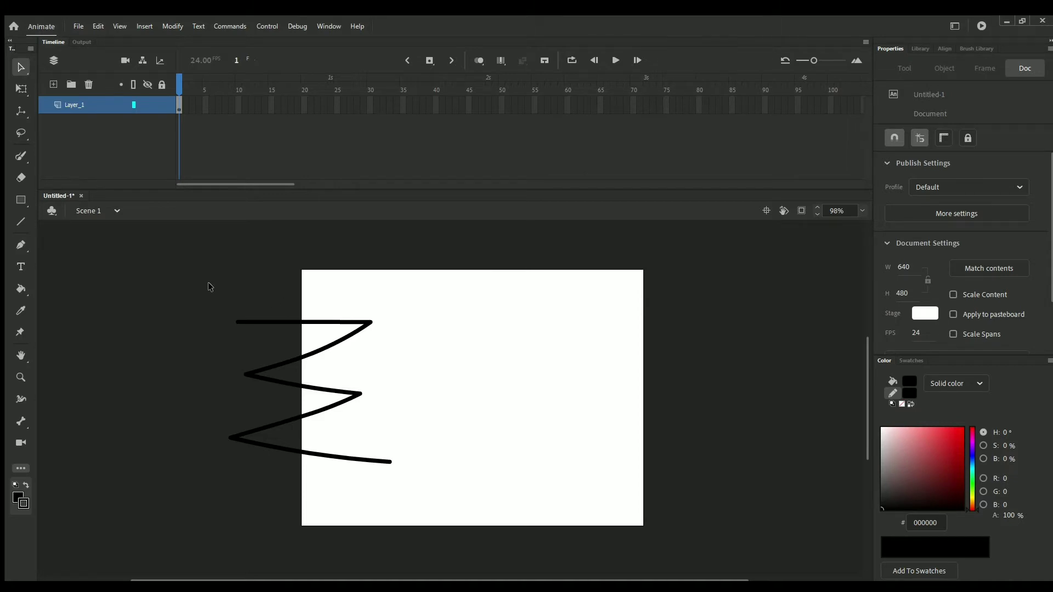
pyautogui.moveTo(211, 285); pyautogui.dragTo(482, 545)
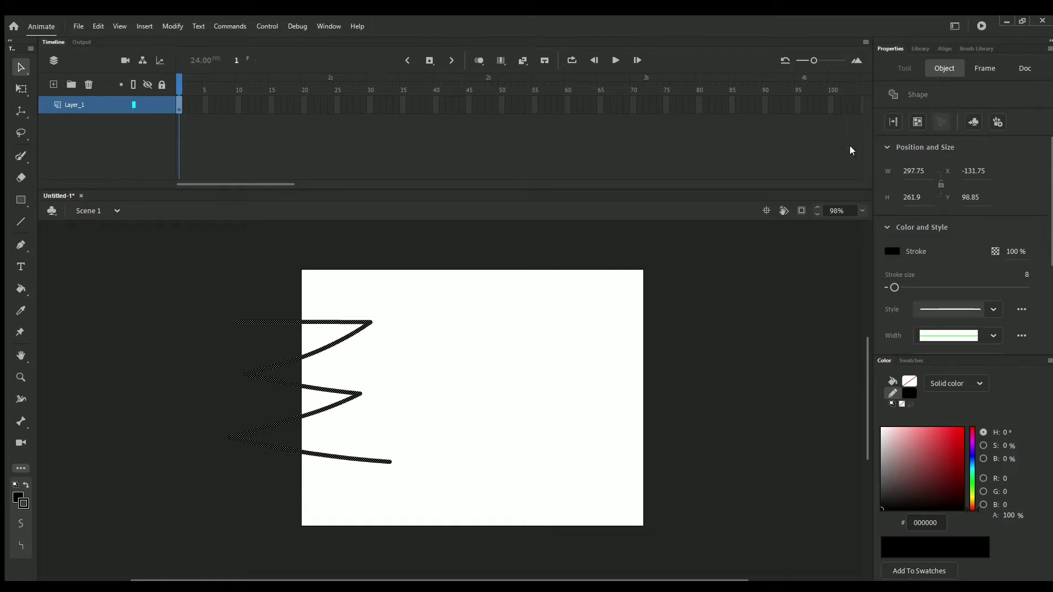
pyautogui.click(647, 310)
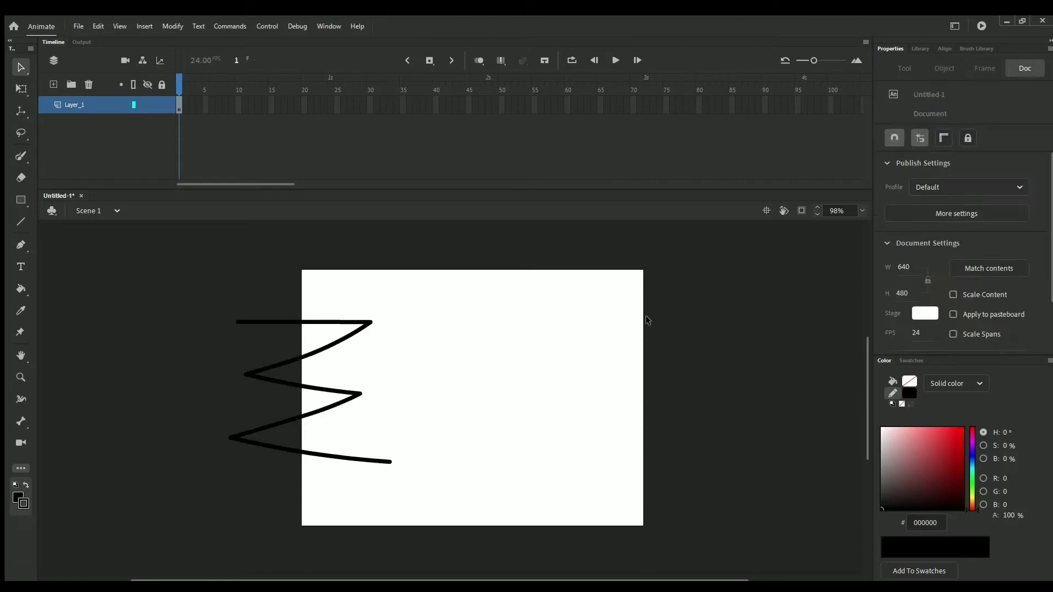
pyautogui.moveTo(176, 252); pyautogui.dragTo(421, 521)
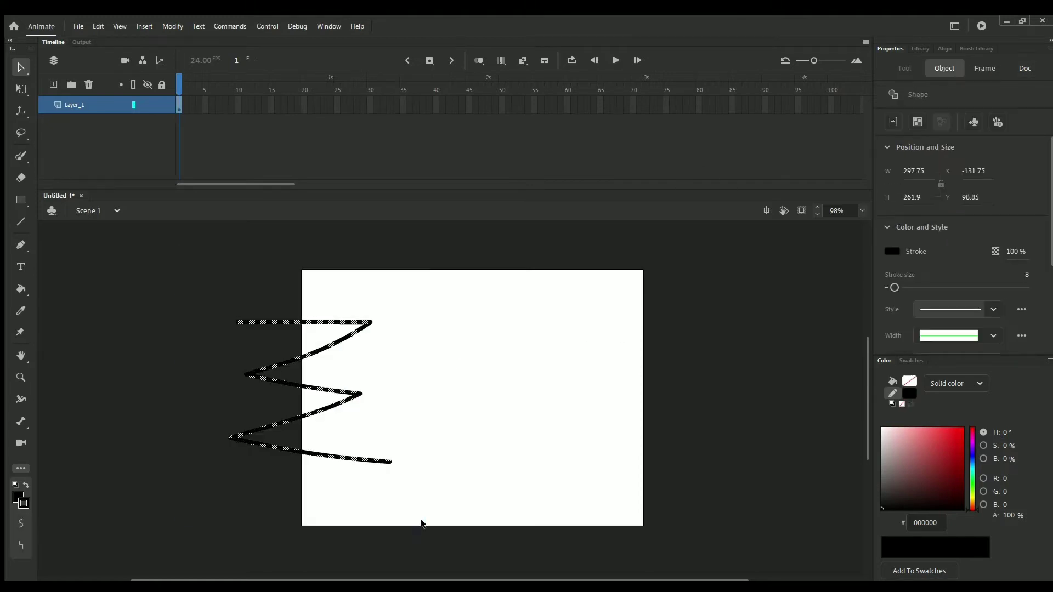
pyautogui.press('Delete')
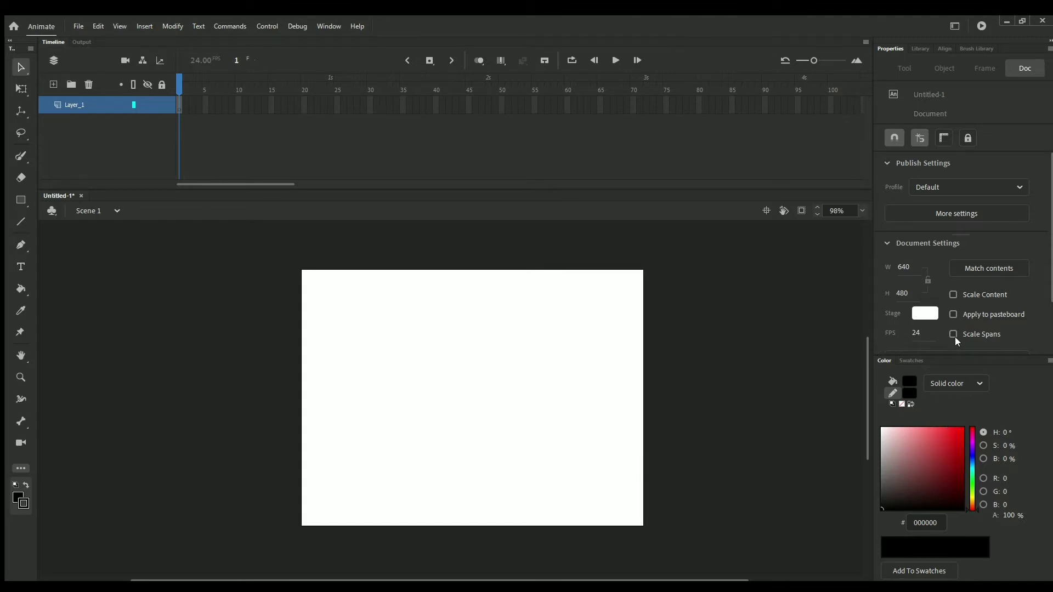
# Show the default swatches beneath a taller Properties panel, and turn on the document rulers
pyautogui.click(912, 361)
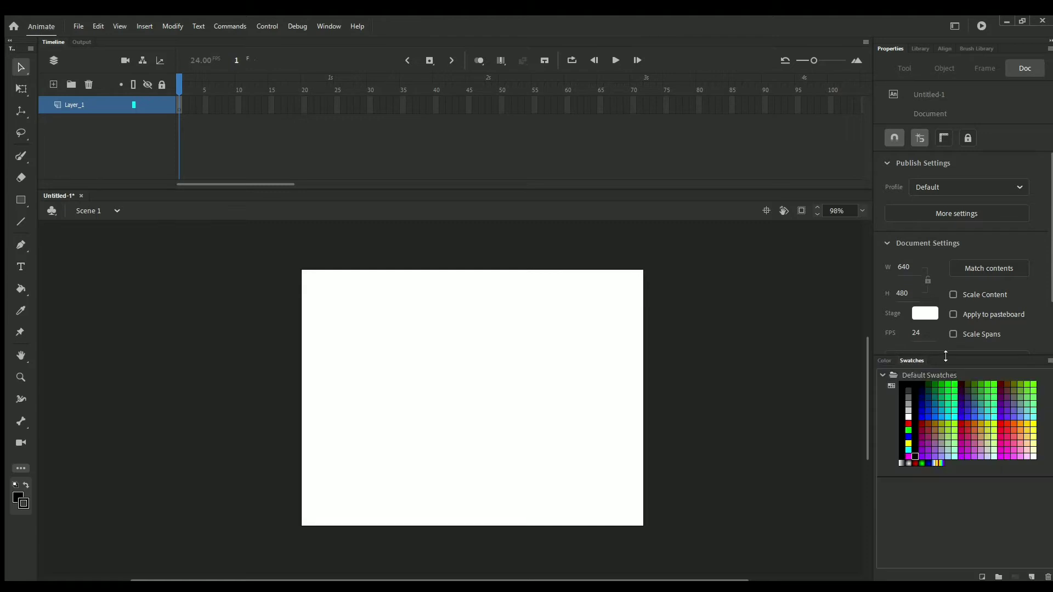
pyautogui.moveTo(946, 356); pyautogui.dragTo(946, 475)
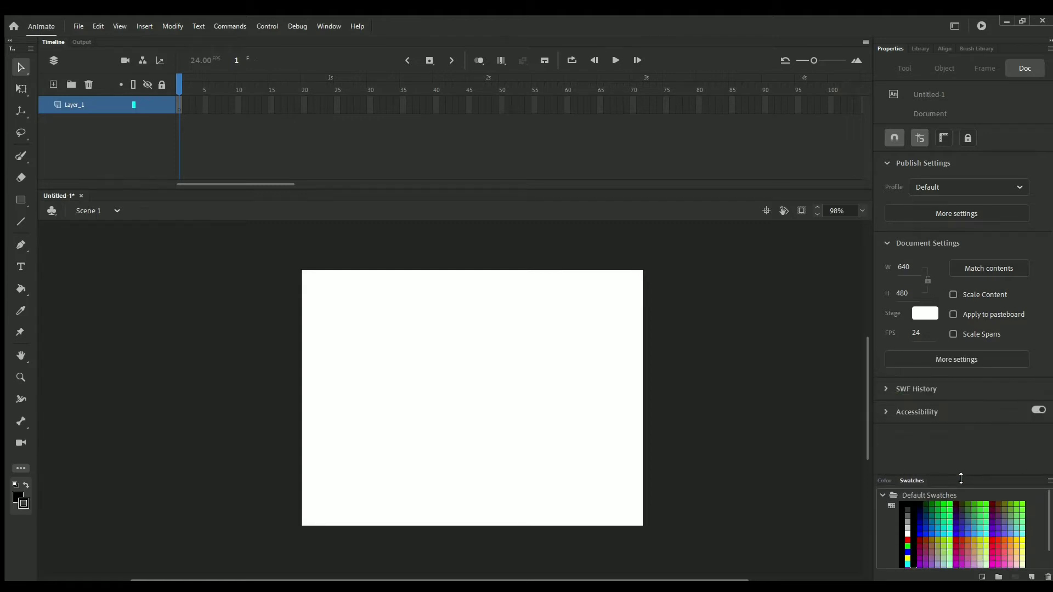
pyautogui.click(919, 139)
pyautogui.click(942, 137)
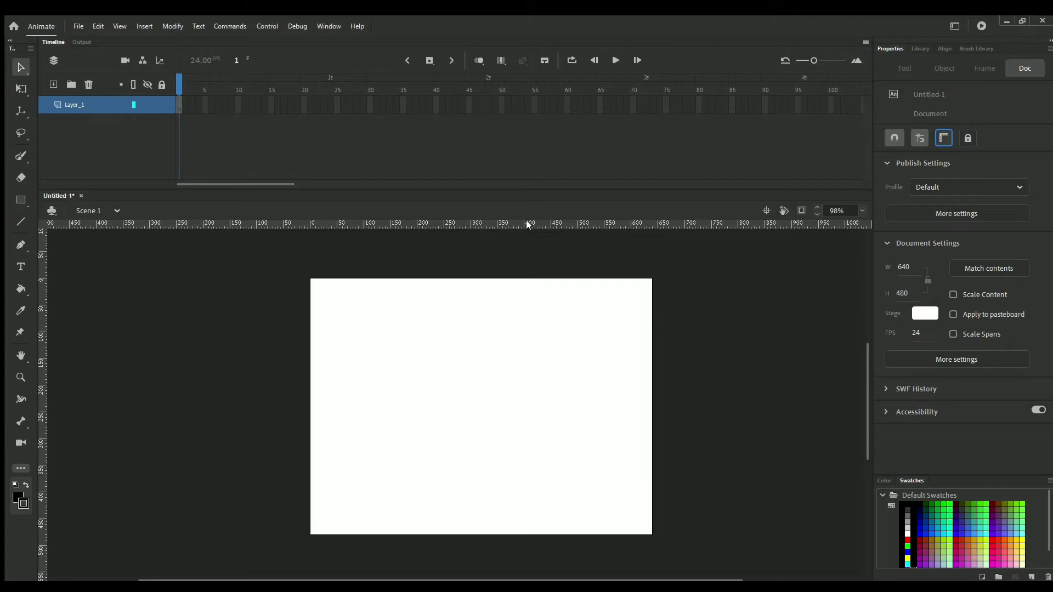
# Place a trial horizontal guide at about 150 px and a vertical guide at about 200 px, then remove both from the stage
pyautogui.moveTo(532, 219); pyautogui.dragTo(519, 358)
pyautogui.moveTo(37, 378); pyautogui.dragTo(416, 408)
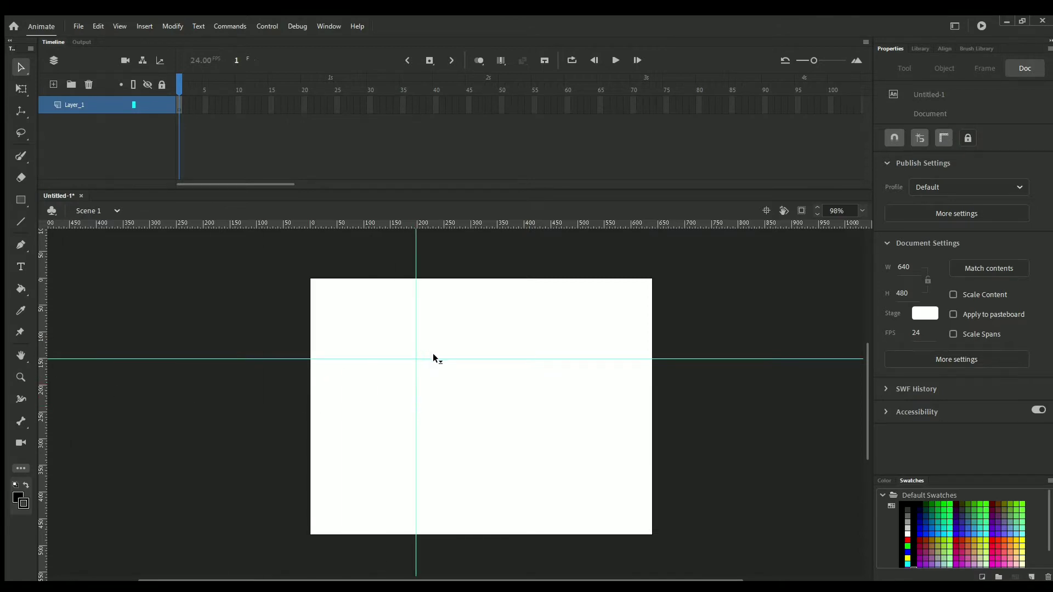
pyautogui.moveTo(435, 358); pyautogui.dragTo(455, 226)
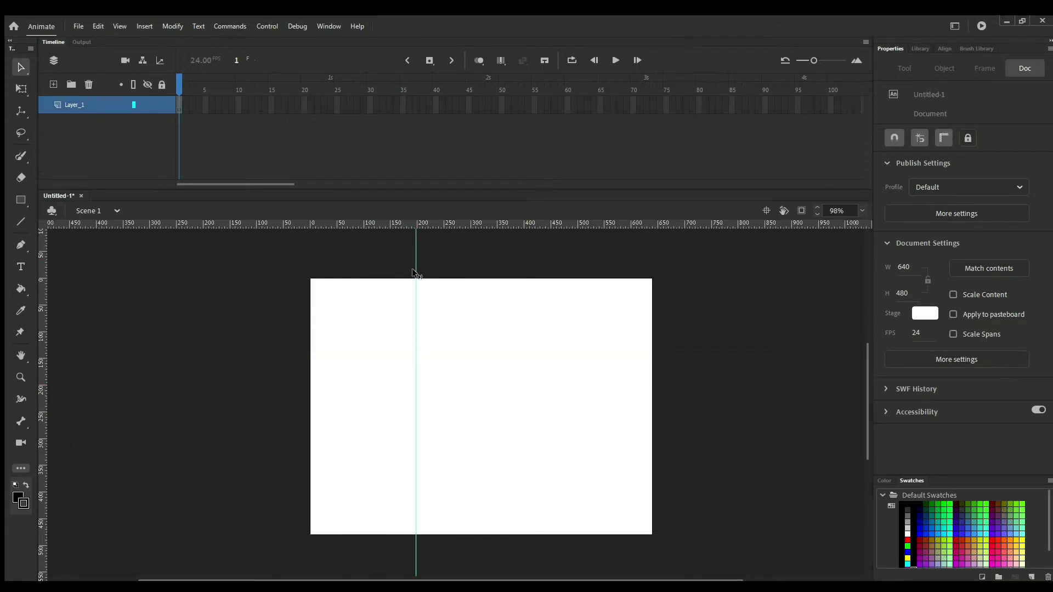
pyautogui.moveTo(417, 277); pyautogui.dragTo(44, 346)
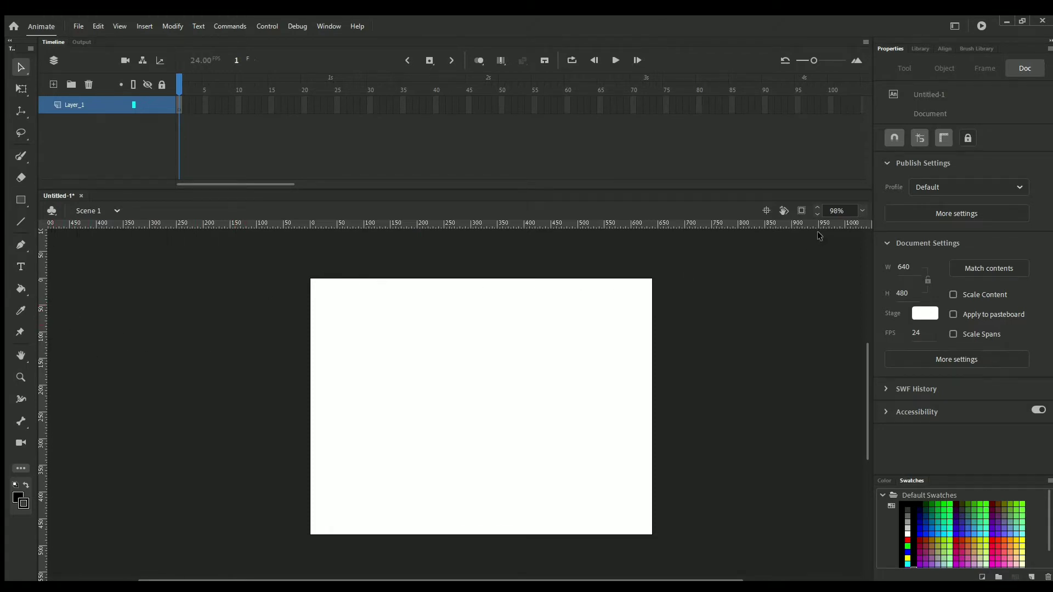
# Place crossing guides at about 118 px down and 189 px across, then add another pair at about 162 px and 239 px
pyautogui.moveTo(585, 224); pyautogui.dragTo(587, 342)
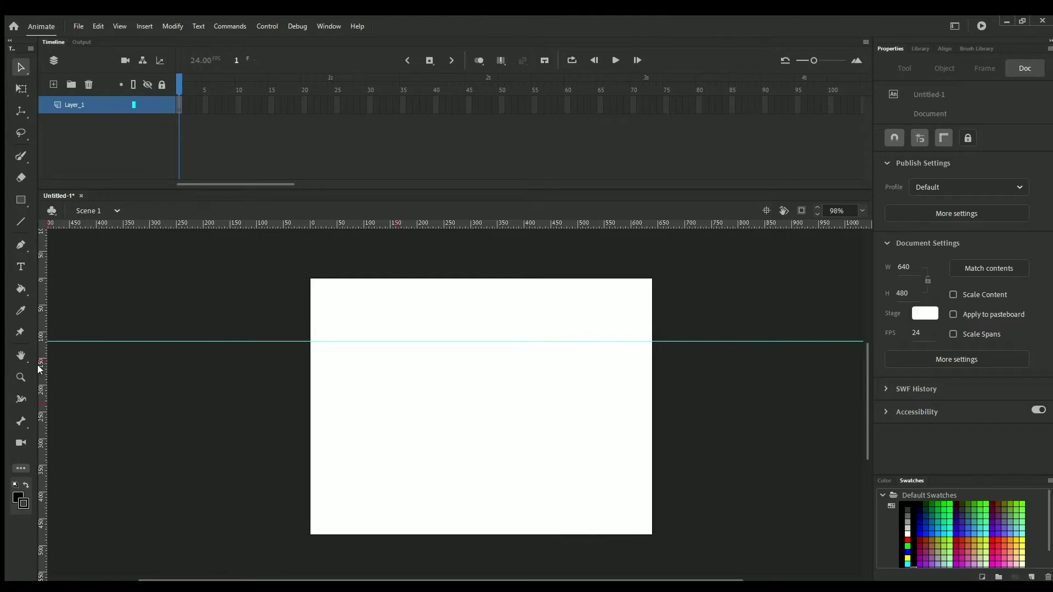
pyautogui.moveTo(40, 373); pyautogui.dragTo(411, 341)
pyautogui.click(965, 138)
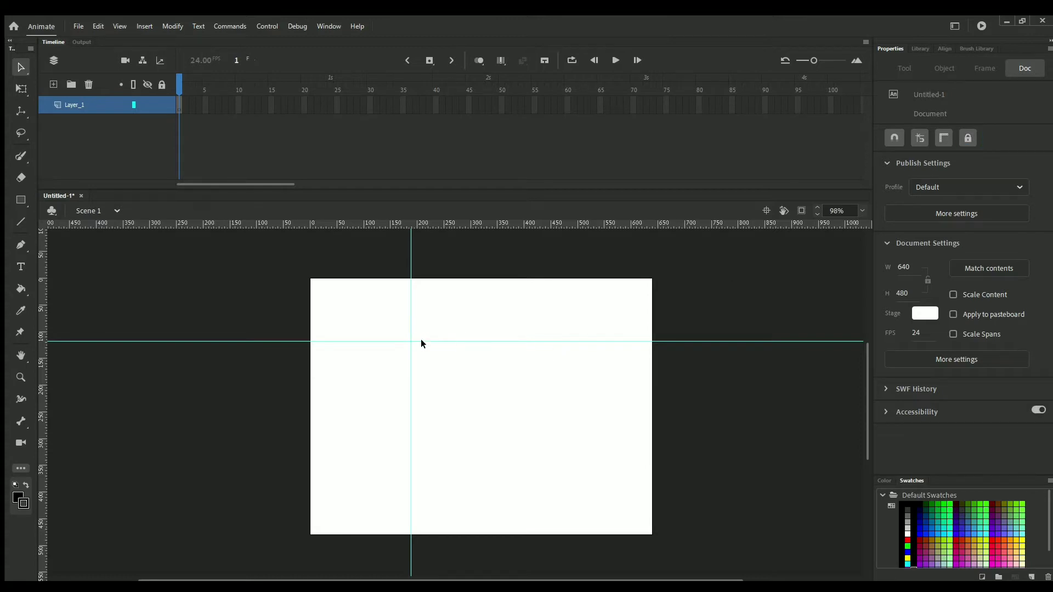
pyautogui.moveTo(461, 229); pyautogui.dragTo(471, 365)
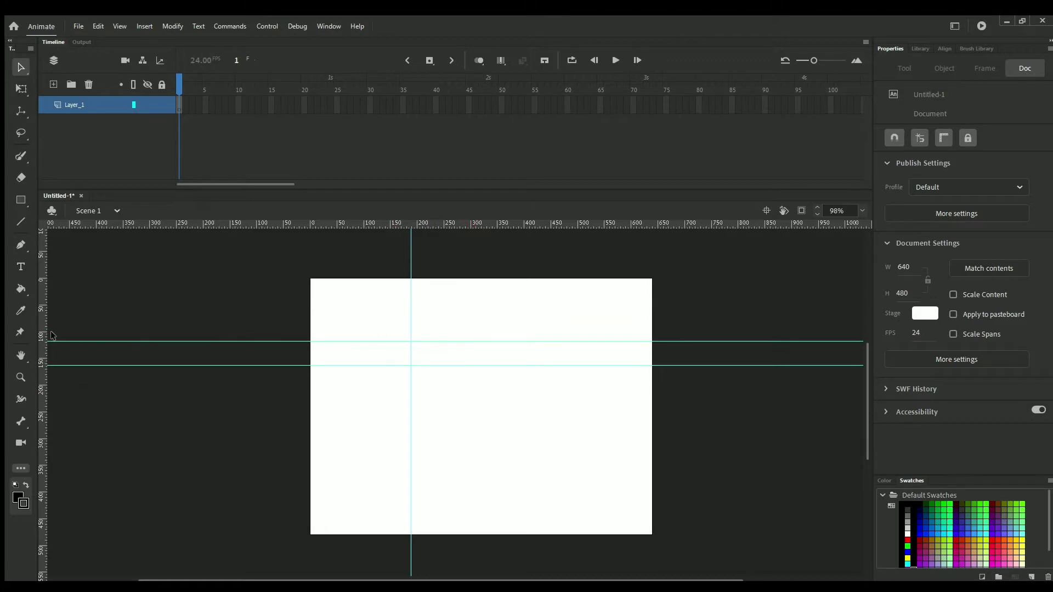
pyautogui.moveTo(45, 333); pyautogui.dragTo(437, 366)
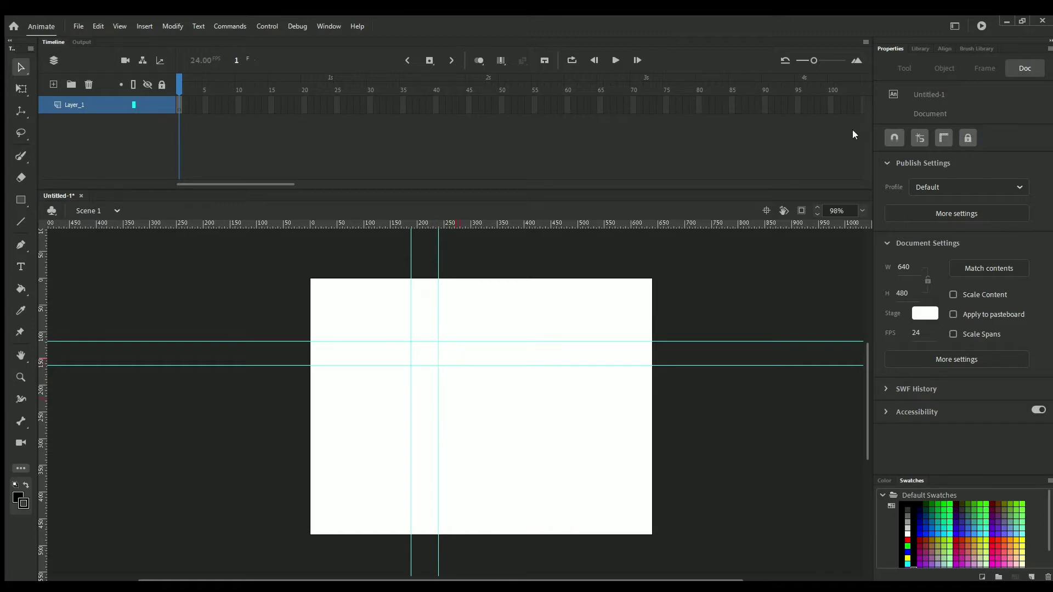
# Unlock the guides and remove both horizontal and both vertical guides from the stage
pyautogui.click(969, 138)
pyautogui.click(967, 138)
pyautogui.moveTo(638, 341); pyautogui.dragTo(656, 212)
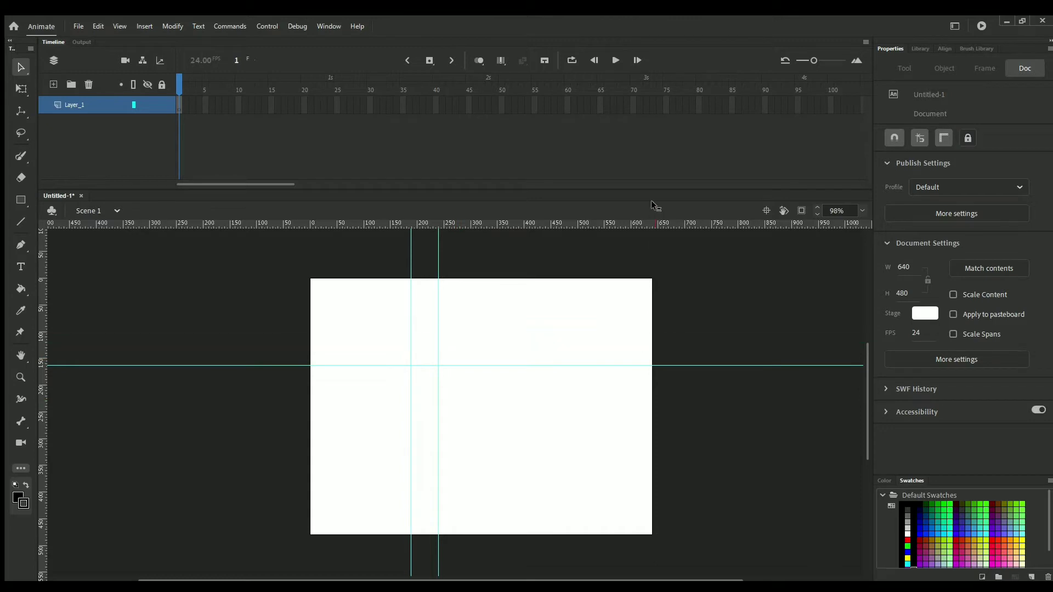
pyautogui.moveTo(557, 365); pyautogui.dragTo(582, 217)
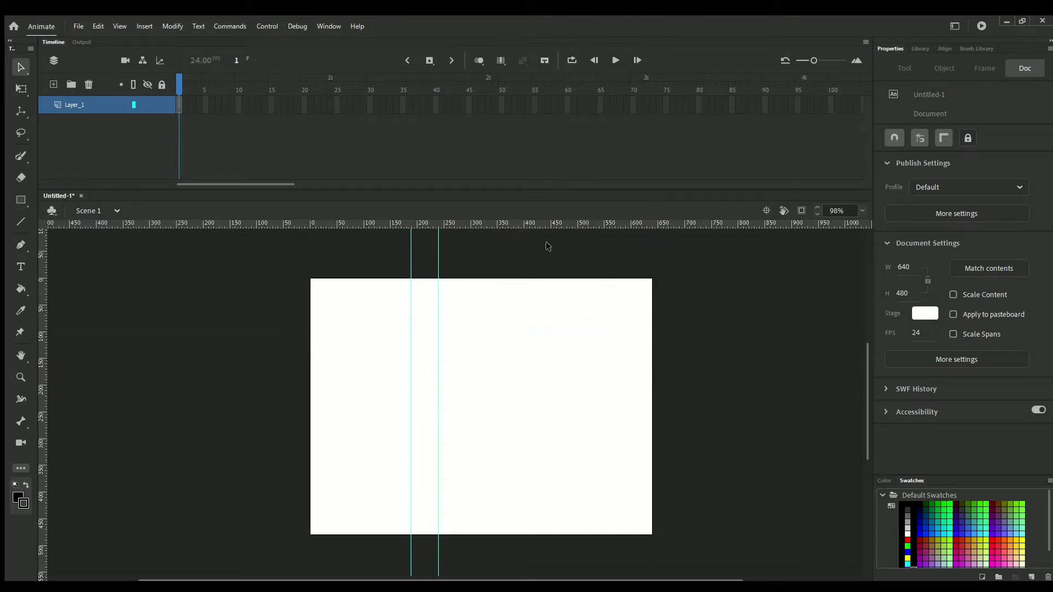
pyautogui.moveTo(439, 284); pyautogui.dragTo(34, 306)
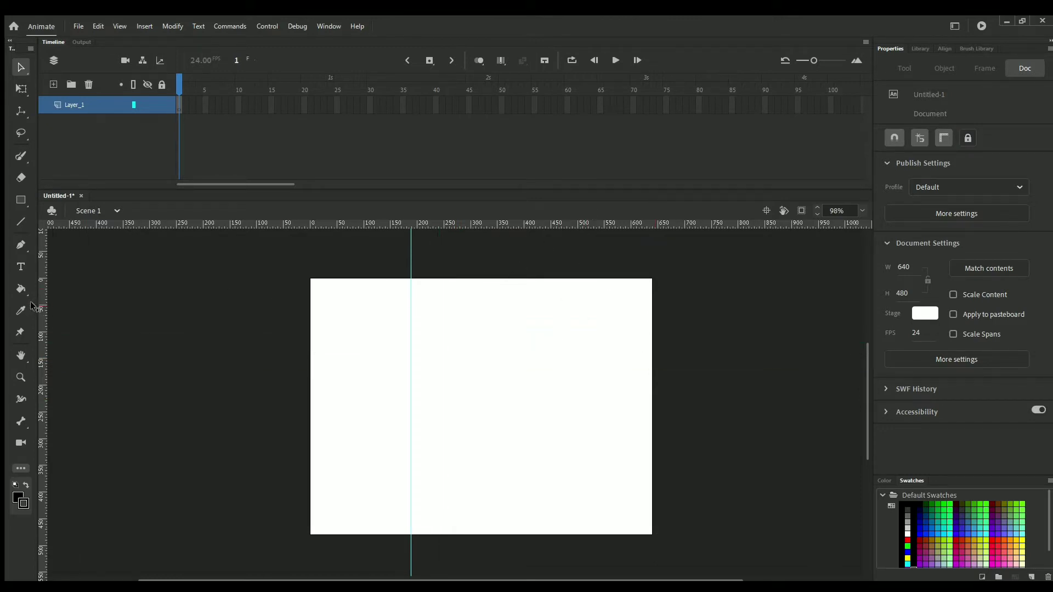
pyautogui.moveTo(411, 266); pyautogui.dragTo(34, 299)
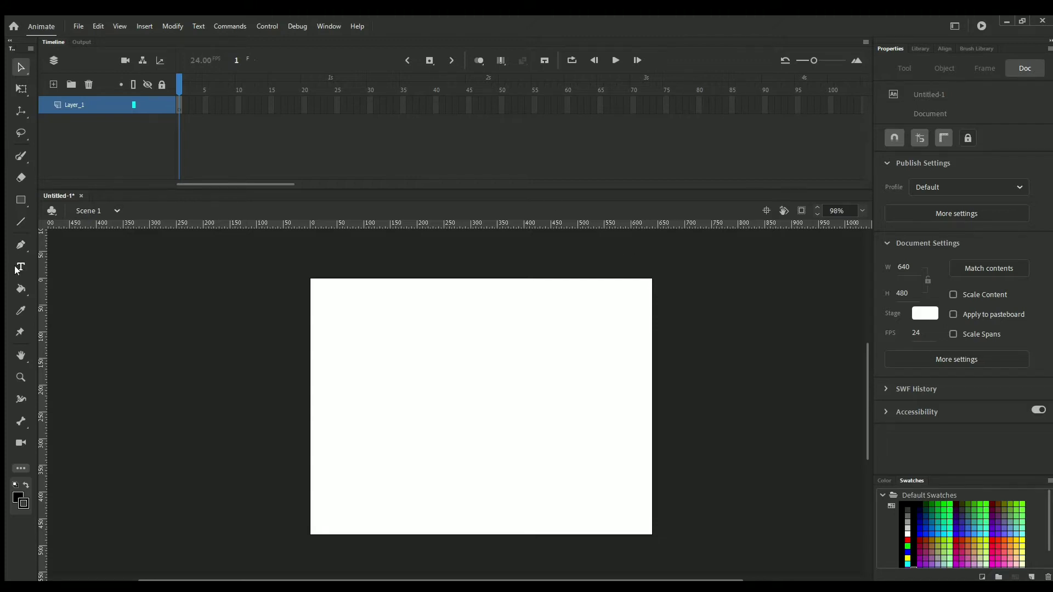
# With the Paint Brush tool active, place a horizontal guide at about 100 px and a vertical guide at about 110 px
pyautogui.click(20, 156)
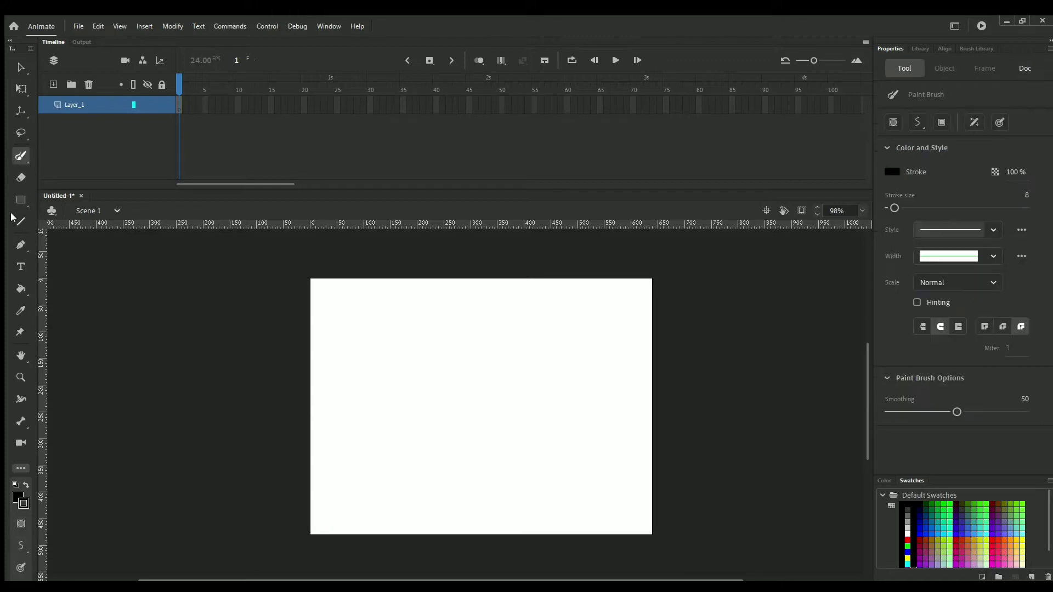
pyautogui.moveTo(201, 224); pyautogui.dragTo(227, 332)
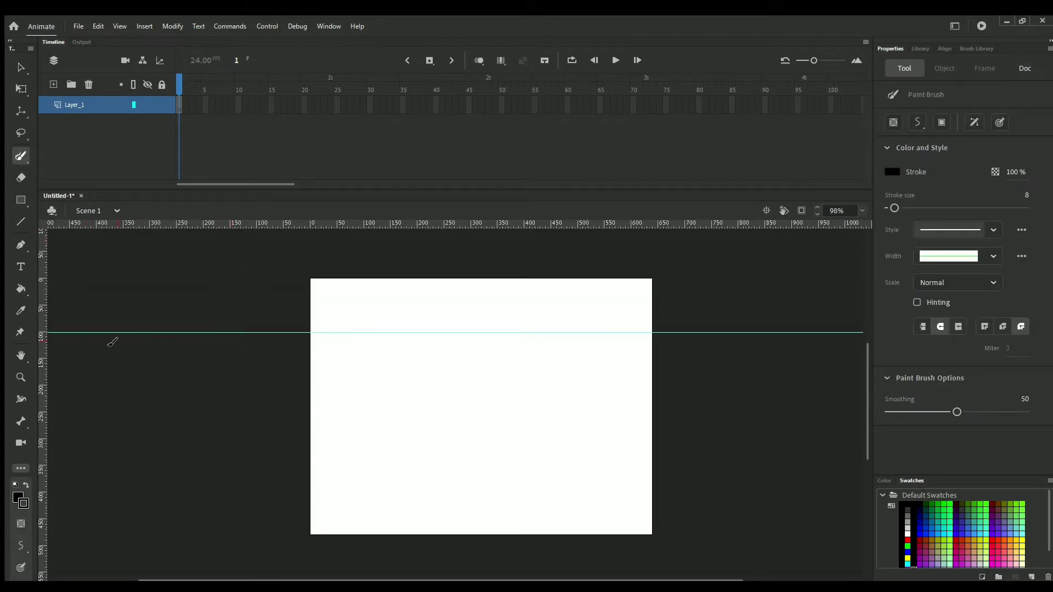
pyautogui.moveTo(40, 320); pyautogui.dragTo(370, 345)
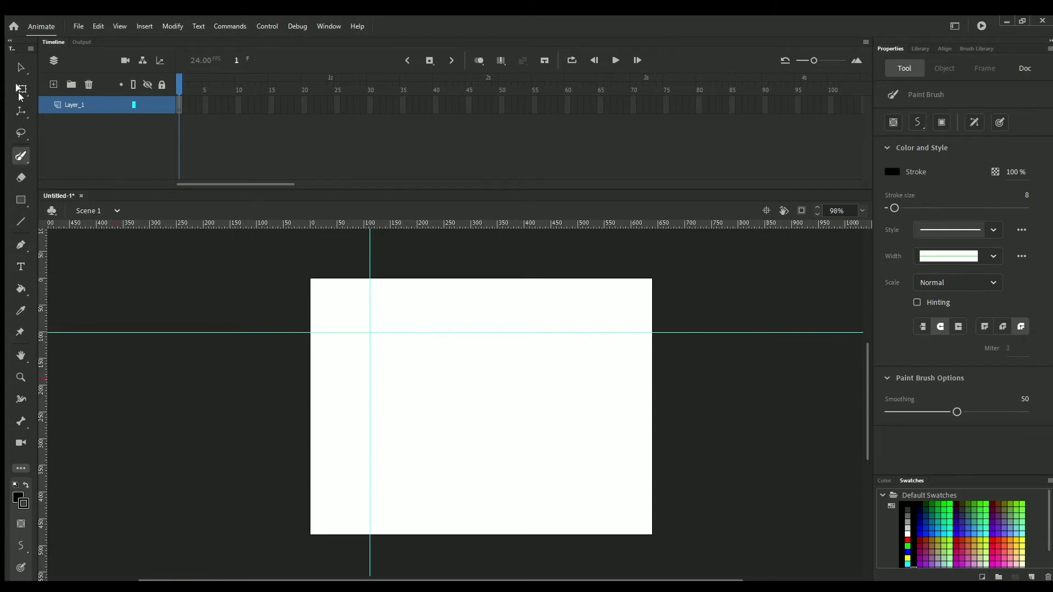
# Draw a black circle about 130 px in diameter and center its fill and stroke on the guides' intersection
pyautogui.press('o')
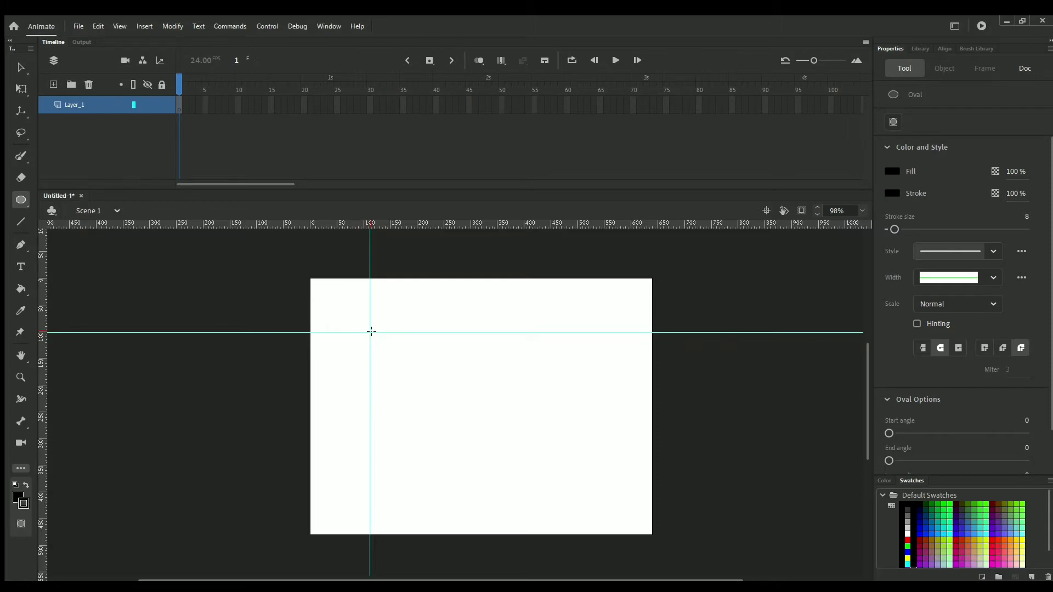
pyautogui.moveTo(338, 310); pyautogui.dragTo(407, 383)
pyautogui.press('v')
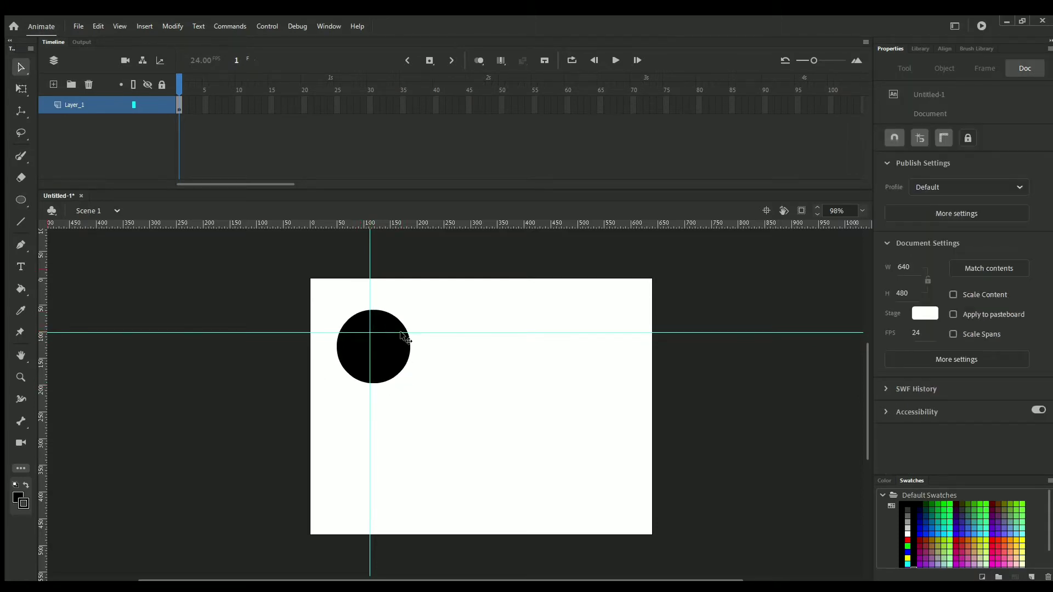
pyautogui.click(394, 347)
pyautogui.doubleClick(394, 346)
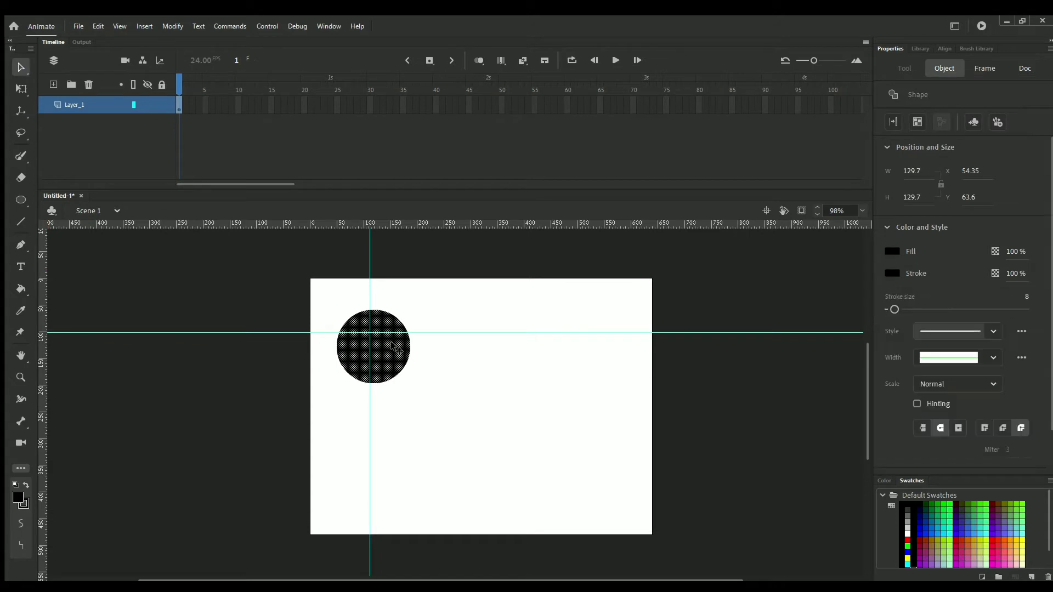
pyautogui.click(20, 88)
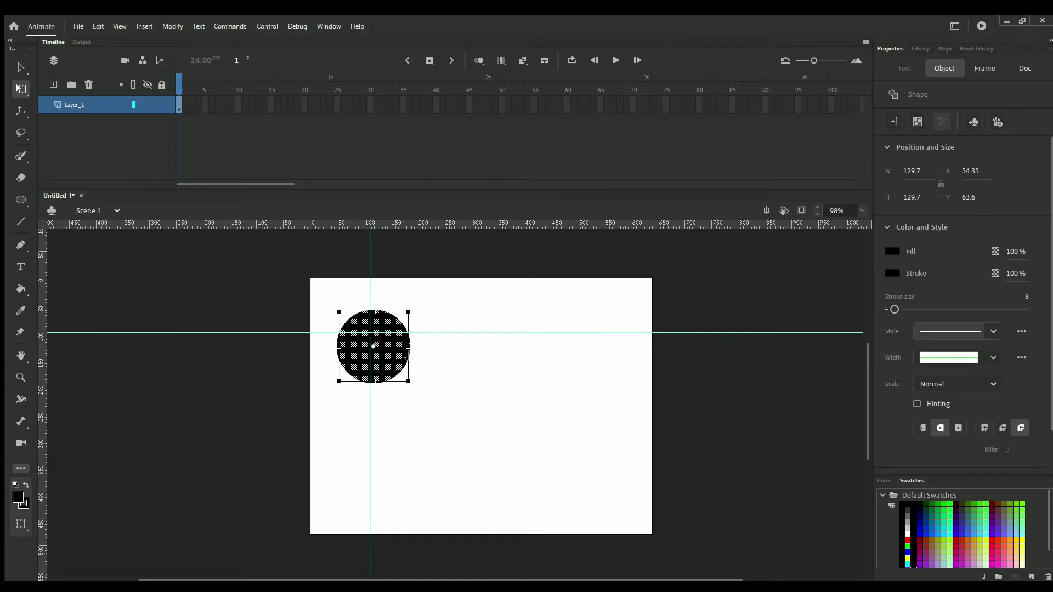
pyautogui.moveTo(381, 345); pyautogui.dragTo(387, 340)
pyautogui.click(439, 397)
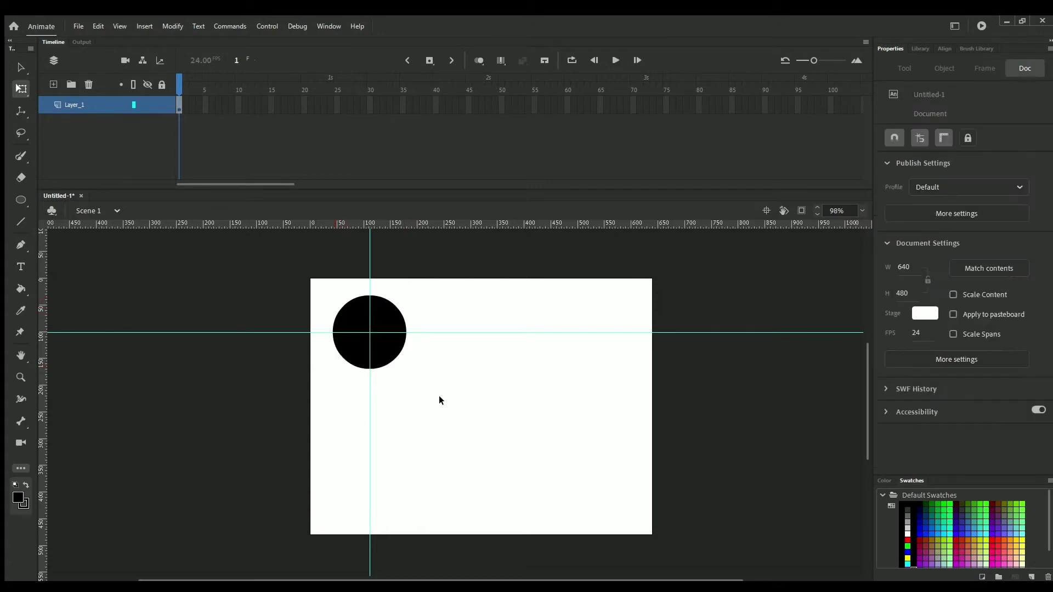
# Remove both guides and delete the entire circle, including its stroke, then return to the Selection tool
pyautogui.moveTo(483, 332); pyautogui.dragTo(498, 222)
pyautogui.moveTo(369, 276); pyautogui.dragTo(22, 305)
pyautogui.click(372, 330)
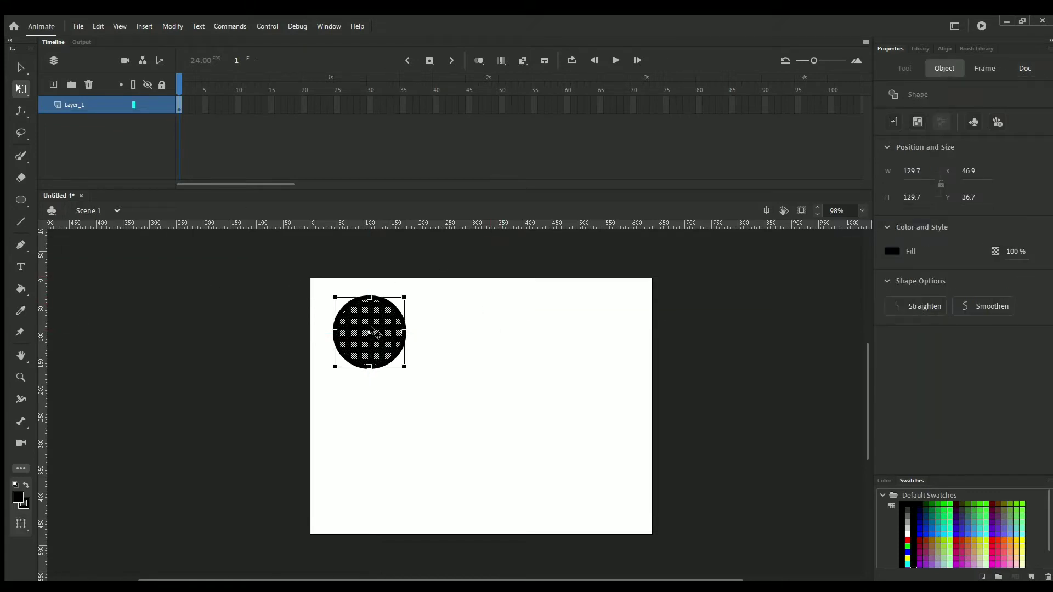
pyautogui.doubleClick(379, 334)
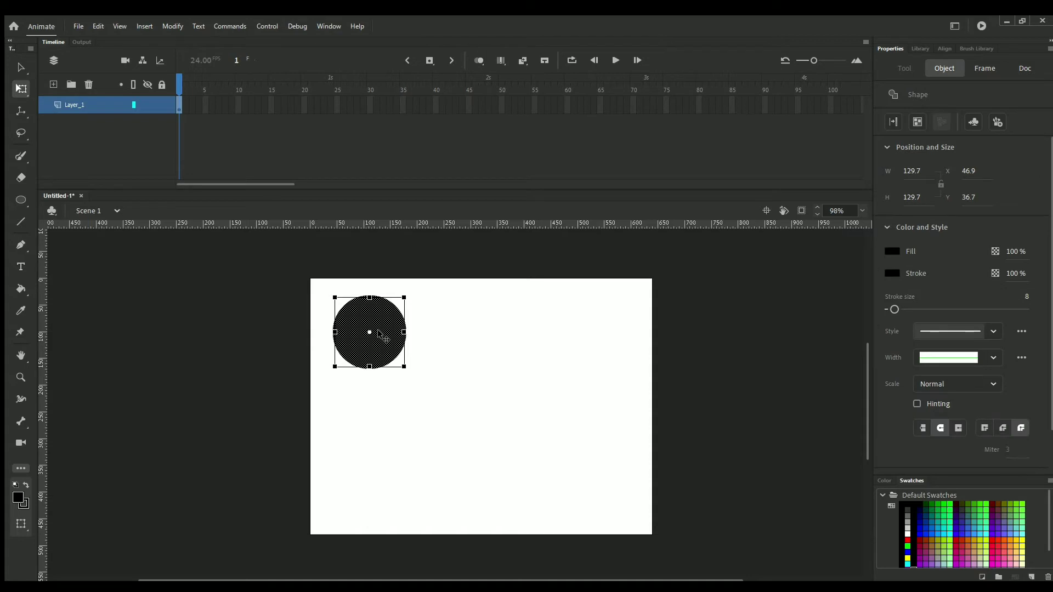
pyautogui.press('Delete')
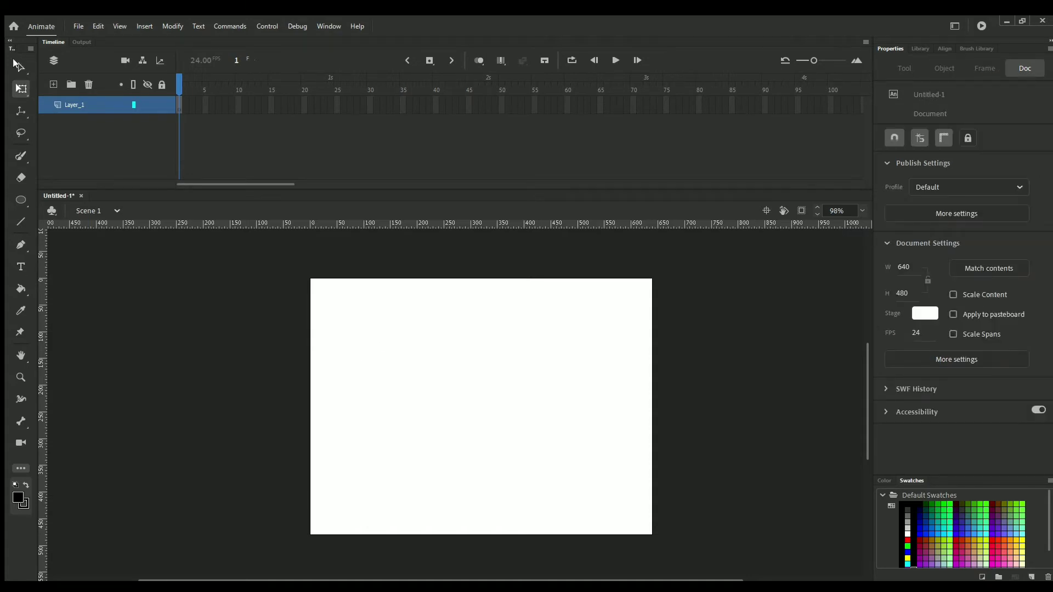
pyautogui.click(19, 67)
# Resize the stage with linked dimensions to 625 × 471 px, then unlink them and set only the width to 679 px
pyautogui.moveTo(902, 268)
pyautogui.mouseDown()
pyautogui.moveTo(938, 267)
pyautogui.moveTo(884, 261)
pyautogui.moveTo(909, 268)
pyautogui.moveTo(888, 265)
pyautogui.moveTo(890, 282)
pyautogui.mouseUp()
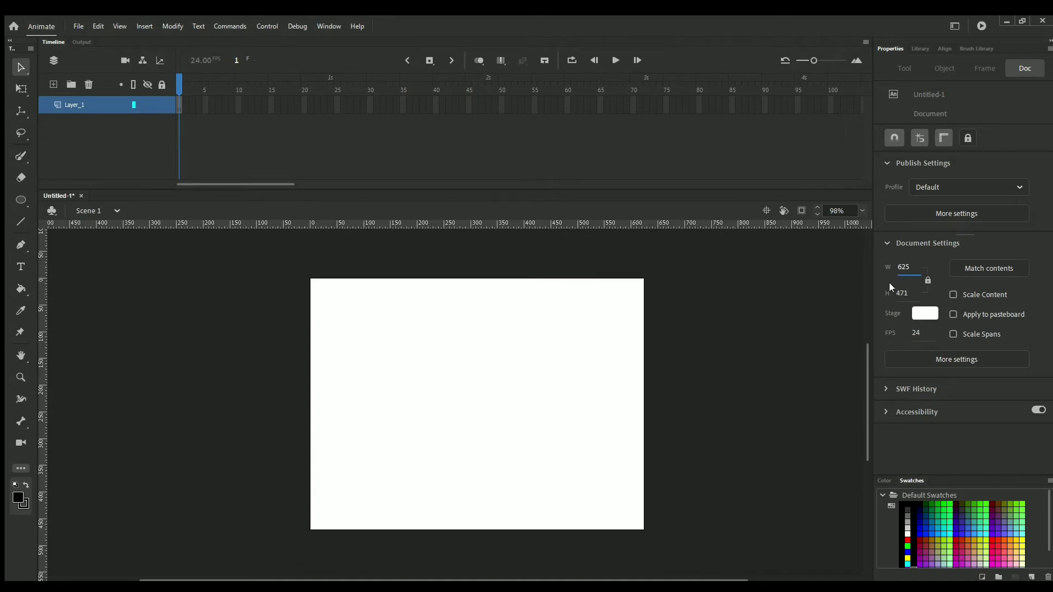
pyautogui.click(927, 280)
pyautogui.moveTo(903, 267); pyautogui.dragTo(878, 290)
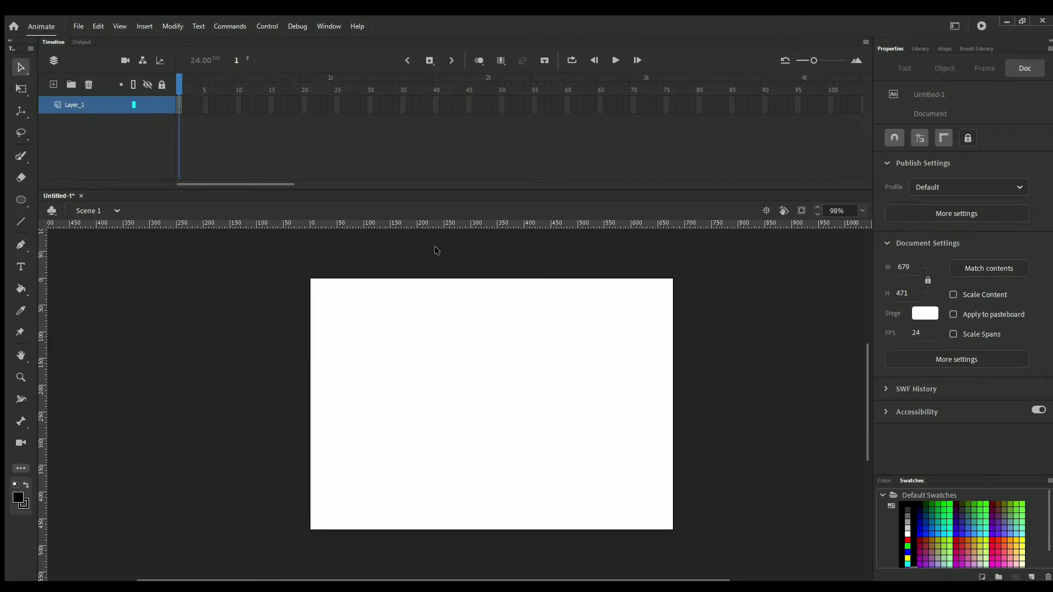
# Draw a filled black oval about 240 px wide on the stage's left half and return to the Selection tool
pyautogui.click(21, 200)
pyautogui.moveTo(344, 325); pyautogui.dragTo(477, 451)
pyautogui.click(20, 67)
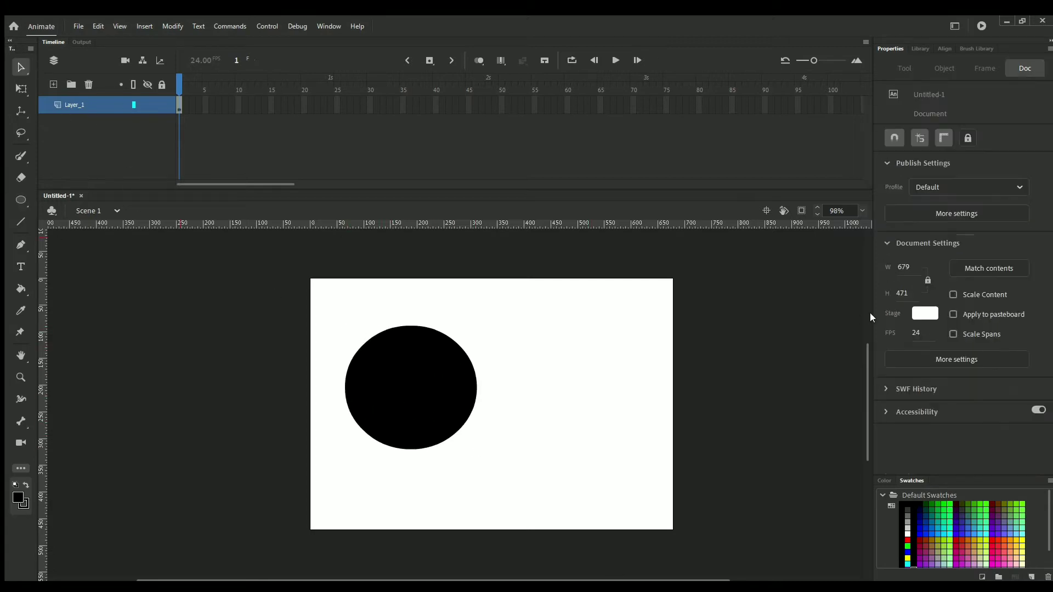
# Resize the stage to 705 × 492 px without scaling content, then to 692 × 484 px with Scale Content enabled, and disable that option
pyautogui.moveTo(907, 265); pyautogui.dragTo(882, 263)
pyautogui.click(910, 267)
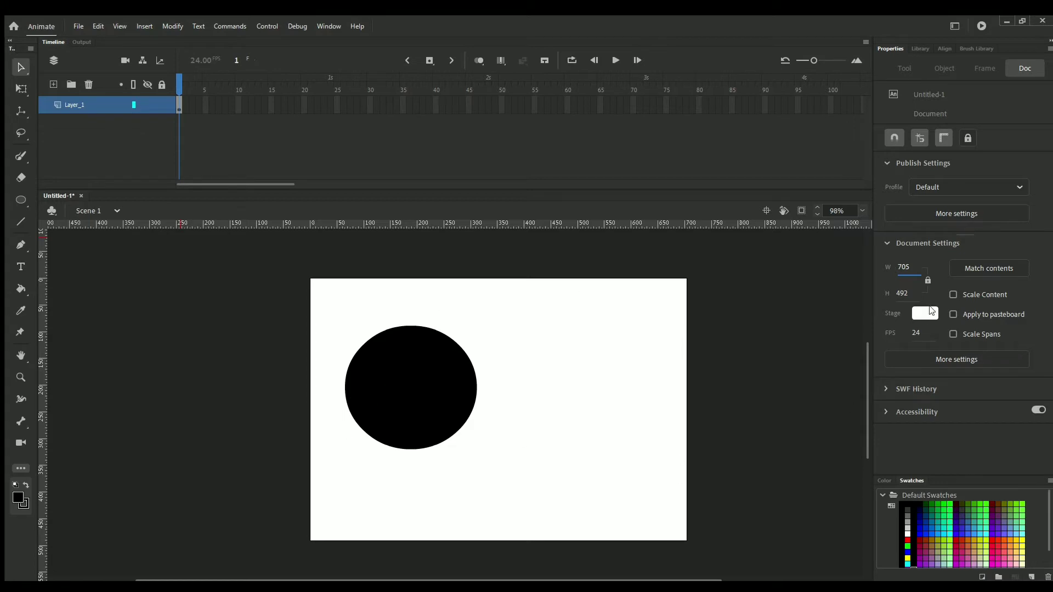
pyautogui.click(952, 294)
pyautogui.moveTo(903, 267)
pyautogui.mouseDown()
pyautogui.moveTo(939, 268)
pyautogui.moveTo(861, 266)
pyautogui.moveTo(904, 266)
pyautogui.moveTo(884, 262)
pyautogui.mouseUp()
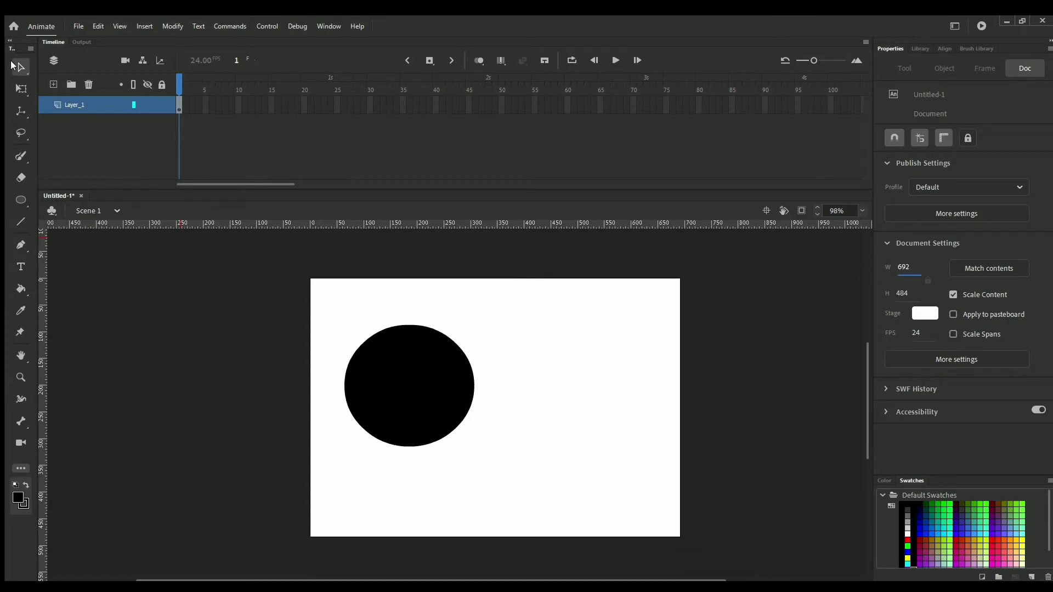
pyautogui.click(954, 294)
# Delete the whole oval, then preview red as the stage color and cancel the color choice
pyautogui.moveTo(303, 286); pyautogui.dragTo(579, 475)
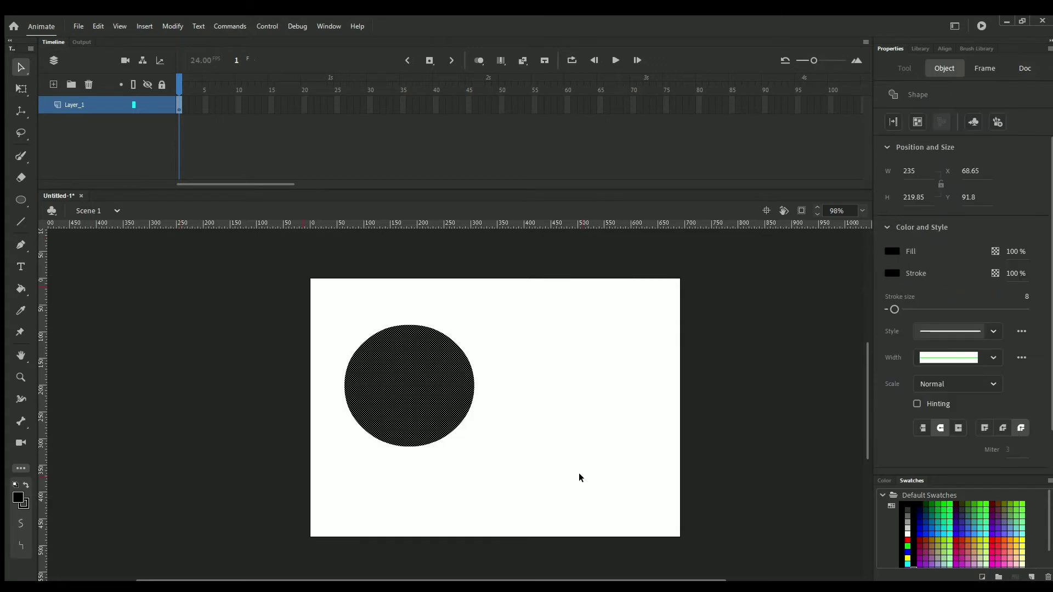
pyautogui.press('Delete')
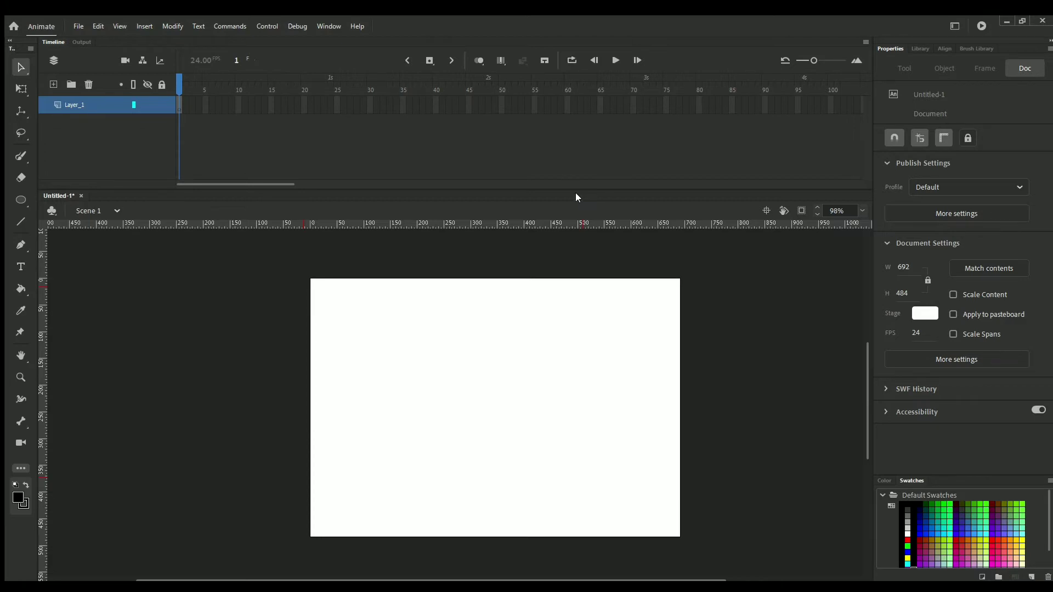
pyautogui.click(926, 314)
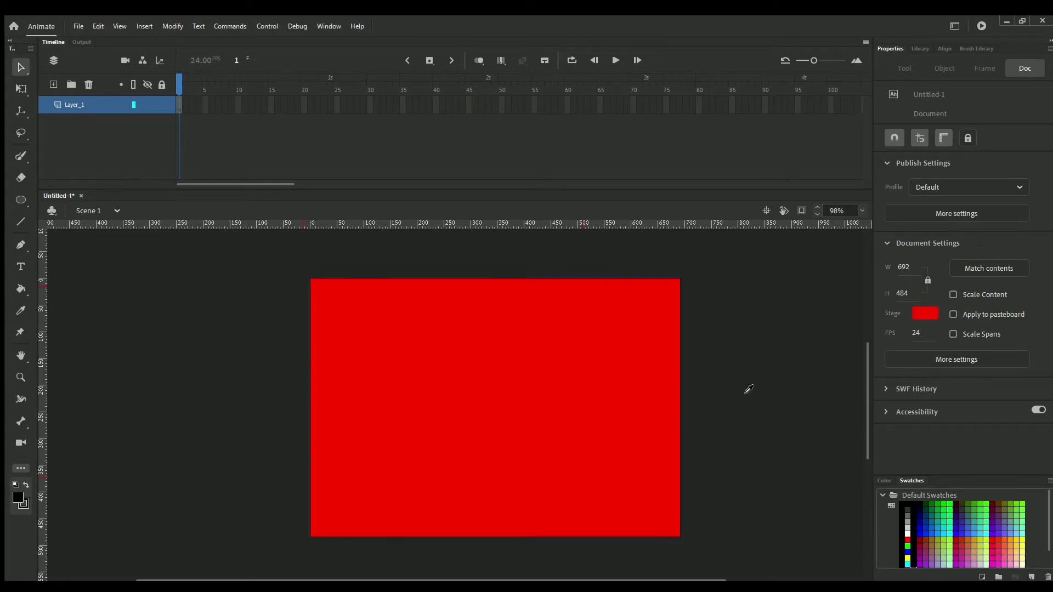
pyautogui.press('Escape')
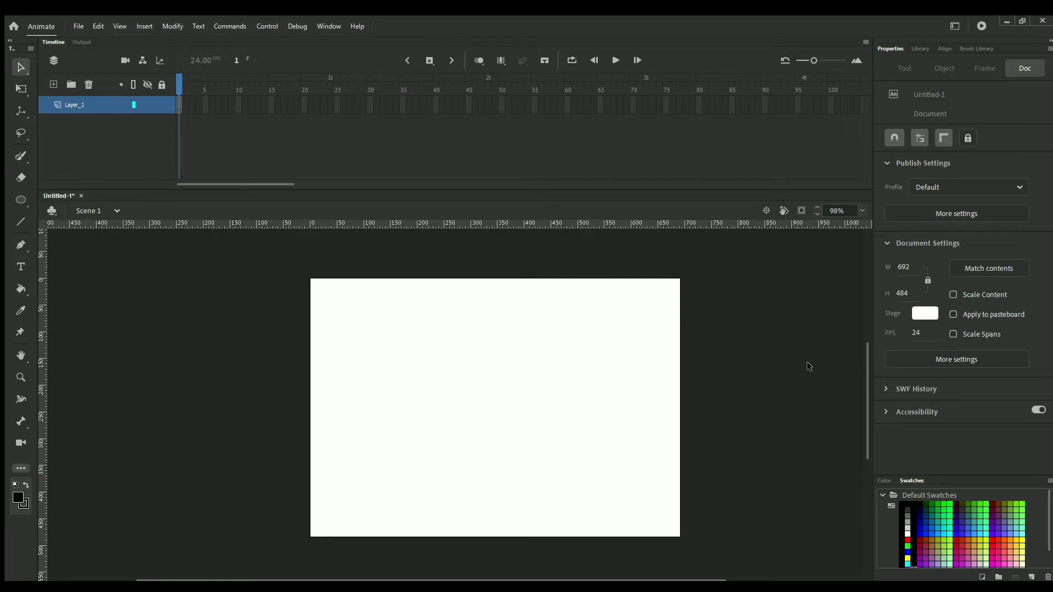
# Set the document's frame rate to 30 FPS, then restore it to 24 FPS
pyautogui.click(915, 333)
pyautogui.write('30')
pyautogui.press('Return')
pyautogui.click(918, 333)
pyautogui.write('24')
pyautogui.press('Return')
# Place the library's pink hibiscus image on the stage, delete that instance, and remove the image from the library
pyautogui.click(915, 48)
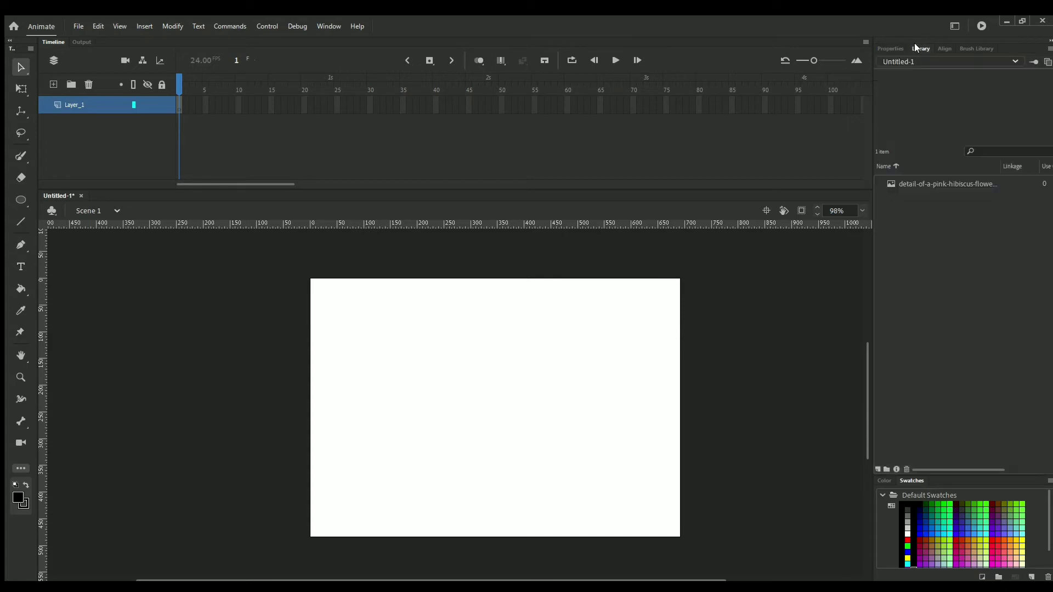
pyautogui.moveTo(910, 178); pyautogui.dragTo(517, 384)
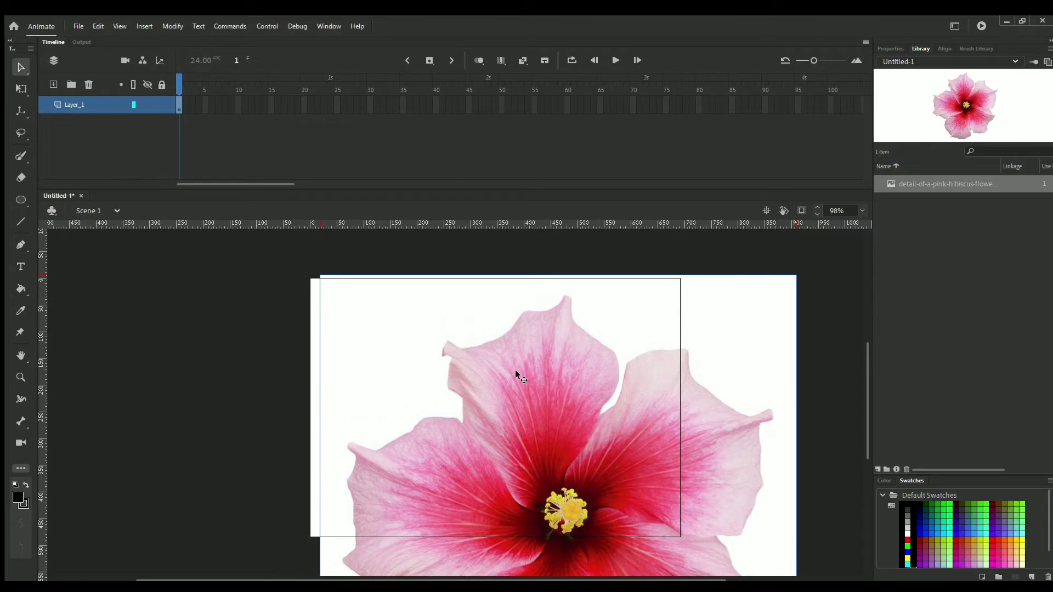
pyautogui.press('Delete')
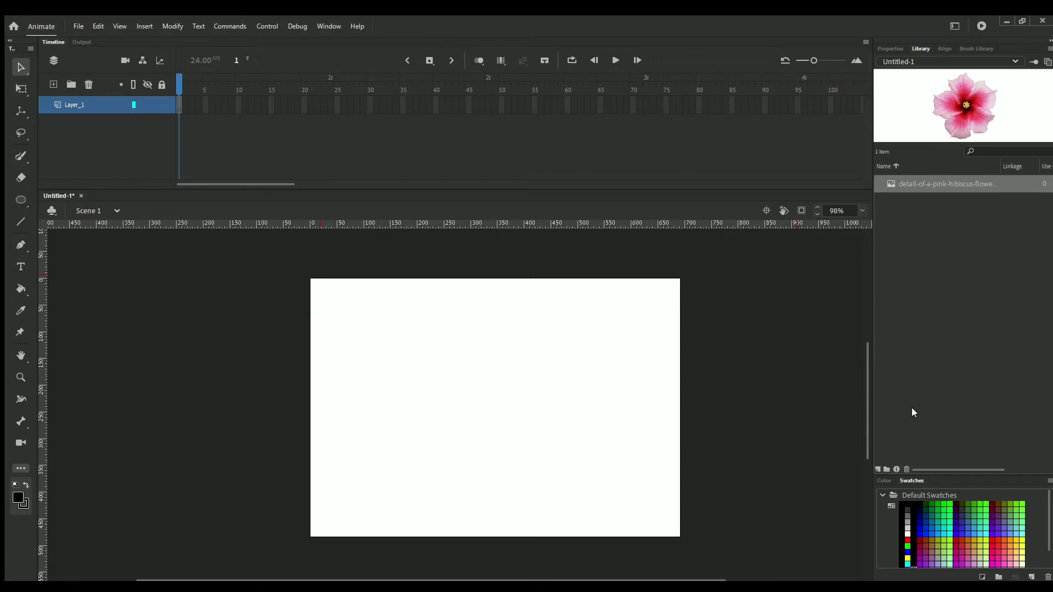
pyautogui.click(906, 468)
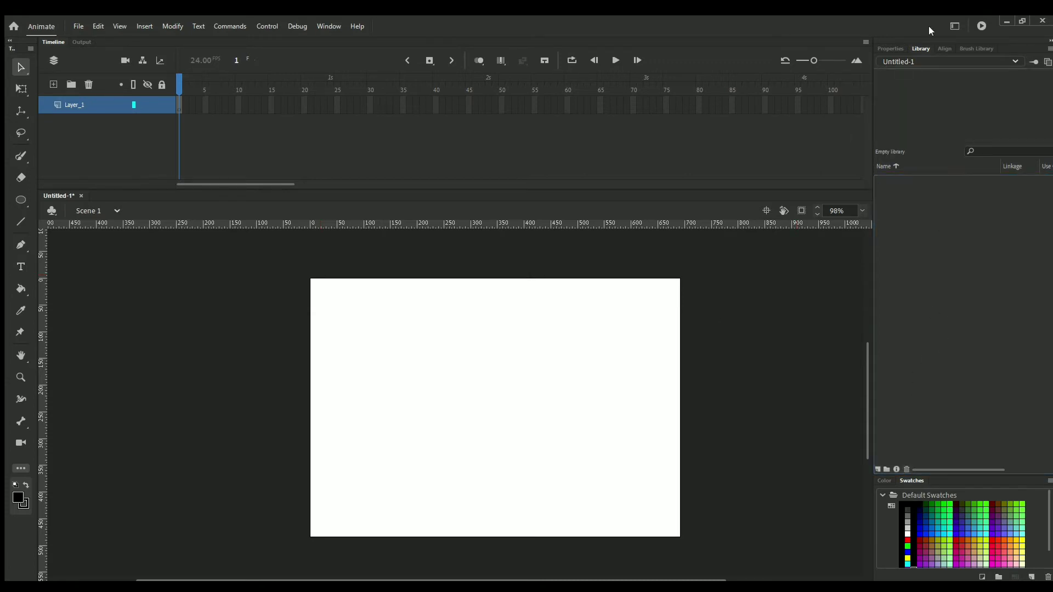
pyautogui.click(894, 49)
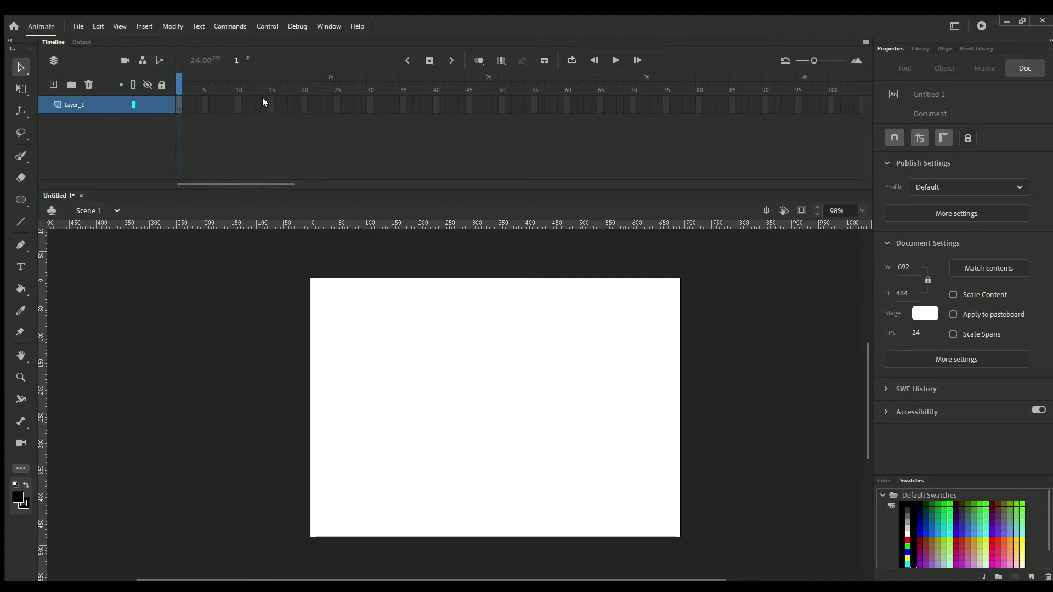
# Paste the copied hibiscus image onto the stage, move it to the right, and delete it
pyautogui.hotkey('ctrl', 'v')
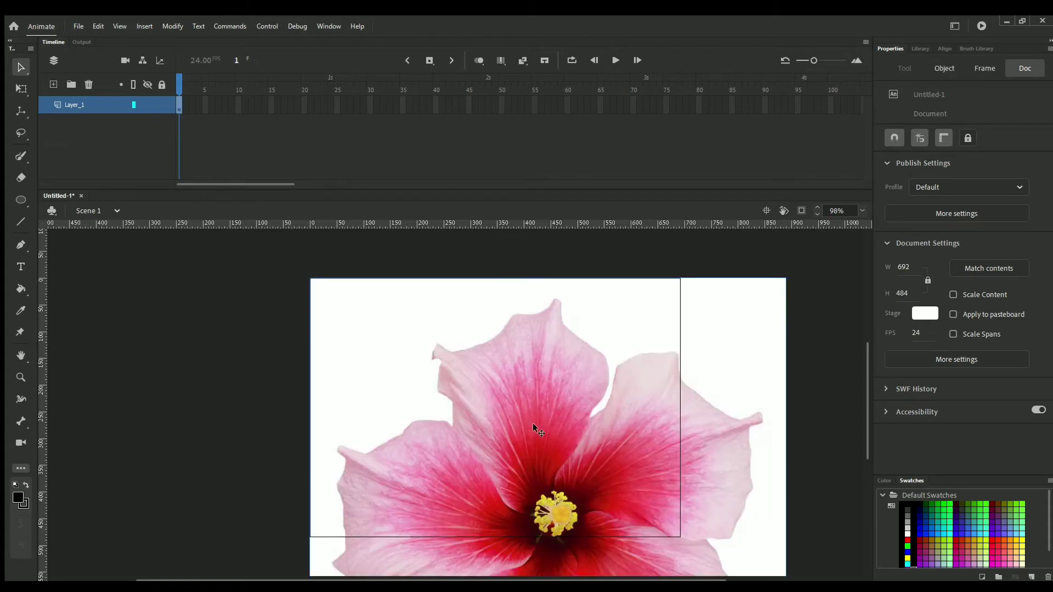
pyautogui.moveTo(455, 388); pyautogui.dragTo(580, 397)
pyautogui.press('Delete')
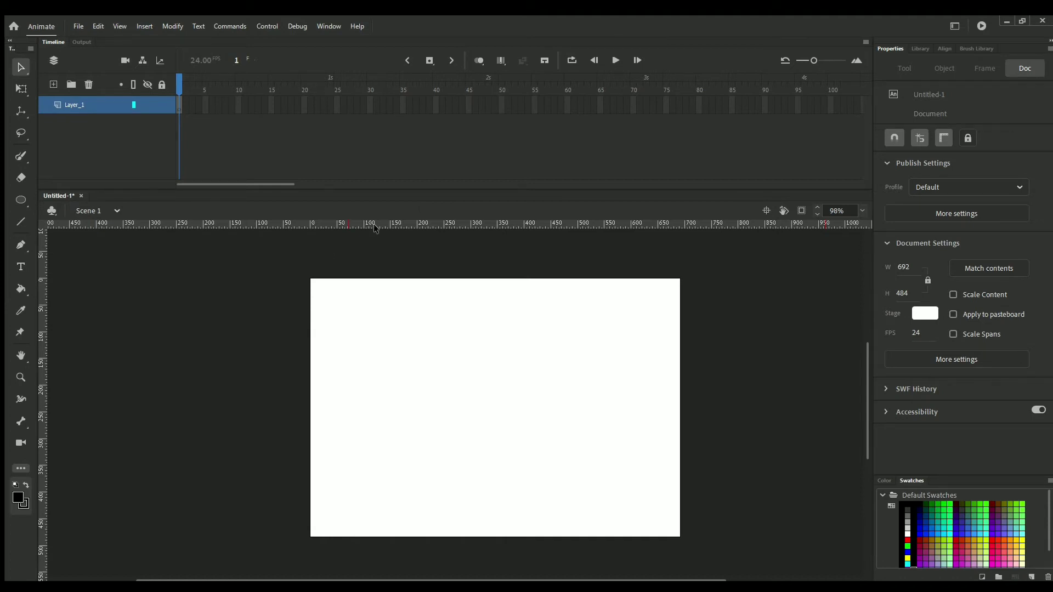
# Remove the pink hibiscus image from the library again and return to the document properties
pyautogui.click(920, 47)
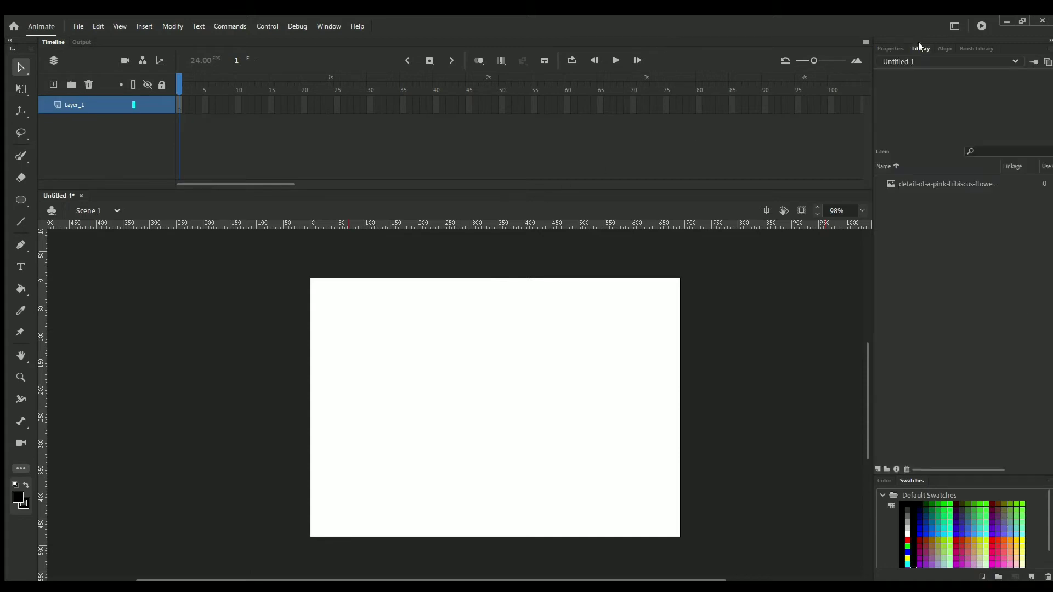
pyautogui.click(922, 184)
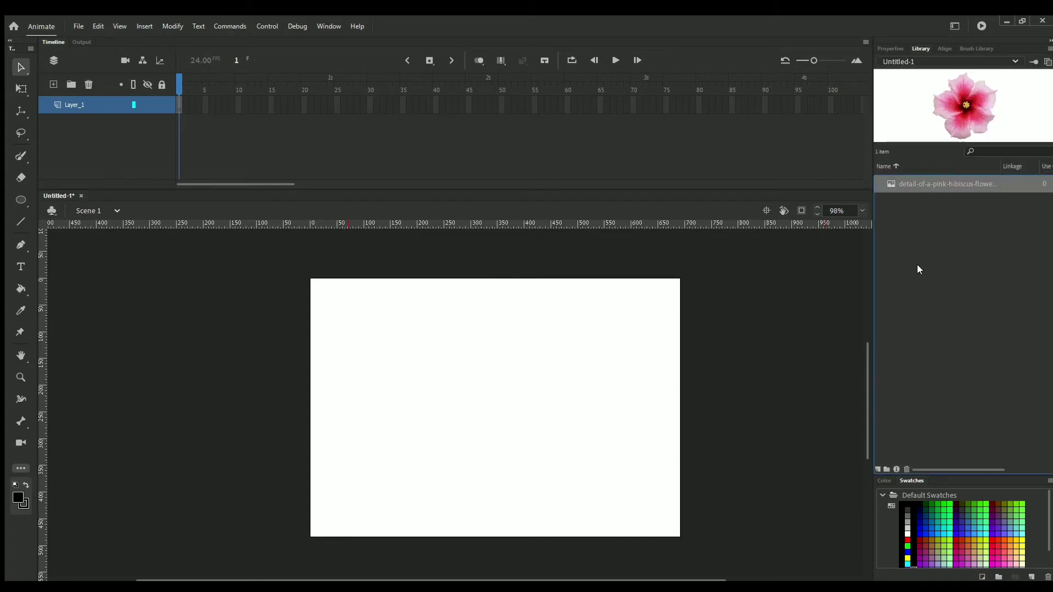
pyautogui.click(905, 469)
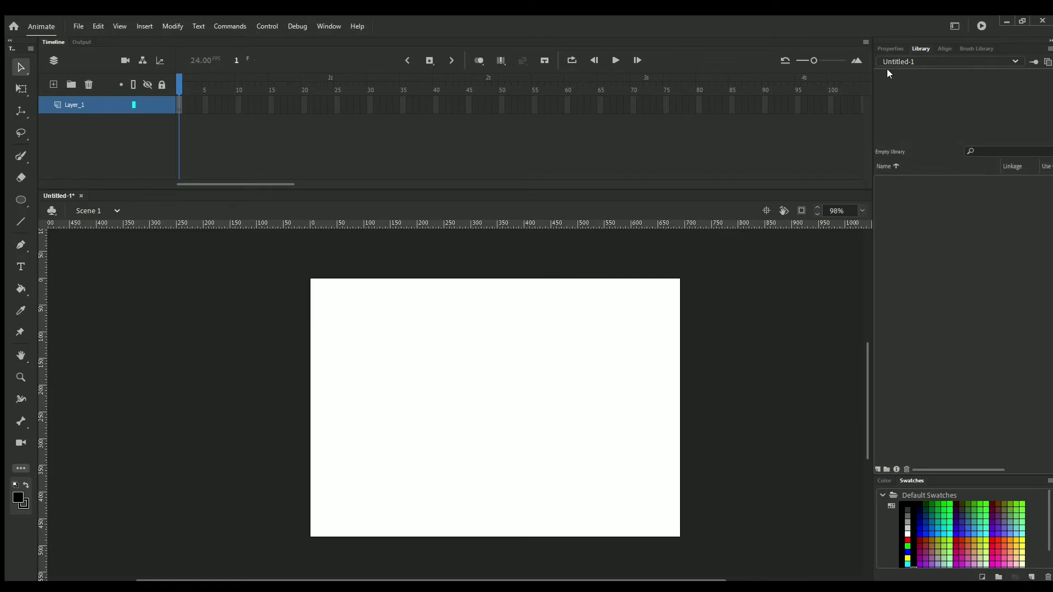
pyautogui.click(889, 48)
pyautogui.click(918, 47)
pyautogui.click(891, 48)
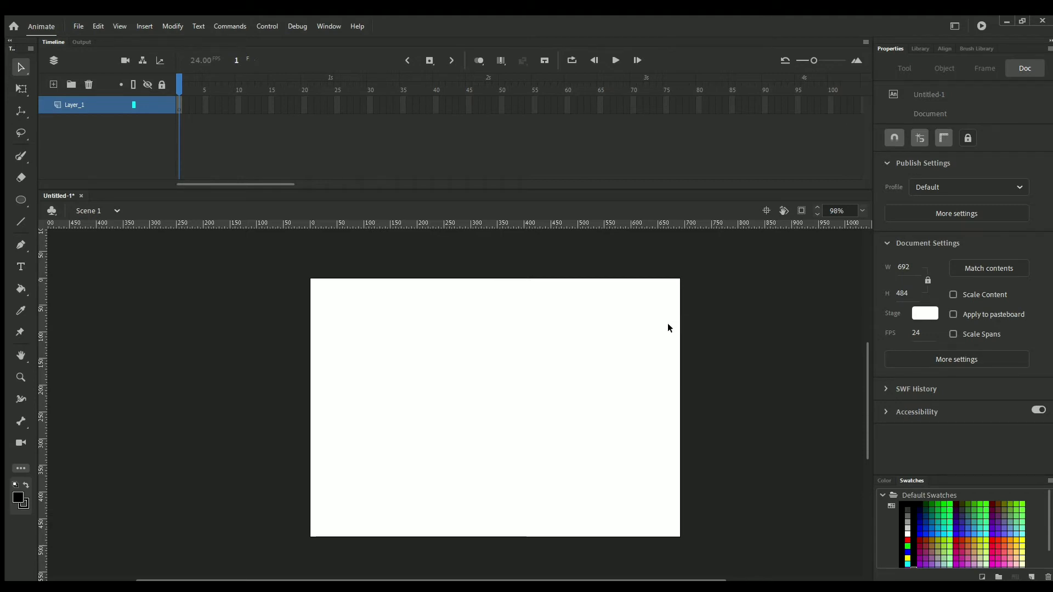
pyautogui.click(920, 47)
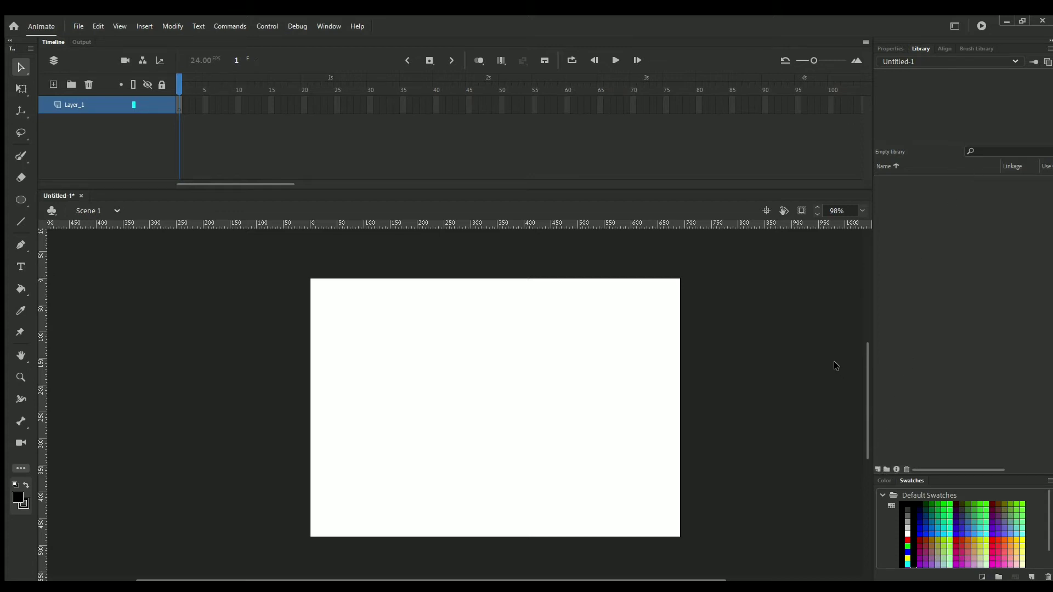
pyautogui.click(889, 48)
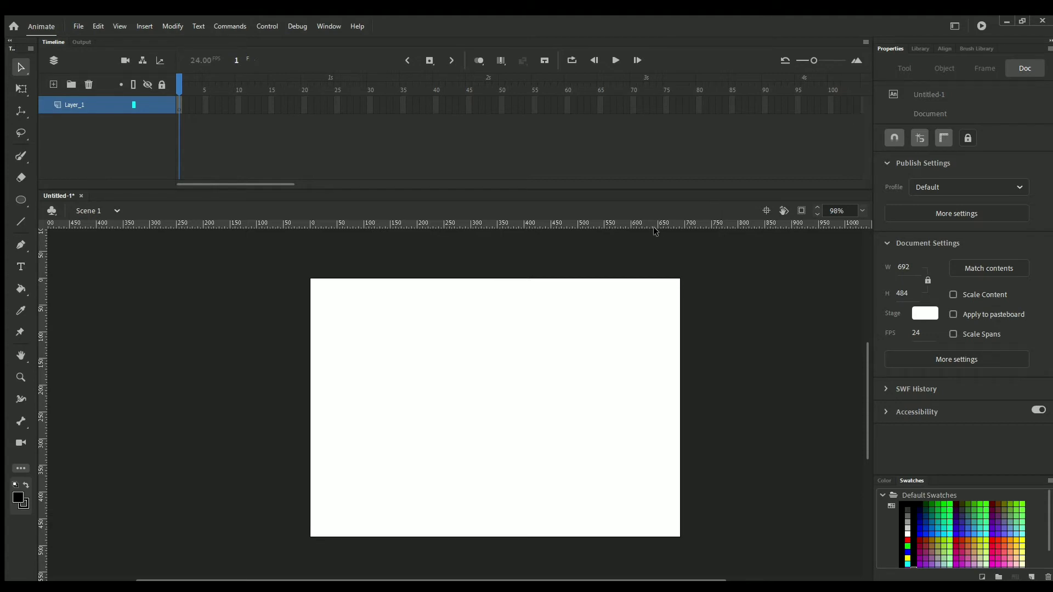
# Try limiting the timeline to the active layer only, and restore the view of all layers
pyautogui.click(48, 58)
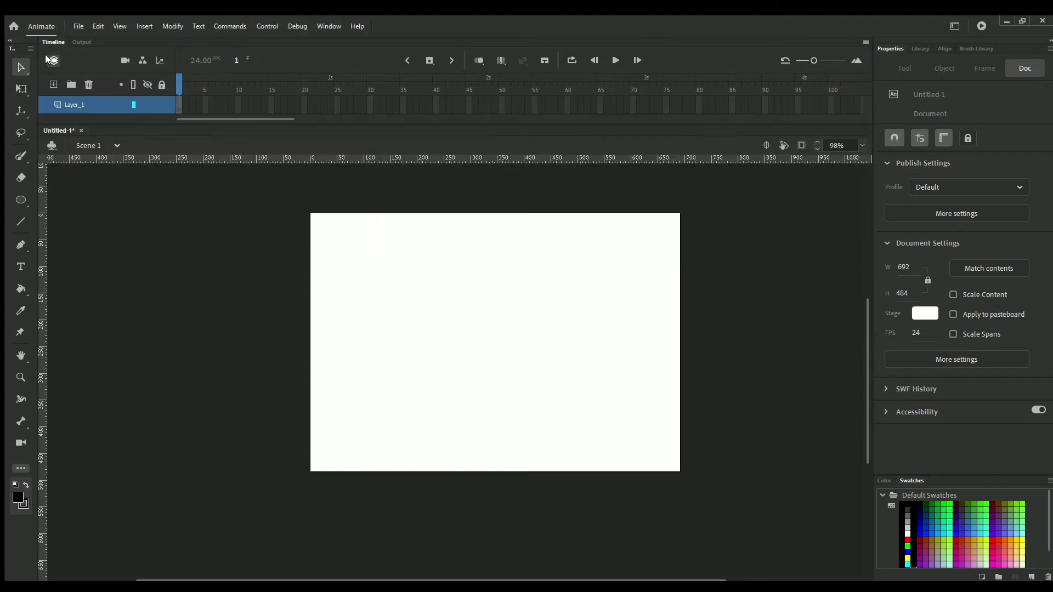
pyautogui.click(47, 58)
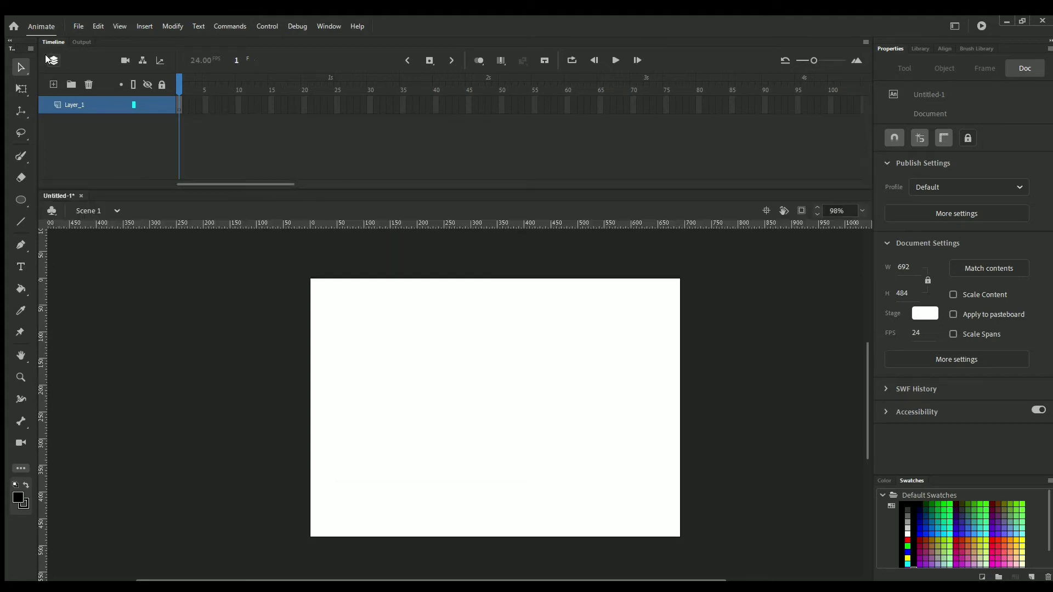
pyautogui.click(48, 59)
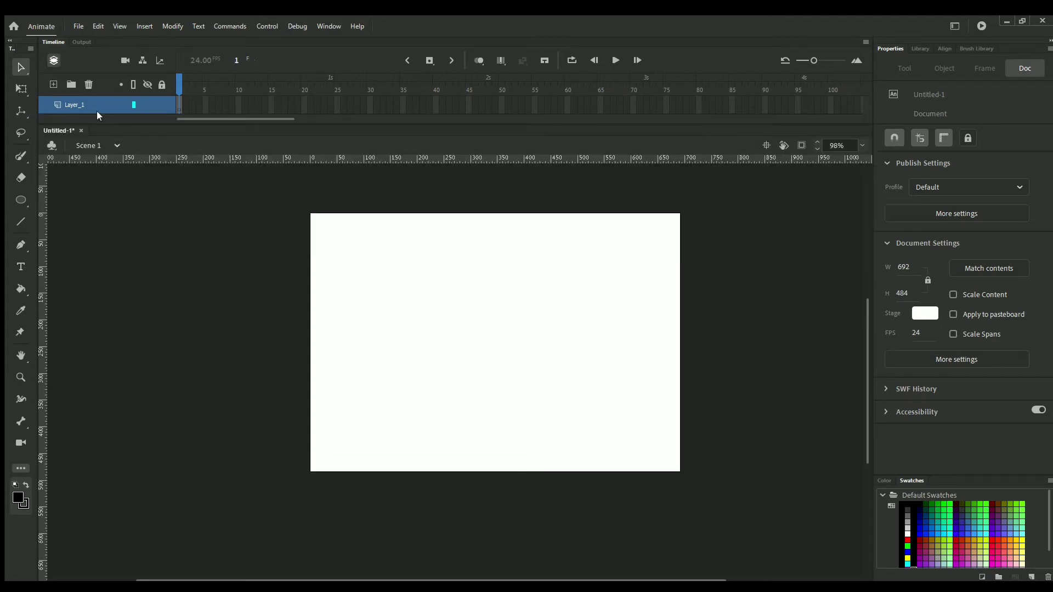
pyautogui.click(54, 59)
# Add three layers above Layer_1, and briefly show only the topmost active layer in the timeline
pyautogui.click(54, 84)
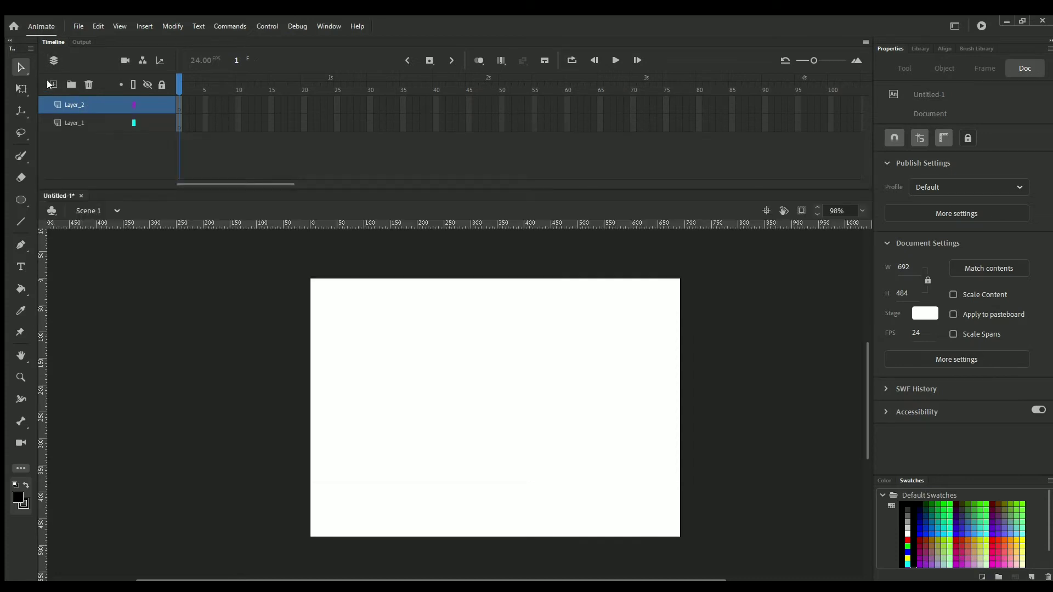
pyautogui.click(53, 84)
pyautogui.click(53, 84)
pyautogui.click(53, 59)
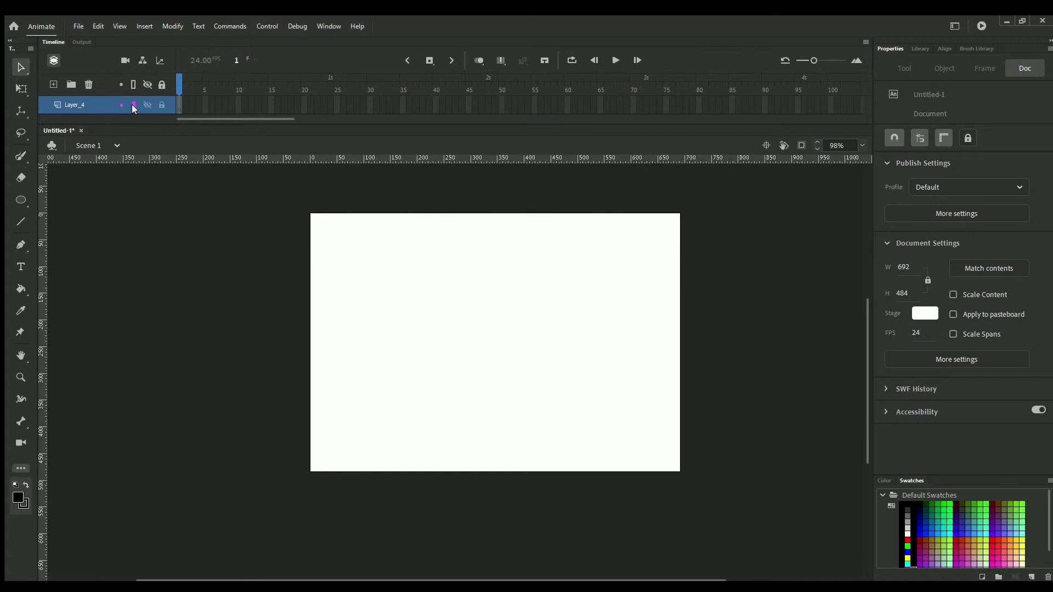
pyautogui.click(53, 60)
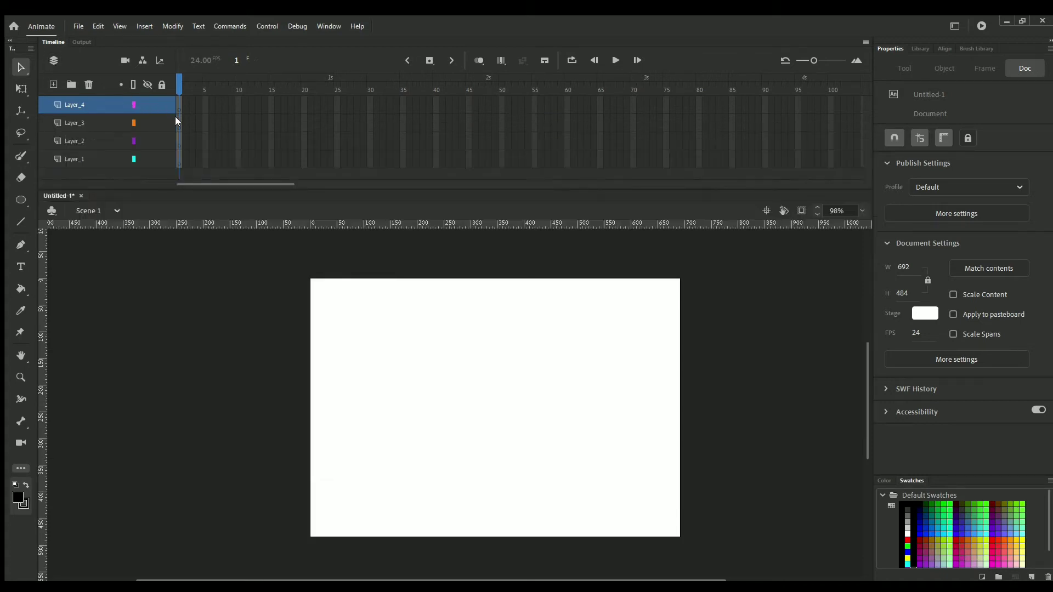
# Make Layer_2 active and show it alone in the timeline, and restore the view of all layers
pyautogui.click(175, 121)
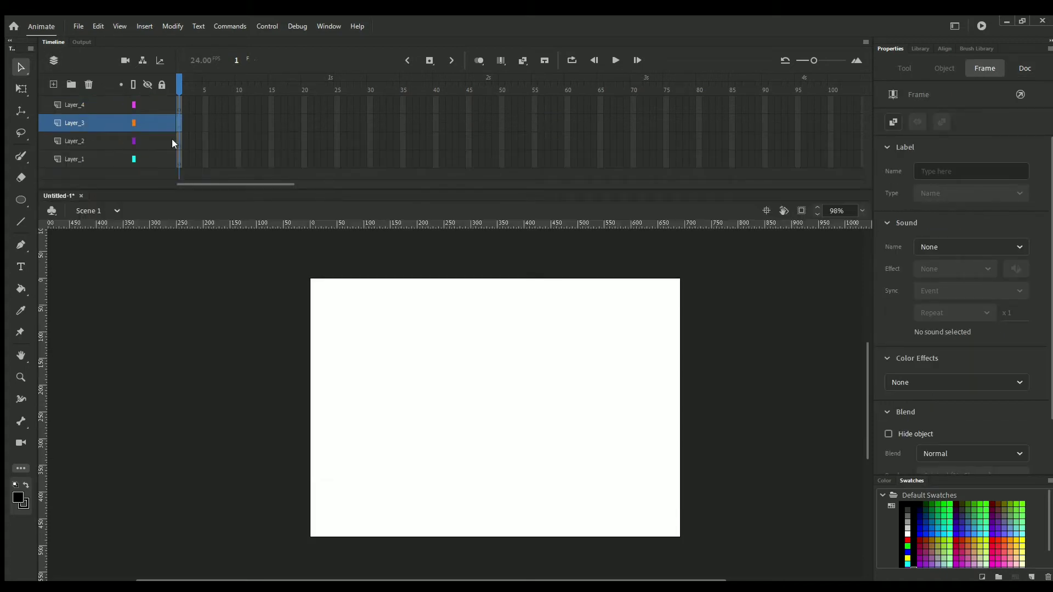
pyautogui.click(170, 142)
pyautogui.click(54, 61)
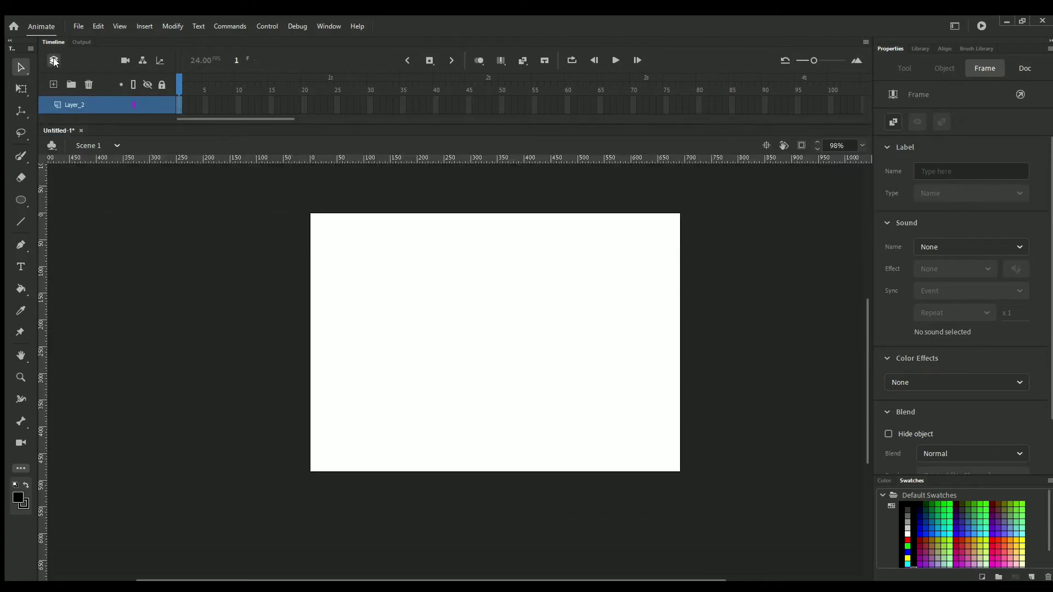
pyautogui.click(52, 61)
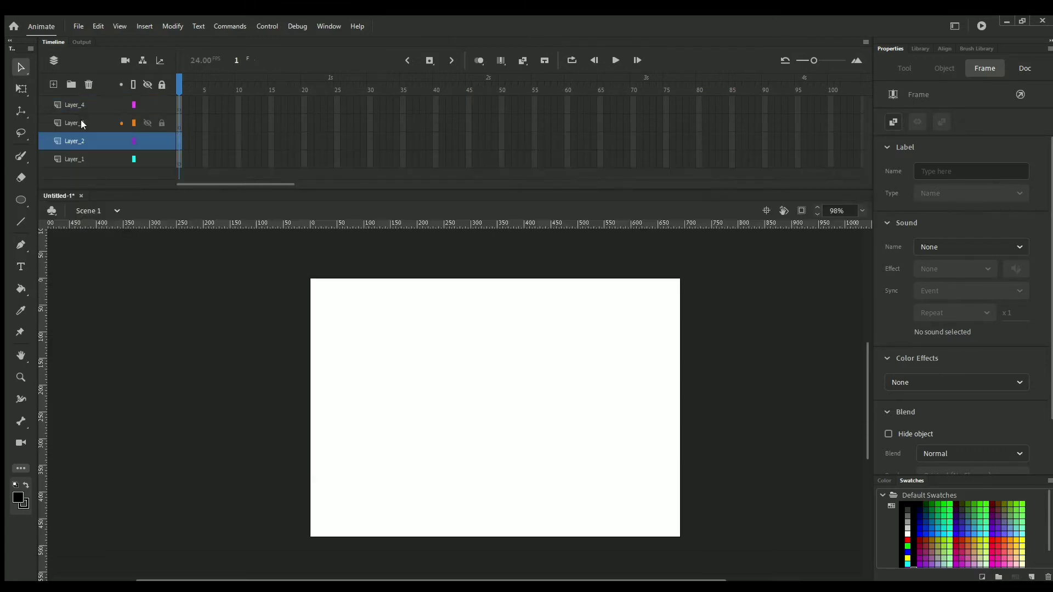
# Delete Layer_2, Layer_3 and Layer_4, and switch the active-layer-only timeline view on and off
pyautogui.click(88, 84)
pyautogui.click(80, 117)
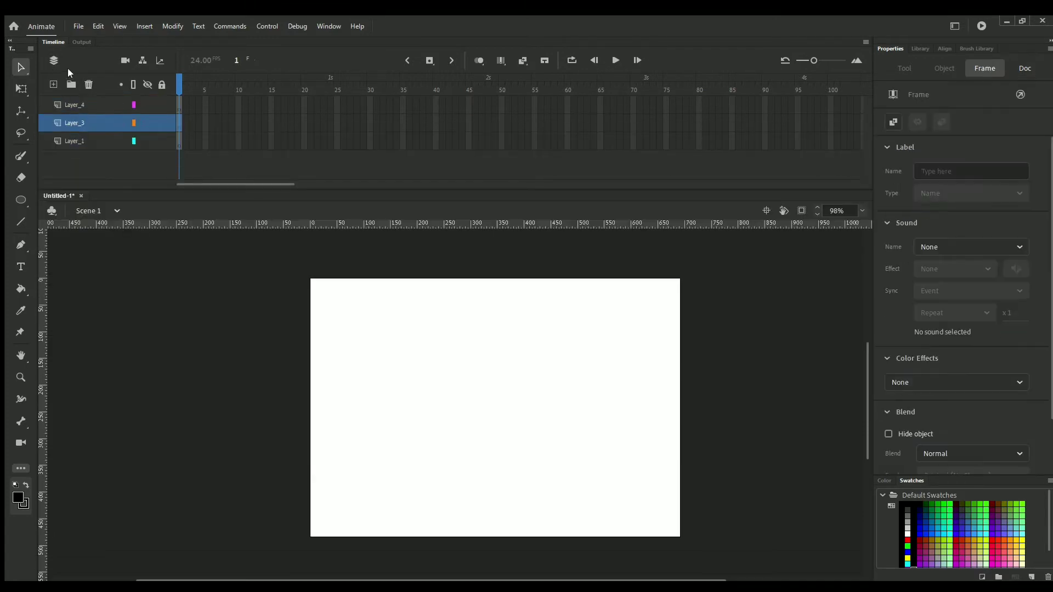
pyautogui.click(88, 84)
pyautogui.click(84, 117)
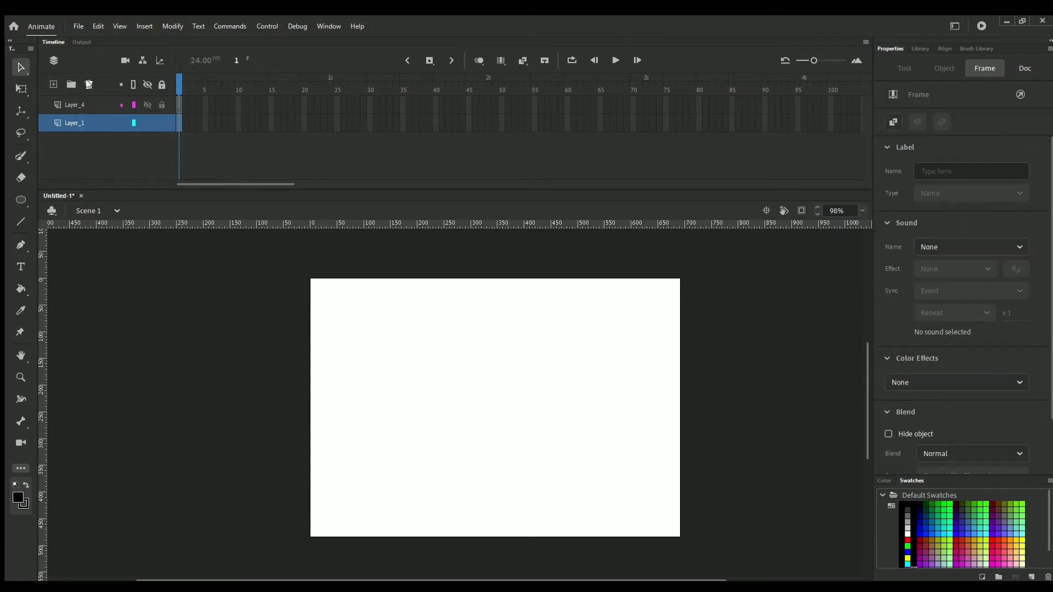
pyautogui.click(77, 104)
pyautogui.click(89, 84)
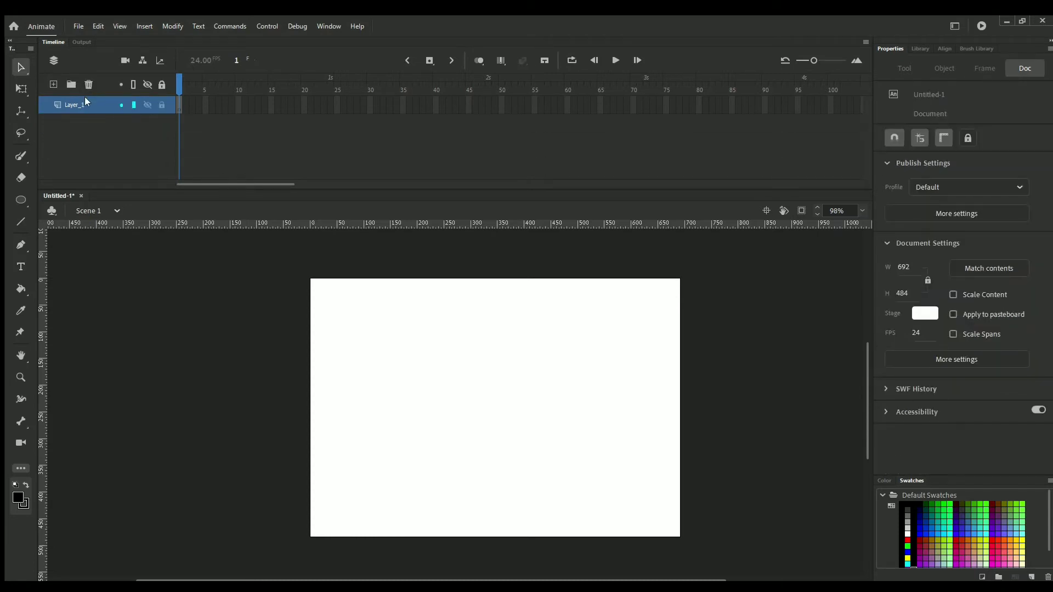
pyautogui.click(48, 59)
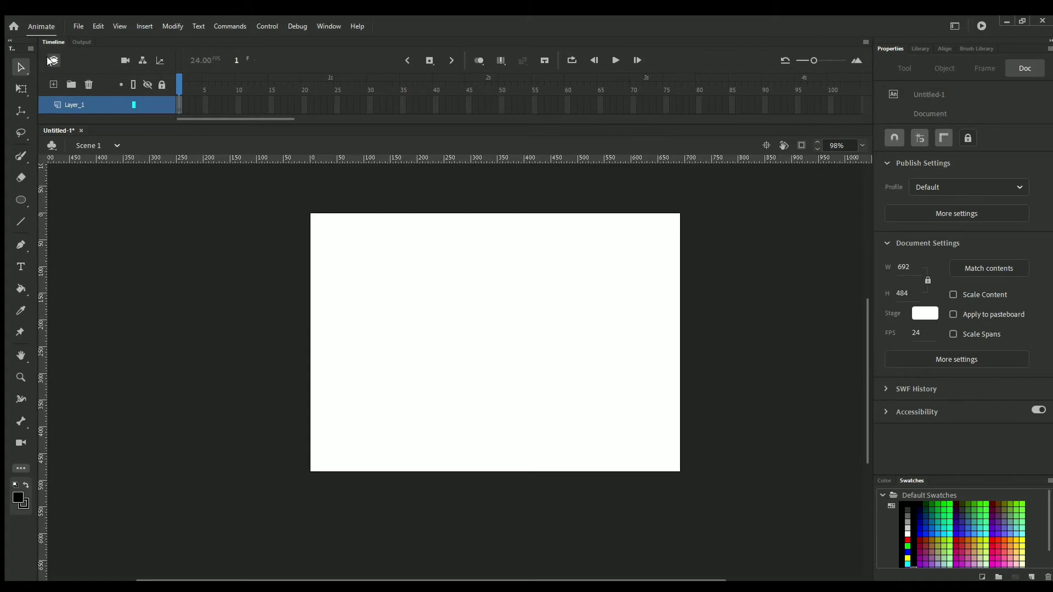
pyautogui.click(48, 59)
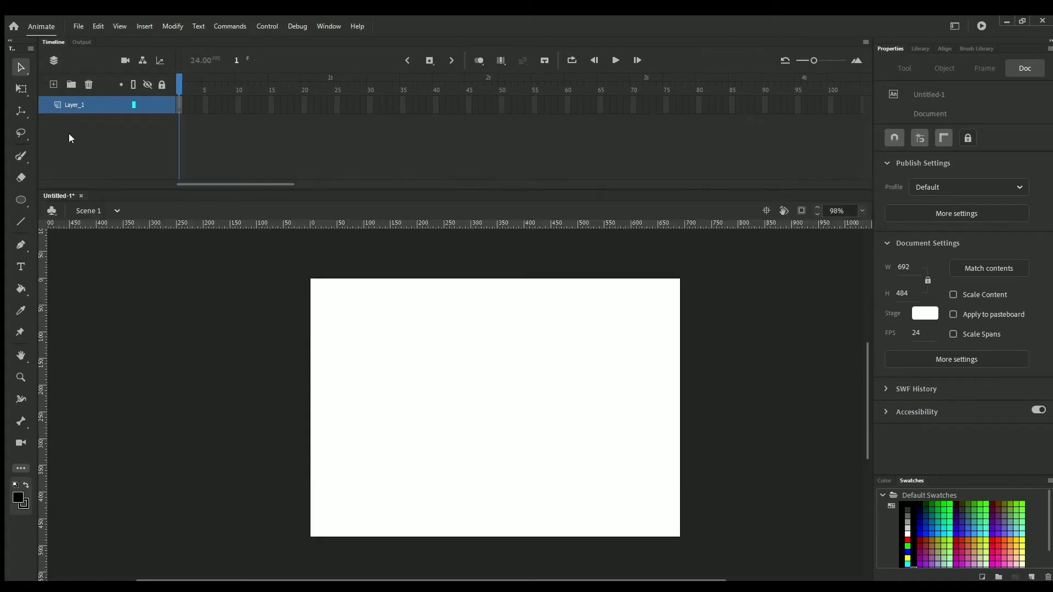
# Paint a curved black Paint Brush stroke on a new layer and a second one on Layer_1
pyautogui.click(53, 84)
pyautogui.click(71, 104)
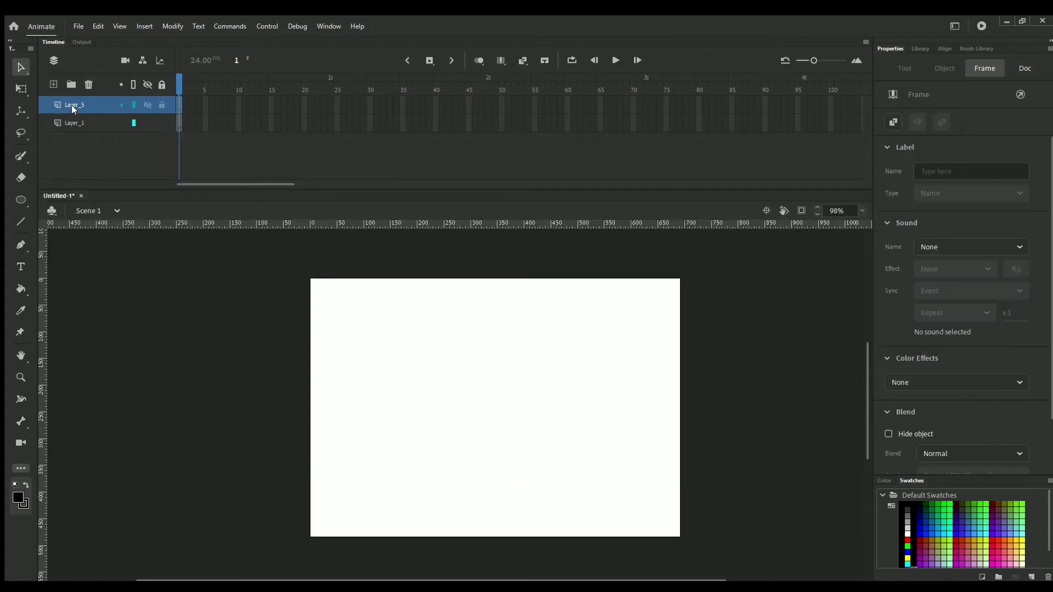
pyautogui.click(21, 155)
pyautogui.moveTo(362, 341); pyautogui.dragTo(383, 416)
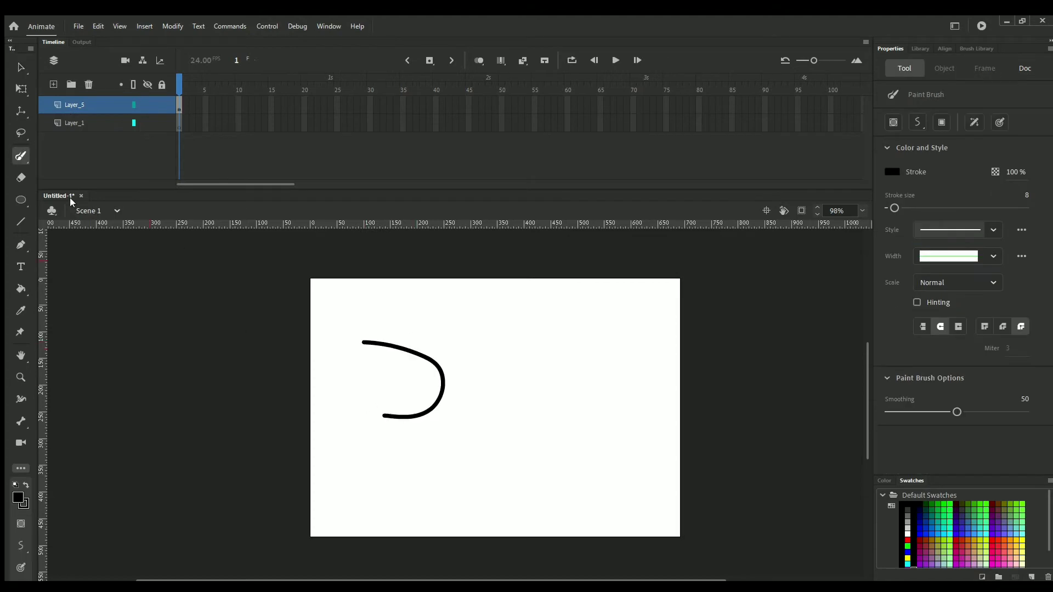
pyautogui.click(113, 122)
pyautogui.moveTo(509, 347); pyautogui.dragTo(634, 448)
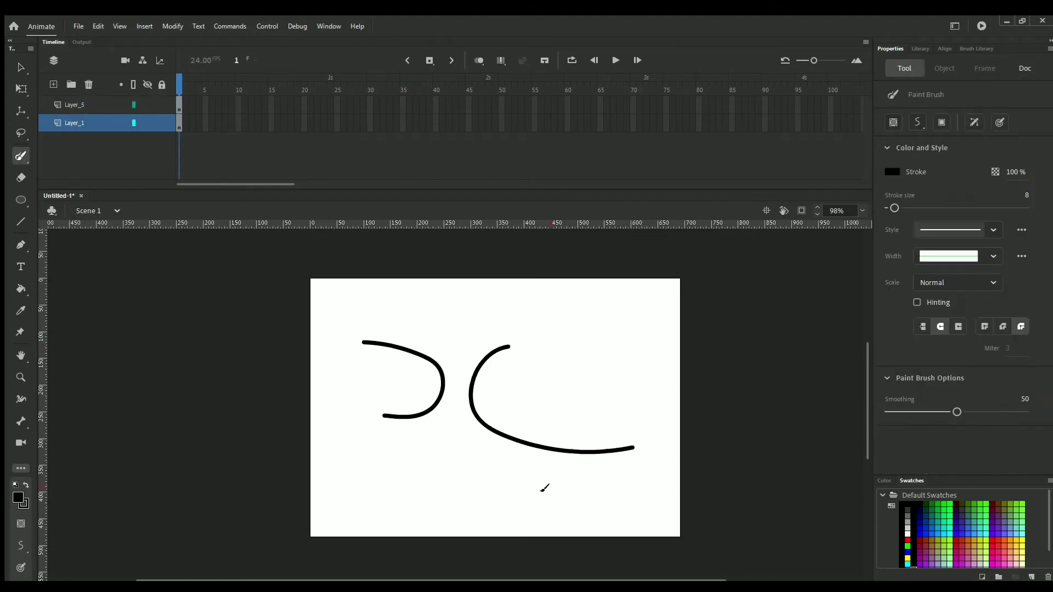
# Show only Layer_1 in the timeline, restore the view of all layers, and delete Layer_5 with its stroke
pyautogui.click(75, 117)
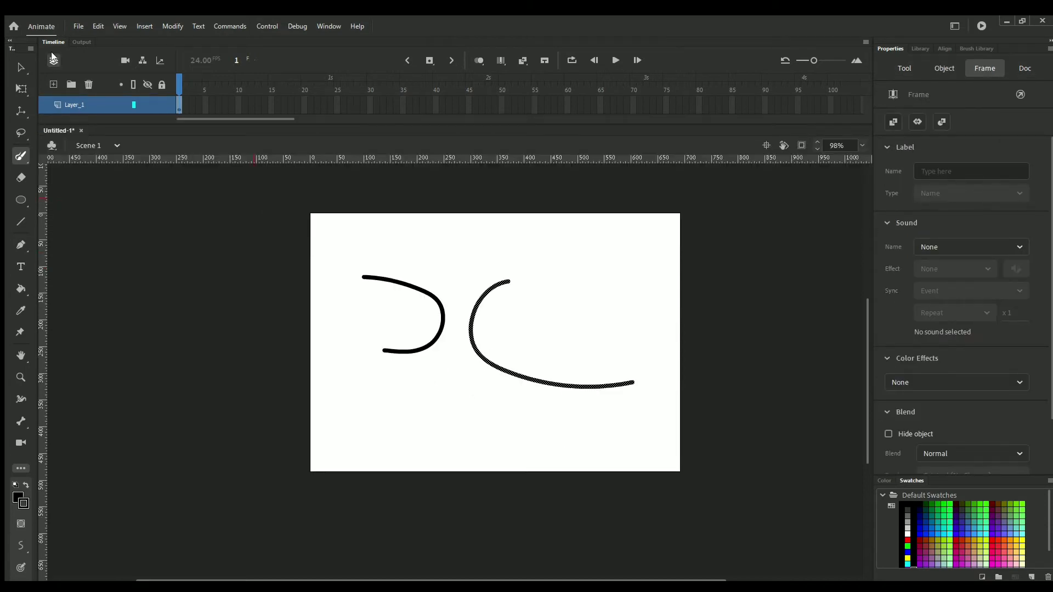
pyautogui.click(53, 59)
pyautogui.click(100, 103)
pyautogui.click(89, 85)
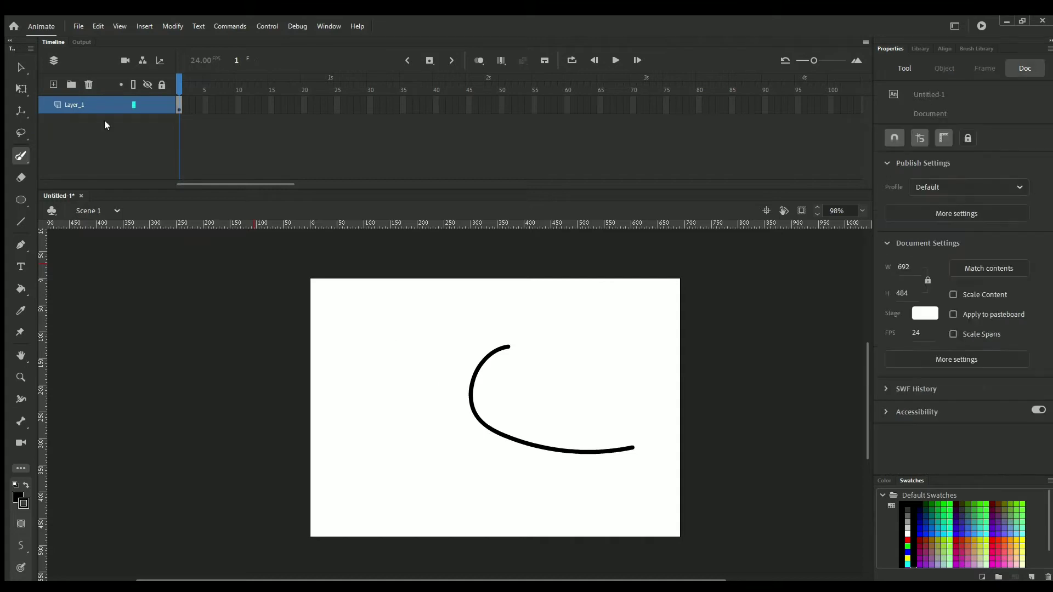
# Select the remaining brush stroke on Layer_1 and delete it from the stage
pyautogui.click(21, 68)
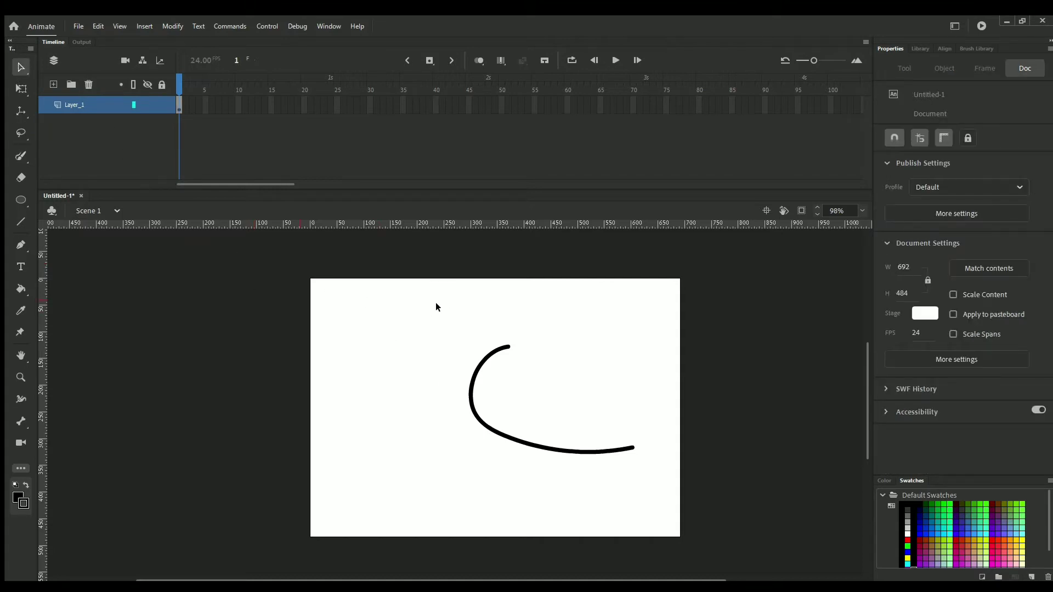
pyautogui.moveTo(437, 307); pyautogui.dragTo(656, 507)
pyautogui.press('Delete')
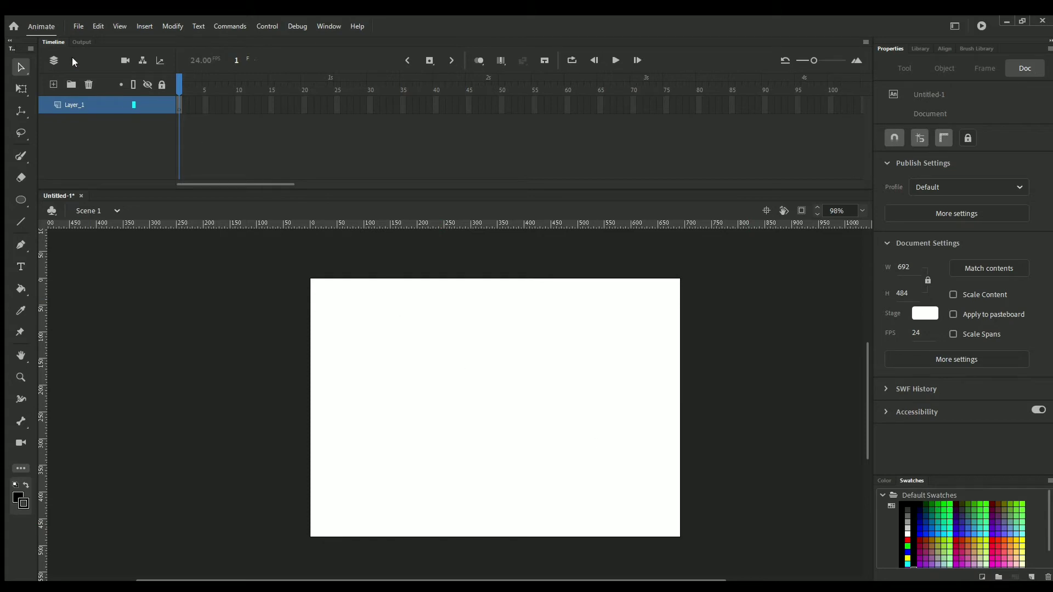
# Add a camera layer to try out its zoom control, and delete the camera layer
pyautogui.click(125, 61)
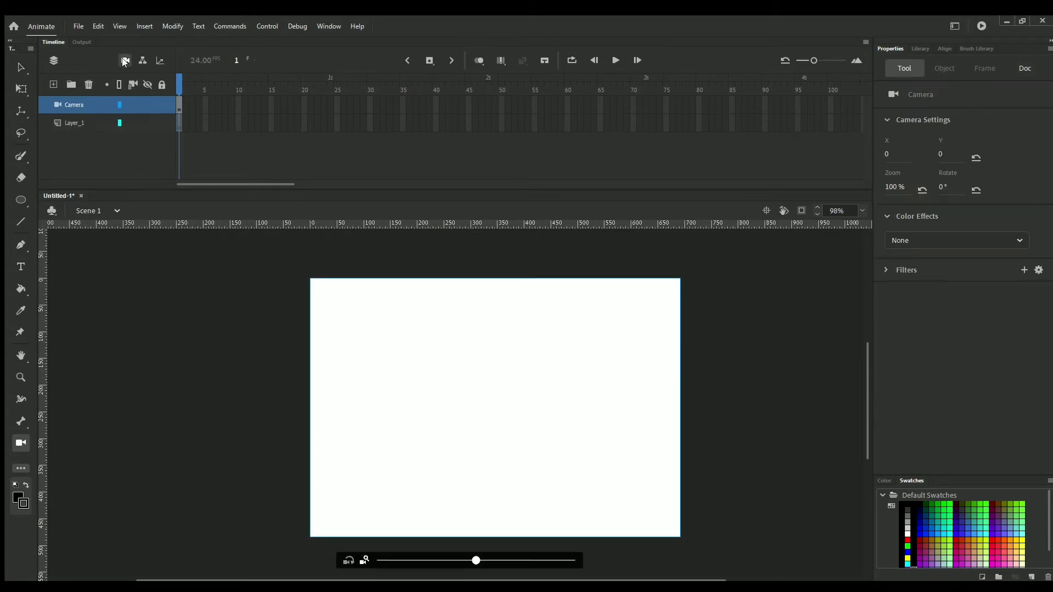
pyautogui.moveTo(477, 561); pyautogui.dragTo(412, 561)
pyautogui.click(271, 105)
pyautogui.click(64, 104)
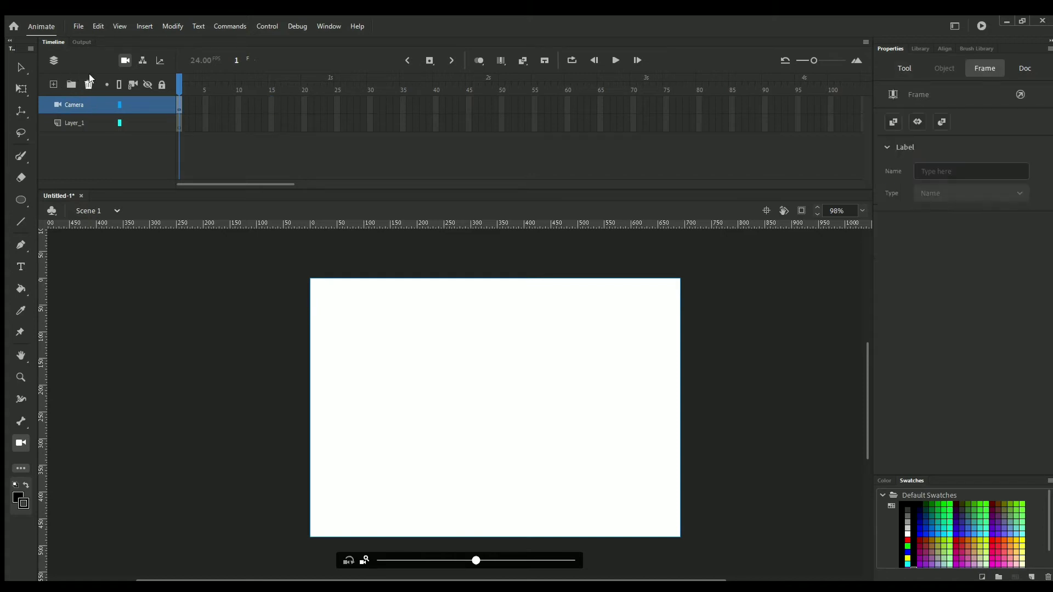
pyautogui.click(88, 83)
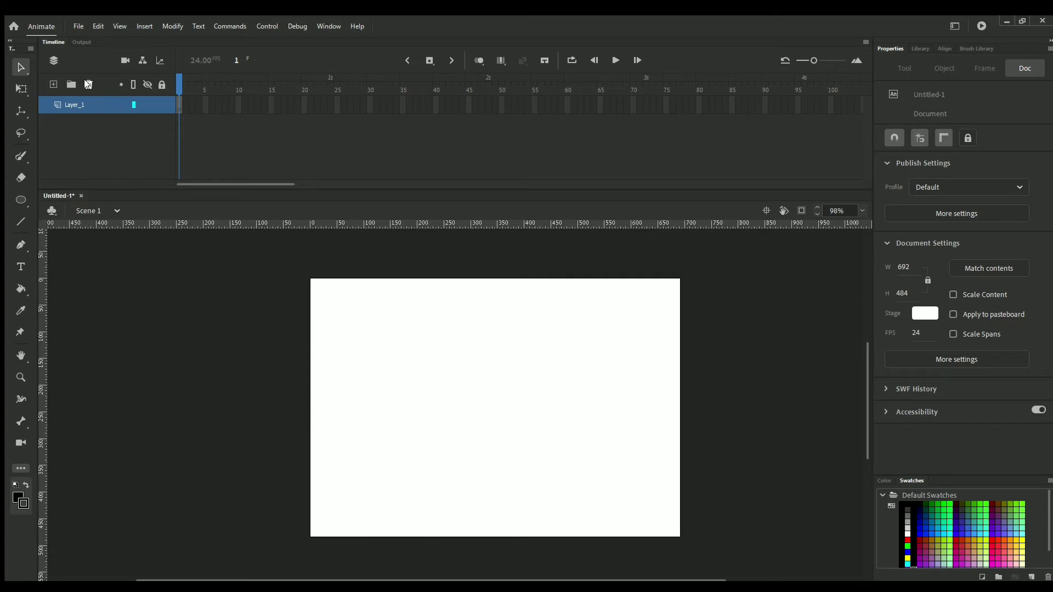
# Show the layer parenting view and link Layer_1 as a child of a newly added layer
pyautogui.click(140, 59)
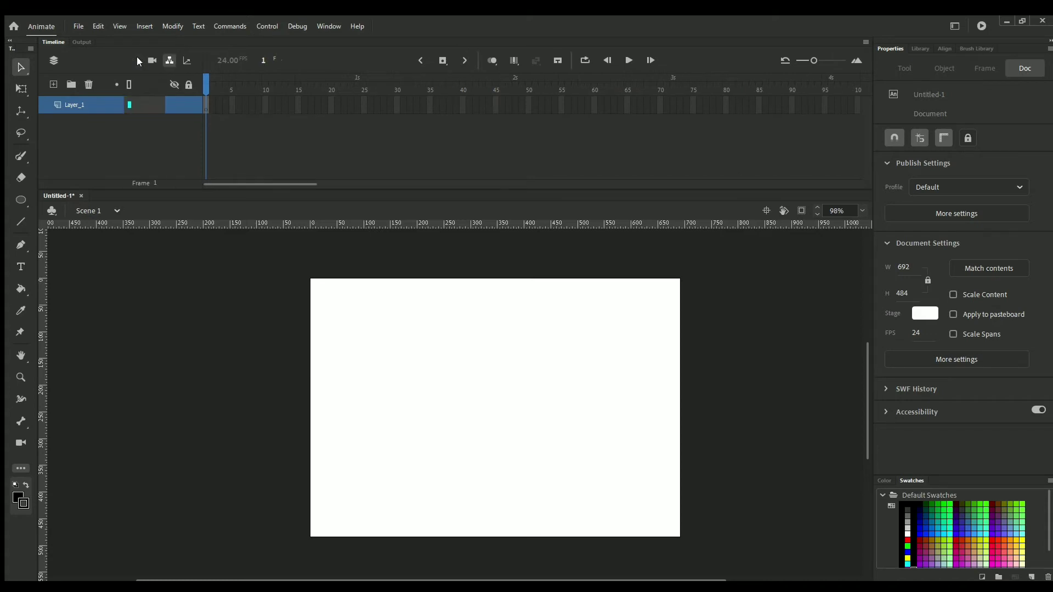
pyautogui.click(54, 84)
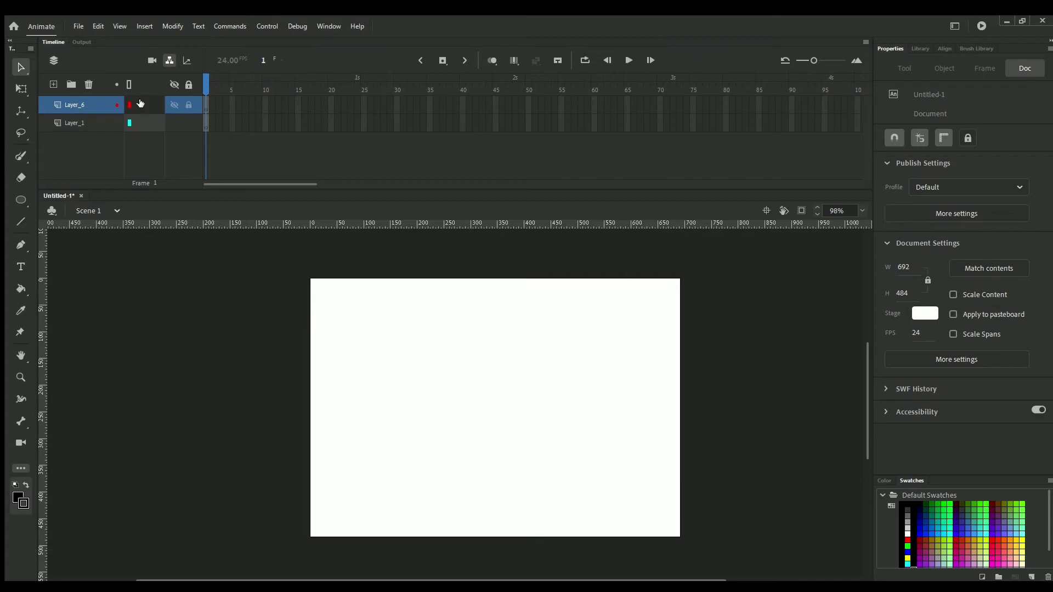
pyautogui.moveTo(140, 103)
pyautogui.mouseDown()
pyautogui.moveTo(133, 123)
pyautogui.moveTo(148, 128)
pyautogui.moveTo(152, 107)
pyautogui.mouseUp()
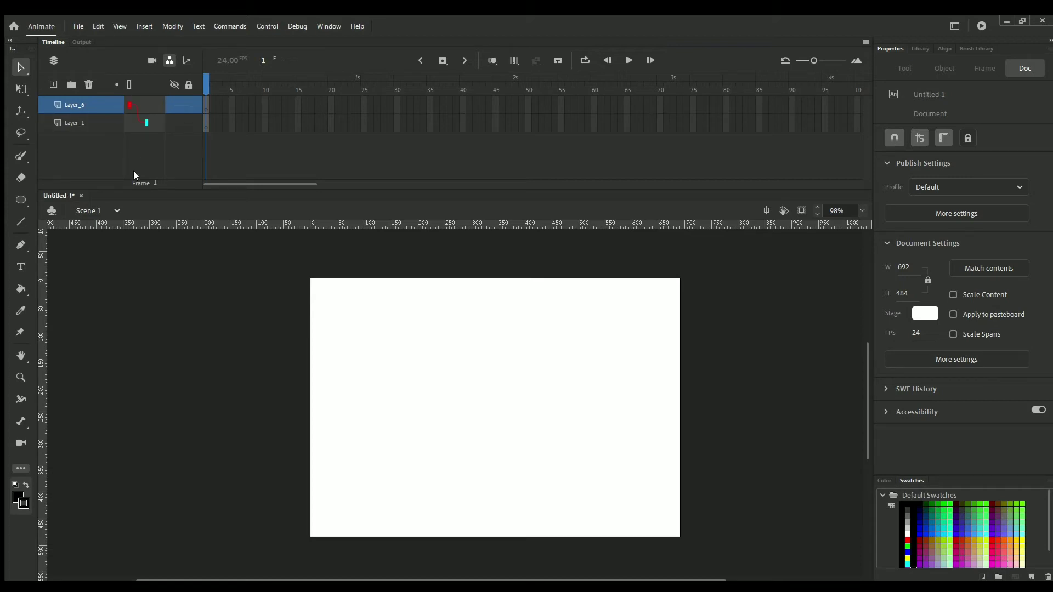
# Hide the layer parenting view and delete Layer_6 from the timeline
pyautogui.click(168, 58)
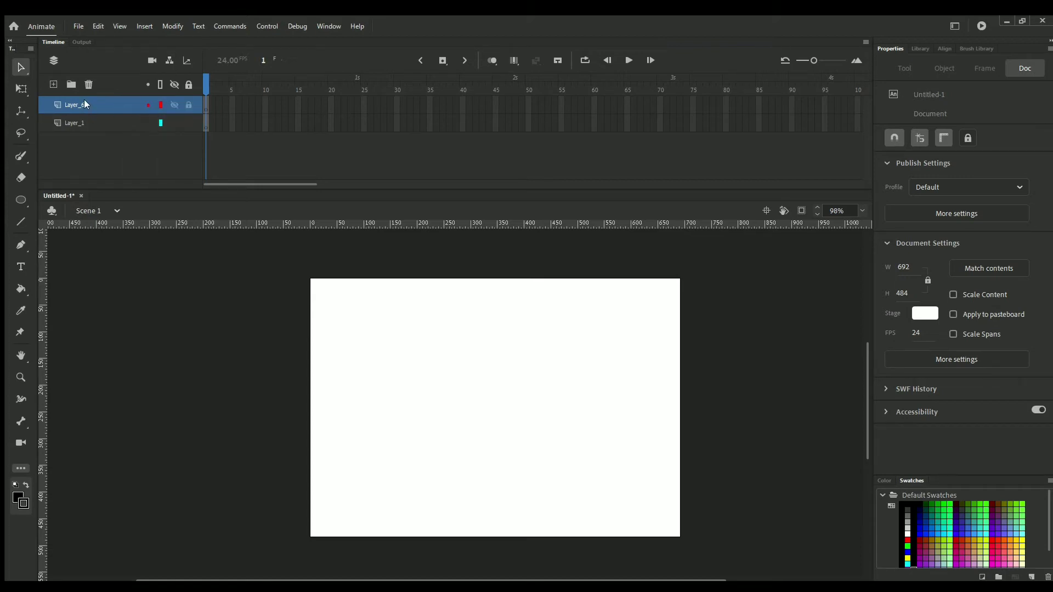
pyautogui.click(85, 83)
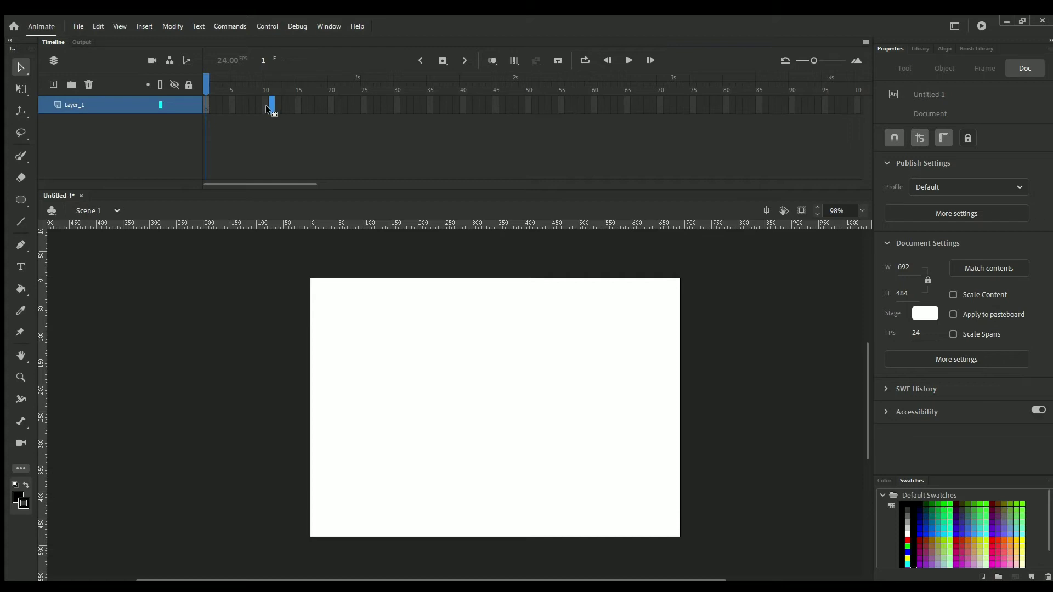
# Insert blank keyframes at frames 11 and 32 of Layer_1
pyautogui.click(272, 103)
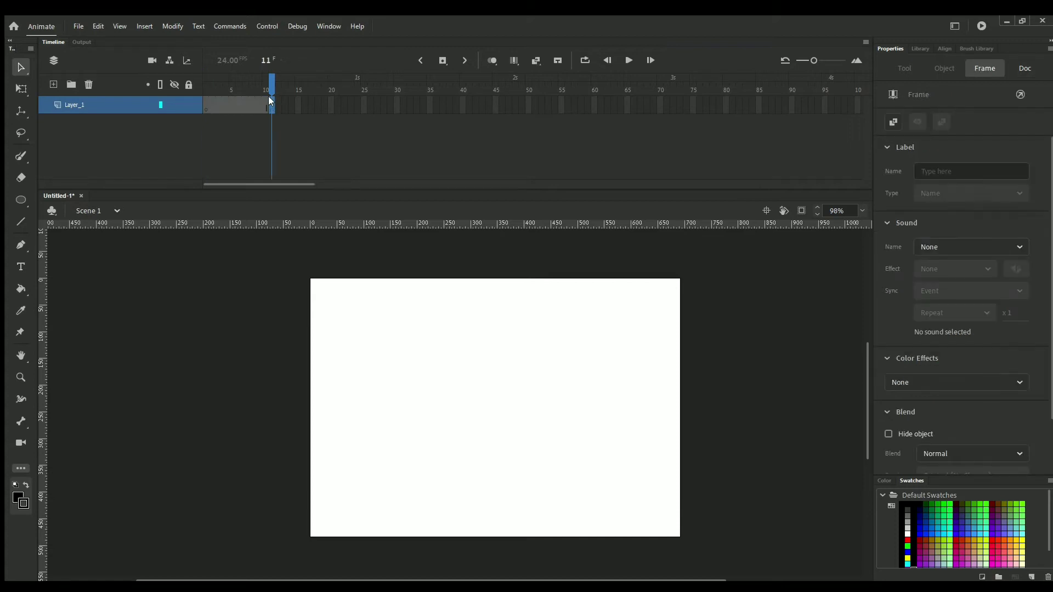
pyautogui.click(266, 61)
pyautogui.click(304, 105)
pyautogui.click(266, 60)
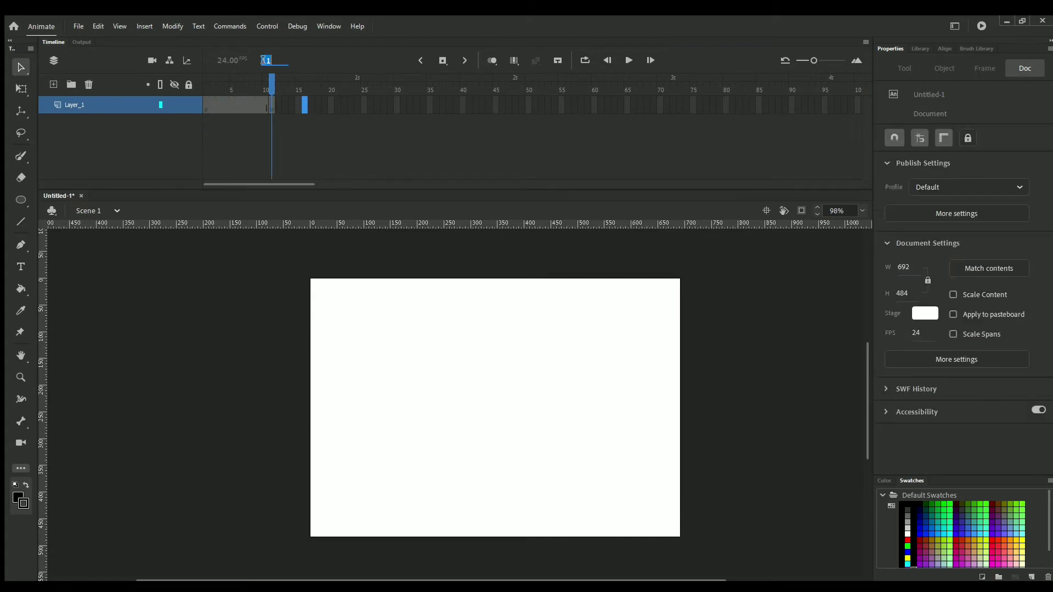
pyautogui.press('Return')
pyautogui.click(267, 107)
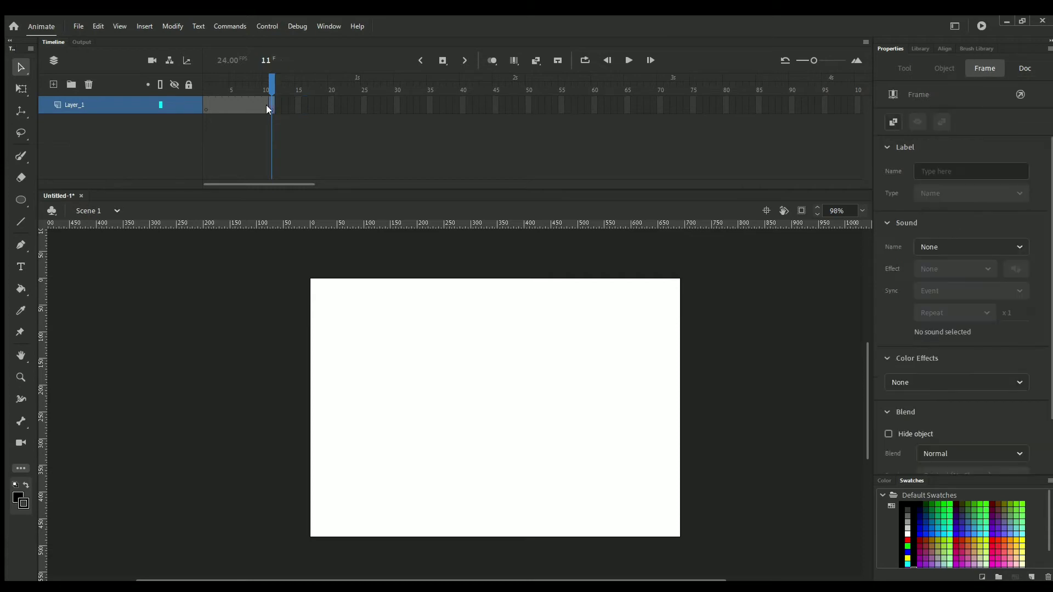
pyautogui.click(410, 105)
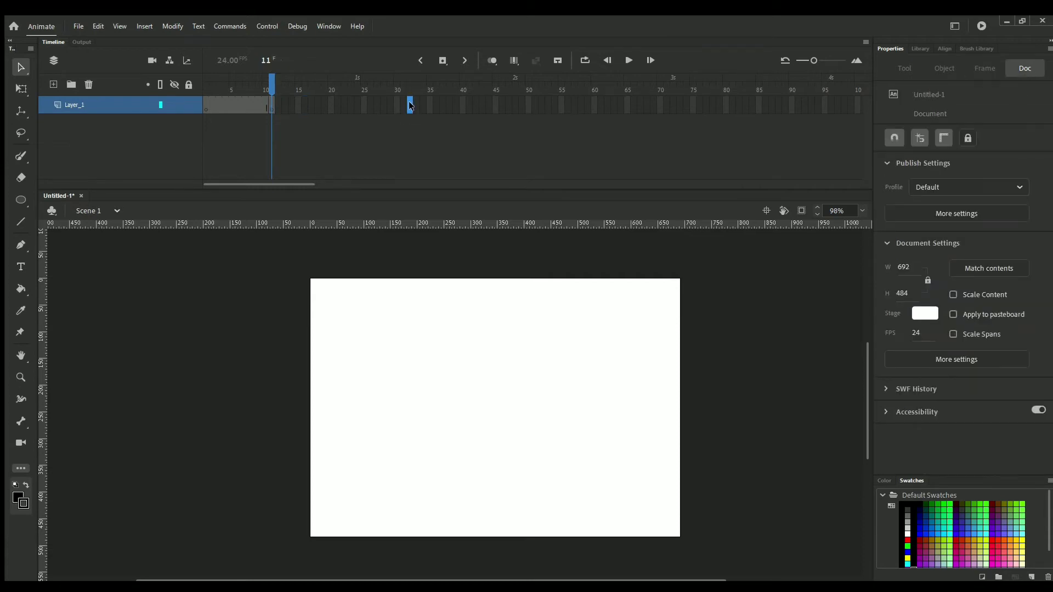
pyautogui.press('F5')
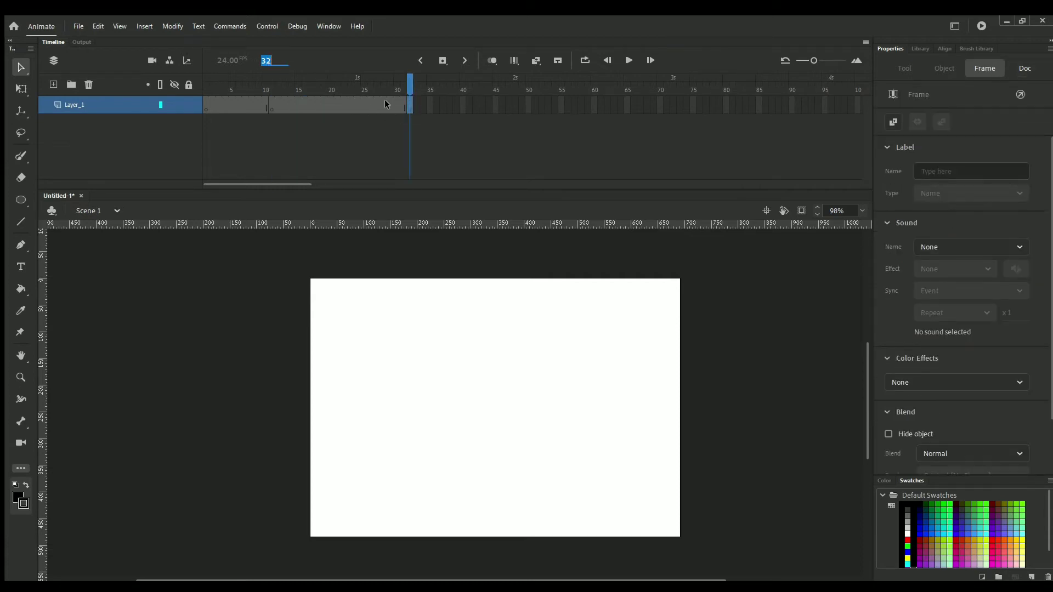
# Select the Layer_1 frame span and remove its frames, keeping only frame 1
pyautogui.moveTo(428, 105); pyautogui.dragTo(212, 106)
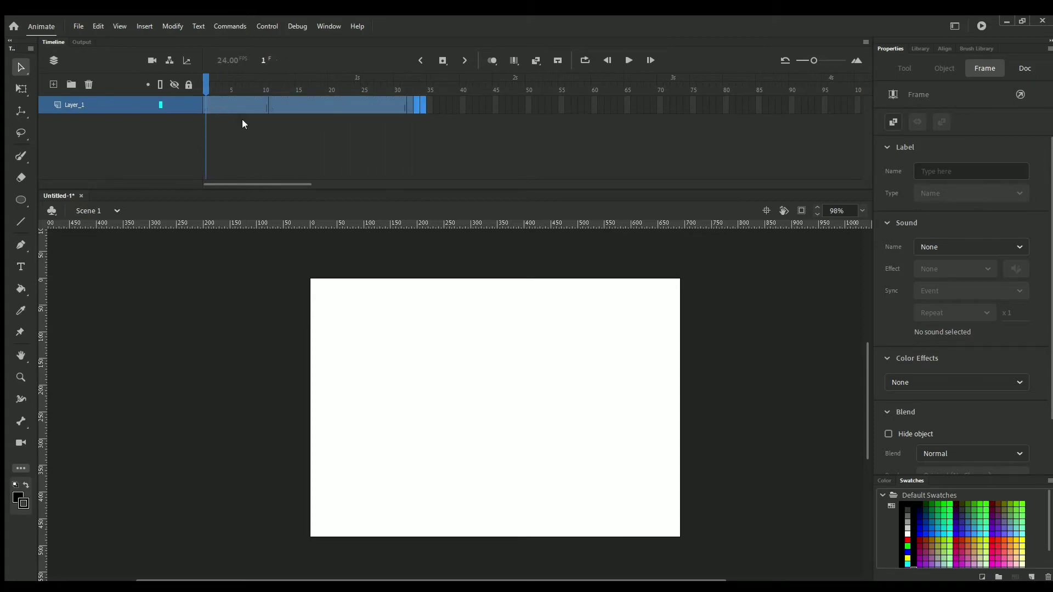
pyautogui.click(254, 171)
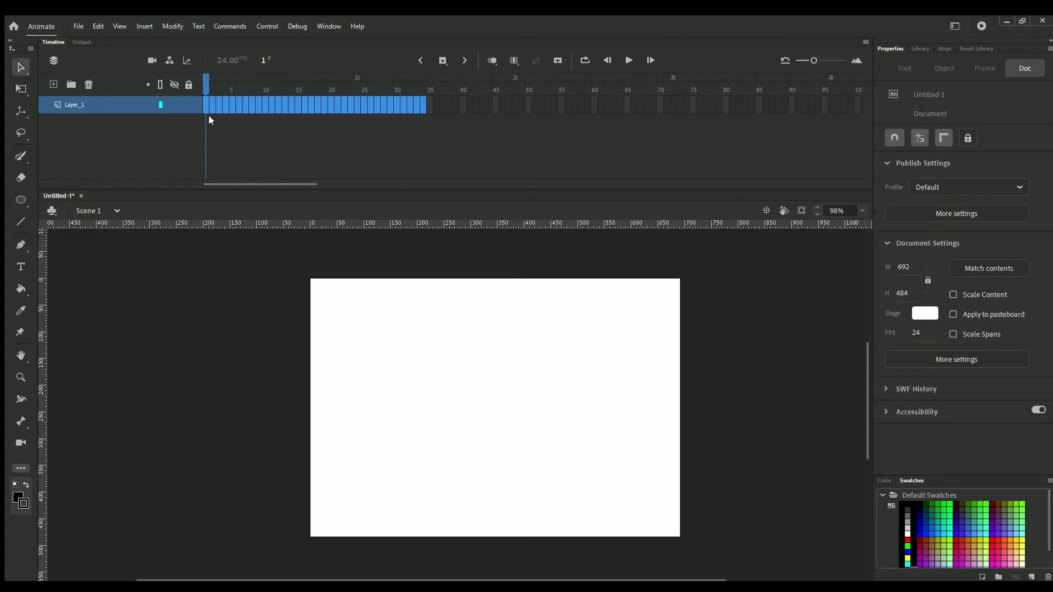
pyautogui.click(224, 142)
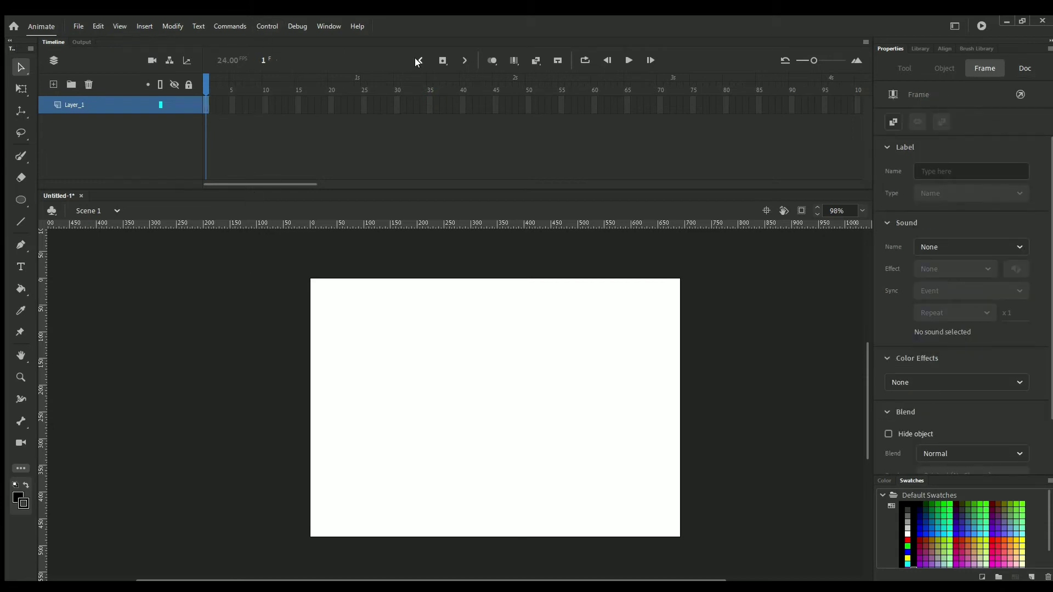
# Add consecutive blank keyframes on frames 2 to 5 of Layer_1
pyautogui.press('F7')
pyautogui.press('F7')
pyautogui.press('F7')
pyautogui.press('F7')
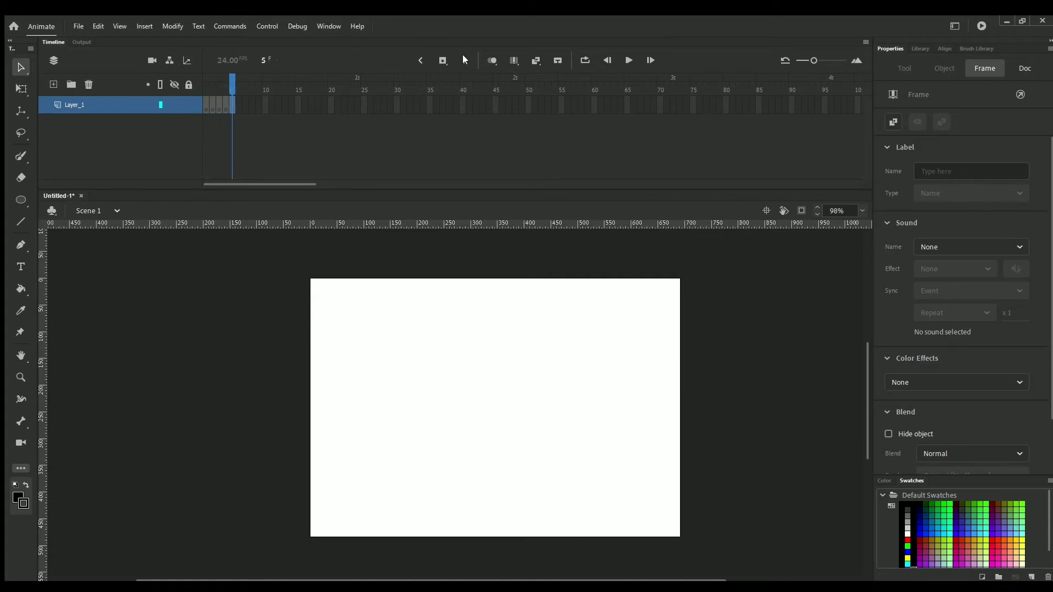
pyautogui.press('F6')
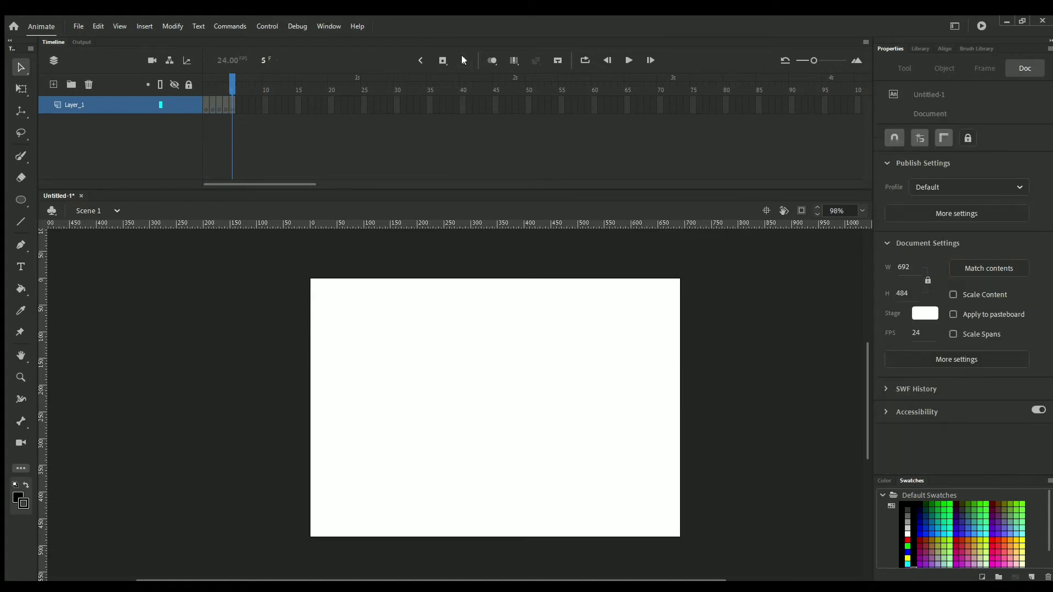
# Step backward and forward through the Layer_1 keyframes to try the keyframe navigation controls
pyautogui.click(417, 58)
pyautogui.click(416, 58)
pyautogui.click(416, 58)
pyautogui.click(416, 58)
pyautogui.click(462, 60)
pyautogui.click(463, 60)
pyautogui.click(464, 61)
pyautogui.click(464, 60)
pyautogui.click(418, 60)
pyautogui.click(418, 59)
pyautogui.click(418, 59)
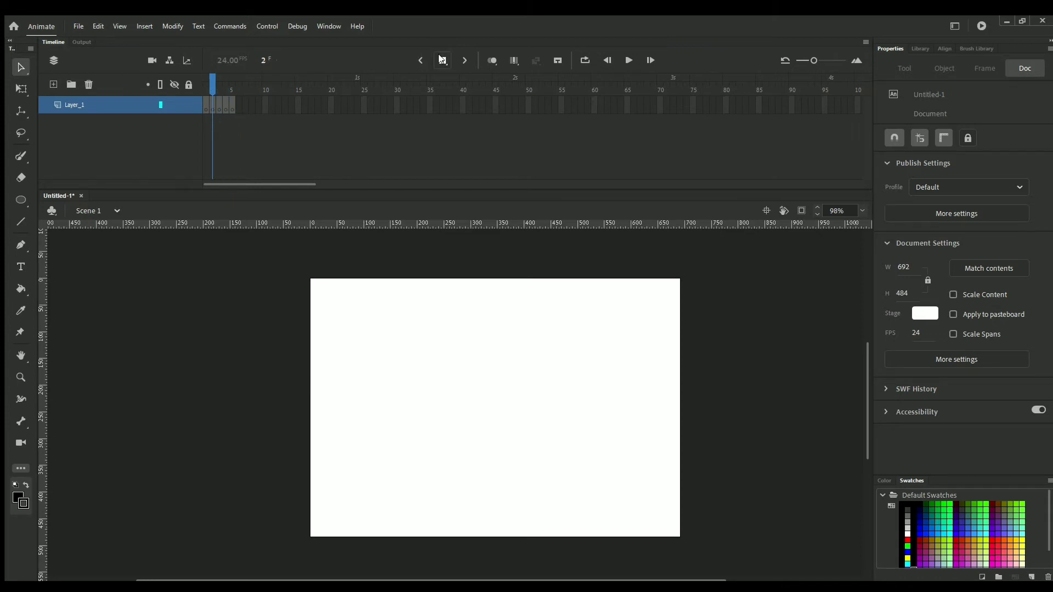
# Extend the Layer_1 timeline by inserting blank keyframes at frames 26 and 32
pyautogui.click(440, 57)
pyautogui.click(231, 106)
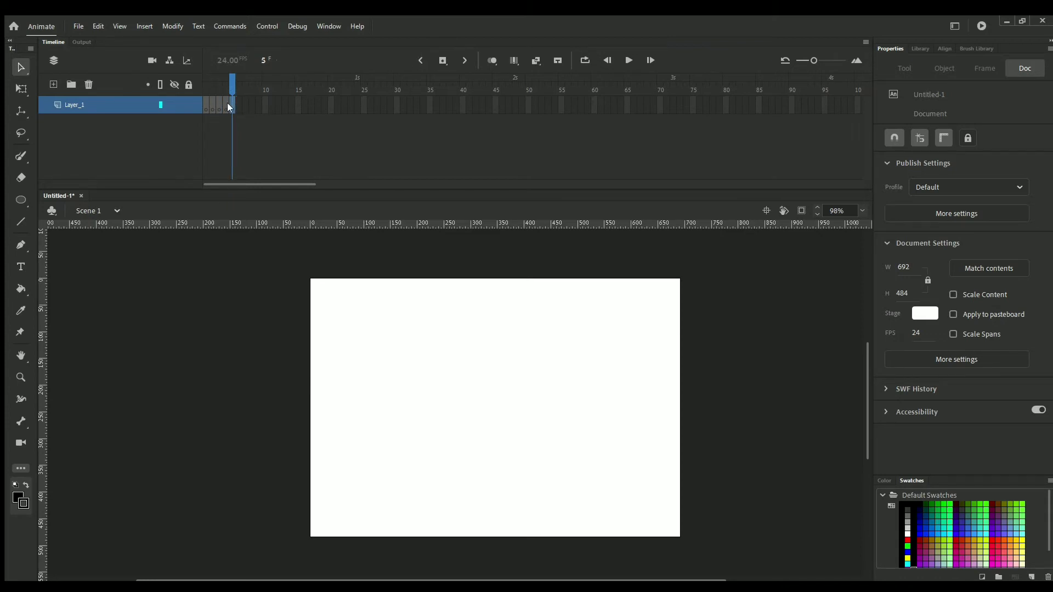
pyautogui.click(238, 106)
pyautogui.click(404, 105)
pyautogui.click(360, 143)
pyautogui.click(444, 61)
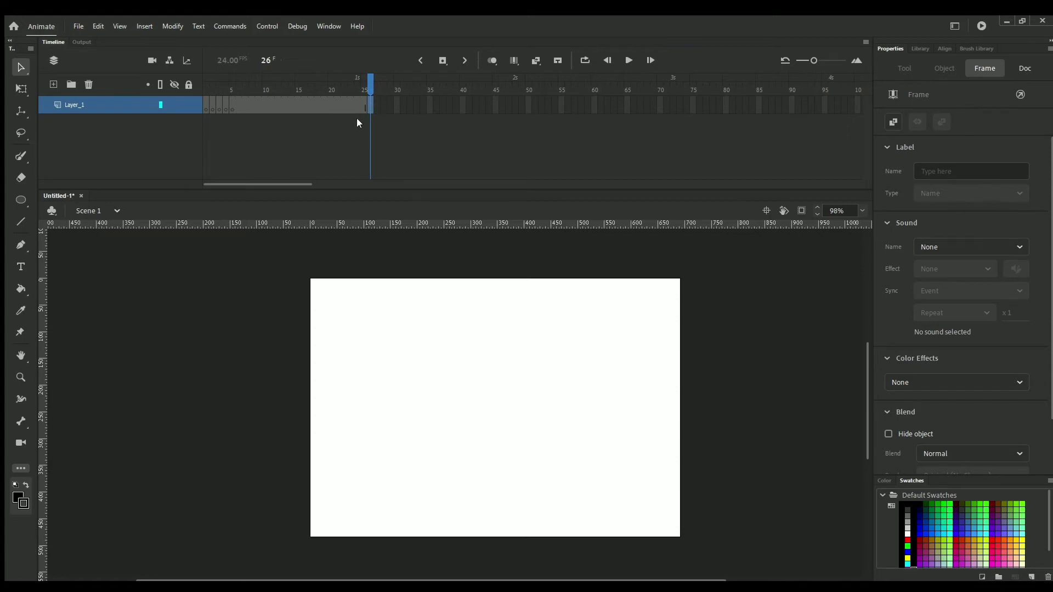
pyautogui.click(409, 112)
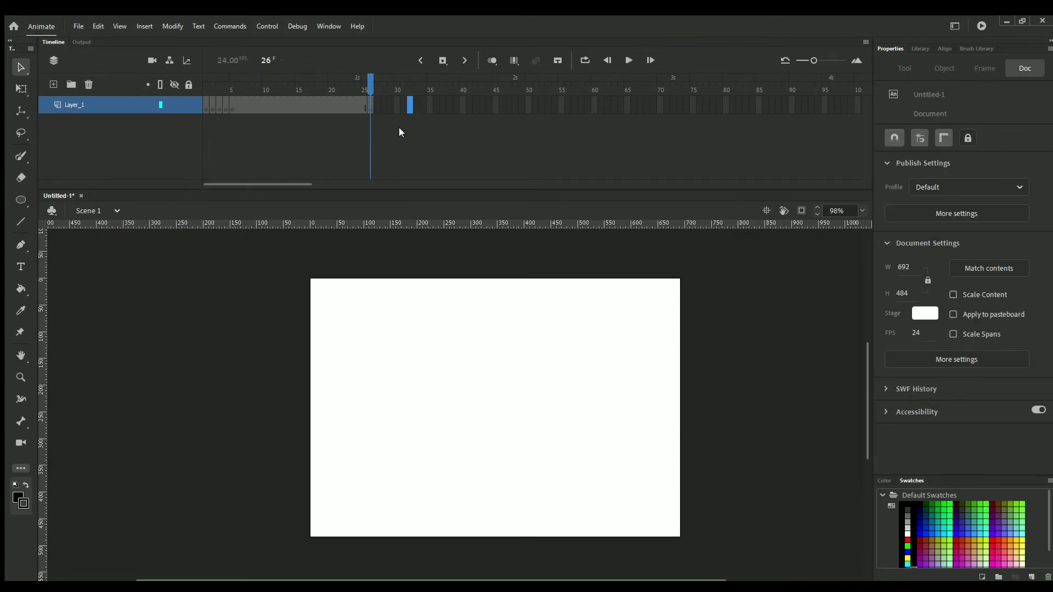
pyautogui.press('F5')
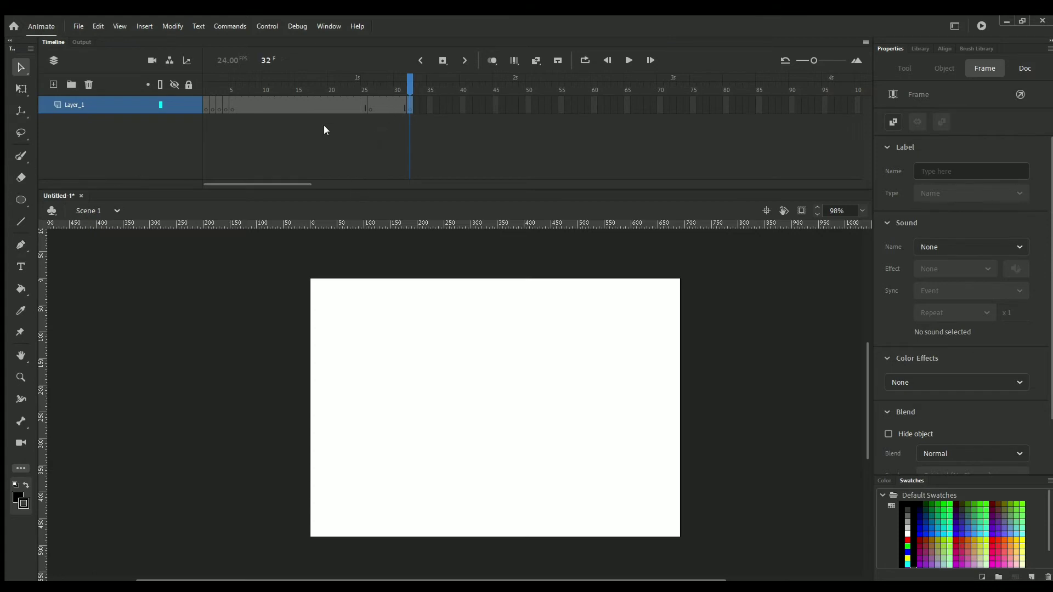
# Paint one rough circle with the Paint Brush on each of frames 1 to 5, placing each farther right across the stage
pyautogui.click(214, 108)
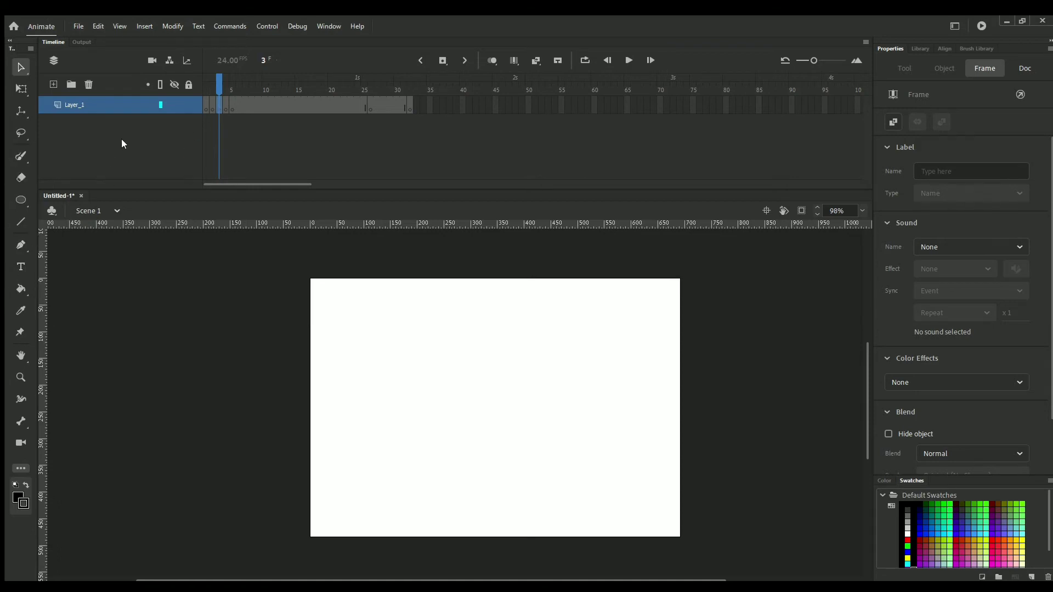
pyautogui.click(212, 108)
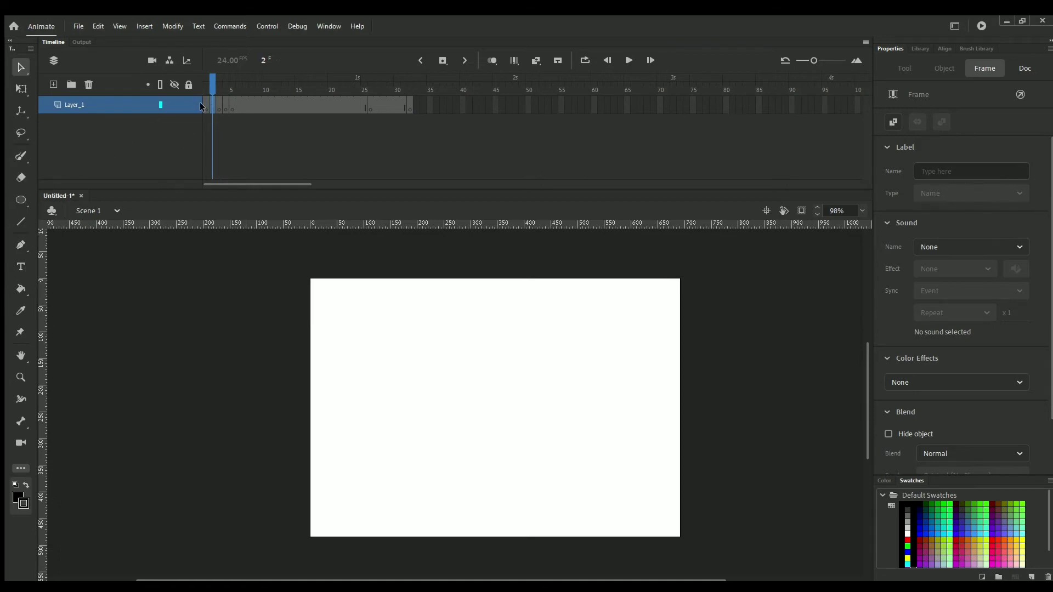
pyautogui.click(204, 105)
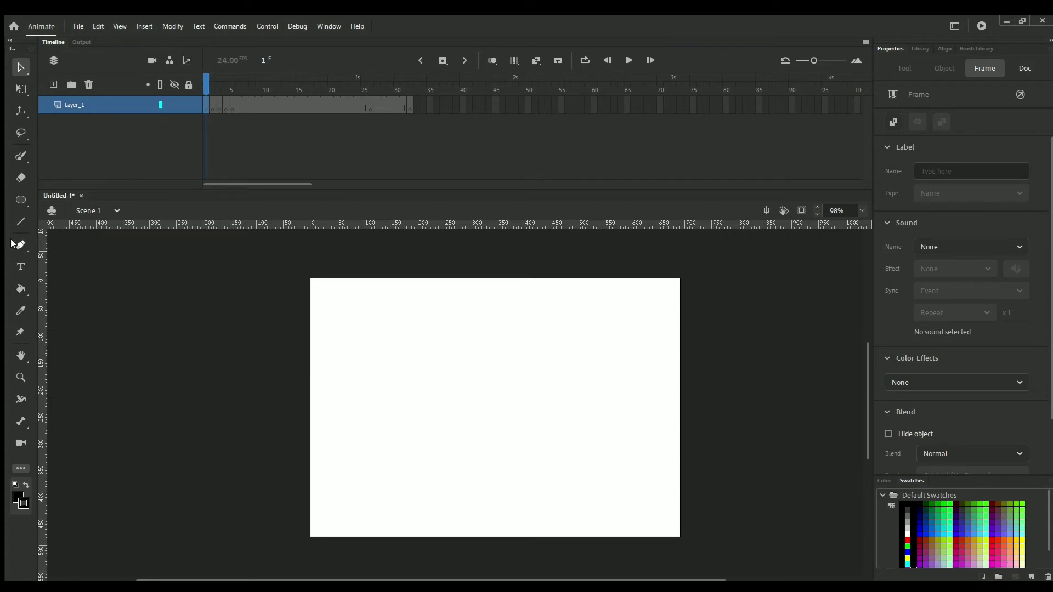
pyautogui.click(21, 156)
pyautogui.moveTo(340, 354)
pyautogui.mouseDown()
pyautogui.moveTo(370, 360)
pyautogui.moveTo(346, 397)
pyautogui.moveTo(344, 351)
pyautogui.moveTo(391, 354)
pyautogui.moveTo(383, 414)
pyautogui.moveTo(366, 336)
pyautogui.mouseUp()
pyautogui.click(213, 106)
pyautogui.click(215, 109)
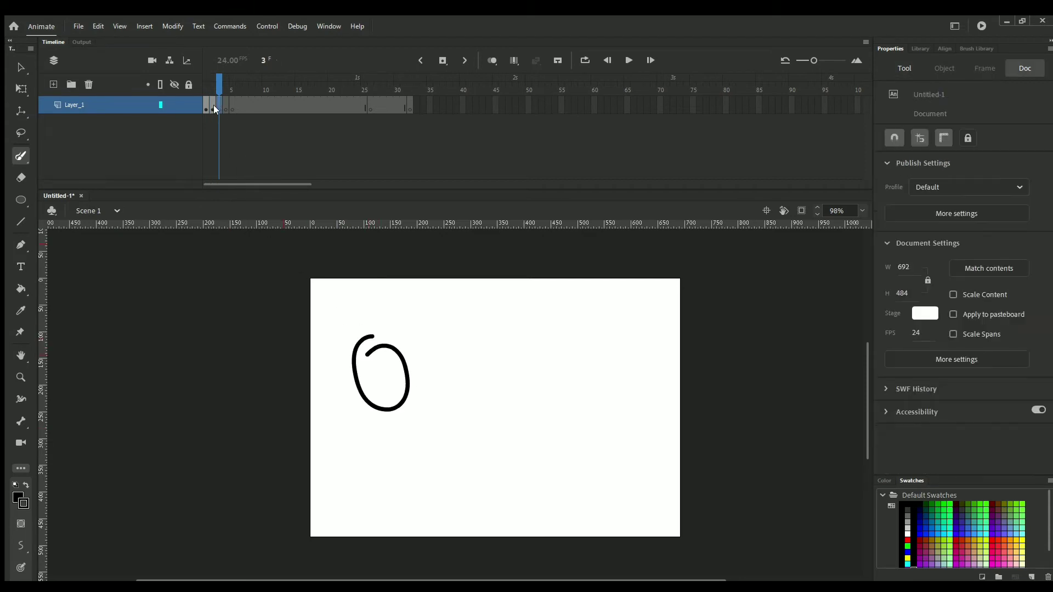
pyautogui.moveTo(447, 357)
pyautogui.mouseDown()
pyautogui.moveTo(471, 423)
pyautogui.moveTo(441, 358)
pyautogui.mouseUp()
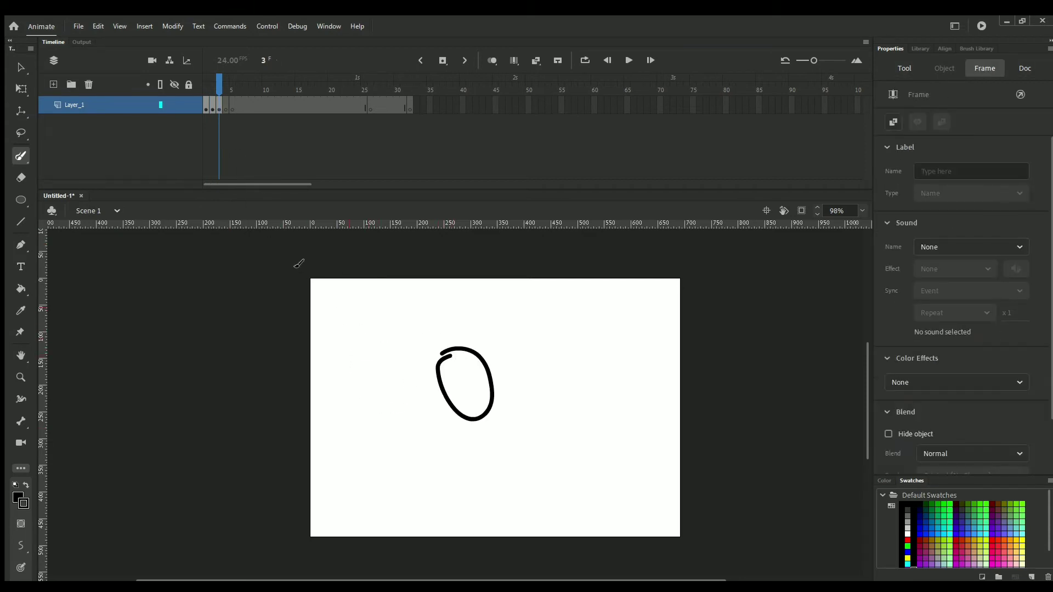
pyautogui.click(225, 109)
pyautogui.moveTo(516, 341)
pyautogui.mouseDown()
pyautogui.moveTo(499, 388)
pyautogui.moveTo(526, 327)
pyautogui.mouseUp()
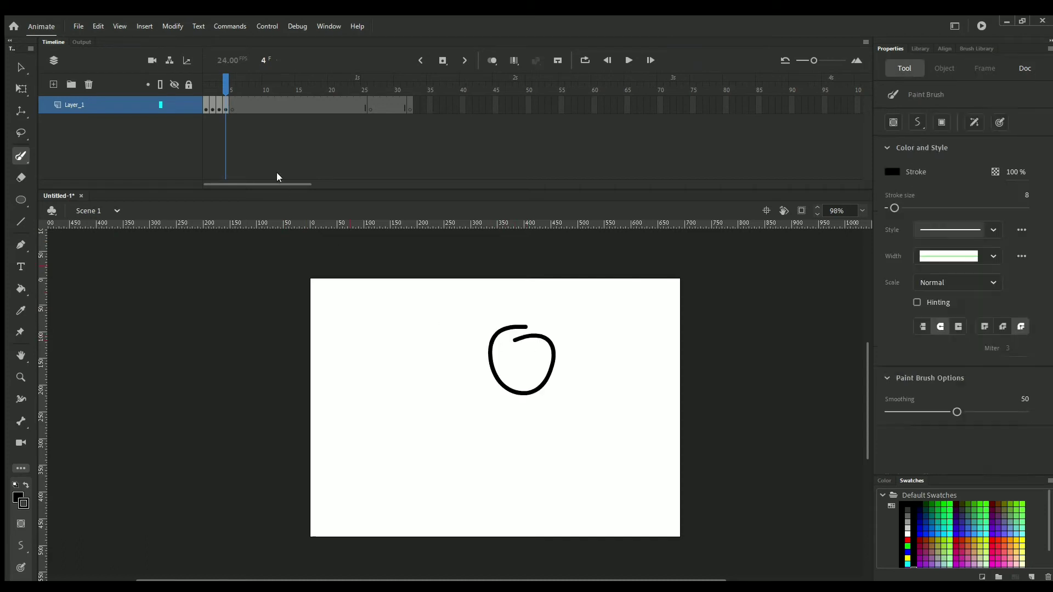
pyautogui.click(230, 107)
pyautogui.moveTo(597, 328)
pyautogui.mouseDown()
pyautogui.moveTo(588, 361)
pyautogui.moveTo(601, 317)
pyautogui.mouseUp()
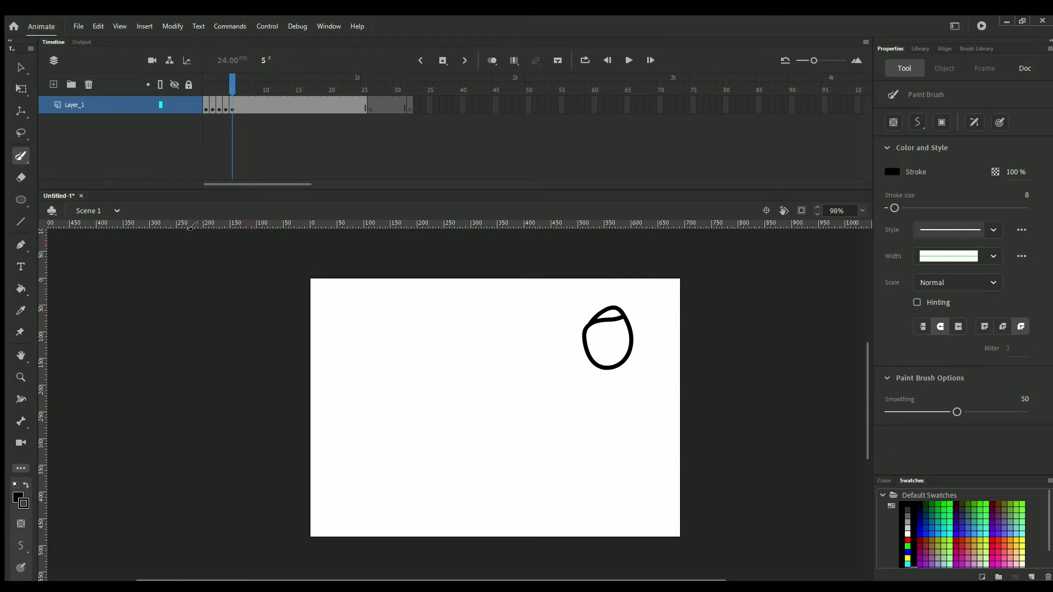
# Turn on onion skinning at frame 3 and paint another oval over the ghosted circle from frame 2
pyautogui.click(214, 109)
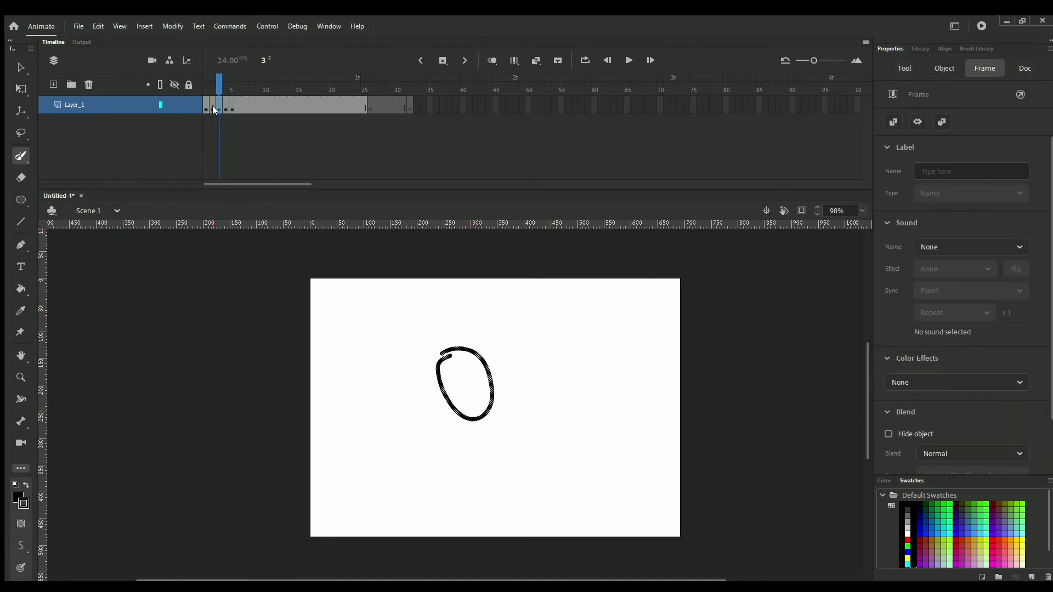
pyautogui.click(492, 61)
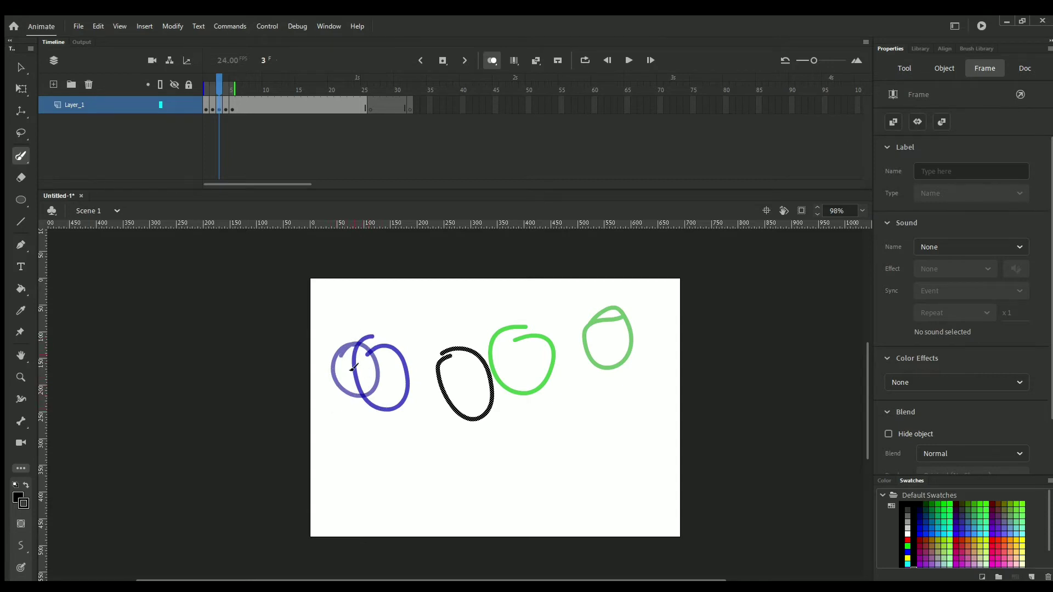
pyautogui.moveTo(371, 356)
pyautogui.mouseDown()
pyautogui.moveTo(367, 395)
pyautogui.moveTo(391, 413)
pyautogui.moveTo(420, 412)
pyautogui.moveTo(373, 362)
pyautogui.mouseUp()
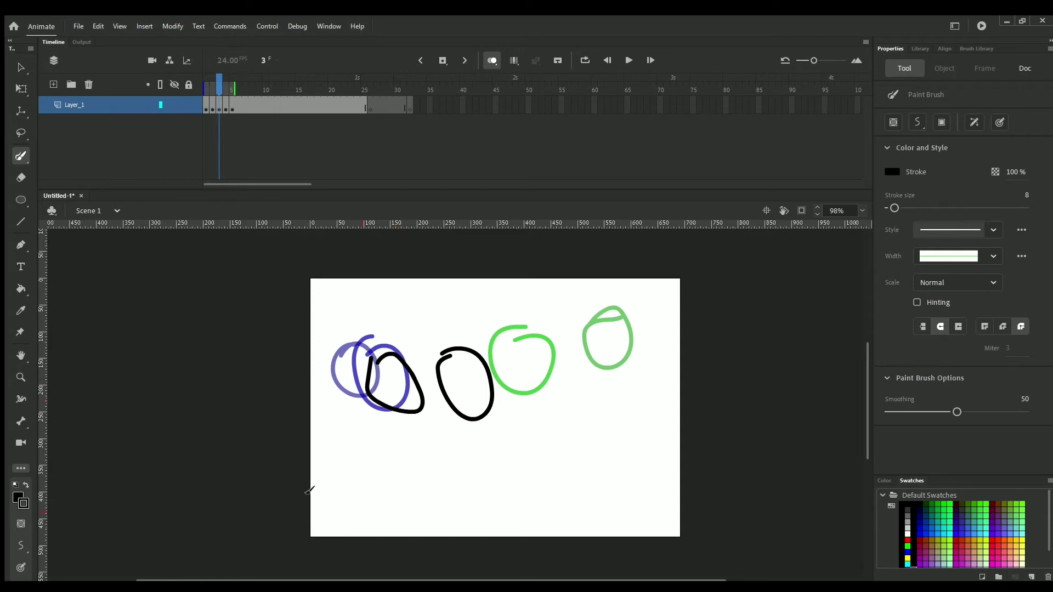
# Paint two simple faces with eyes, a nose and a mouth side by side below the circles on frame 3
pyautogui.moveTo(343, 465)
pyautogui.mouseDown()
pyautogui.moveTo(357, 461)
pyautogui.moveTo(341, 456)
pyautogui.moveTo(406, 463)
pyautogui.moveTo(389, 499)
pyautogui.moveTo(435, 511)
pyautogui.mouseUp()
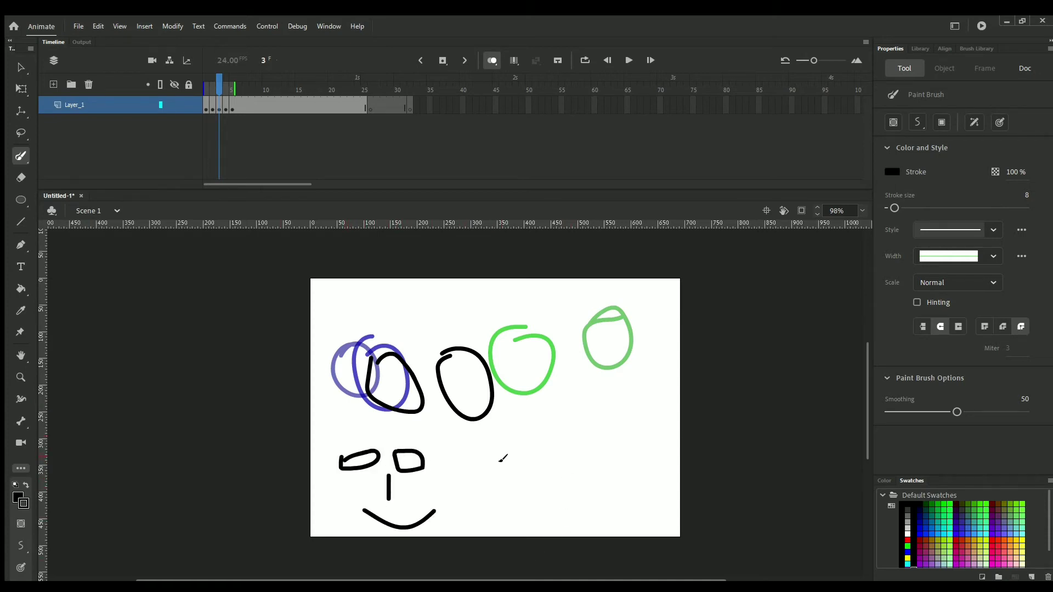
pyautogui.moveTo(500, 461)
pyautogui.mouseDown()
pyautogui.moveTo(524, 445)
pyautogui.moveTo(560, 456)
pyautogui.moveTo(522, 485)
pyautogui.moveTo(498, 456)
pyautogui.mouseUp()
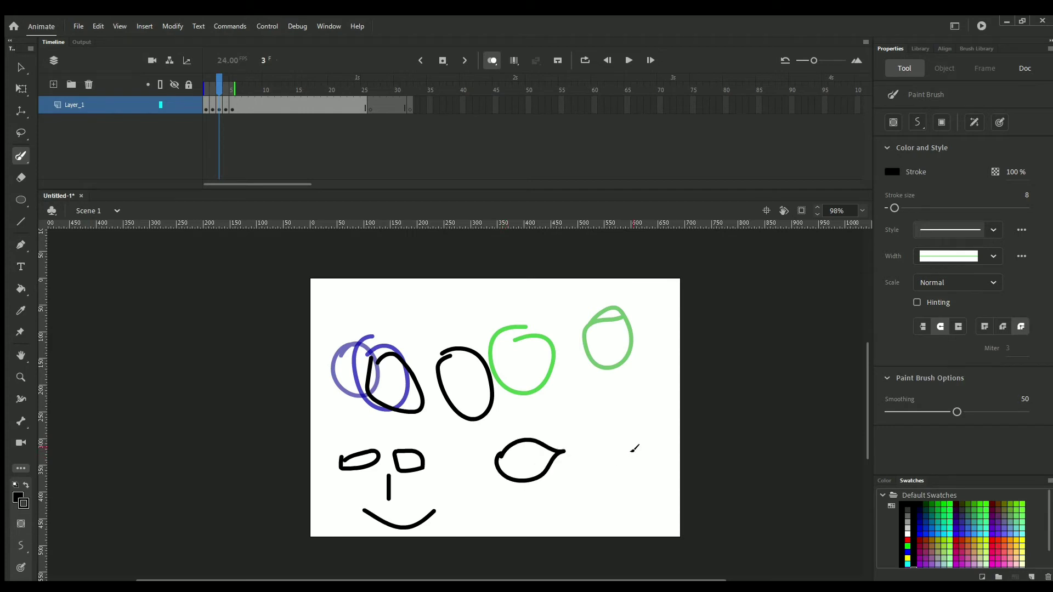
pyautogui.moveTo(634, 448)
pyautogui.mouseDown()
pyautogui.moveTo(607, 433)
pyautogui.moveTo(581, 451)
pyautogui.moveTo(616, 476)
pyautogui.moveTo(635, 449)
pyautogui.mouseUp()
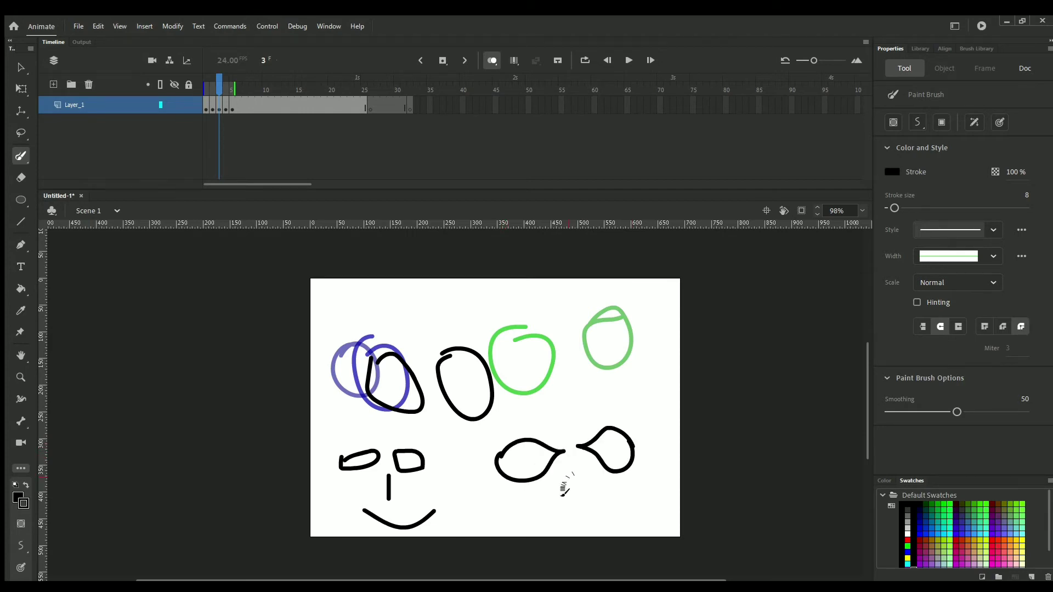
pyautogui.moveTo(564, 494)
pyautogui.mouseDown()
pyautogui.moveTo(594, 519)
pyautogui.moveTo(587, 486)
pyautogui.moveTo(568, 473)
pyautogui.mouseUp()
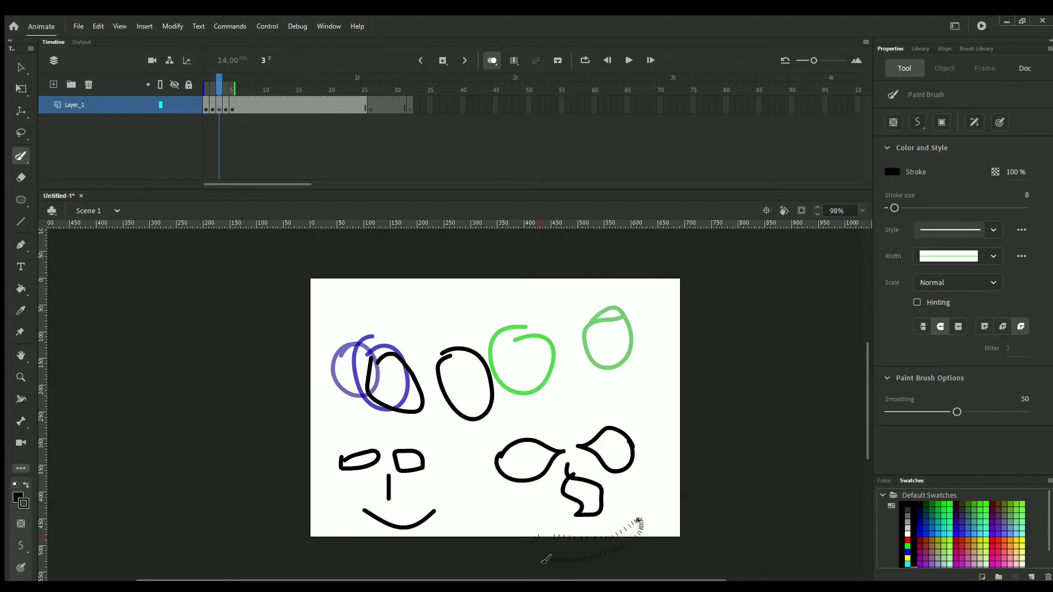
pyautogui.moveTo(546, 560); pyautogui.dragTo(540, 546)
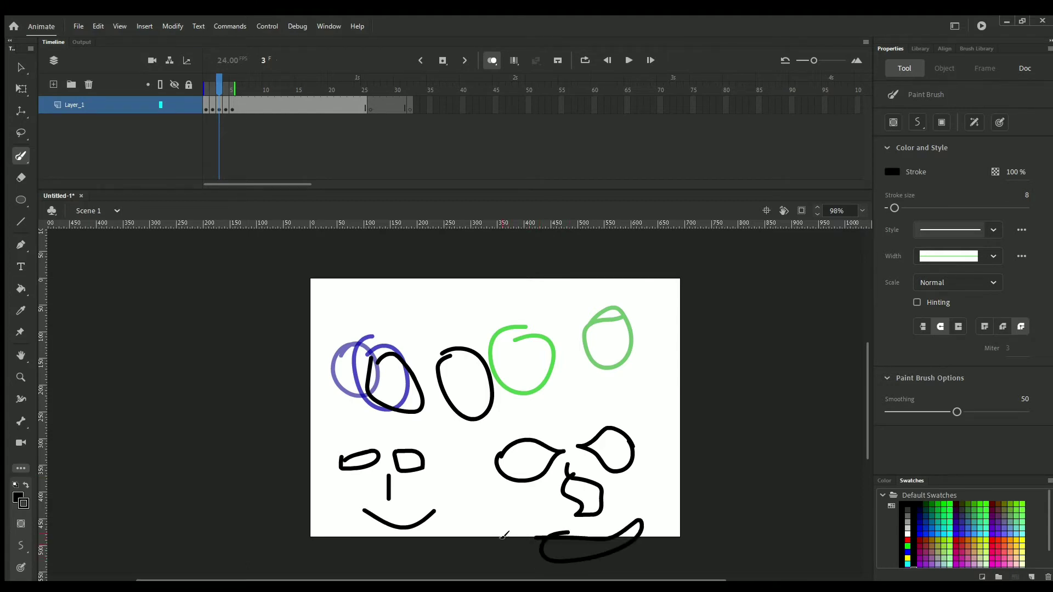
# Remove all Layer_1 frames after frame 1 from the timeline and select frame 1
pyautogui.click(21, 67)
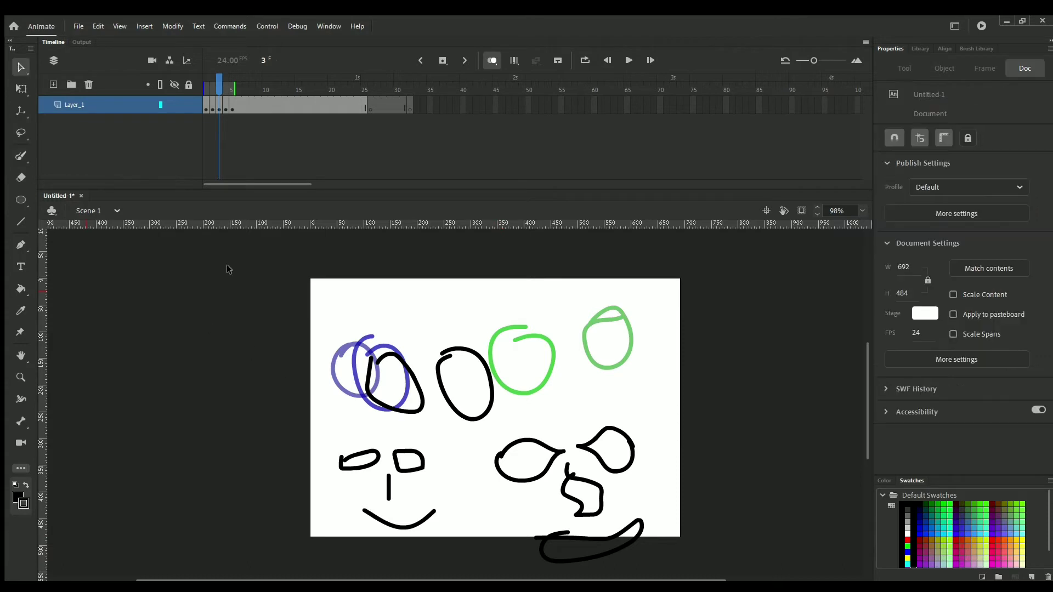
pyautogui.moveTo(231, 268); pyautogui.dragTo(781, 578)
pyautogui.moveTo(448, 103); pyautogui.dragTo(211, 113)
pyautogui.hotkey('shift', 'F5')
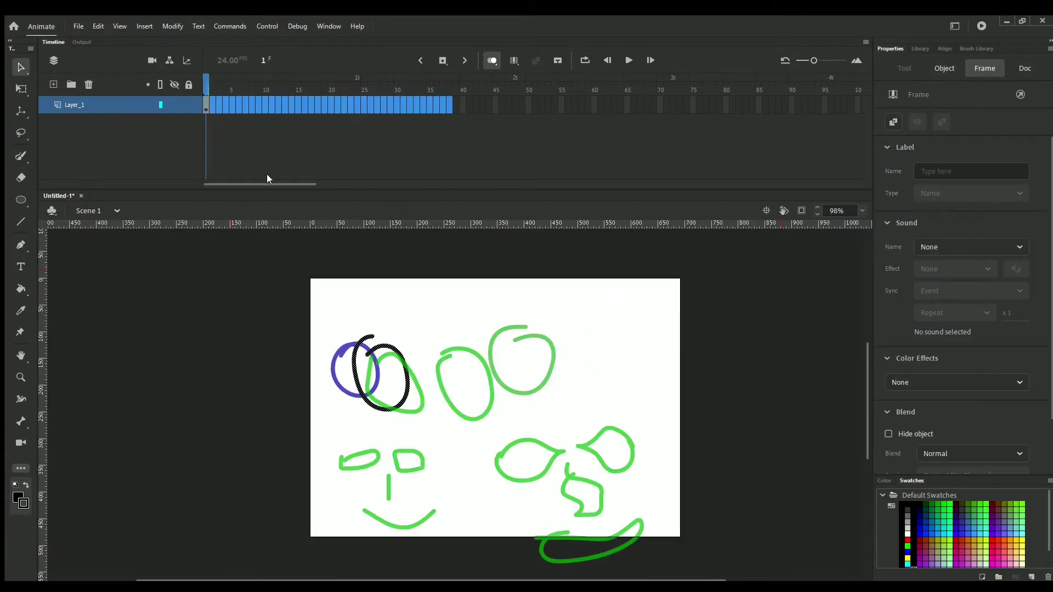
pyautogui.click(206, 101)
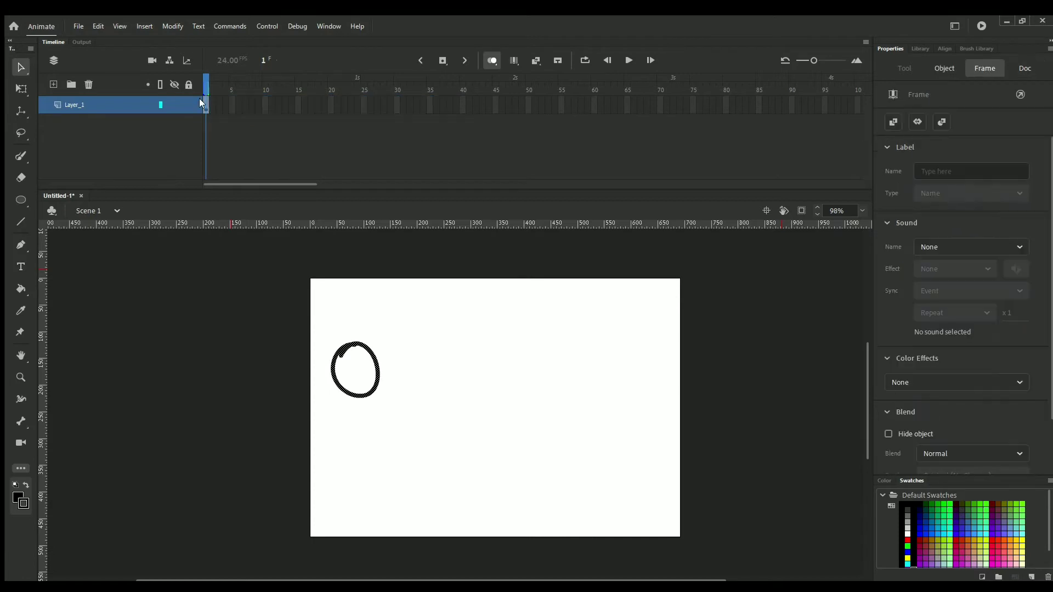
# Add two new layers above Layer_1 and turn on Edit Multiple Frames in place of onion skinning
pyautogui.click(492, 61)
pyautogui.click(53, 84)
pyautogui.click(53, 84)
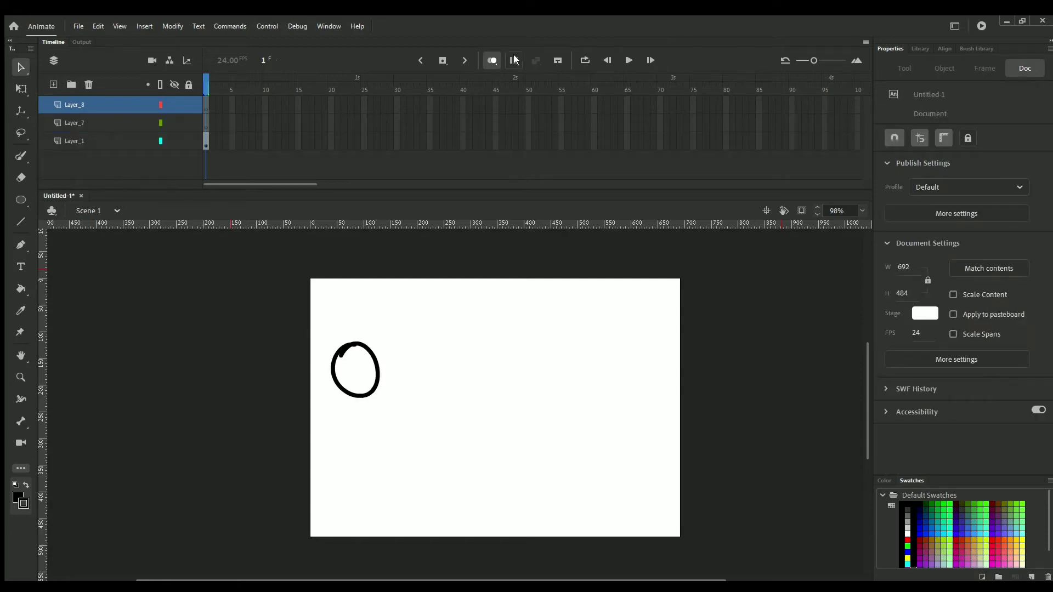
pyautogui.click(514, 59)
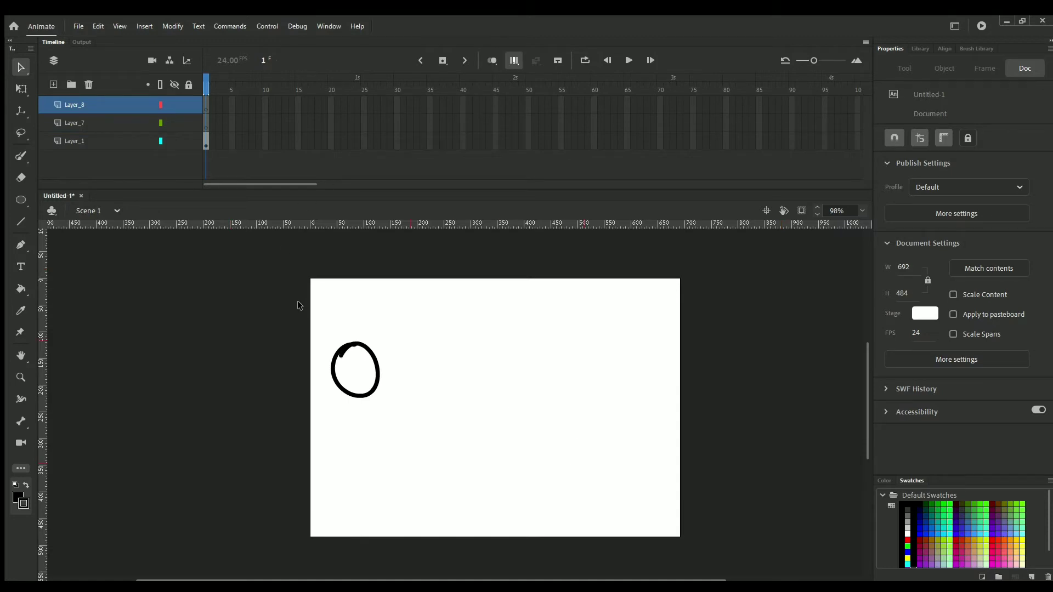
# Try selecting the circle on Layer_1 with Edit Multiple Frames, and leave that mode turned off
pyautogui.moveTo(299, 305); pyautogui.dragTo(384, 402)
pyautogui.moveTo(267, 296); pyautogui.dragTo(483, 431)
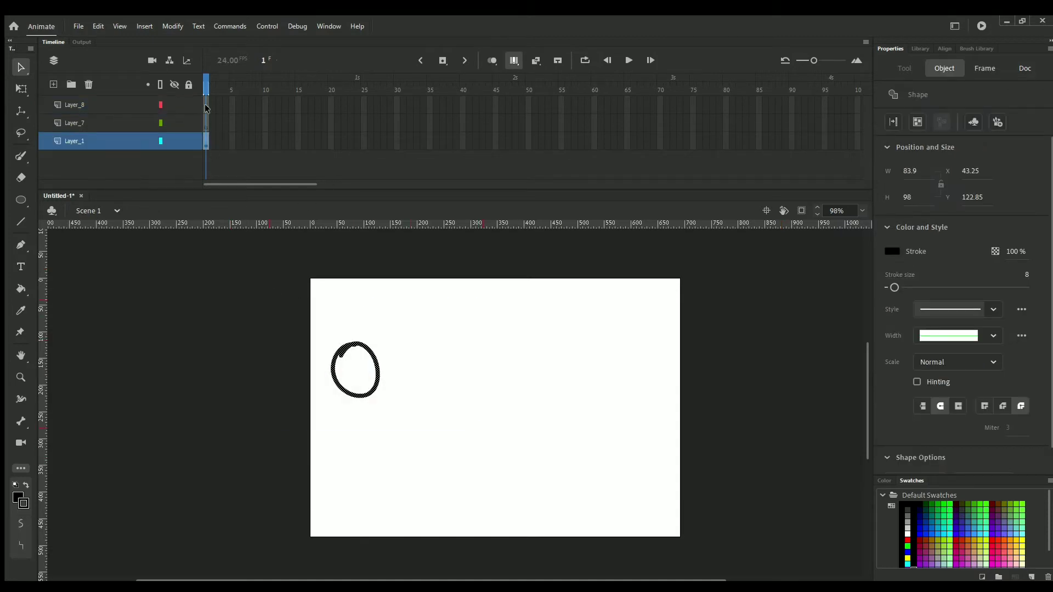
pyautogui.click(207, 107)
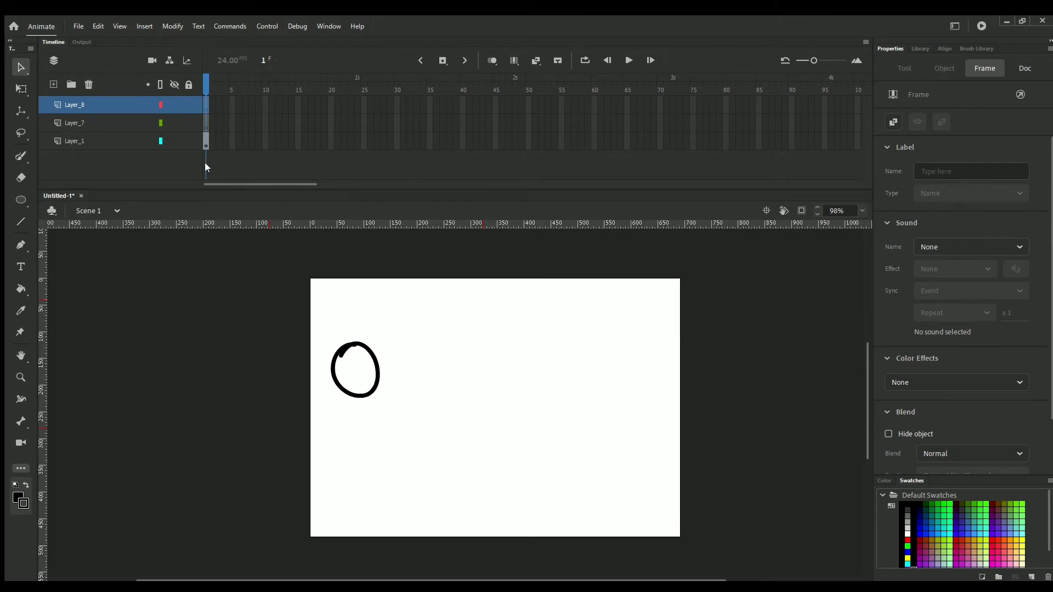
pyautogui.click(514, 60)
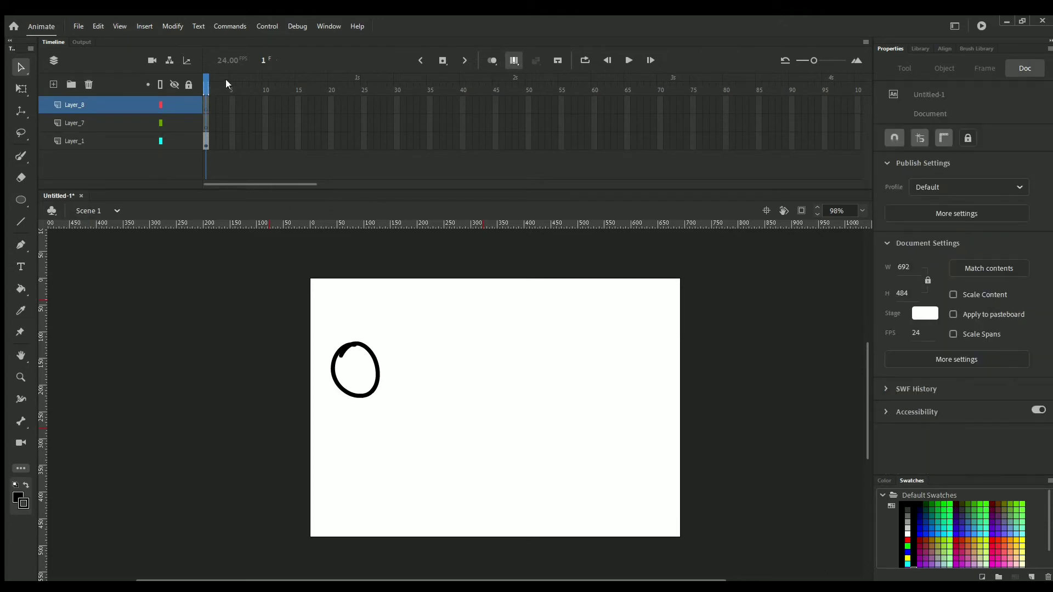
pyautogui.click(271, 140)
pyautogui.click(344, 123)
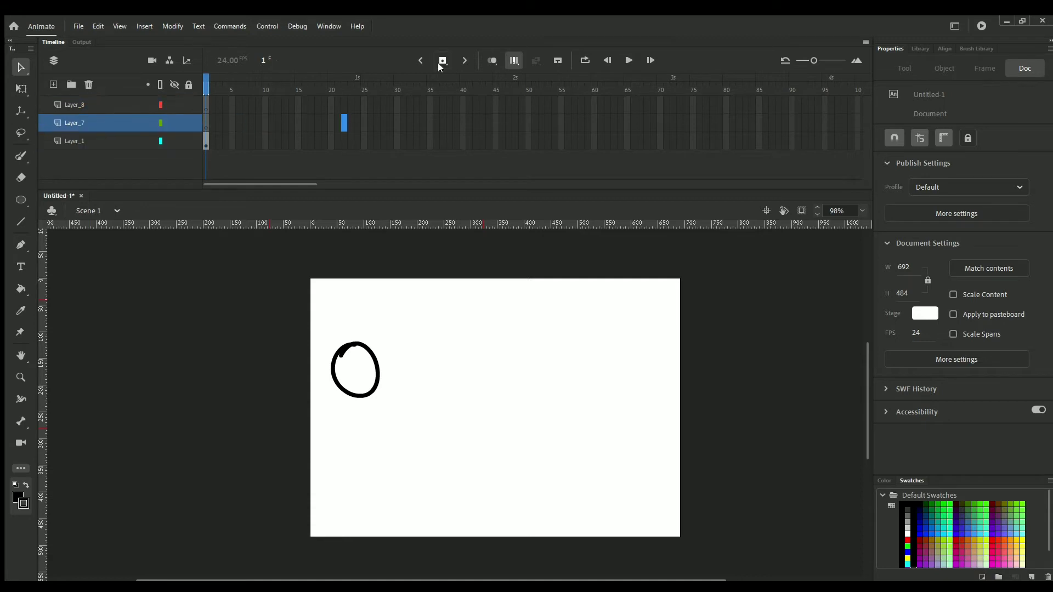
pyautogui.click(247, 106)
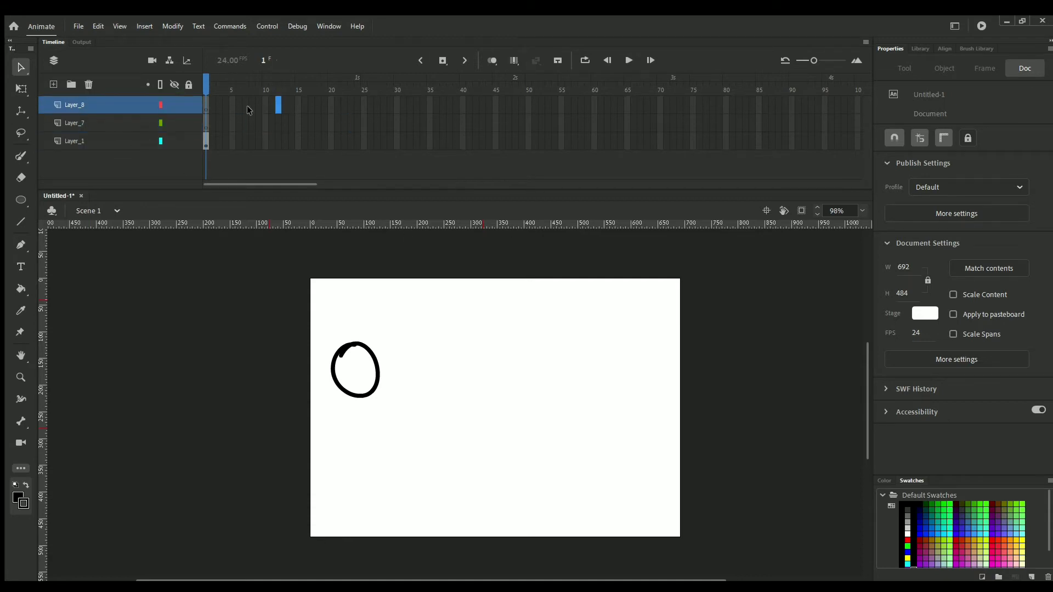
# Delete the painted circle from frame 1 of Layer_1
pyautogui.click(208, 80)
pyautogui.click(237, 141)
pyautogui.click(204, 135)
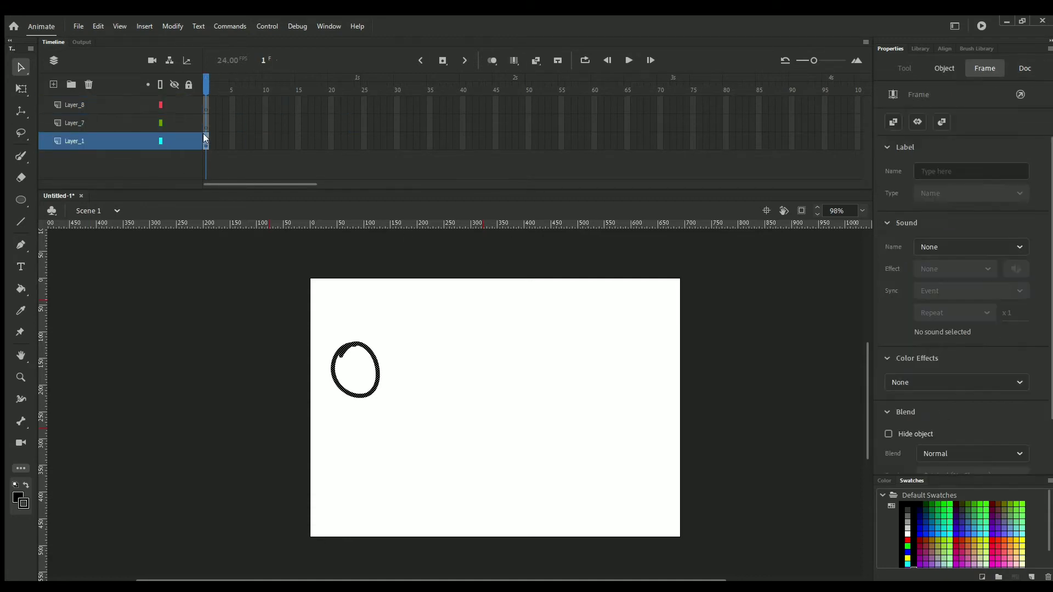
pyautogui.press('Delete')
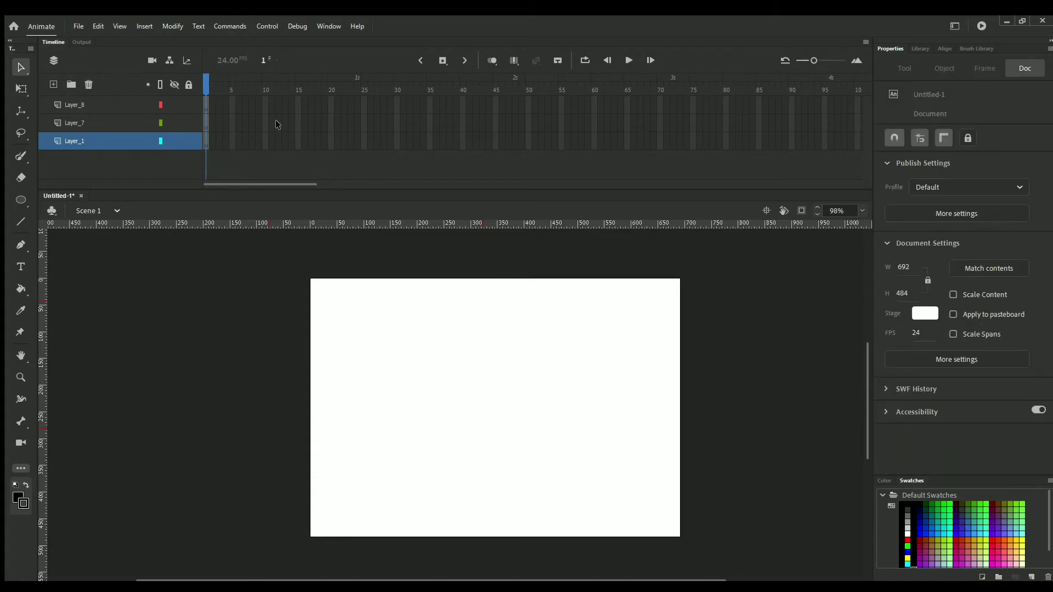
# Draw a filled black circle about 119 px wide near the stage's upper-left corner on Layer_8
pyautogui.click(277, 122)
pyautogui.click(225, 105)
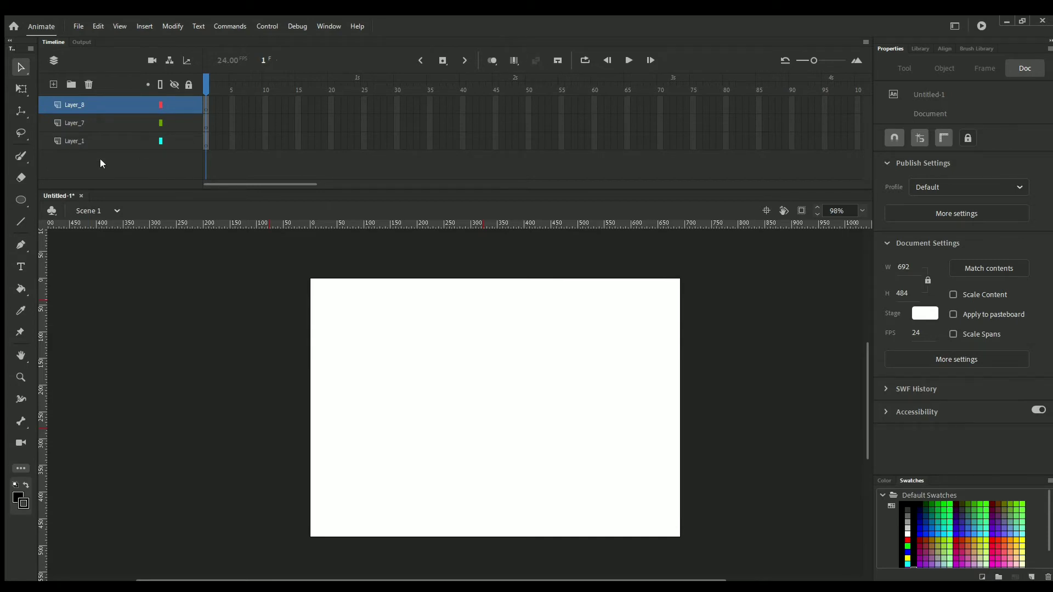
pyautogui.click(21, 200)
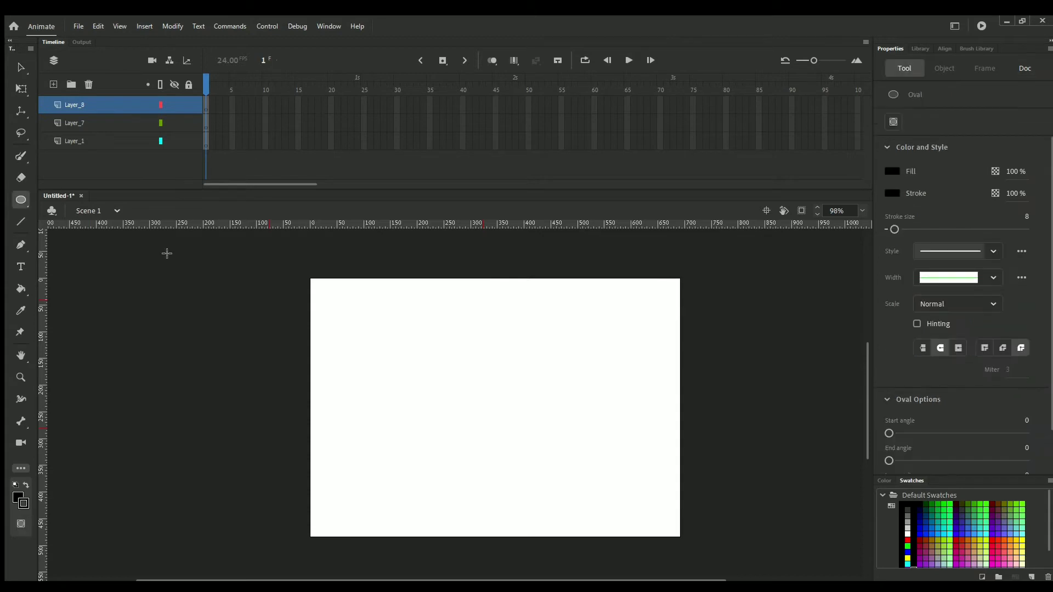
pyautogui.moveTo(320, 324); pyautogui.dragTo(382, 388)
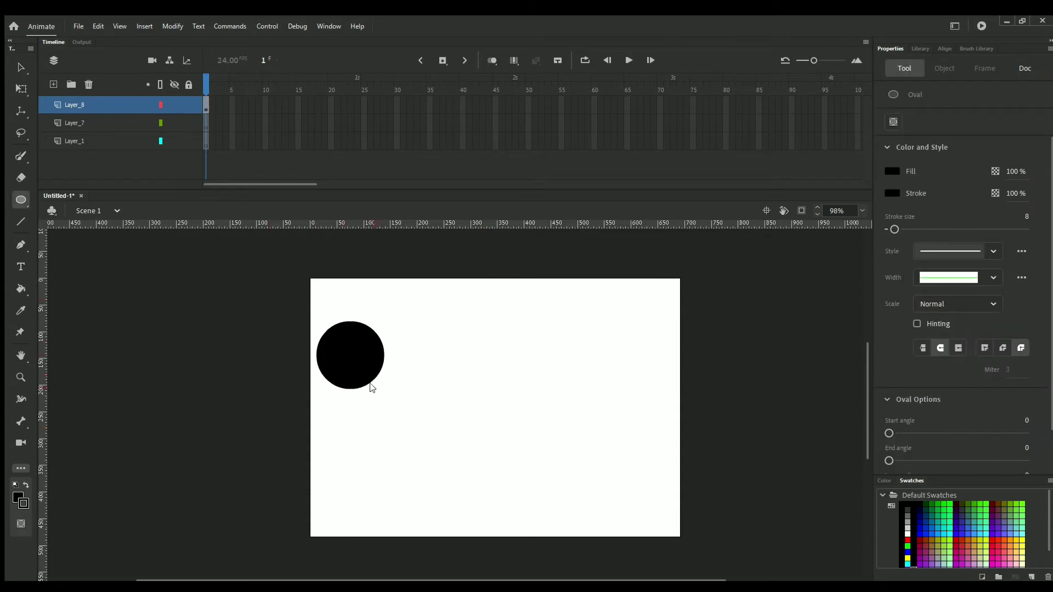
# Create a classic tween on Layer_8 with an end keyframe at frame 24 and move the circle horizontally to about X 451 there
pyautogui.click(204, 98)
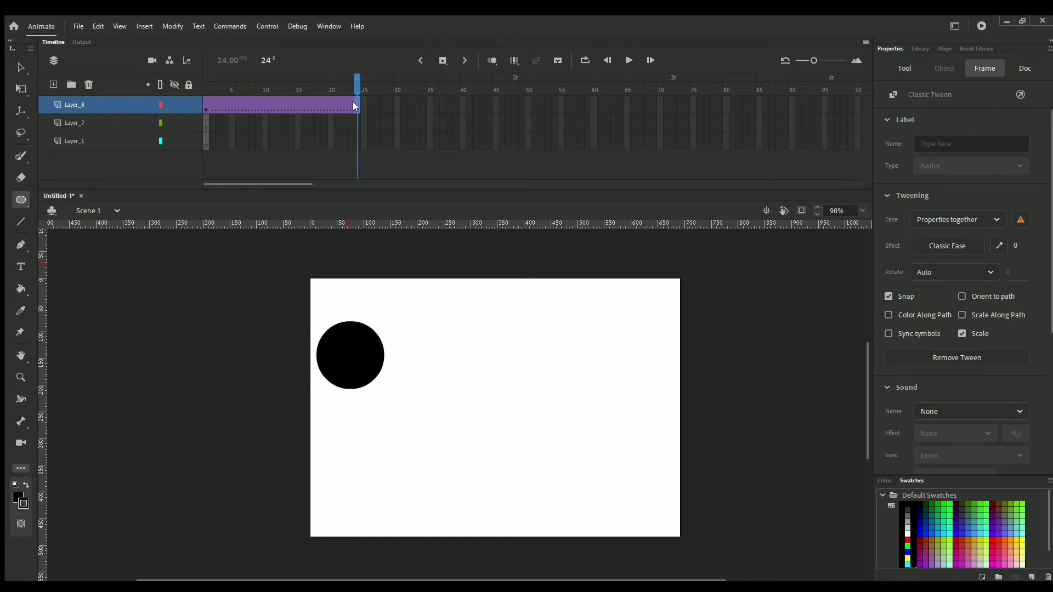
pyautogui.press('F6')
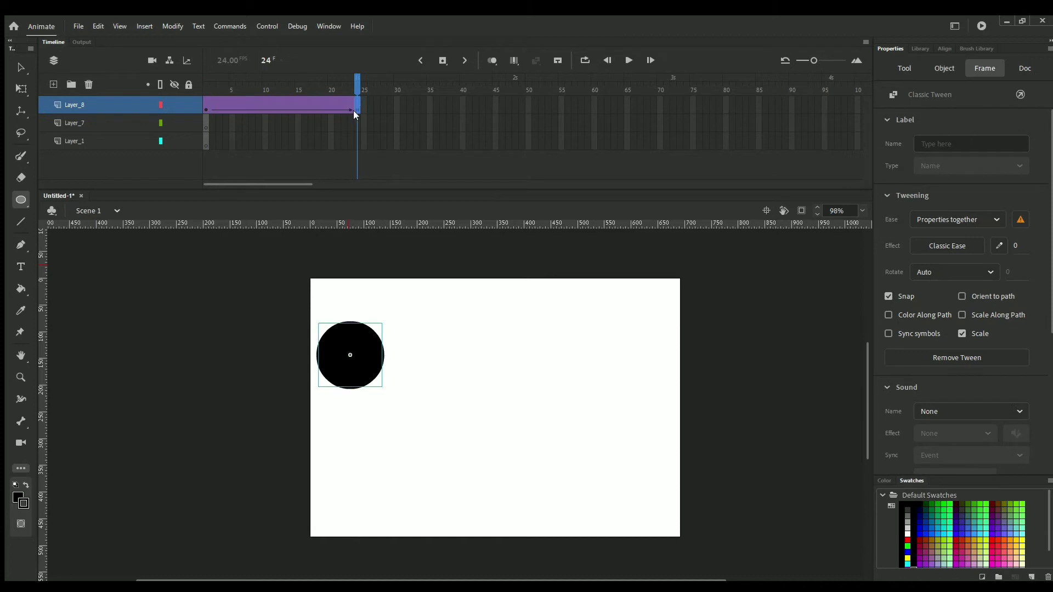
pyautogui.click(21, 67)
pyautogui.click(357, 363)
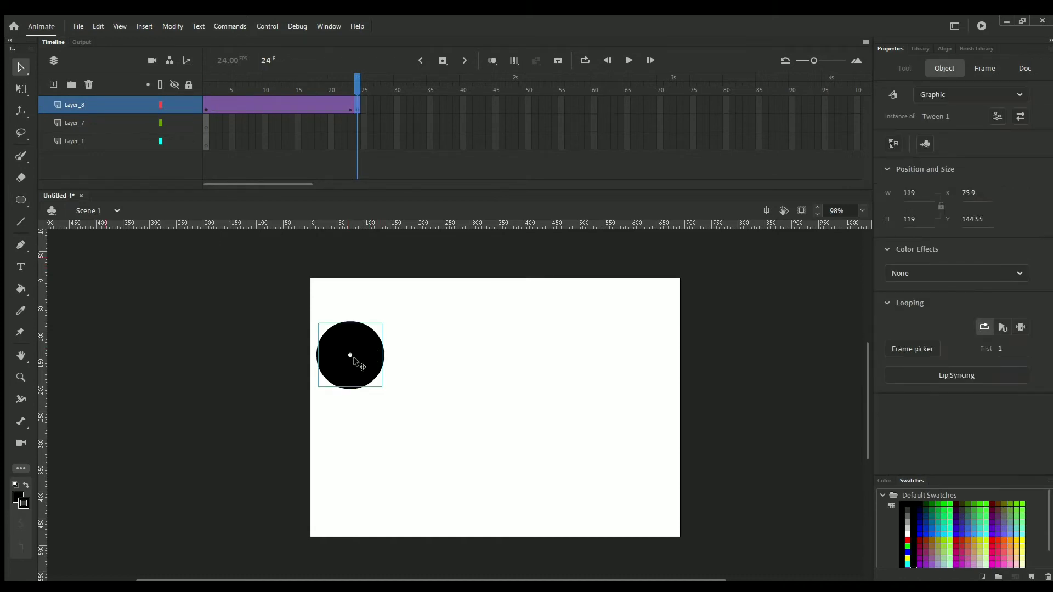
pyautogui.moveTo(374, 361); pyautogui.dragTo(576, 362)
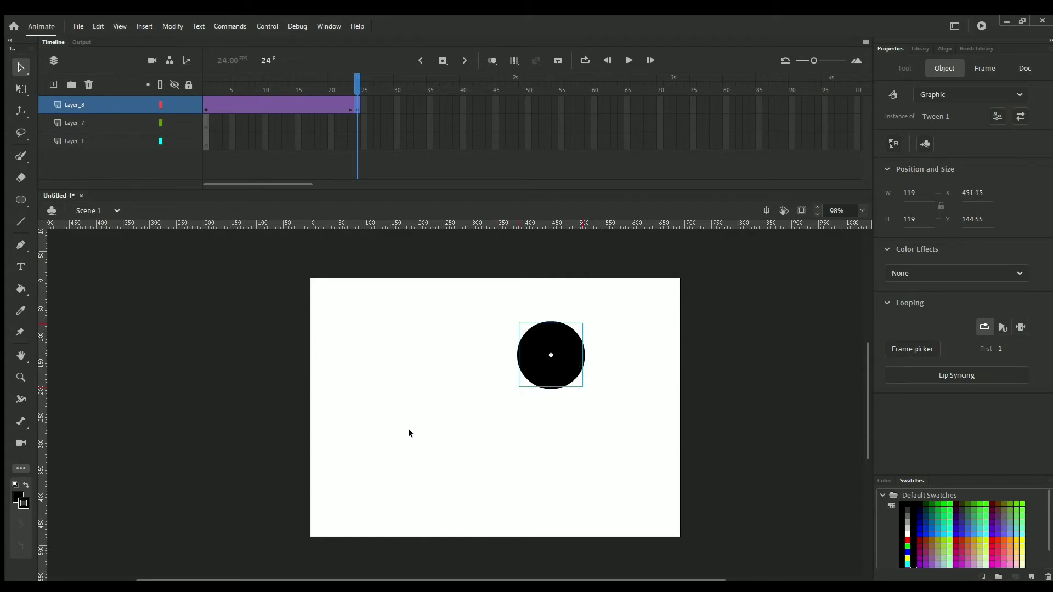
pyautogui.hotkey('ctrl', 'Return')
# Add a keyframe at frame 11 of the tween, move the circle down to the stage's lower edge there, and play the animation
pyautogui.moveTo(359, 110)
pyautogui.mouseDown()
pyautogui.moveTo(200, 112)
pyautogui.moveTo(356, 111)
pyautogui.mouseUp()
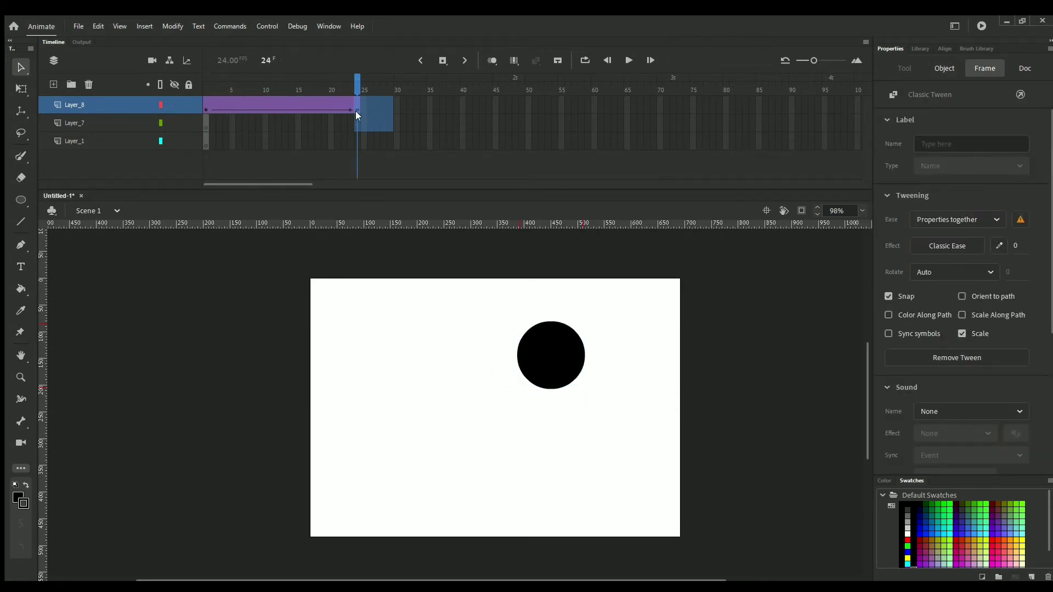
pyautogui.click(204, 112)
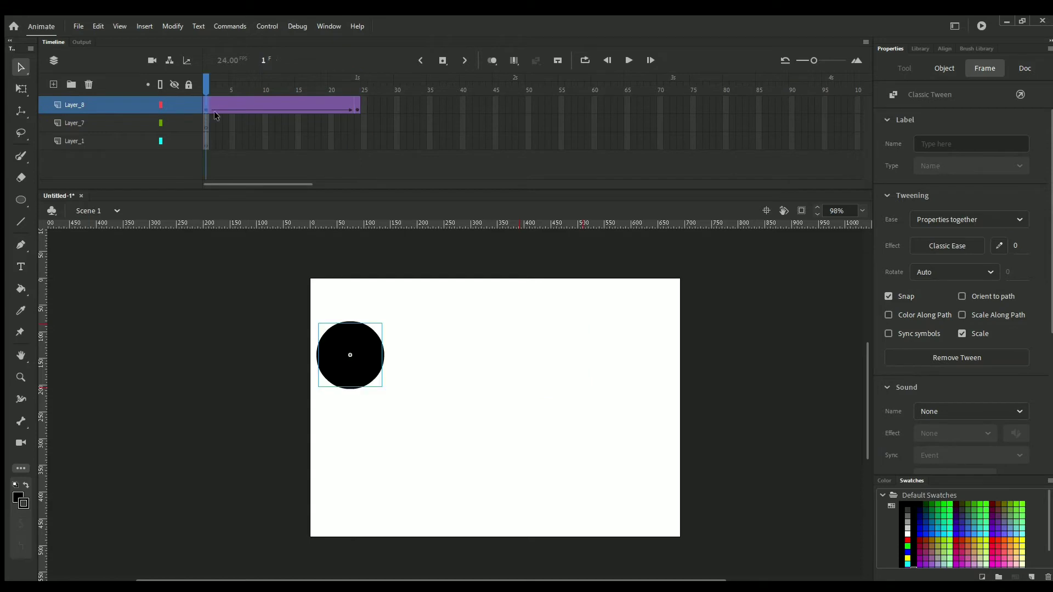
pyautogui.click(352, 109)
pyautogui.click(272, 108)
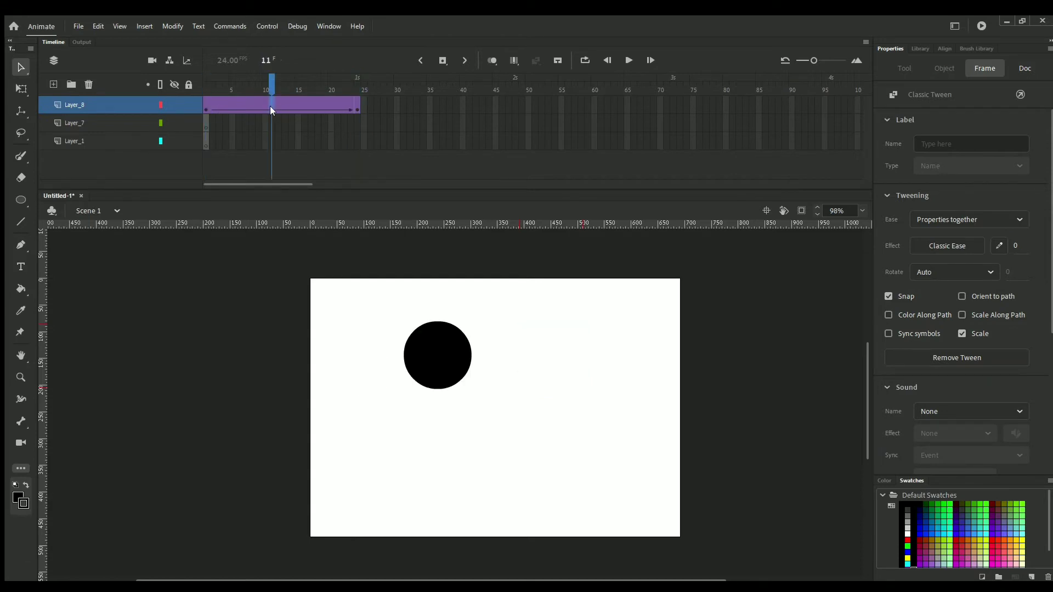
pyautogui.press('F6')
pyautogui.moveTo(438, 357); pyautogui.dragTo(458, 499)
pyautogui.click(502, 460)
pyautogui.press('Return')
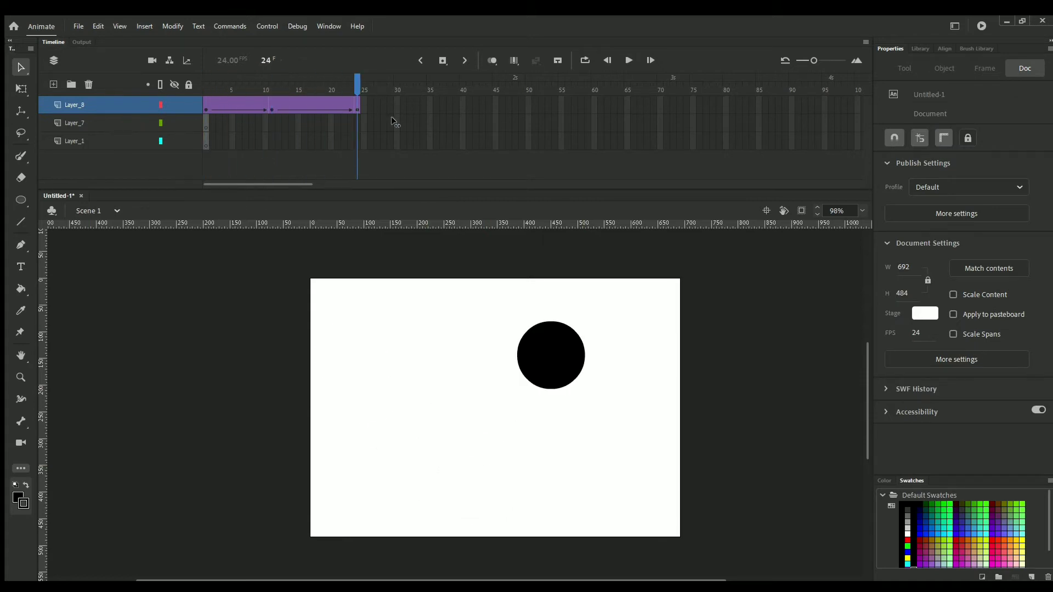
# Remove the classic tween and all of its frames from Layer_8
pyautogui.moveTo(390, 108); pyautogui.dragTo(200, 104)
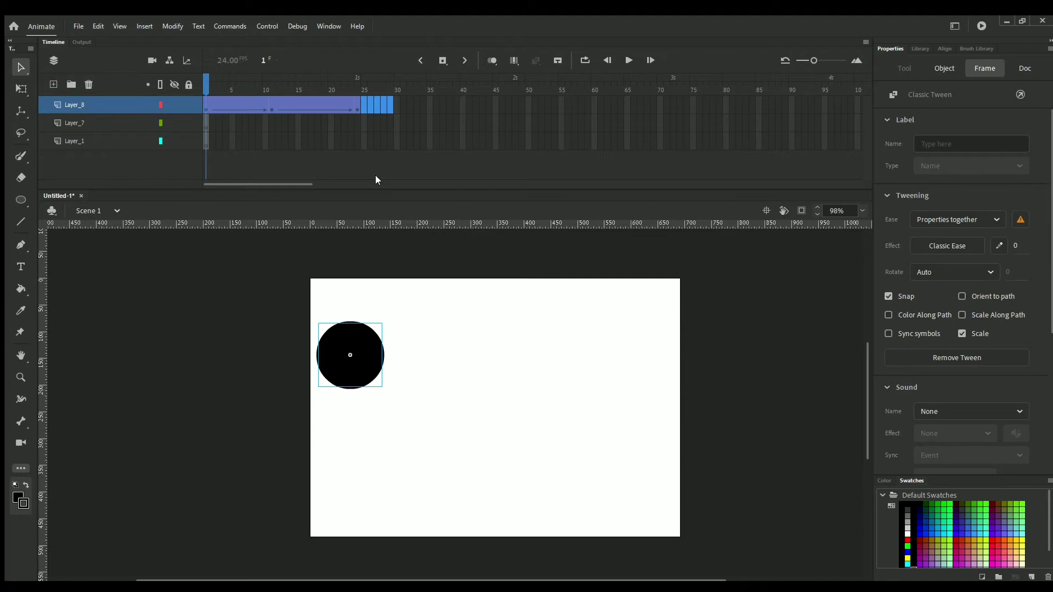
pyautogui.hotkey('ctrl', 'z')
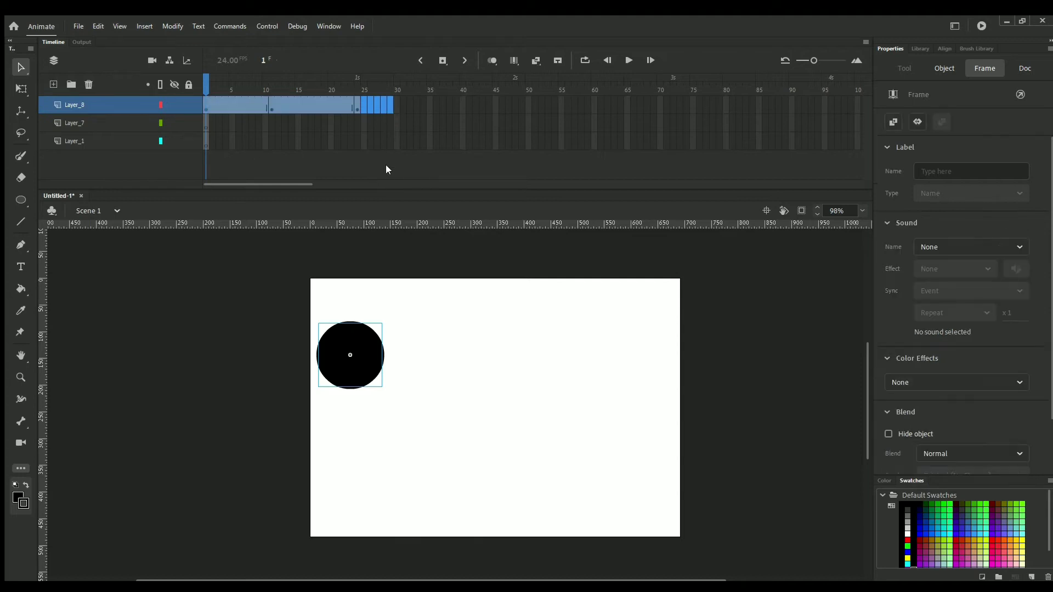
pyautogui.hotkey('shift', 'F5')
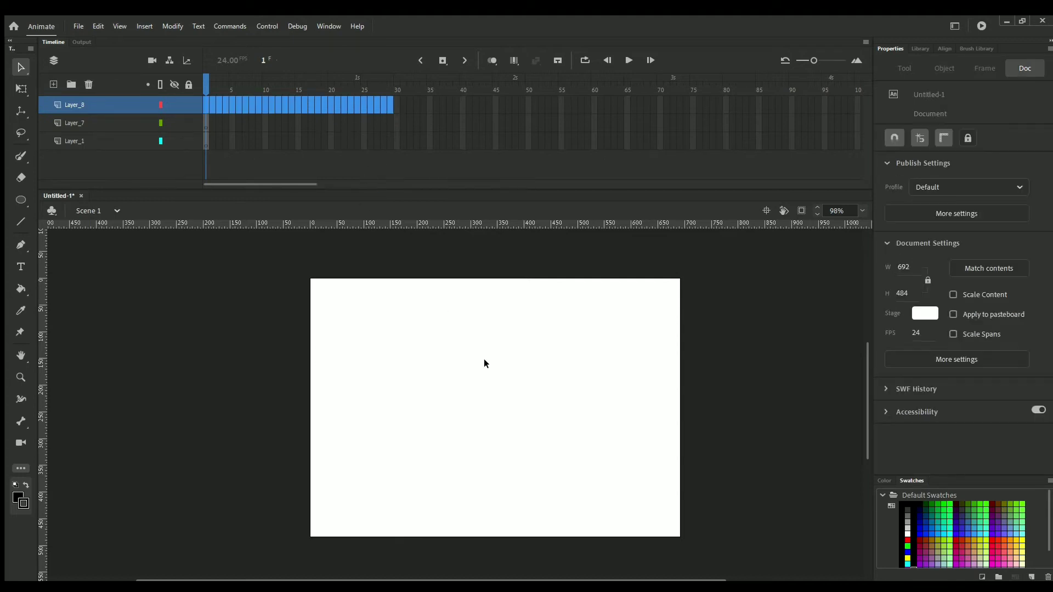
pyautogui.click(484, 359)
# Delete Layer_7 and Layer_8, keeping only Layer_1
pyautogui.click(74, 122)
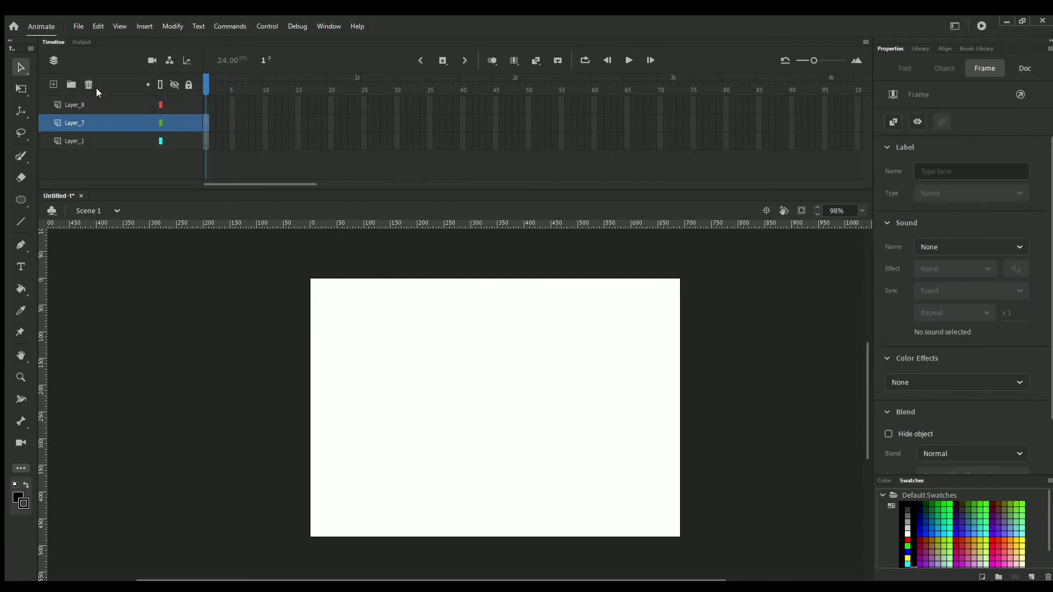
pyautogui.click(88, 83)
pyautogui.click(88, 84)
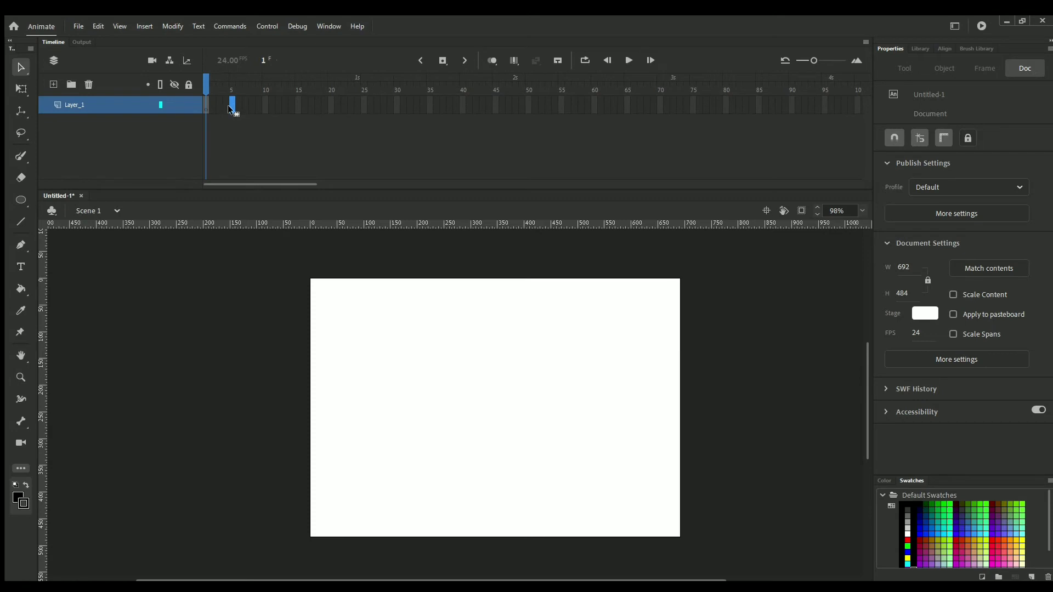
# Insert consecutive keyframes on Layer_1 from frame 5 through frame 12
pyautogui.press('F6')
pyautogui.press('F6')
pyautogui.press('F6')
pyautogui.press('F6')
pyautogui.press('F6')
pyautogui.press('F6')
pyautogui.press('F6')
pyautogui.press('F6')
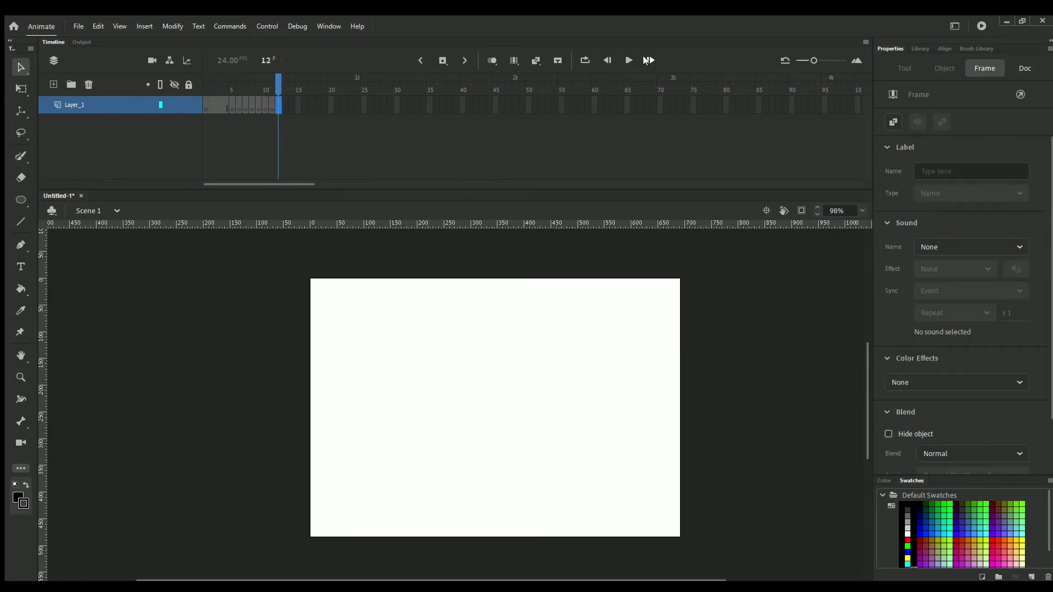
# Step backward and forward one frame at a time through the keyframes, and play the timeline
pyautogui.click(607, 60)
pyautogui.click(607, 60)
pyautogui.click(607, 60)
pyautogui.click(607, 60)
pyautogui.click(607, 60)
pyautogui.click(607, 60)
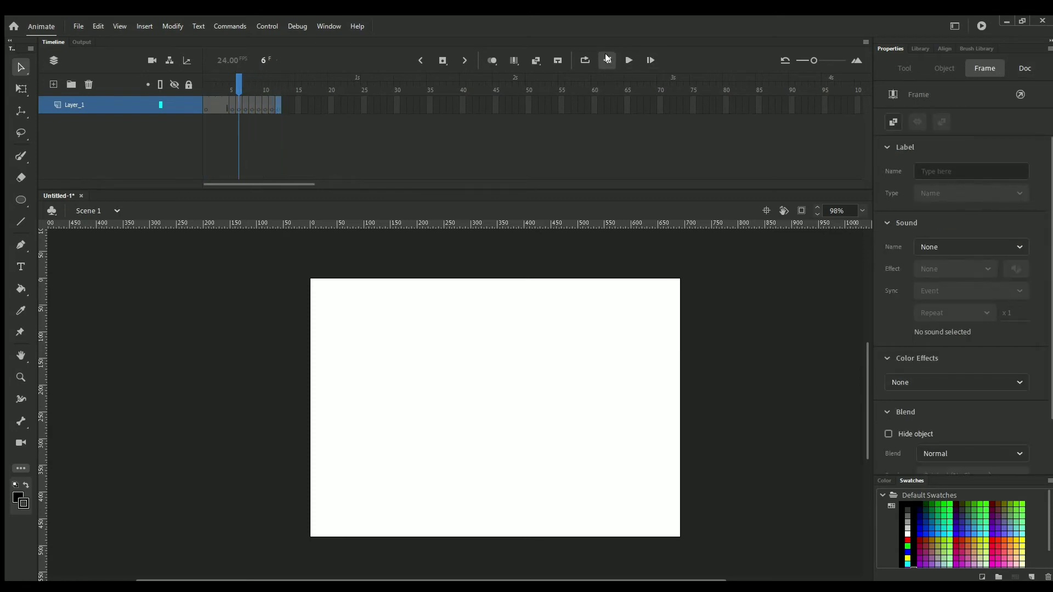
pyautogui.click(606, 58)
pyautogui.click(606, 59)
pyautogui.click(650, 60)
pyautogui.click(650, 59)
pyautogui.click(651, 59)
pyautogui.click(650, 59)
pyautogui.click(630, 60)
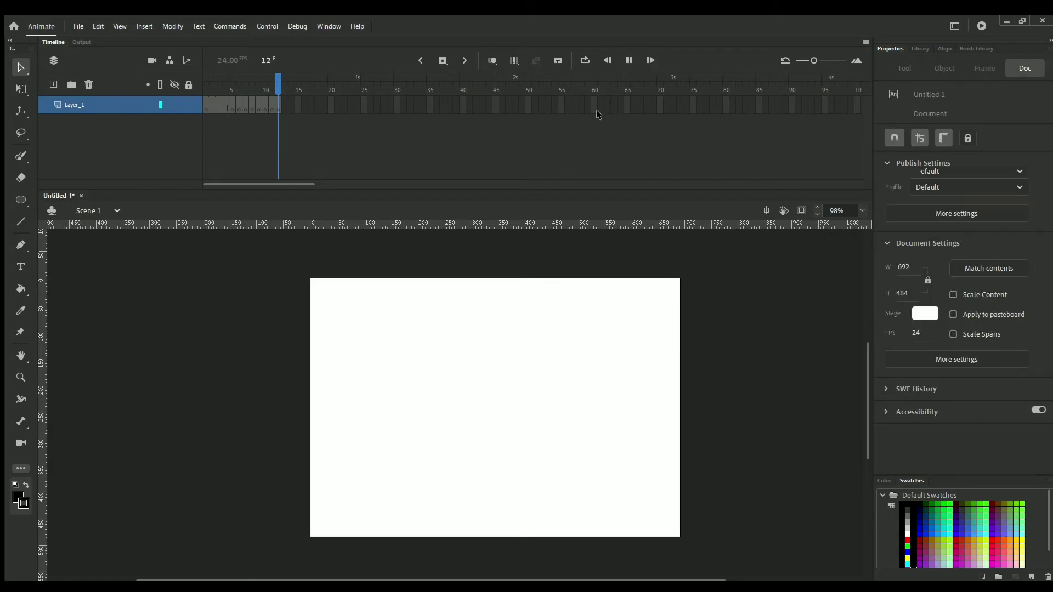
# Select all frames on Layer_1 and remove them
pyautogui.moveTo(301, 106); pyautogui.dragTo(166, 126)
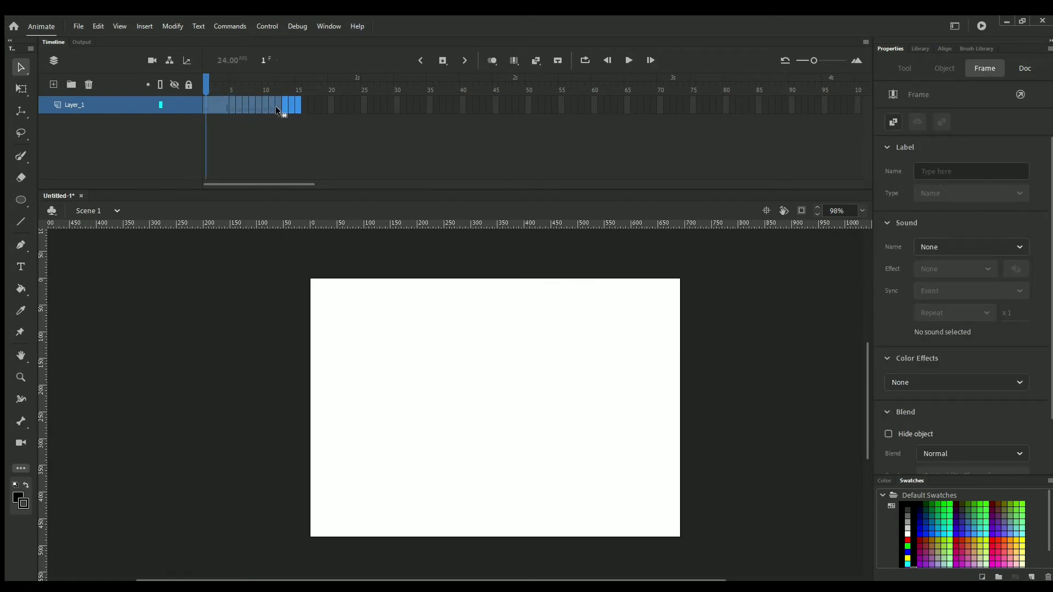
pyautogui.click(302, 166)
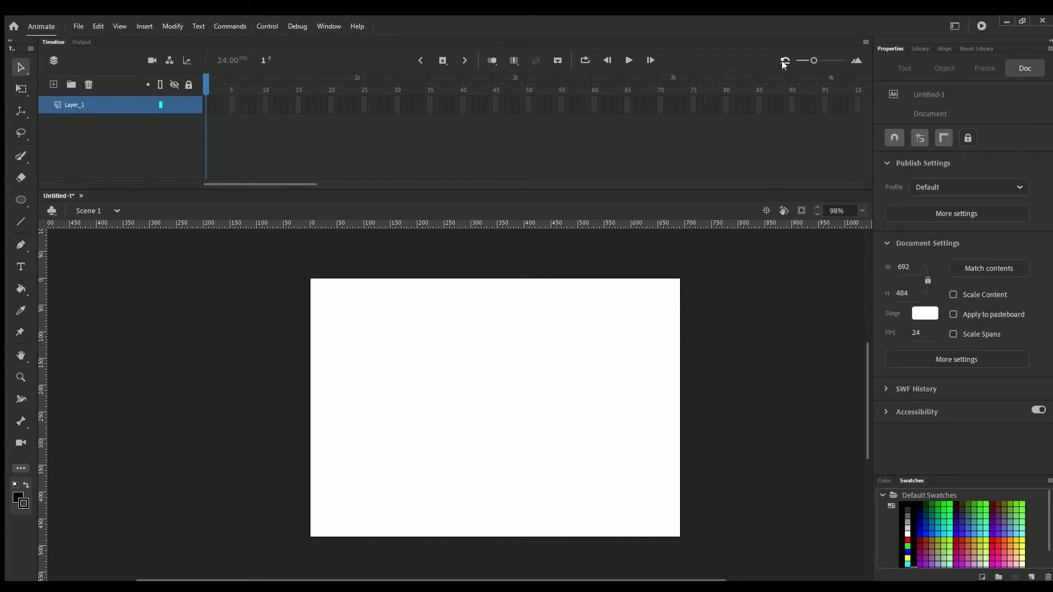
# Zoom the timeline frames out and in to examine how frame width and the visible frame range change
pyautogui.moveTo(802, 57)
pyautogui.mouseDown()
pyautogui.moveTo(843, 60)
pyautogui.moveTo(798, 61)
pyautogui.mouseUp()
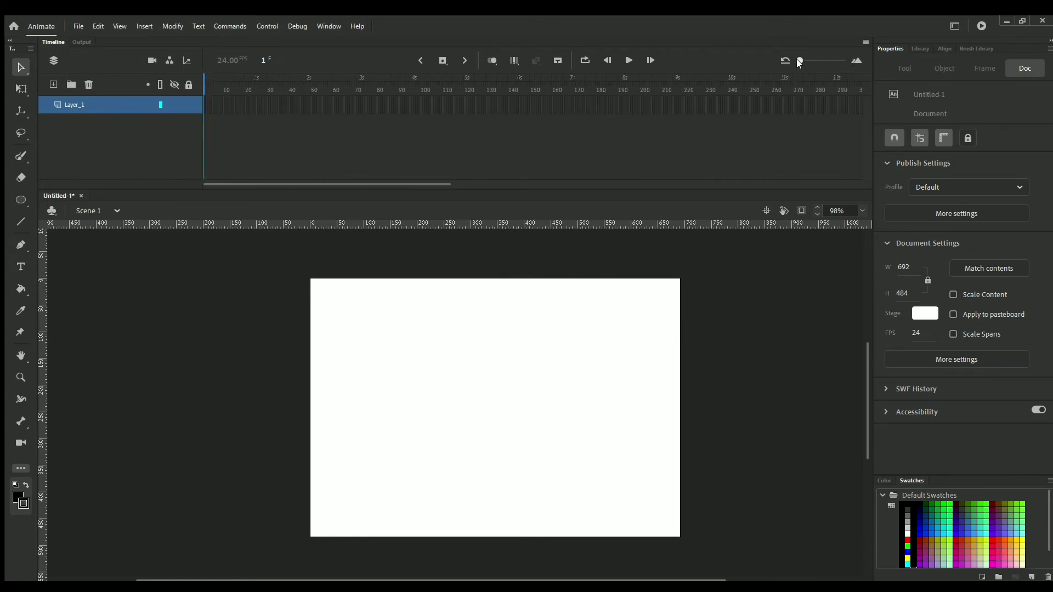
pyautogui.moveTo(793, 59)
pyautogui.mouseDown()
pyautogui.moveTo(816, 56)
pyautogui.moveTo(809, 62)
pyautogui.mouseUp()
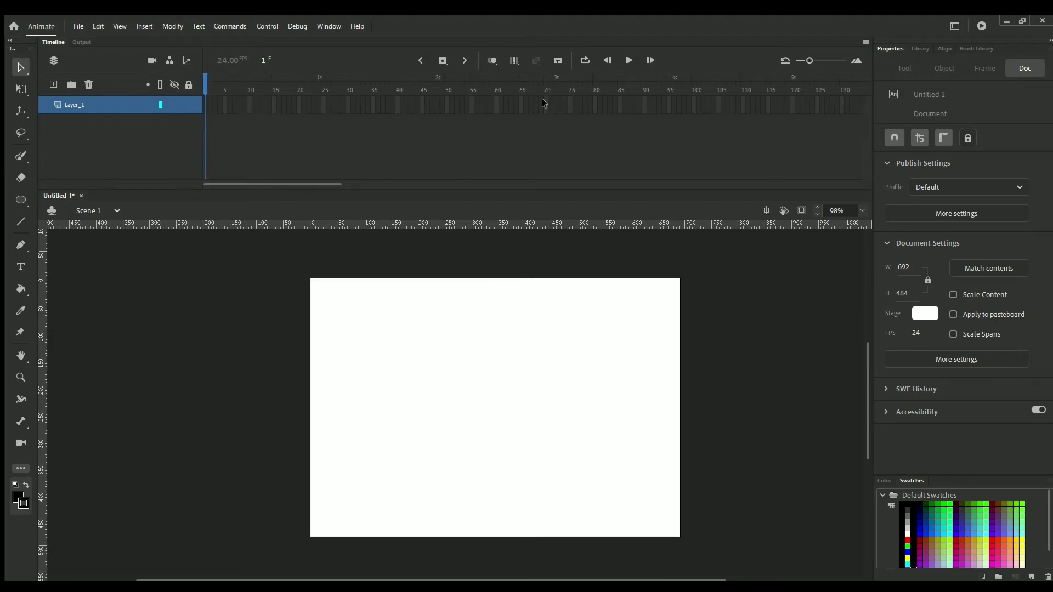
pyautogui.click(461, 107)
pyautogui.click(575, 133)
pyautogui.moveTo(340, 104); pyautogui.dragTo(368, 100)
pyautogui.moveTo(810, 61); pyautogui.dragTo(834, 60)
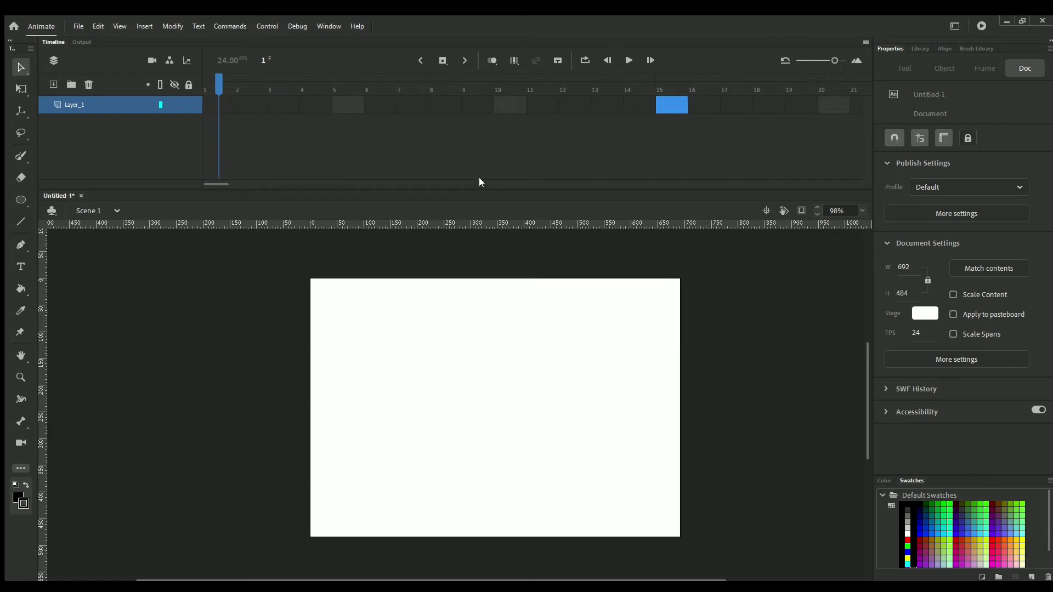
pyautogui.moveTo(219, 185); pyautogui.dragTo(163, 213)
pyautogui.moveTo(829, 57); pyautogui.dragTo(801, 60)
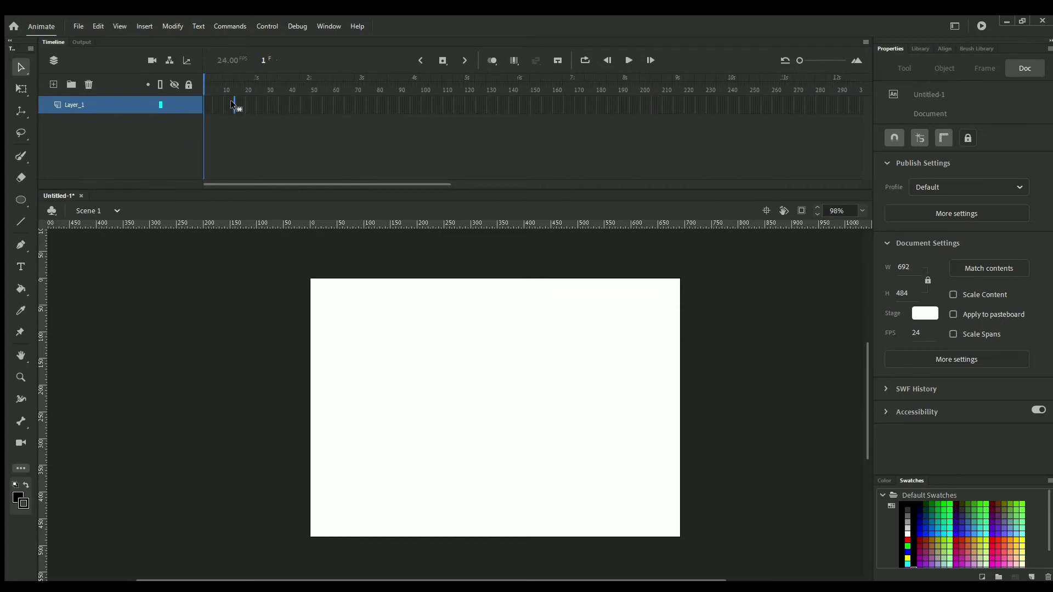
pyautogui.moveTo(796, 55); pyautogui.dragTo(805, 54)
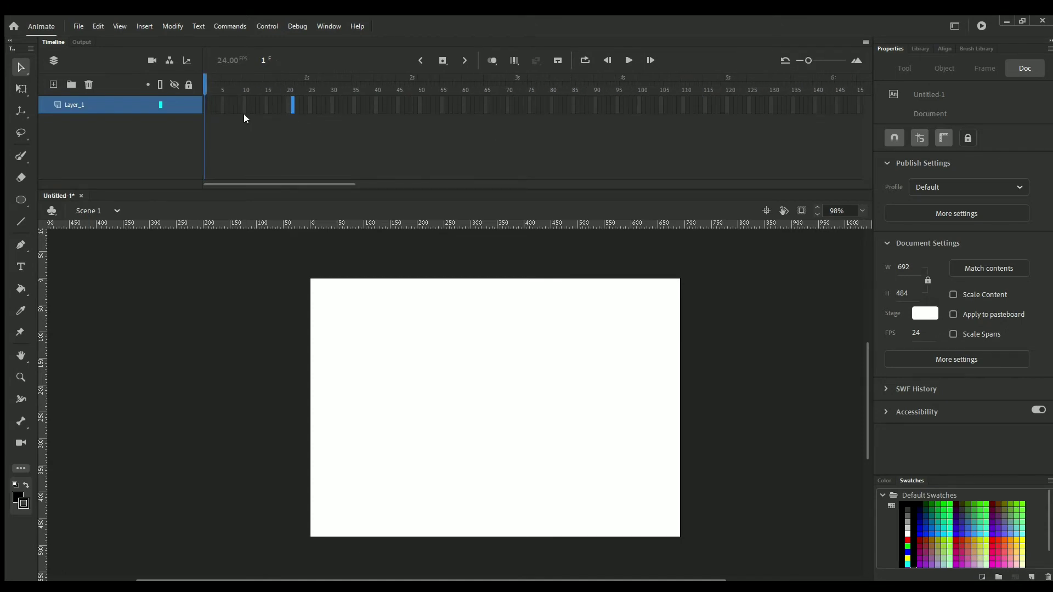
# Add four new layers above Layer_1 and create a layer folder above them
pyautogui.click(53, 84)
pyautogui.click(53, 84)
pyautogui.click(52, 84)
pyautogui.click(53, 84)
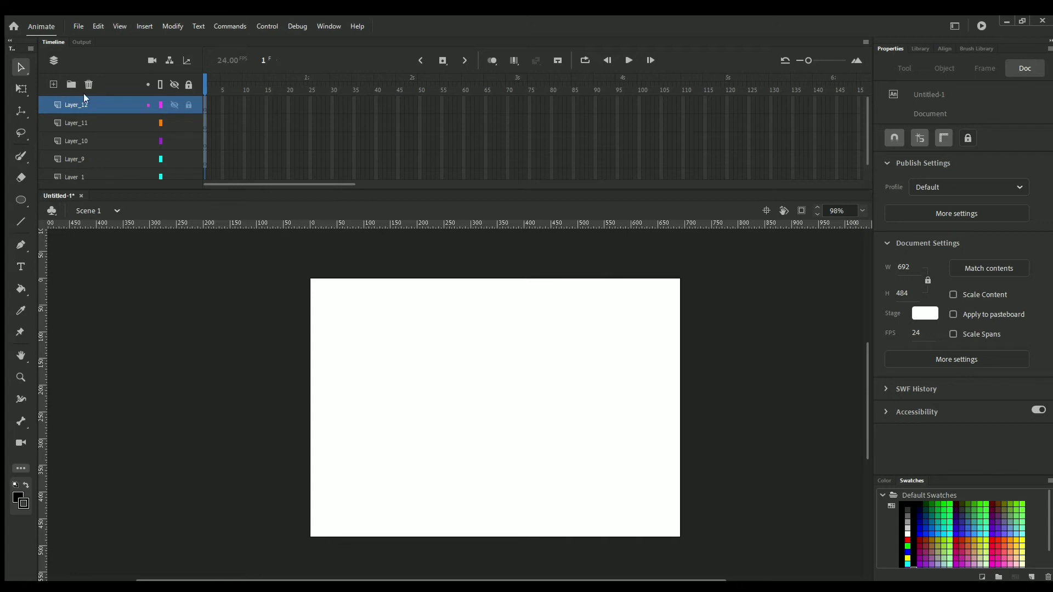
pyautogui.click(71, 84)
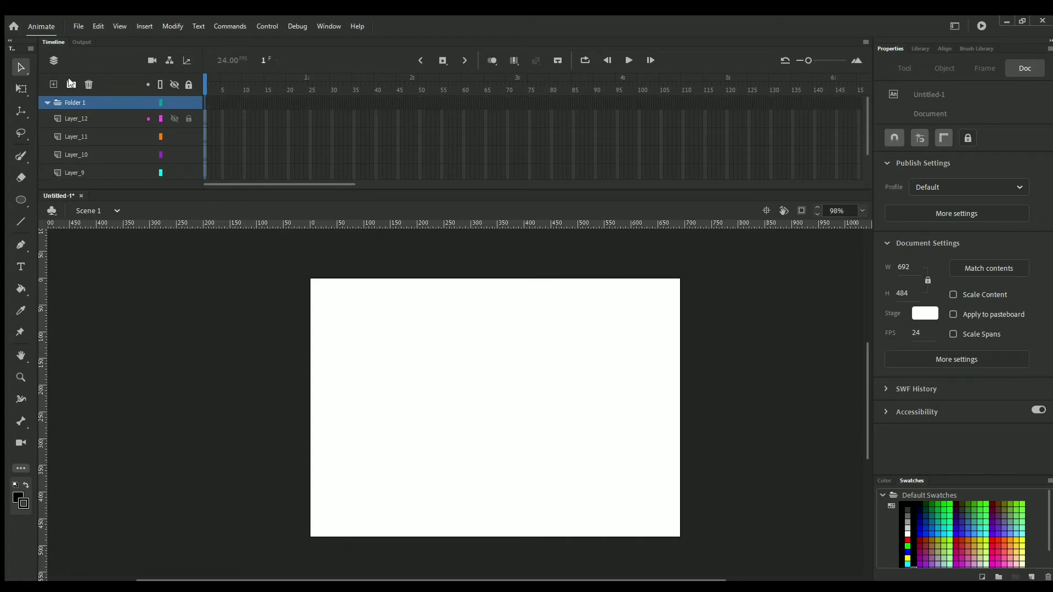
# Move Layer_12, Layer_11, Layer_10, Layer_9 and Layer_1 into Folder 1
pyautogui.moveTo(76, 111)
pyautogui.mouseDown()
pyautogui.moveTo(82, 100)
pyautogui.moveTo(74, 133)
pyautogui.moveTo(80, 101)
pyautogui.mouseUp()
pyautogui.moveTo(71, 151); pyautogui.dragTo(80, 102)
pyautogui.moveTo(62, 172); pyautogui.dragTo(68, 117)
pyautogui.scroll(-2, 68, 130)
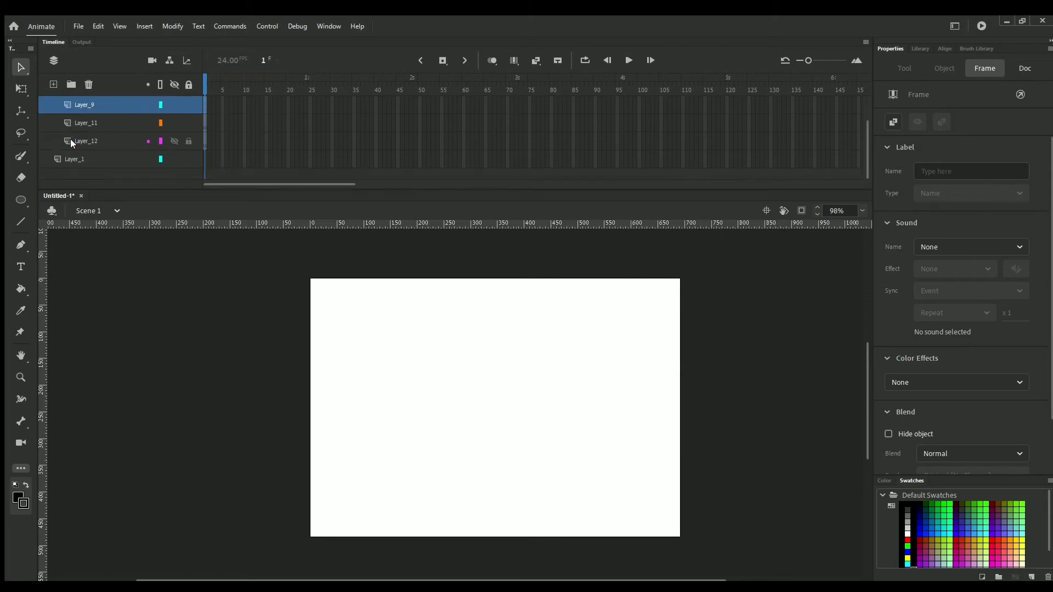
pyautogui.moveTo(72, 158); pyautogui.dragTo(77, 136)
pyautogui.scroll(2, 78, 134)
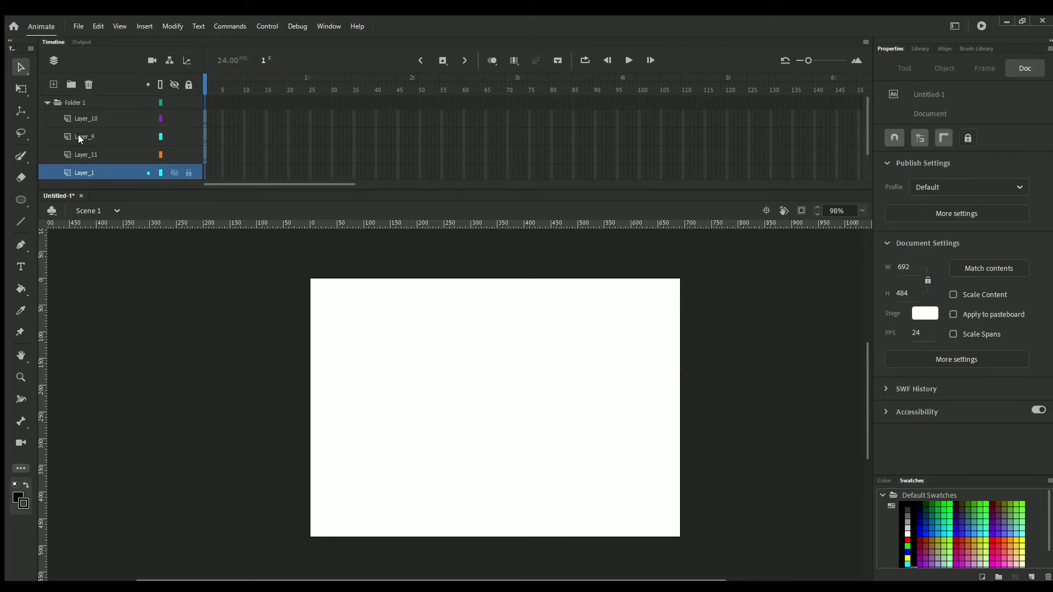
# Delete Folder 1 together with all the layers inside it
pyautogui.click(70, 100)
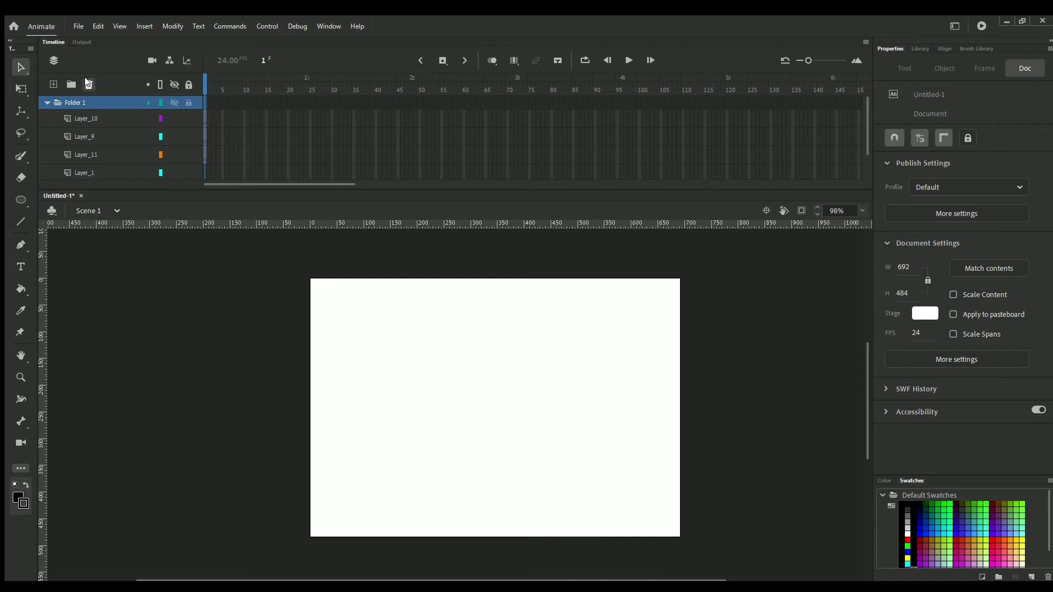
pyautogui.click(88, 84)
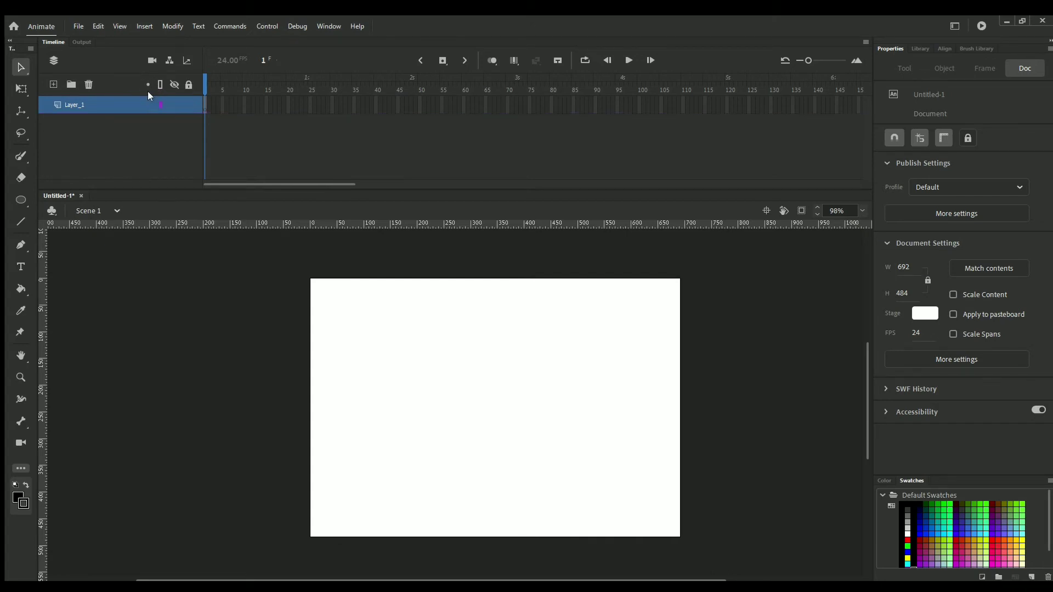
# Draw a black oval near the centre of the stage and turn outline display for all layers on and off
pyautogui.click(21, 200)
pyautogui.moveTo(410, 325); pyautogui.dragTo(553, 455)
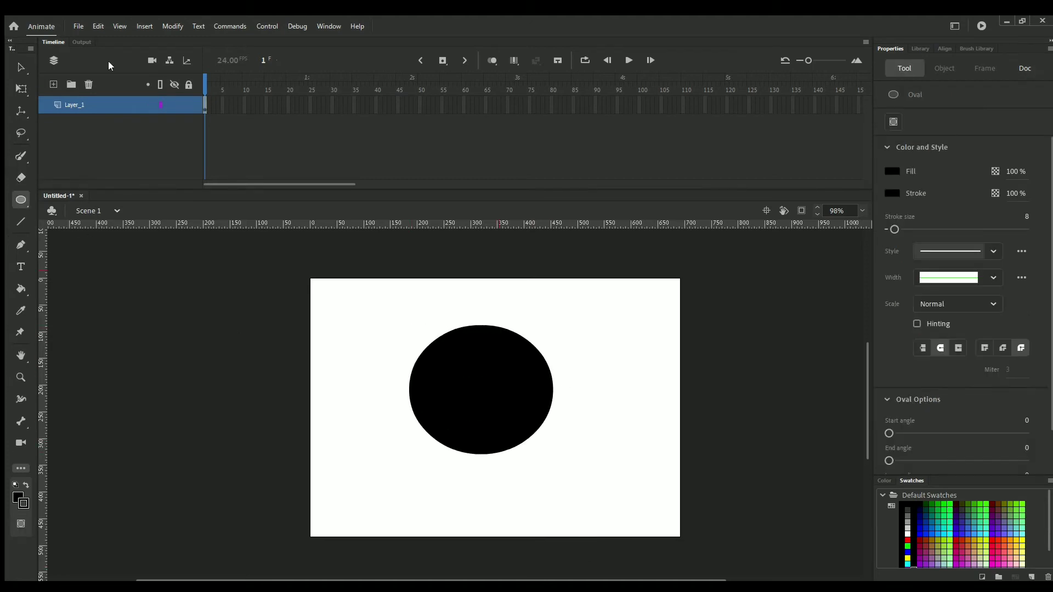
pyautogui.click(21, 67)
pyautogui.click(160, 84)
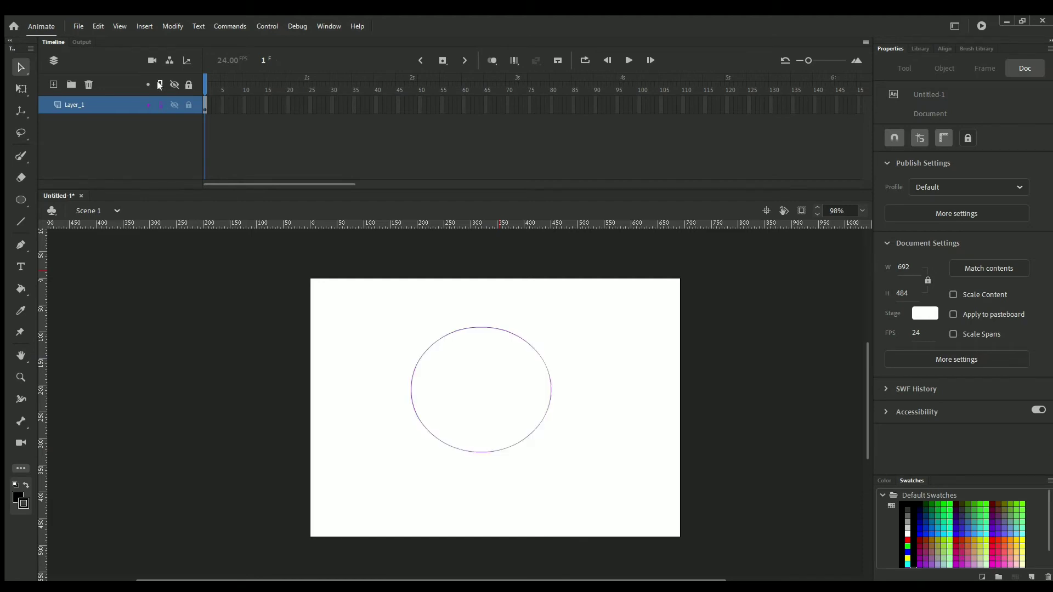
pyautogui.click(160, 85)
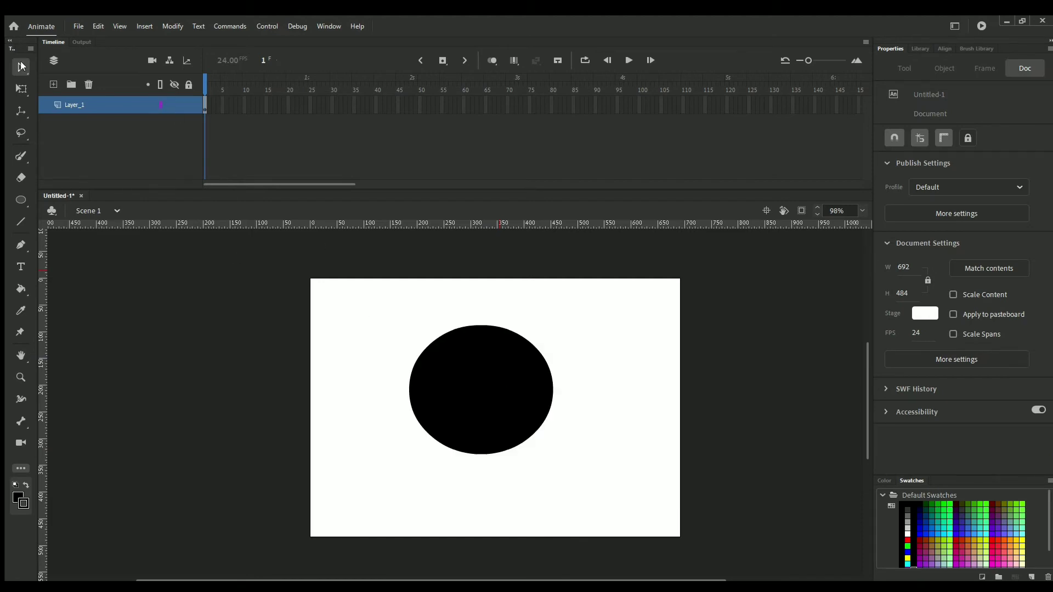
# Replace the oval with a wider black oval, about 421 by 278 px, on the lower half of the stage
pyautogui.moveTo(335, 299); pyautogui.dragTo(616, 508)
pyautogui.press('Delete')
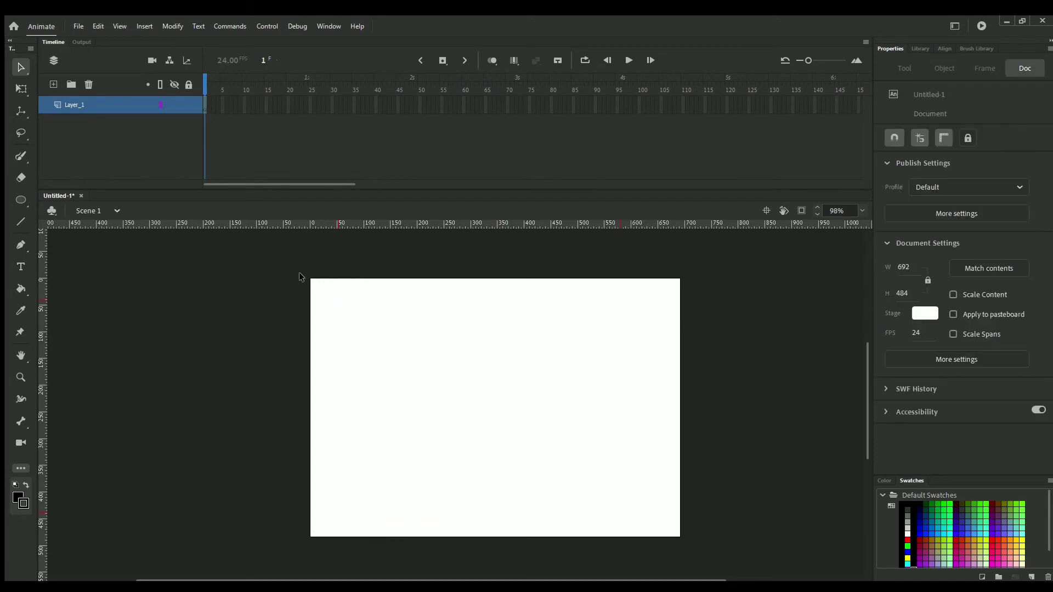
pyautogui.click(21, 200)
pyautogui.moveTo(384, 376); pyautogui.dragTo(610, 524)
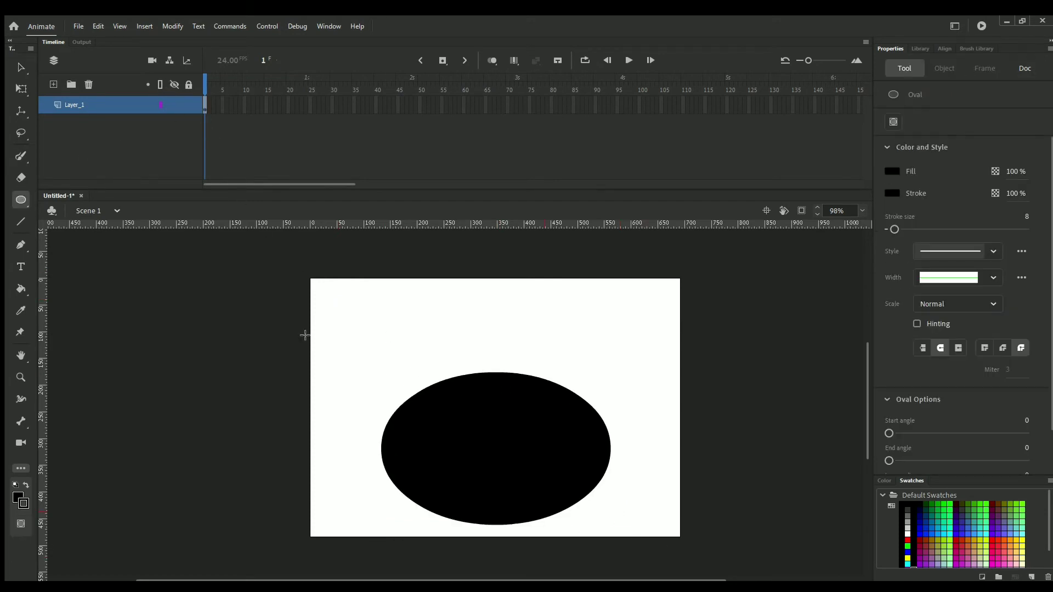
# Toggle the visibility of all layers and of Layer_1 itself several times, leaving Layer_1 hidden
pyautogui.click(172, 84)
pyautogui.click(172, 83)
pyautogui.click(173, 83)
pyautogui.click(172, 84)
pyautogui.click(173, 84)
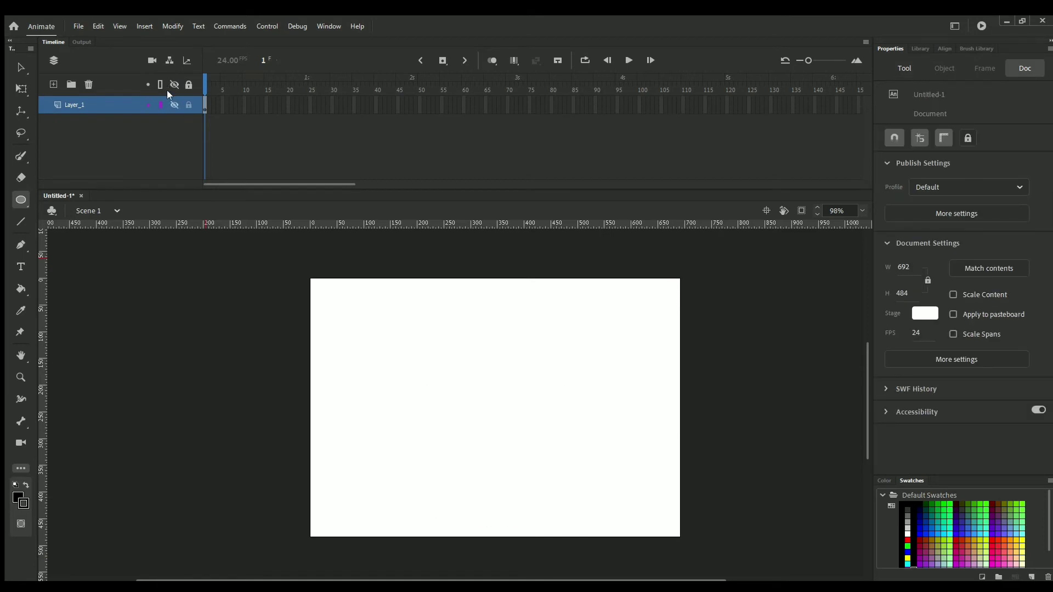
pyautogui.click(172, 106)
pyautogui.click(172, 106)
# Add two new layers above Layer_1 and make Layer_1 visible again
pyautogui.click(53, 84)
pyautogui.click(53, 84)
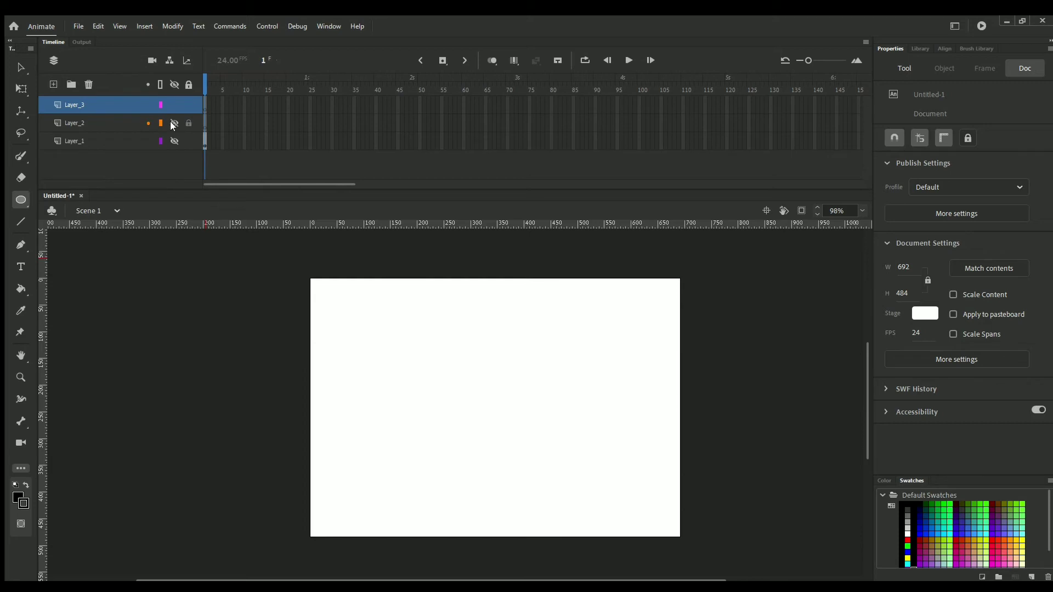
pyautogui.click(175, 141)
# Draw a small black circle in the stage's upper left on Layer_2 and another across its upper right edge on Layer_3
pyautogui.click(82, 123)
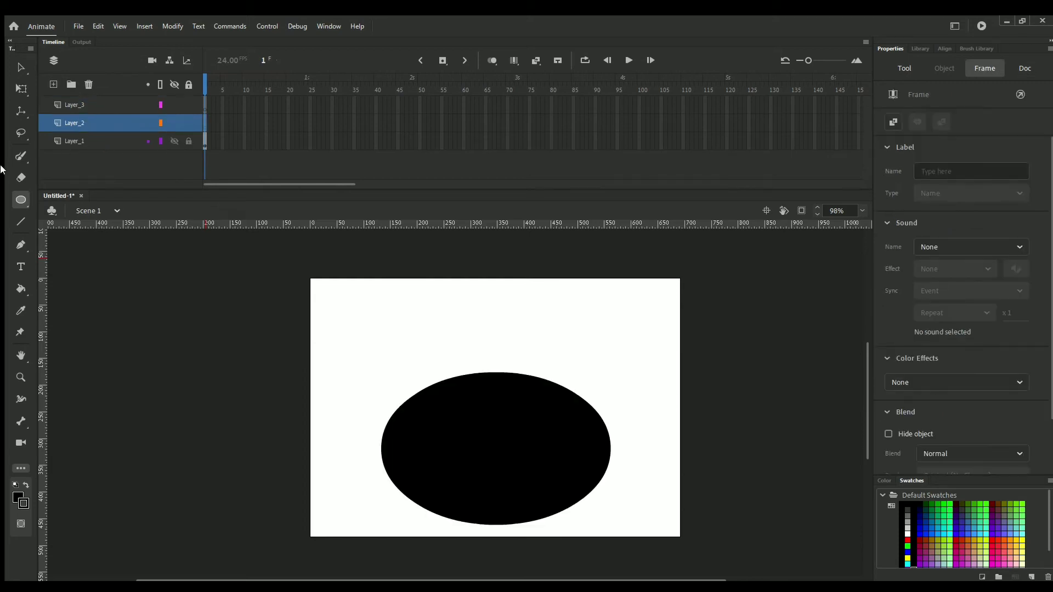
pyautogui.moveTo(357, 296); pyautogui.dragTo(427, 368)
pyautogui.click(110, 103)
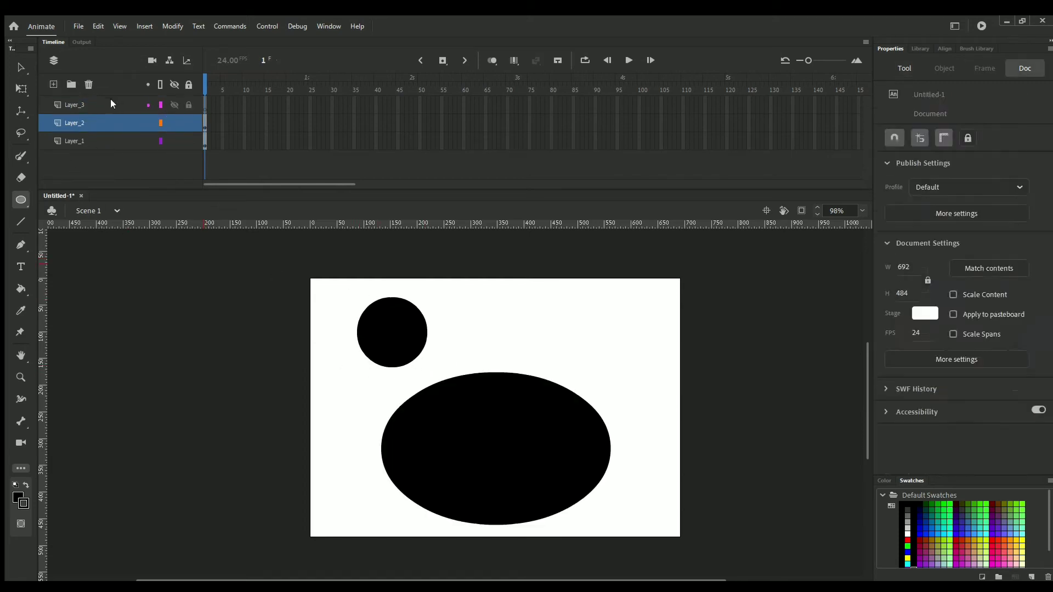
pyautogui.moveTo(635, 300); pyautogui.dragTo(719, 385)
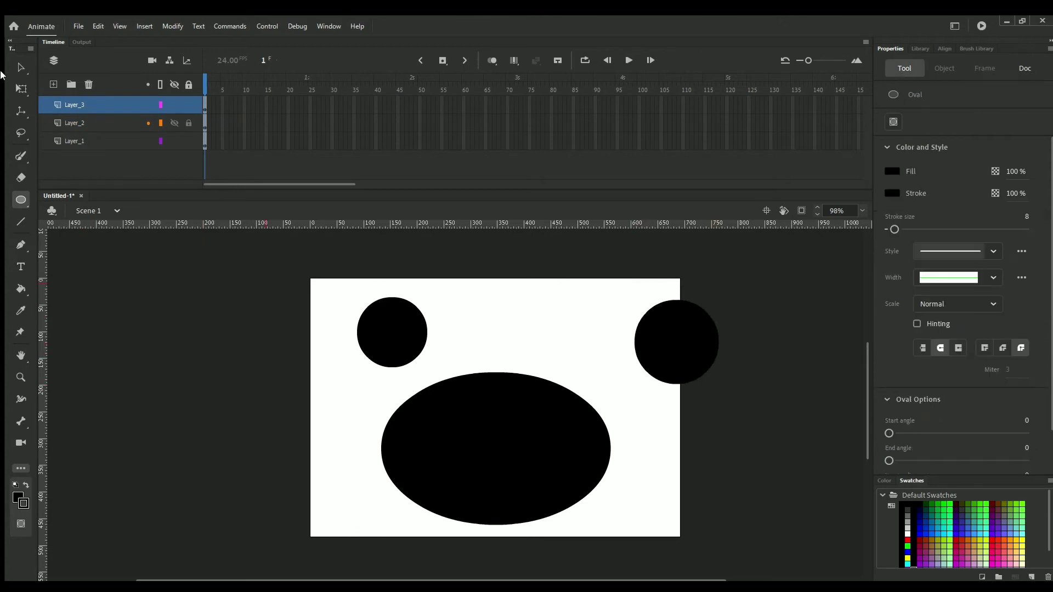
# Hide and show all layers at once, and hide and show Layer_1, Layer_2 and Layer_3 individually
pyautogui.click(20, 68)
pyautogui.click(173, 84)
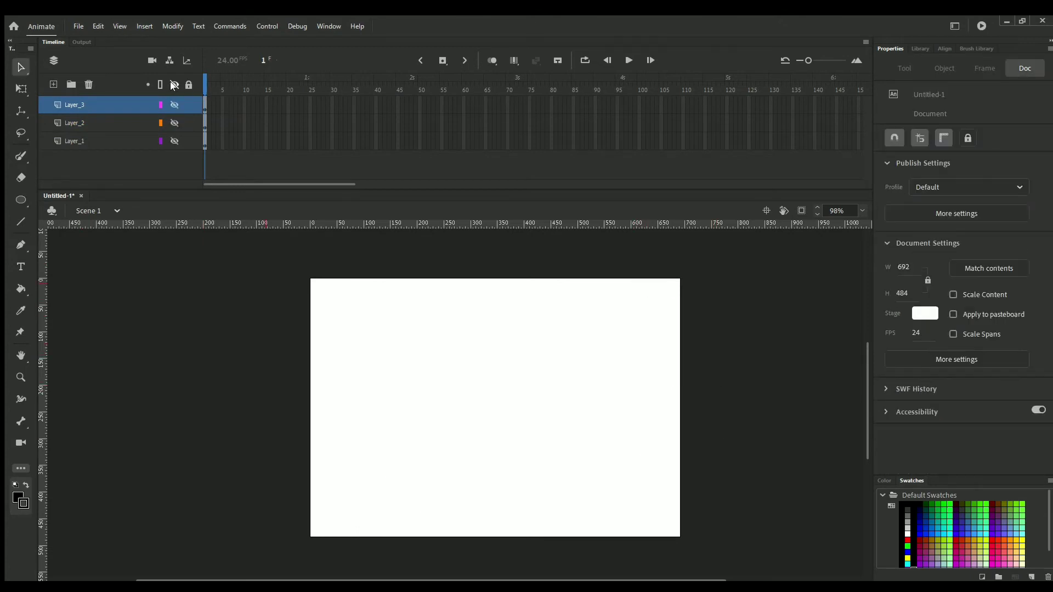
pyautogui.click(174, 85)
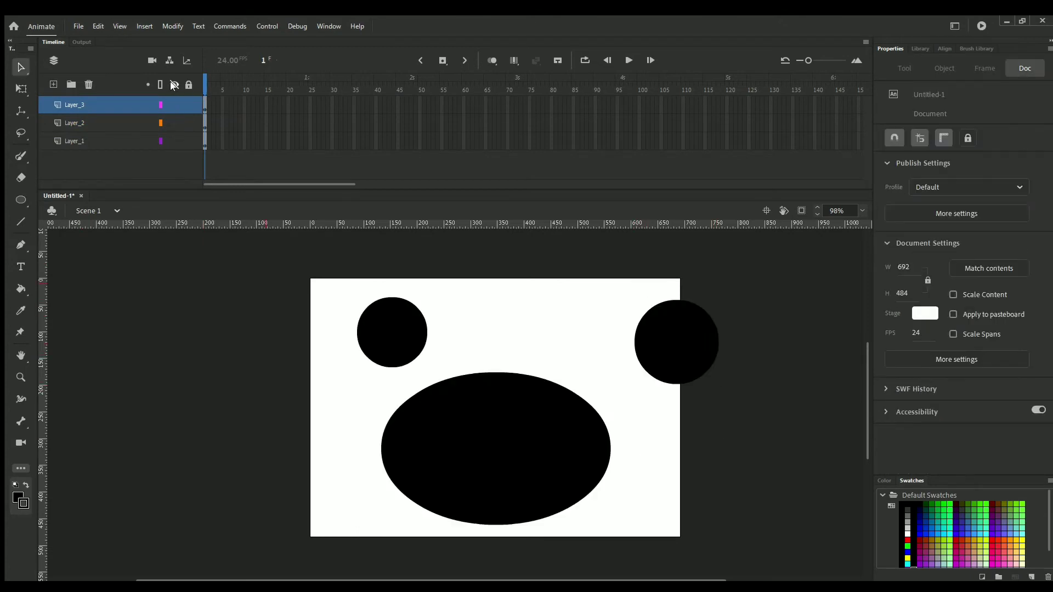
pyautogui.click(174, 141)
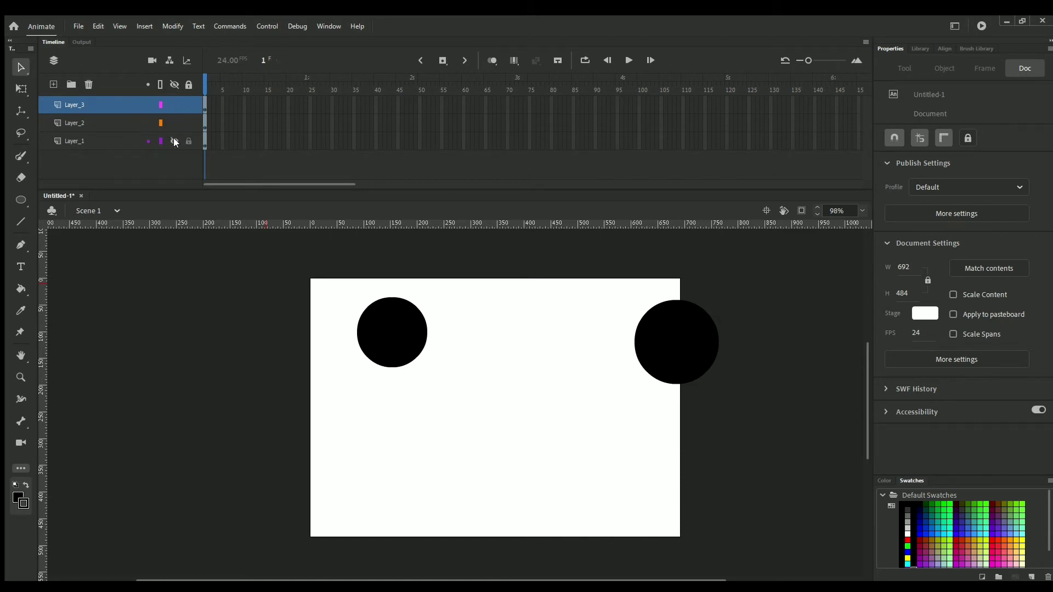
pyautogui.click(174, 123)
pyautogui.click(169, 104)
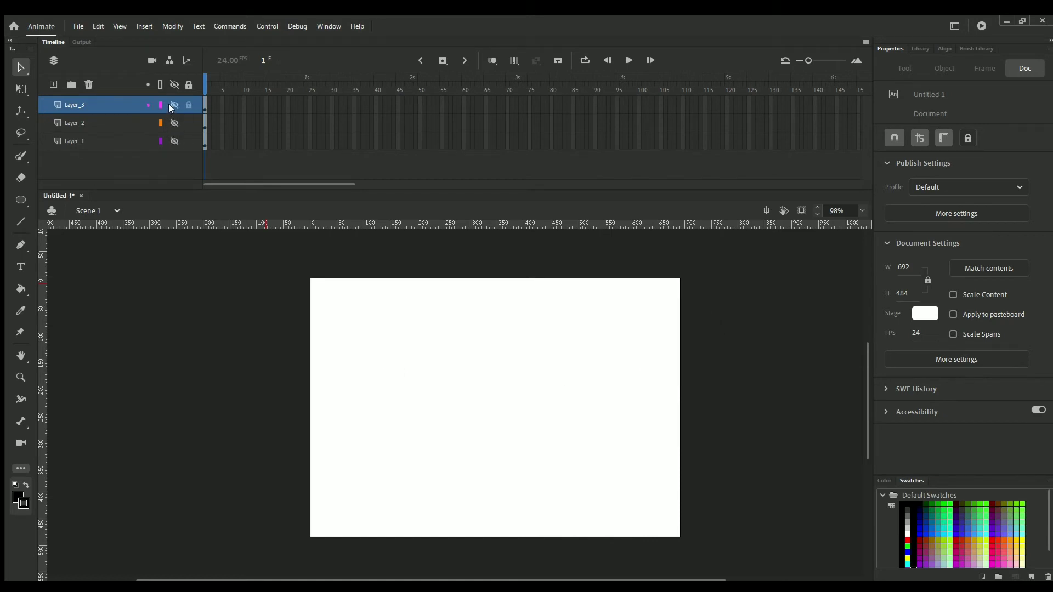
pyautogui.click(169, 105)
pyautogui.click(173, 123)
pyautogui.click(171, 137)
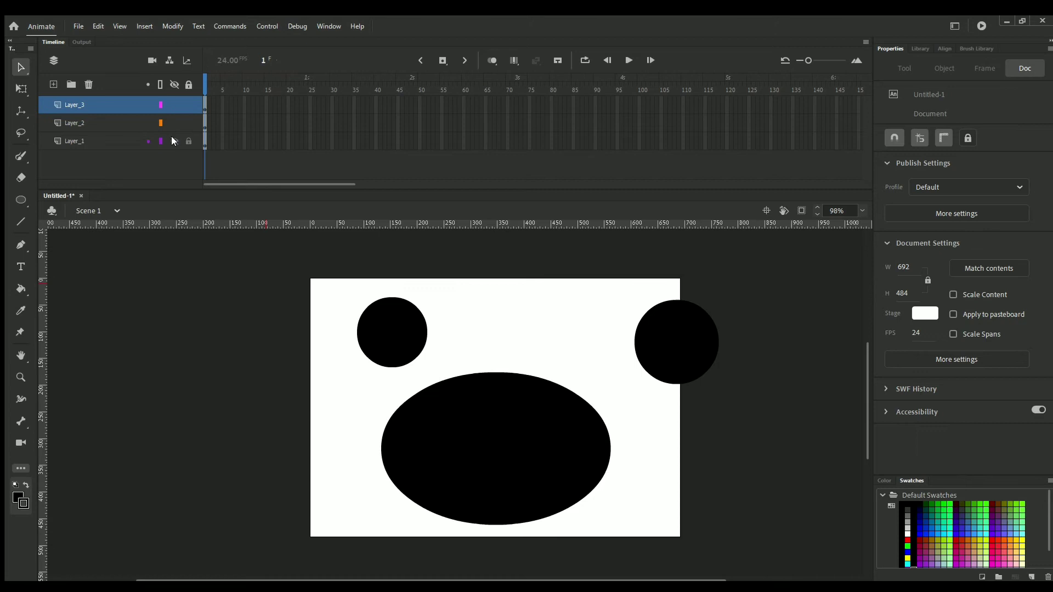
# Delete Layer_2 and Layer_3 so that only Layer_1 with the large oval is left
pyautogui.click(51, 120)
pyautogui.click(88, 83)
pyautogui.click(82, 106)
pyautogui.click(89, 84)
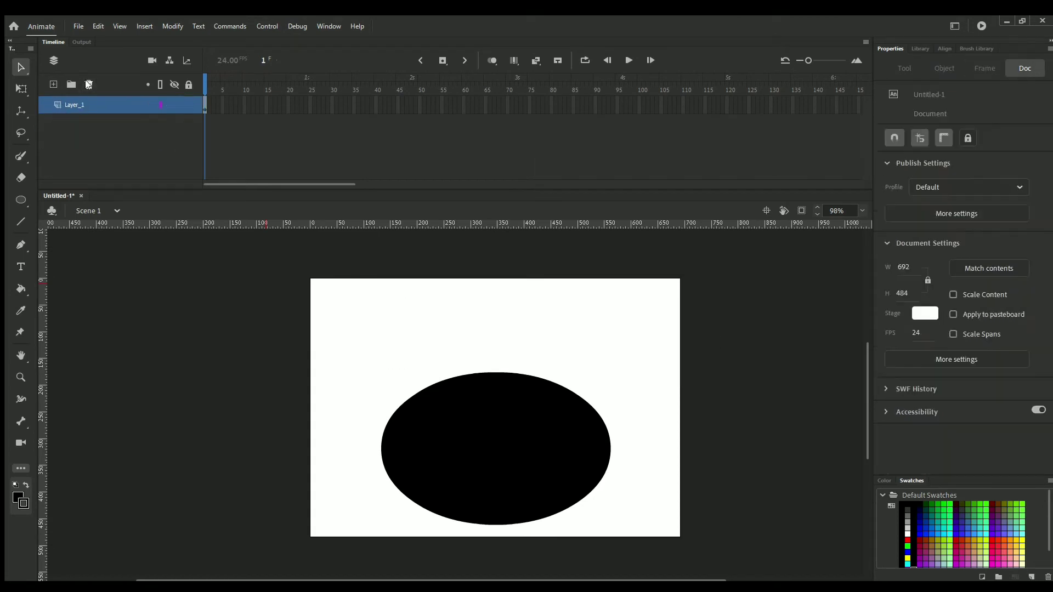
# Lock all layers and try area-selecting the oval, and unlock them to select part of it
pyautogui.click(188, 83)
pyautogui.click(188, 84)
pyautogui.click(188, 84)
pyautogui.moveTo(445, 386); pyautogui.dragTo(553, 550)
pyautogui.moveTo(451, 354); pyautogui.dragTo(620, 546)
pyautogui.moveTo(450, 405); pyautogui.dragTo(662, 524)
pyautogui.click(185, 86)
pyautogui.moveTo(367, 338); pyautogui.dragTo(586, 490)
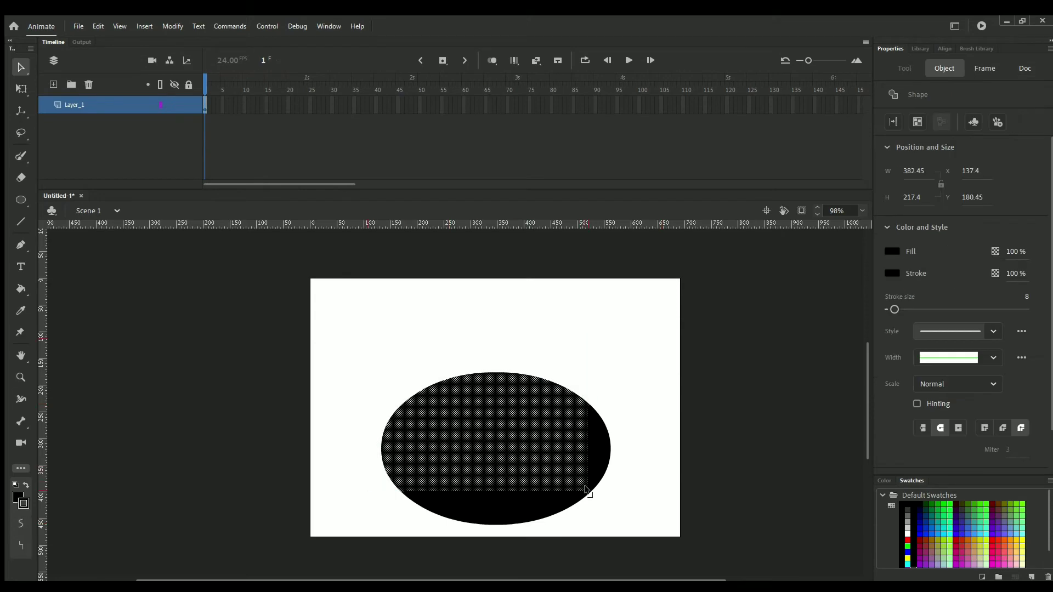
# Try selecting the oval through its layer, by partial and full area selections and by its fill alone, and deselect it
pyautogui.click(168, 99)
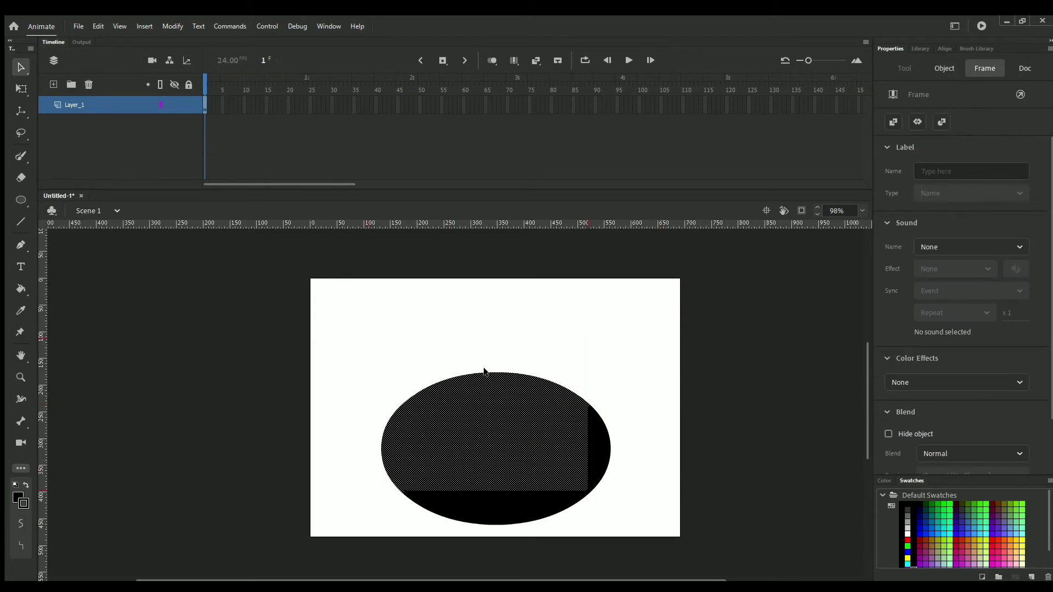
pyautogui.click(458, 337)
pyautogui.moveTo(373, 329); pyautogui.dragTo(566, 460)
pyautogui.click(639, 412)
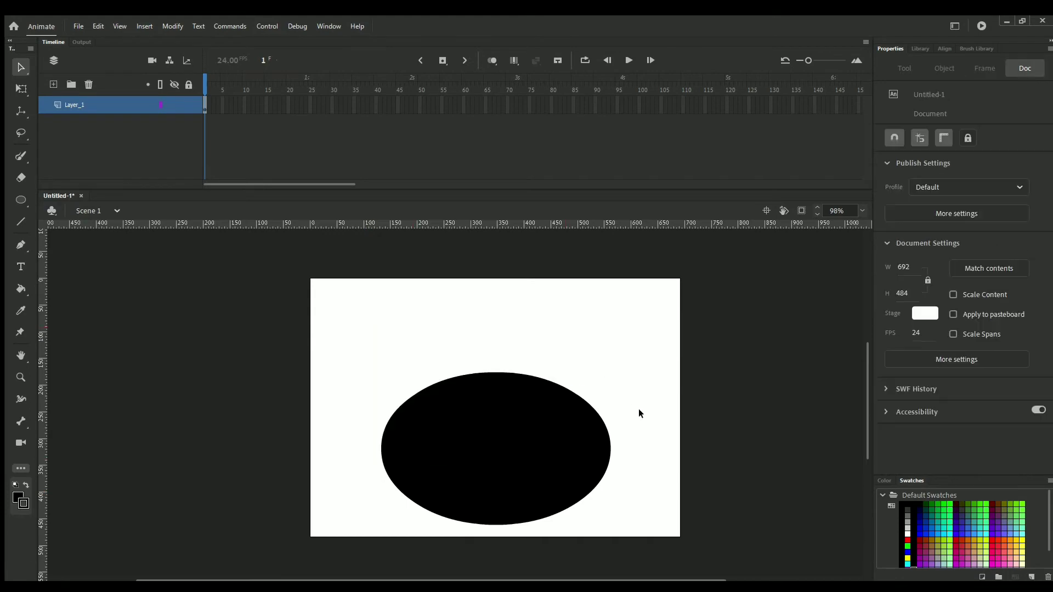
pyautogui.moveTo(639, 411); pyautogui.dragTo(463, 501)
pyautogui.moveTo(272, 347); pyautogui.dragTo(694, 577)
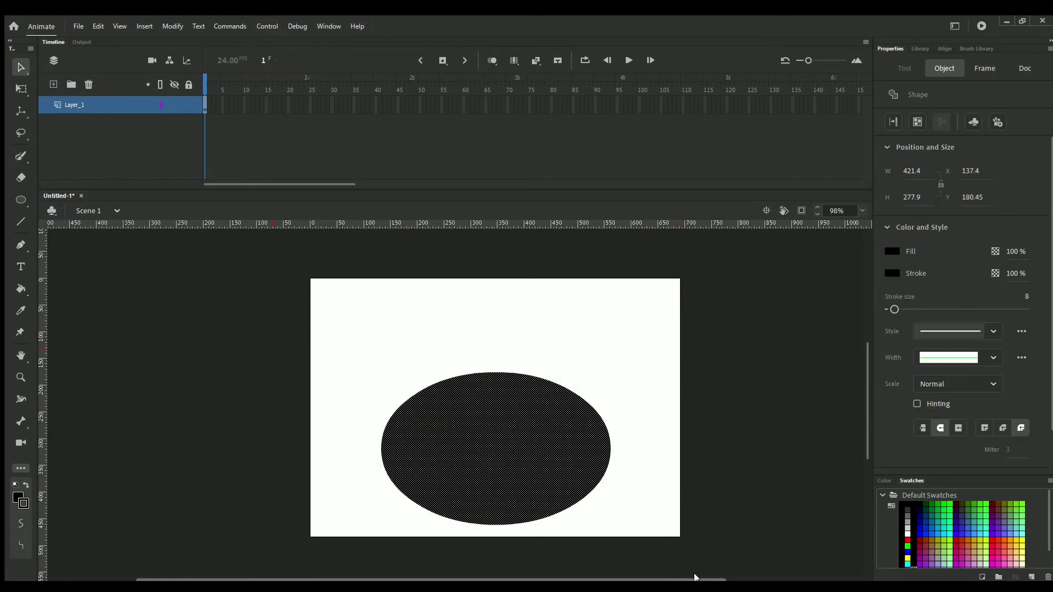
pyautogui.click(282, 395)
pyautogui.click(477, 454)
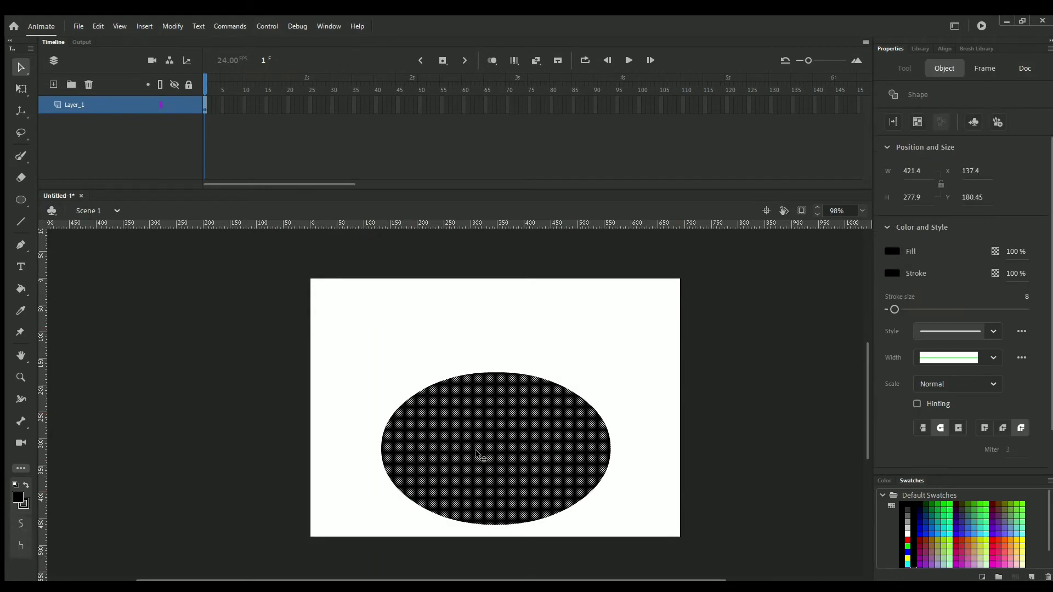
pyautogui.click(373, 388)
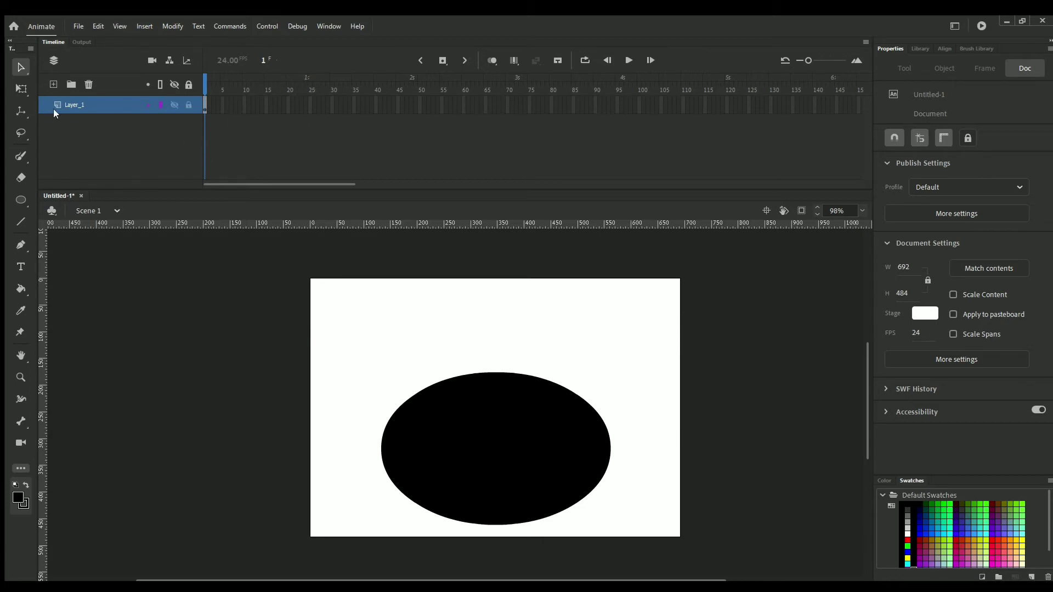
# Select the contents of Layer_1 through the timeline and delete the large black oval from the stage
pyautogui.click(70, 104)
pyautogui.click(371, 97)
pyautogui.click(108, 100)
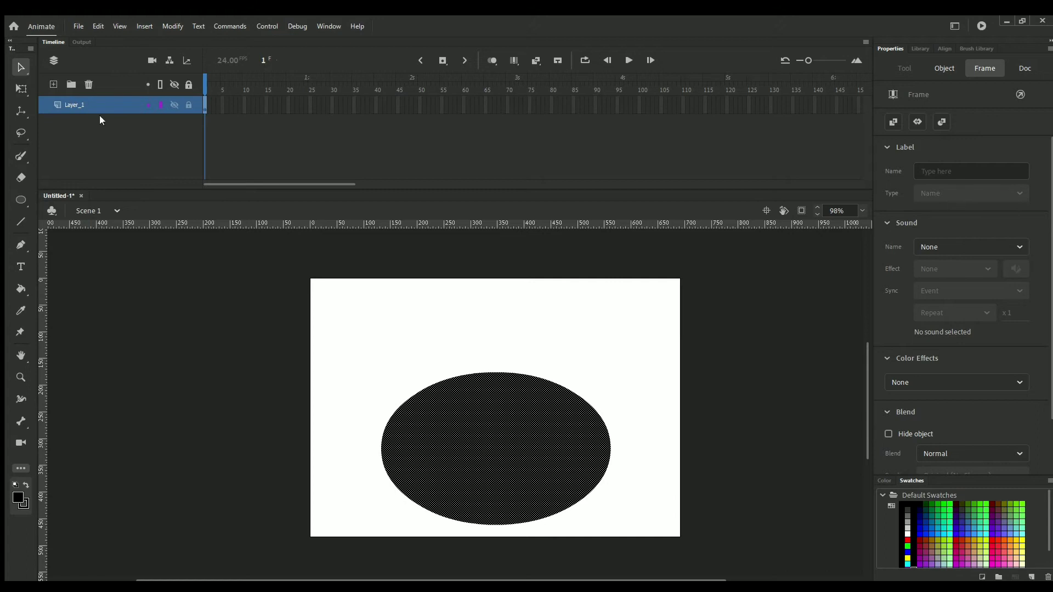
pyautogui.click(235, 105)
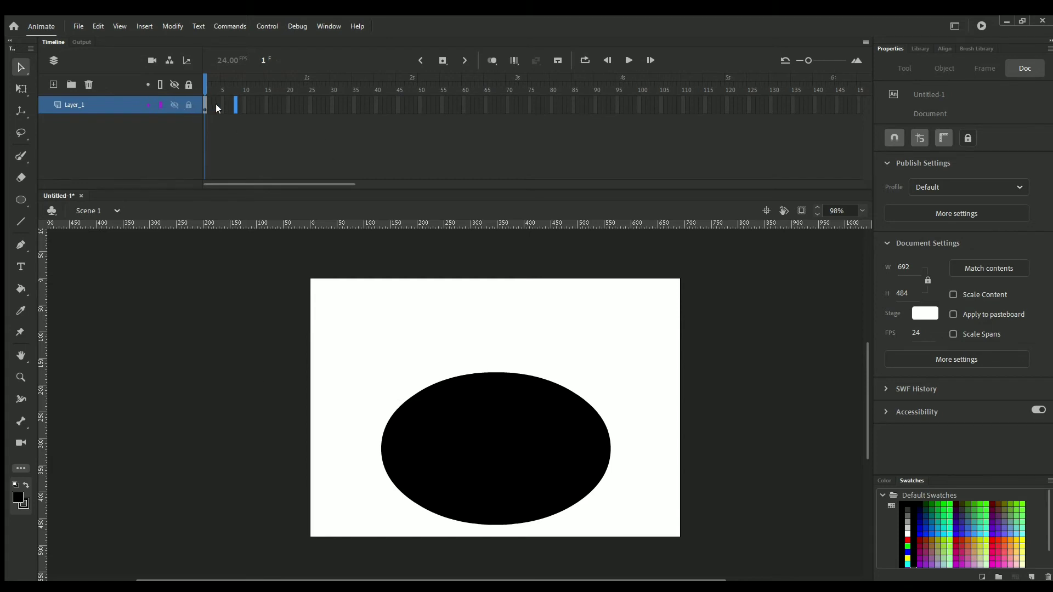
pyautogui.click(84, 104)
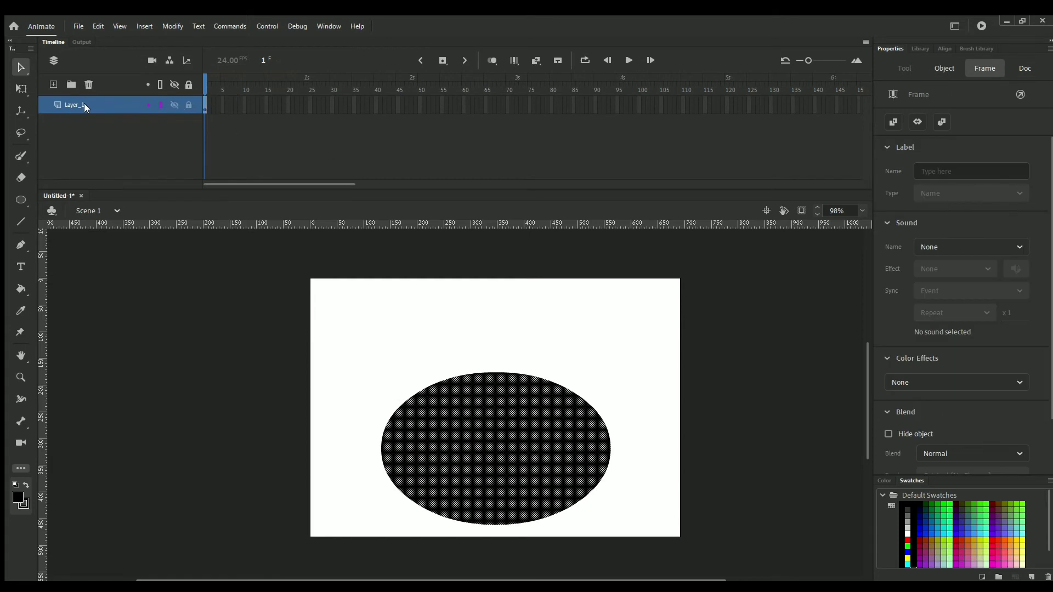
pyautogui.click(457, 405)
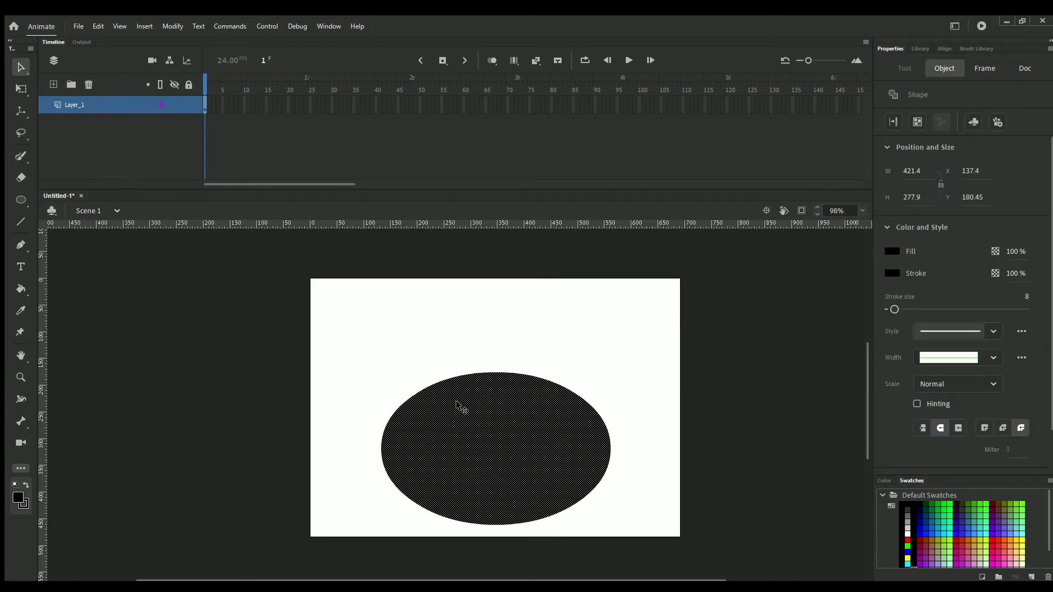
pyautogui.press('Delete')
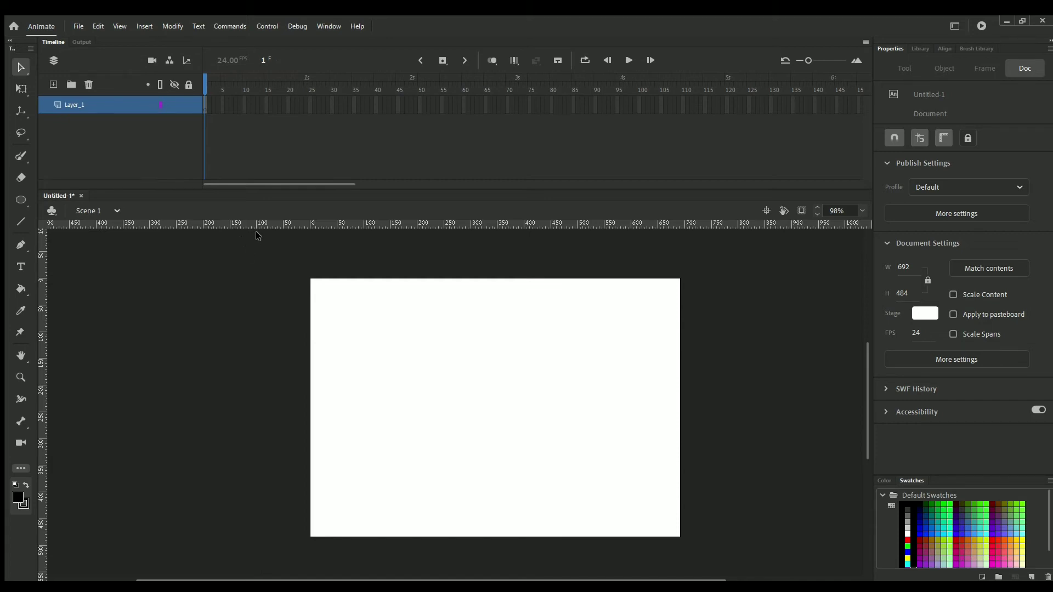
# Extend Layer_1's empty frame span to frame 30
pyautogui.click(203, 103)
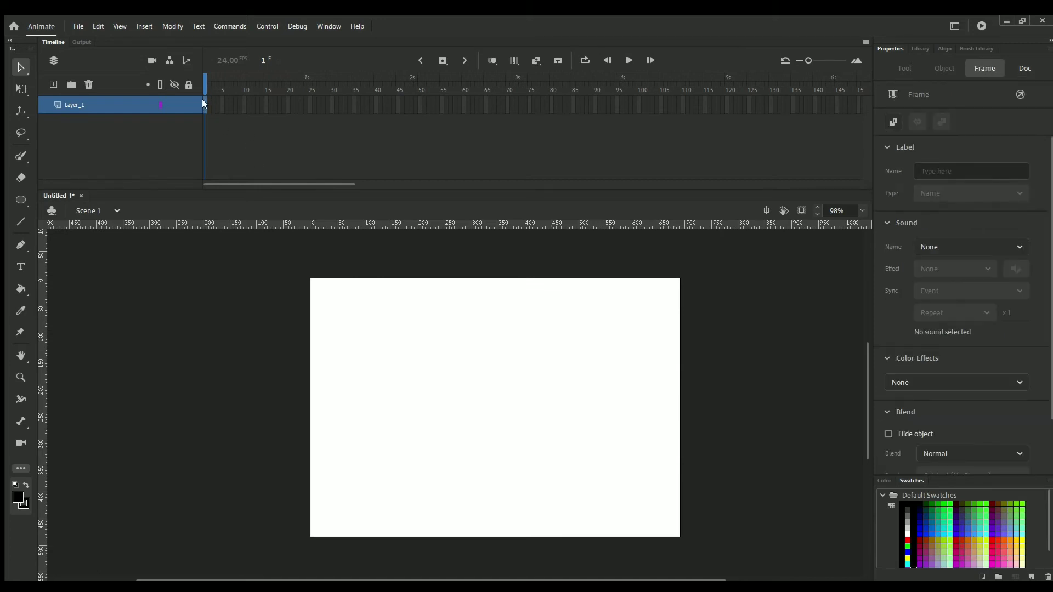
pyautogui.click(468, 105)
pyautogui.click(336, 104)
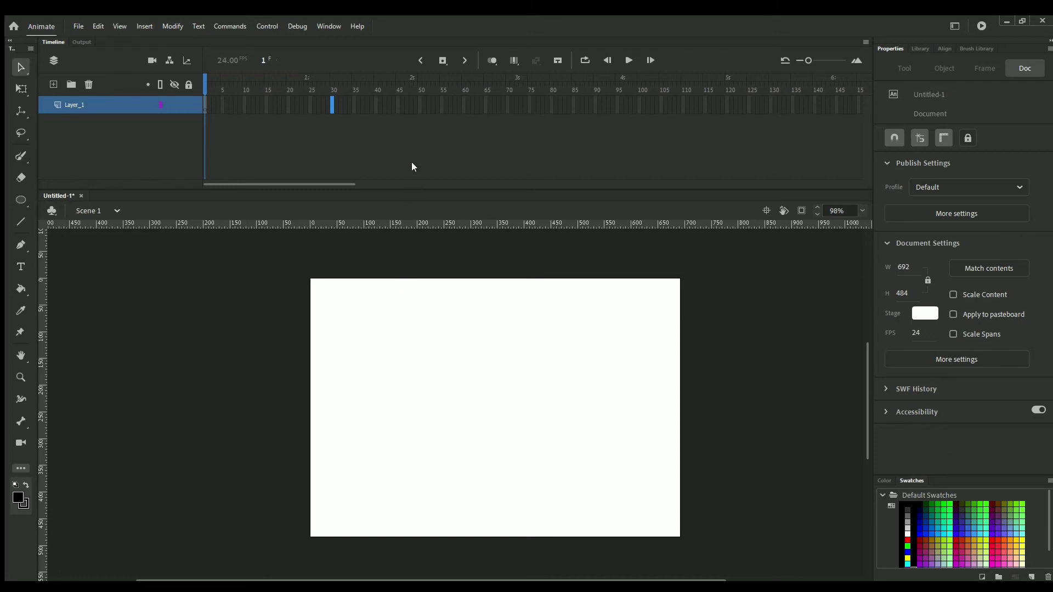
pyautogui.press('F5')
pyautogui.click(382, 108)
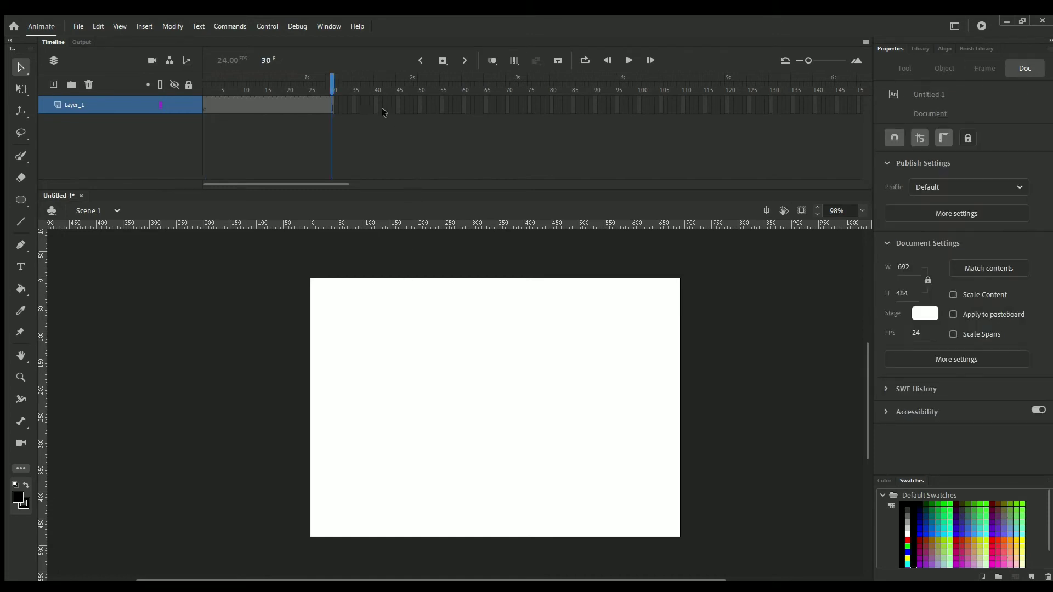
# Paint two freehand curved strokes side by side on the stage at frame 30 of Layer_1 using the Paint Brush
pyautogui.click(329, 102)
pyautogui.moveTo(331, 79); pyautogui.dragTo(297, 81)
pyautogui.click(329, 103)
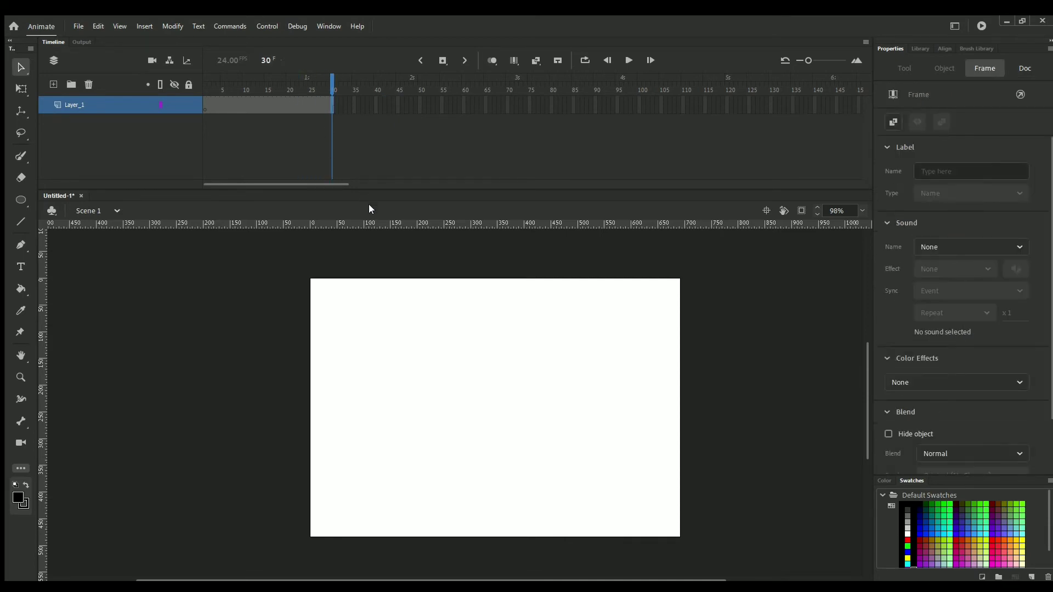
pyautogui.click(21, 156)
pyautogui.moveTo(378, 347); pyautogui.dragTo(354, 416)
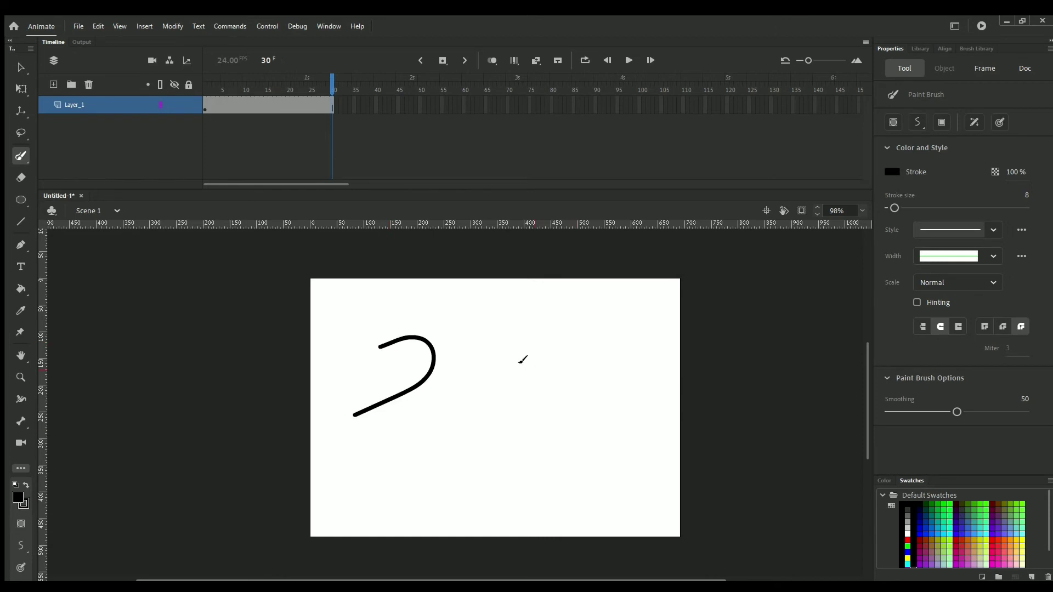
pyautogui.moveTo(512, 345)
pyautogui.mouseDown()
pyautogui.moveTo(494, 449)
pyautogui.moveTo(571, 460)
pyautogui.mouseUp()
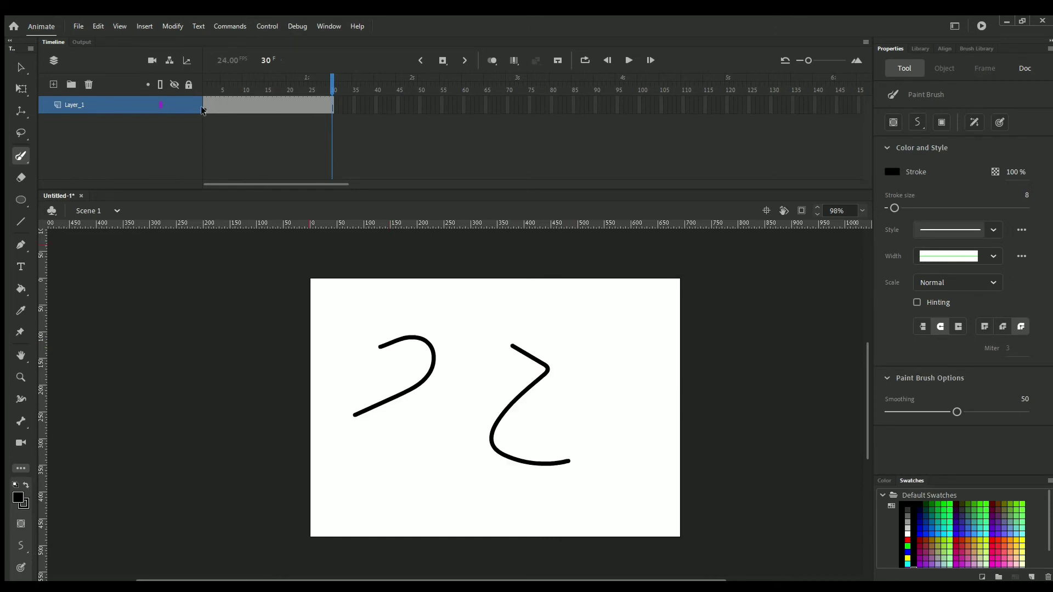
# Play the timeline from frame 1 to view the painted strokes across the layer's frames
pyautogui.click(204, 107)
pyautogui.press('Return')
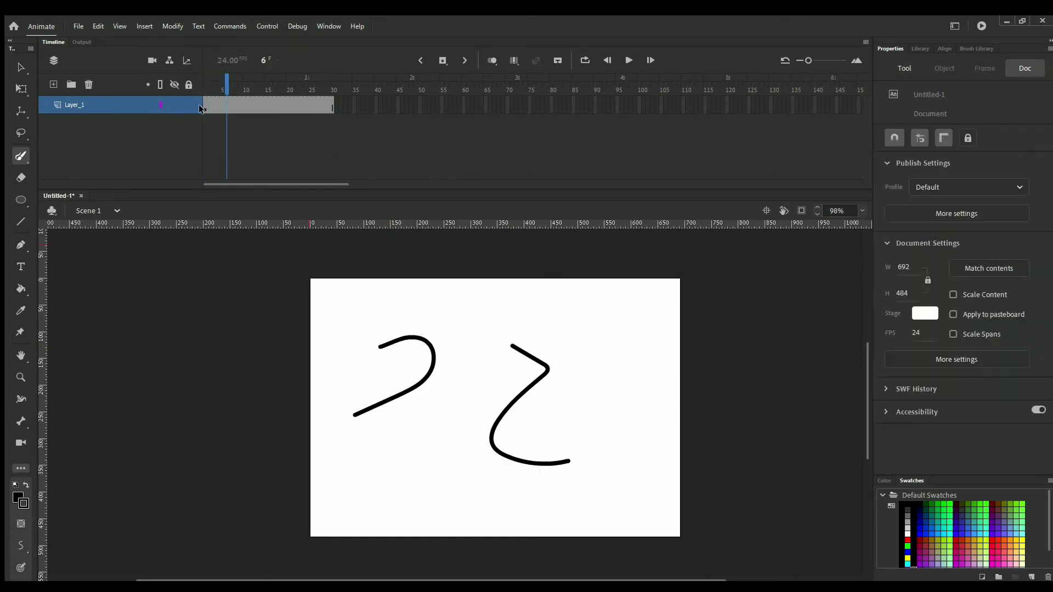
pyautogui.click(201, 107)
pyautogui.press('Return')
pyautogui.click(202, 107)
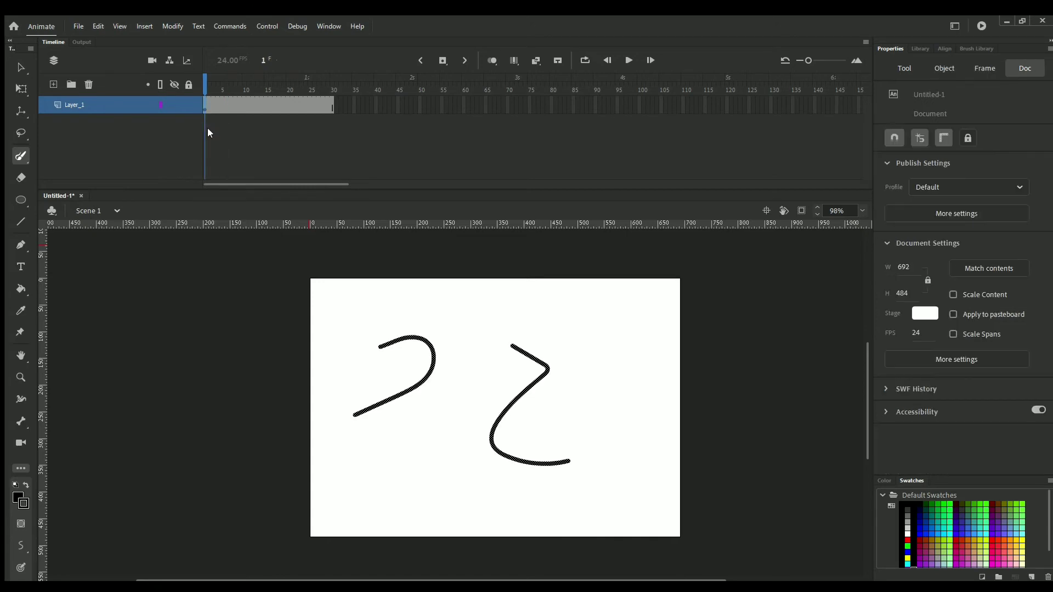
# Undo the painted strokes so the stage is empty again
pyautogui.hotkey('ctrl', 'z')
pyautogui.hotkey('ctrl', 'z')
pyautogui.hotkey('ctrl', 'z')
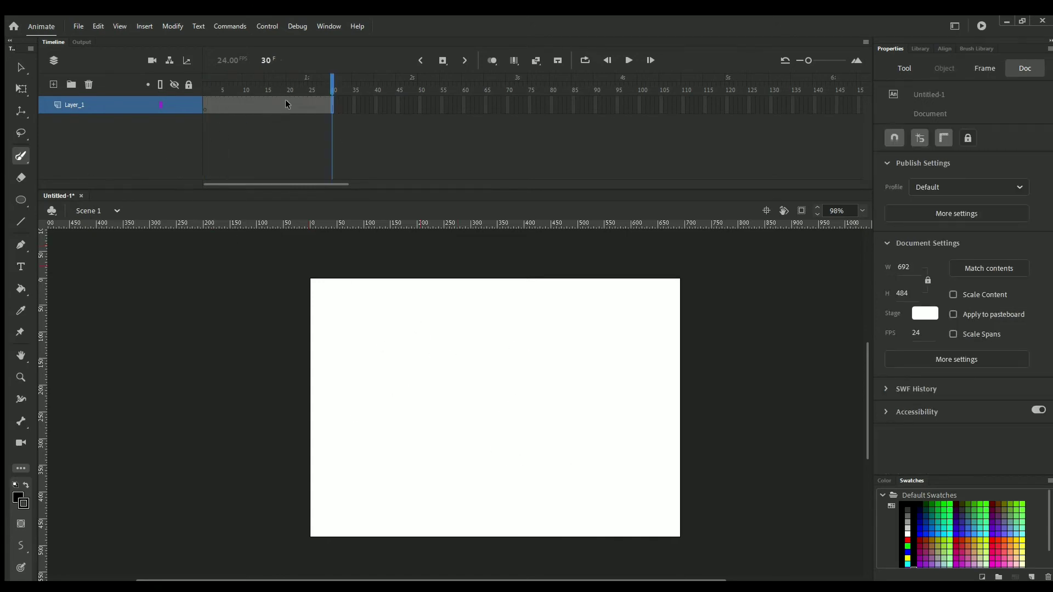
# Paint one curved stroke at frame 24, select the layer's frames to compare them, and delete the stroke
pyautogui.click(305, 83)
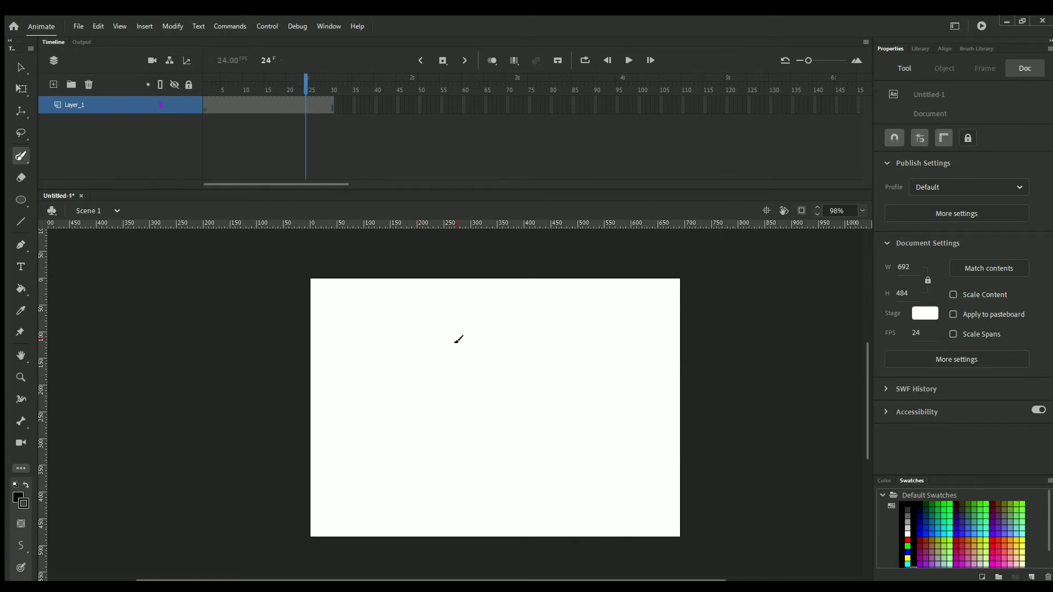
pyautogui.moveTo(456, 338)
pyautogui.mouseDown()
pyautogui.moveTo(428, 427)
pyautogui.moveTo(569, 409)
pyautogui.mouseUp()
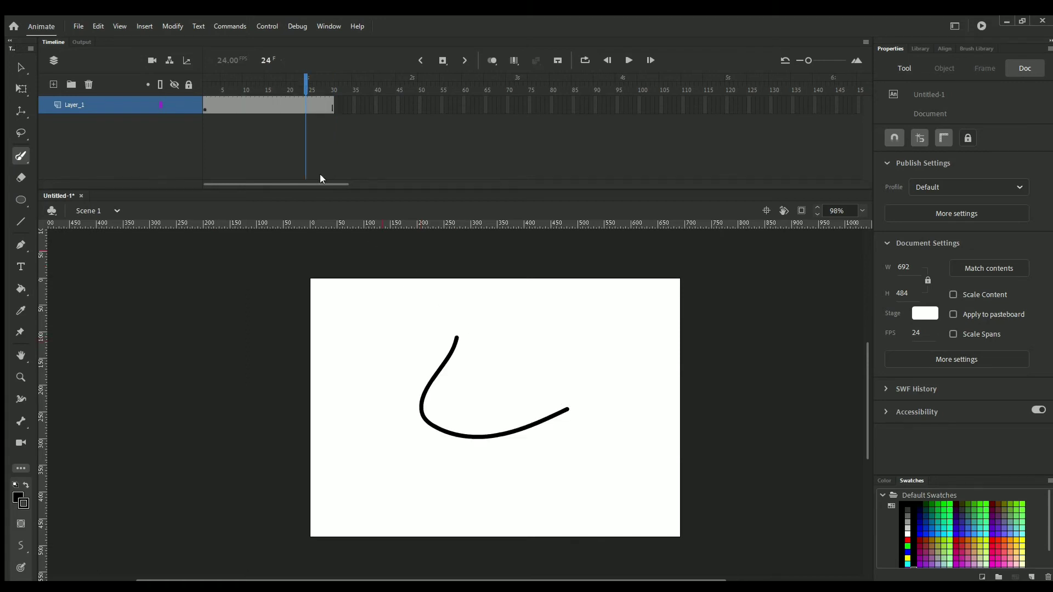
pyautogui.click(200, 107)
pyautogui.click(327, 108)
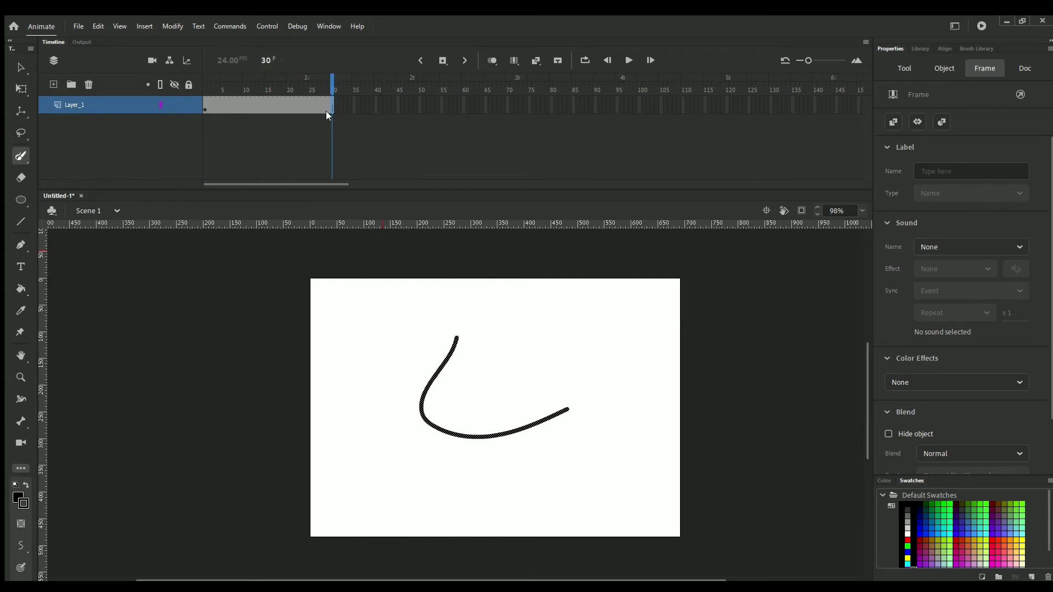
pyautogui.press('Delete')
# Examine the empty span of Layer_1 by stepping through its frames between frame 1 and frame 30
pyautogui.moveTo(345, 104); pyautogui.dragTo(284, 108)
pyautogui.click(202, 107)
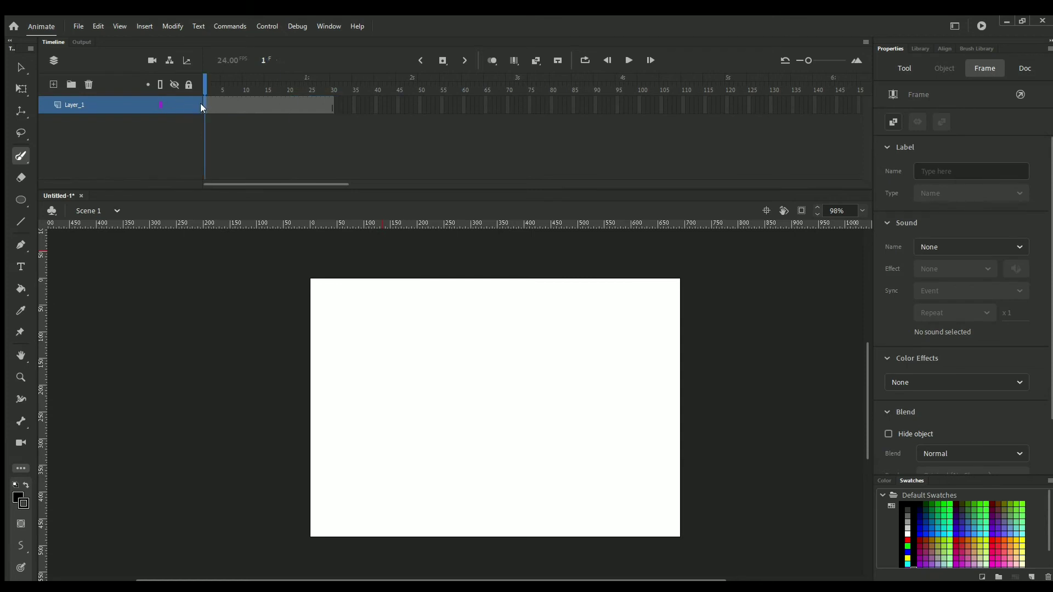
pyautogui.click(328, 105)
pyautogui.click(326, 105)
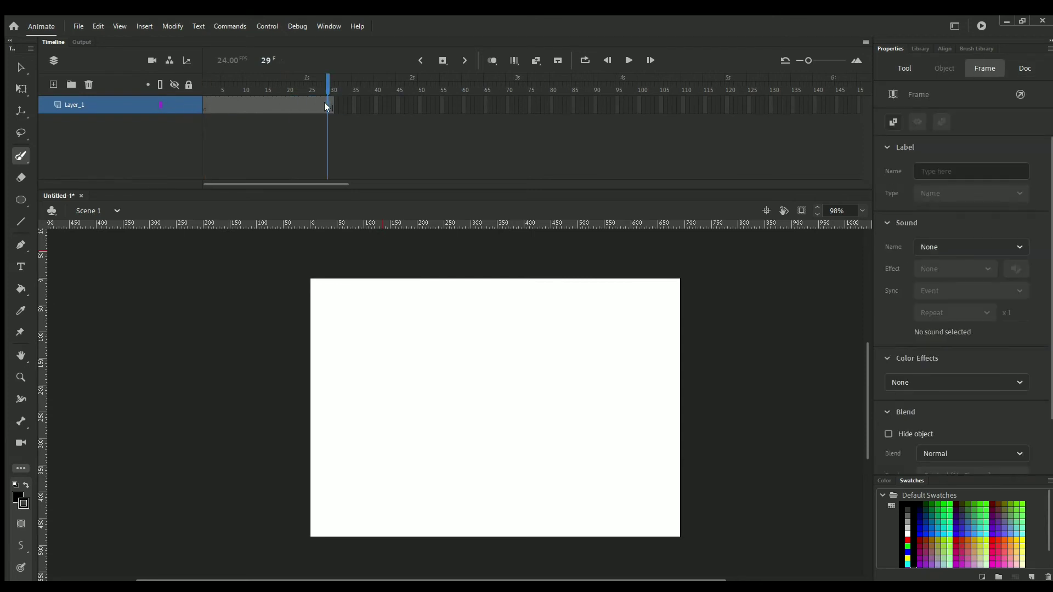
pyautogui.click(203, 110)
pyautogui.press('.')
pyautogui.press('.')
pyautogui.press('.')
pyautogui.press('.')
pyautogui.press('.')
pyautogui.press('.')
pyautogui.press('.')
pyautogui.press('.')
pyautogui.click(206, 109)
pyautogui.click(331, 113)
# Insert a keyframe at frame 35 of Layer_1 and remove all frames after frame 3
pyautogui.click(354, 106)
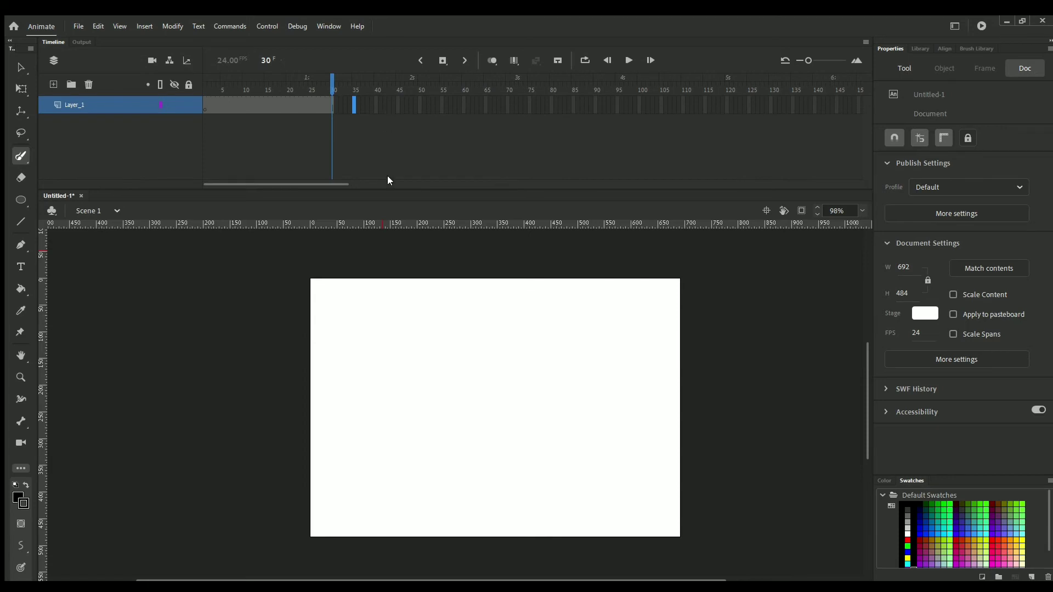
pyautogui.press('F6')
pyautogui.click(375, 110)
pyautogui.click(398, 105)
pyautogui.moveTo(351, 104); pyautogui.dragTo(218, 113)
pyautogui.hotkey('shift', 'F5')
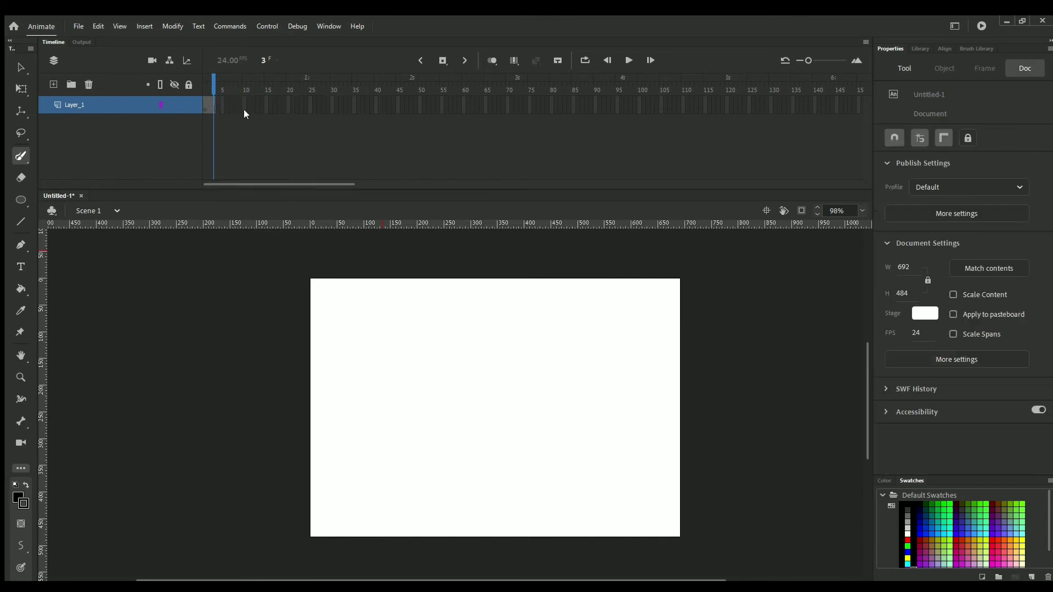
# Extend the span of Layer_1 by inserting frames up to frame 25
pyautogui.click(210, 105)
pyautogui.click(320, 104)
pyautogui.click(307, 104)
pyautogui.press('F5')
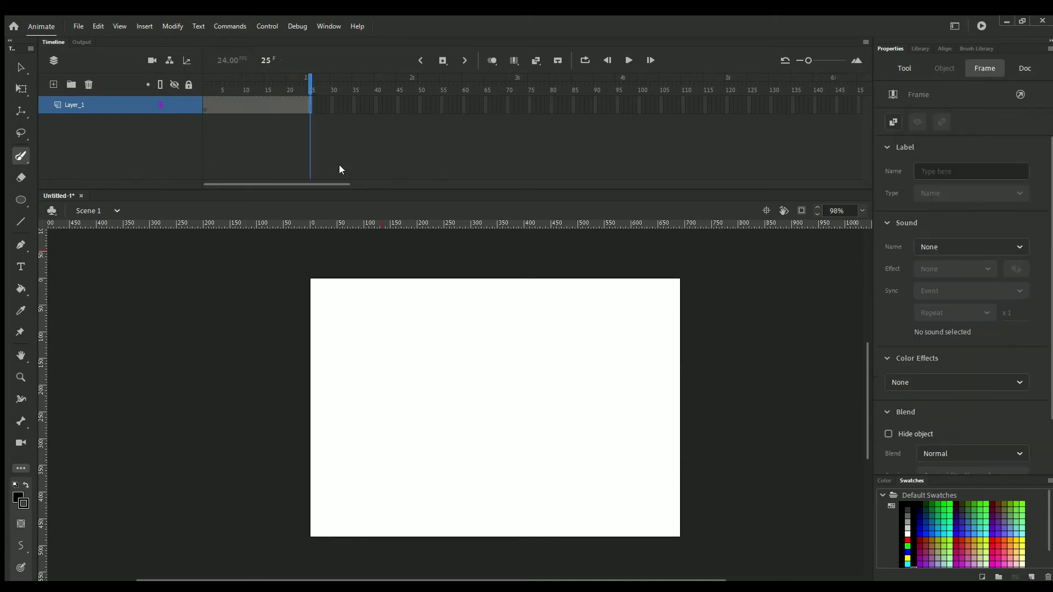
# Remove individual frames from the Layer_1 span to shorten it to 22 frames
pyautogui.click(292, 103)
pyautogui.click(272, 100)
pyautogui.hotkey('shift', 'F5')
pyautogui.click(291, 109)
pyautogui.hotkey('shift', 'F5')
pyautogui.click(295, 102)
pyautogui.hotkey('shift', 'F5')
# Insert a keyframe at frame 28 of Layer_1
pyautogui.click(305, 102)
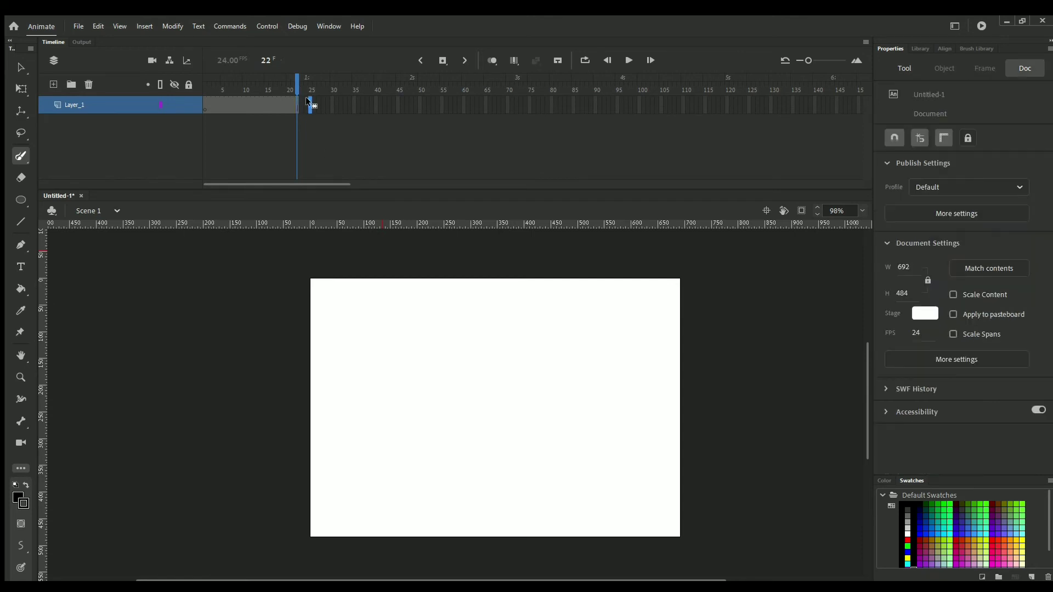
pyautogui.click(281, 103)
pyautogui.click(320, 104)
pyautogui.press('F5')
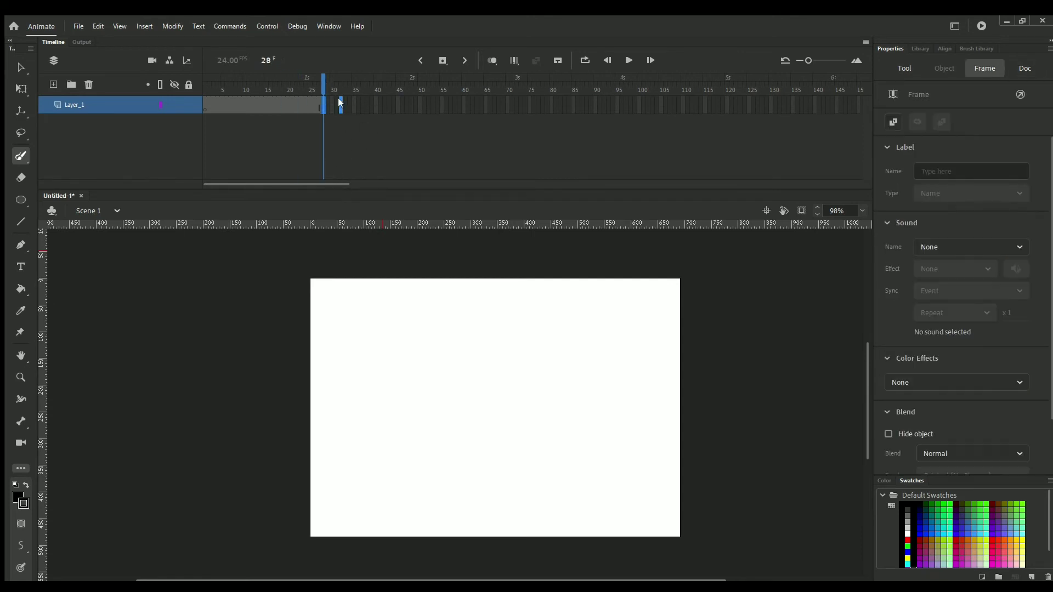
# Paint several long freehand strokes across the stage and pasteboard in the frame 28 keyframe
pyautogui.click(299, 105)
pyautogui.click(322, 111)
pyautogui.moveTo(337, 322); pyautogui.dragTo(450, 431)
pyautogui.moveTo(733, 431); pyautogui.dragTo(812, 508)
pyautogui.moveTo(549, 356); pyautogui.dragTo(118, 449)
pyautogui.moveTo(539, 399); pyautogui.dragTo(728, 456)
pyautogui.moveTo(165, 487); pyautogui.dragTo(238, 503)
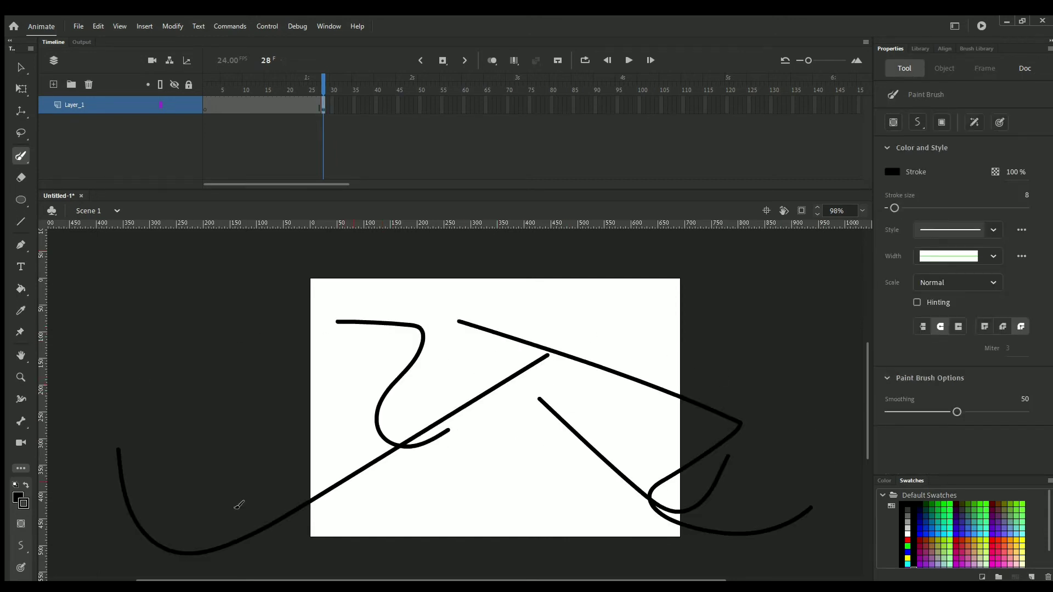
# Select all the strokes in frame 28 with the Selection tool and delete them
pyautogui.click(20, 68)
pyautogui.moveTo(71, 267)
pyautogui.mouseDown()
pyautogui.moveTo(240, 414)
pyautogui.moveTo(869, 578)
pyautogui.mouseUp()
pyautogui.press('Delete')
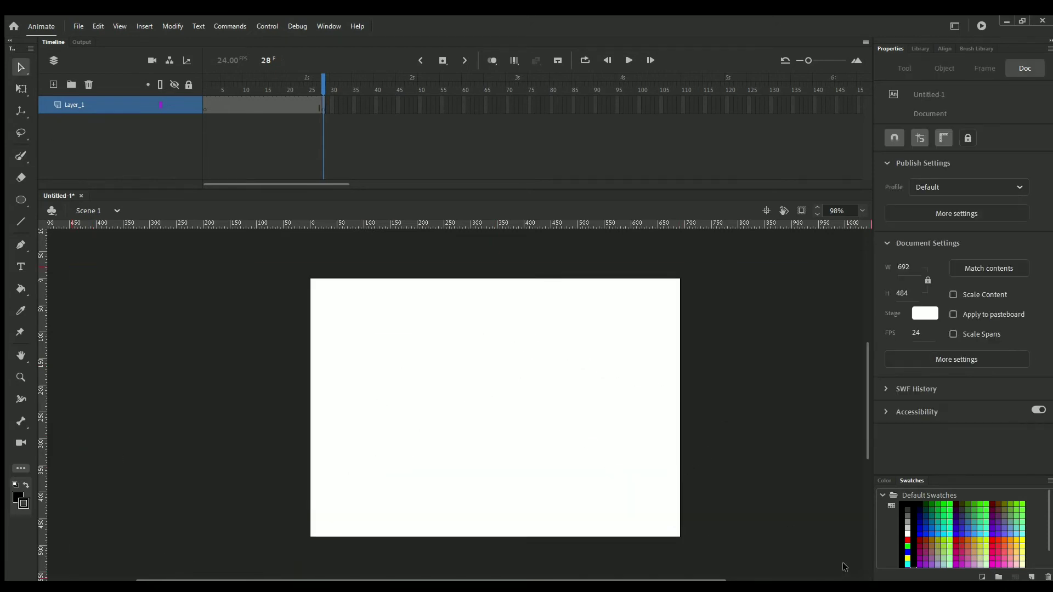
# Insert a keyframe at frame 57 of Layer_1
pyautogui.click(320, 104)
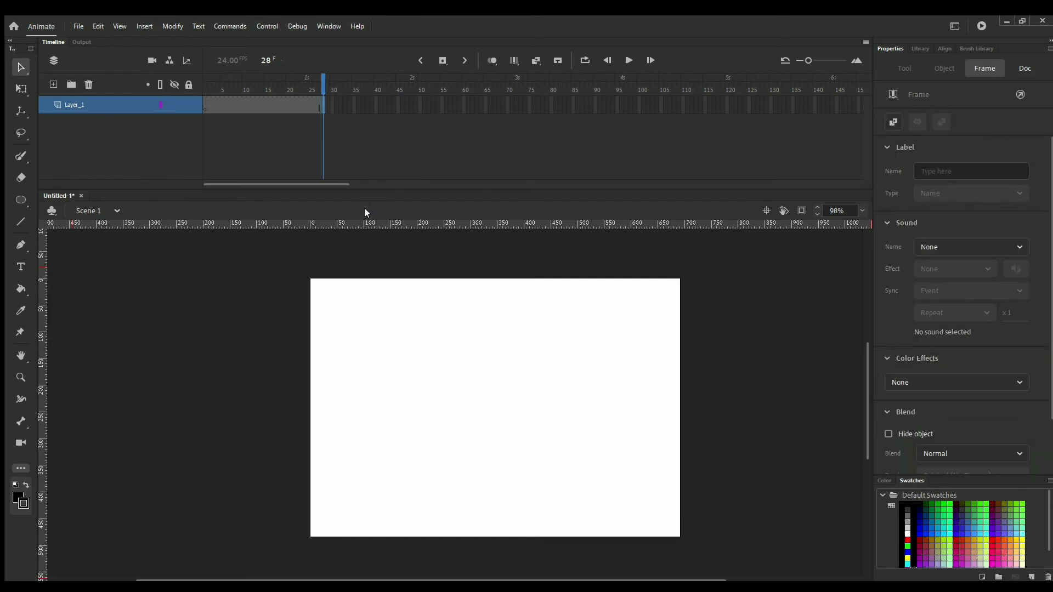
pyautogui.click(449, 102)
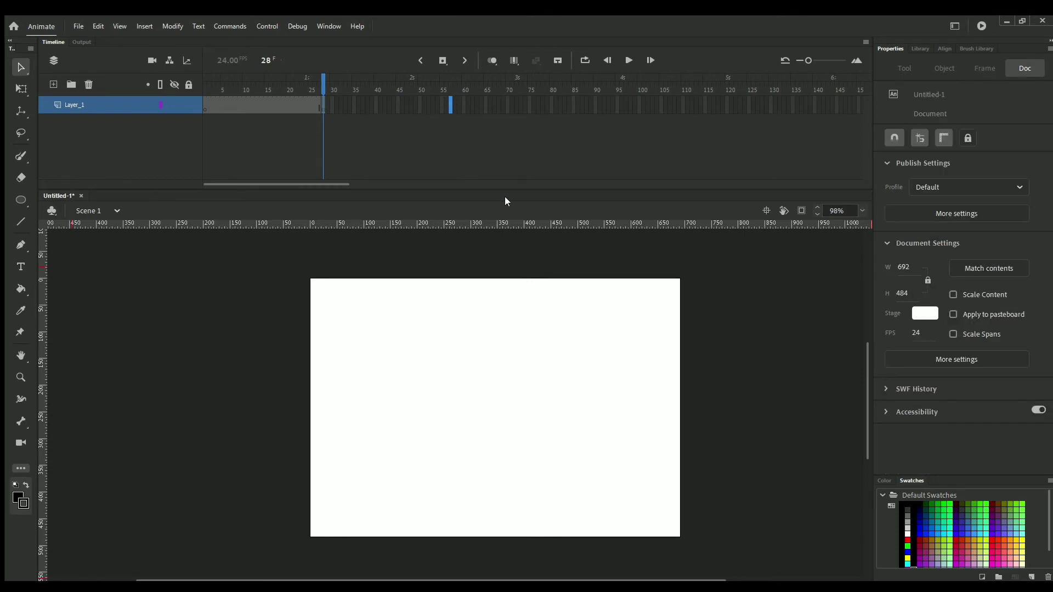
pyautogui.press('F5')
pyautogui.click(446, 99)
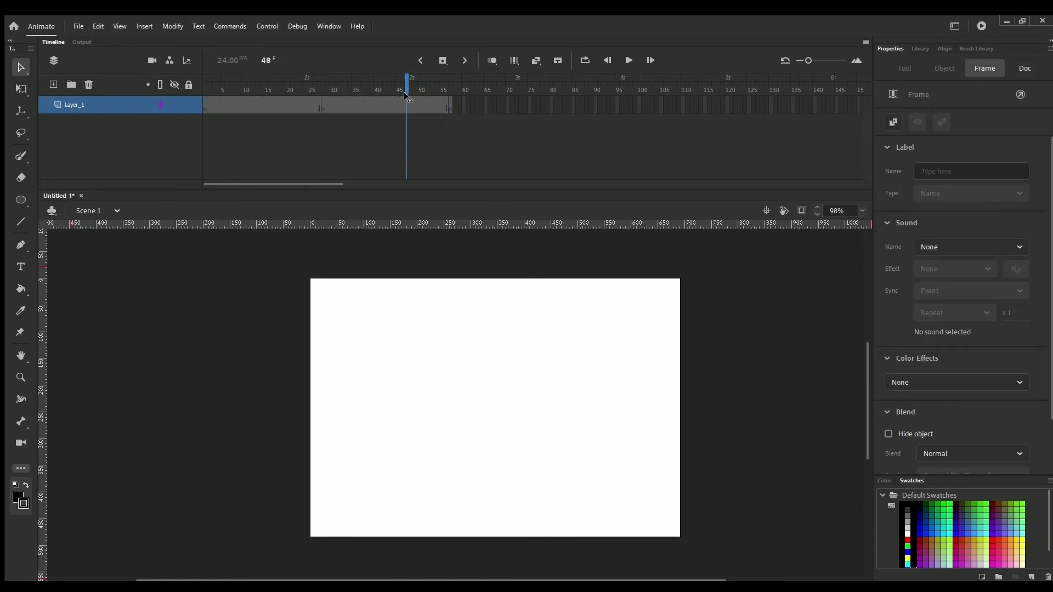
# Paint a large zigzag stroke on the stage in the frame 57 keyframe using the Paint Brush
pyautogui.click(450, 106)
pyautogui.click(447, 107)
pyautogui.click(322, 106)
pyautogui.click(449, 106)
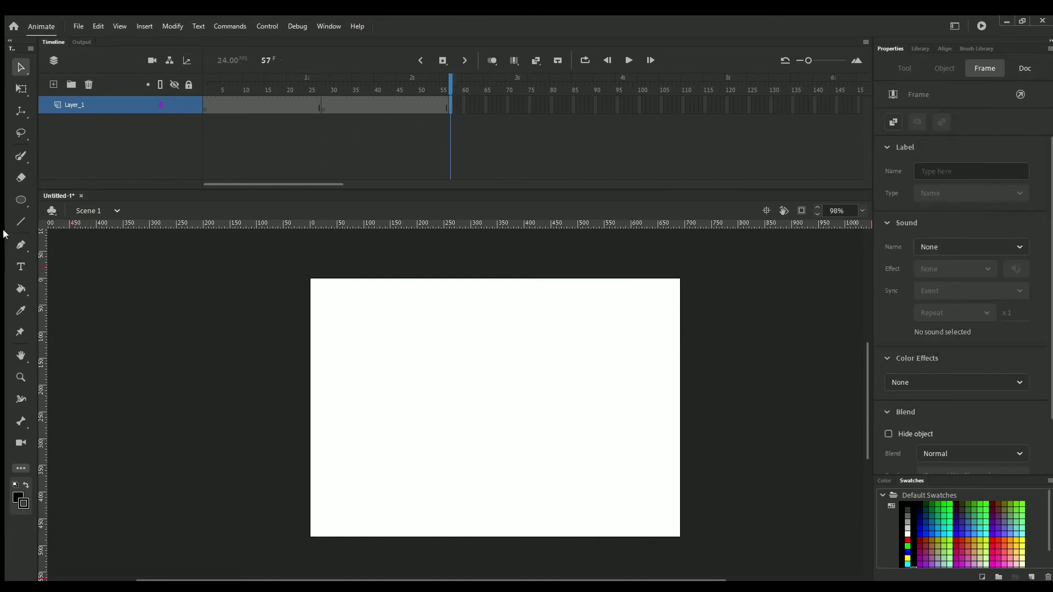
pyautogui.click(21, 155)
pyautogui.moveTo(406, 338); pyautogui.dragTo(541, 486)
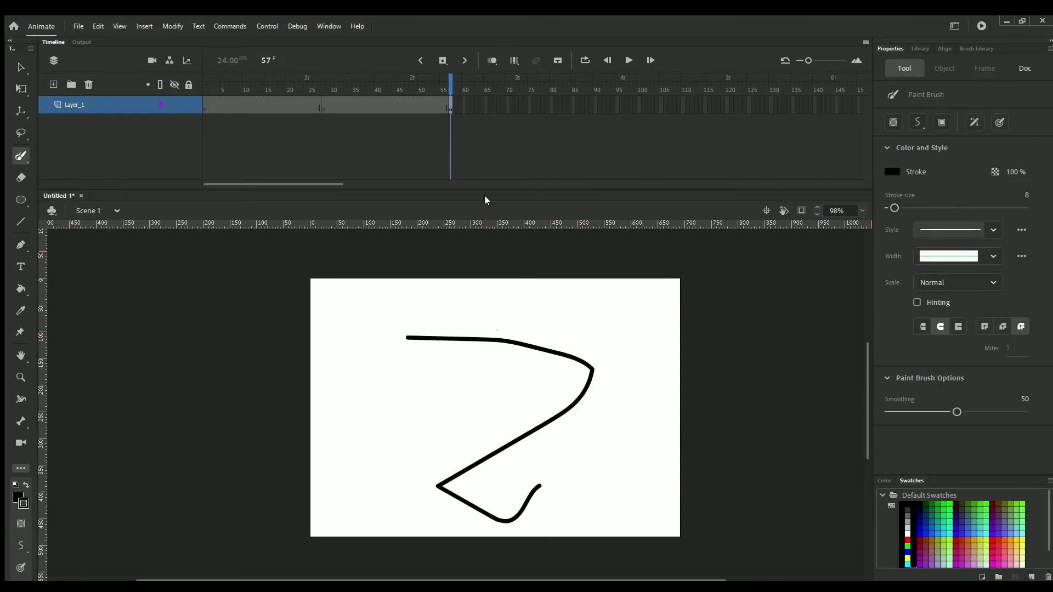
# Insert a keyframe at frame 65 that repeats the zigzag stroke, and compare it with frame 57
pyautogui.click(485, 105)
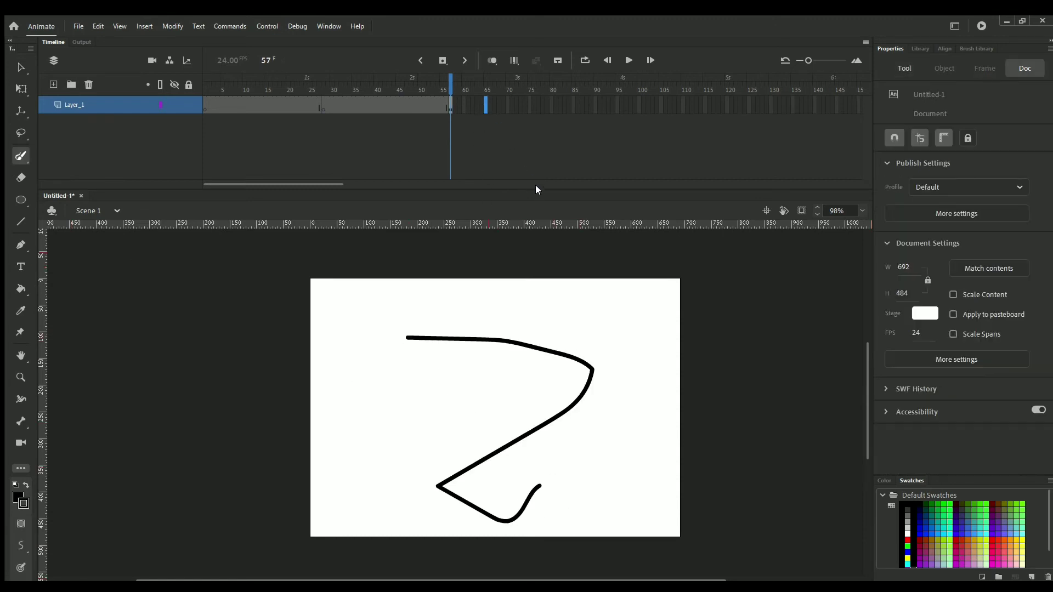
pyautogui.press('F6')
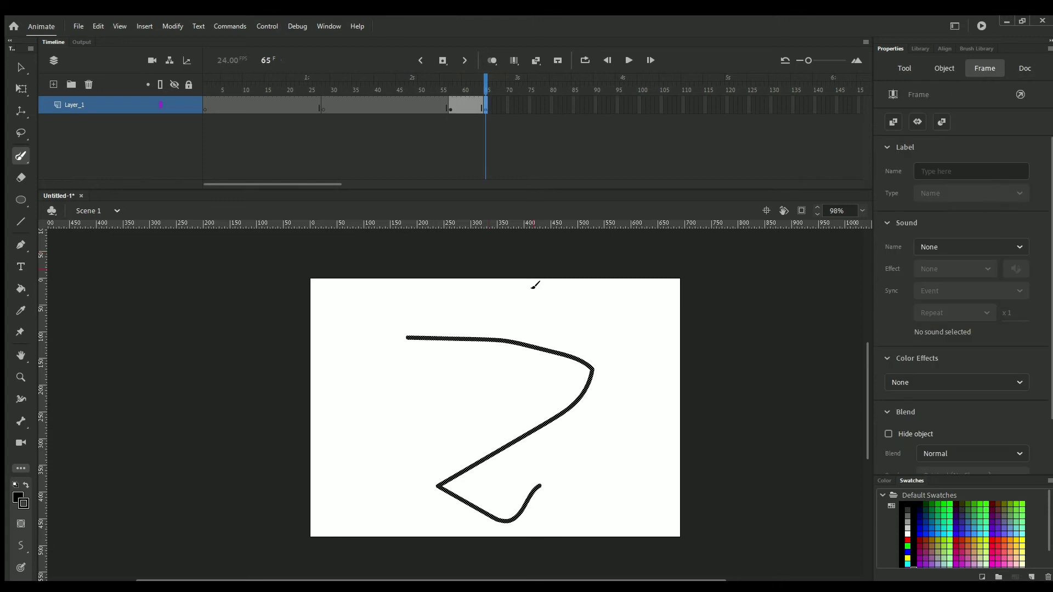
pyautogui.moveTo(485, 89)
pyautogui.mouseDown()
pyautogui.moveTo(452, 89)
pyautogui.moveTo(485, 90)
pyautogui.mouseUp()
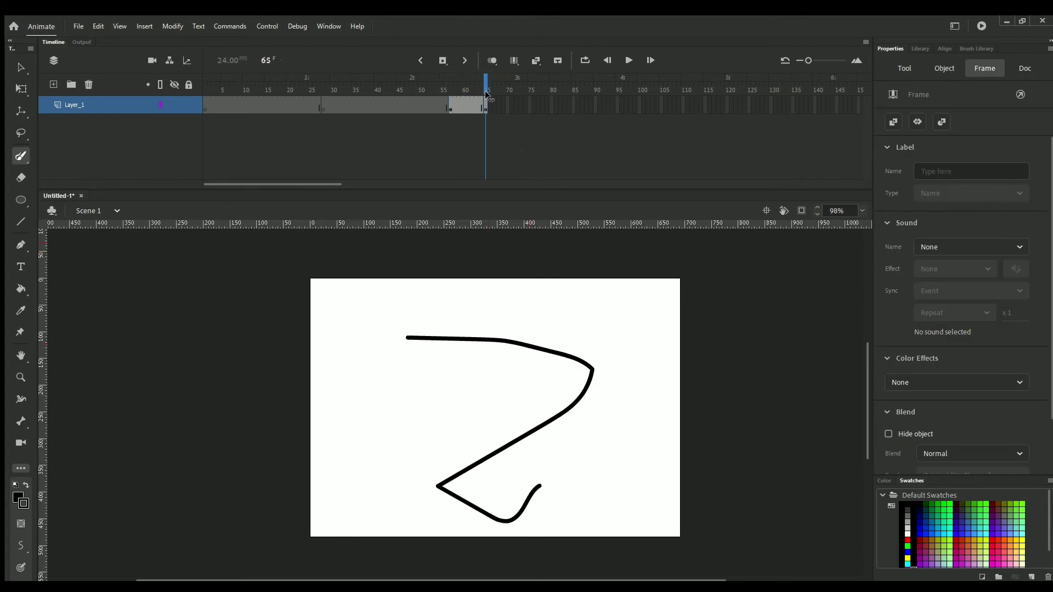
pyautogui.click(482, 108)
pyautogui.click(454, 108)
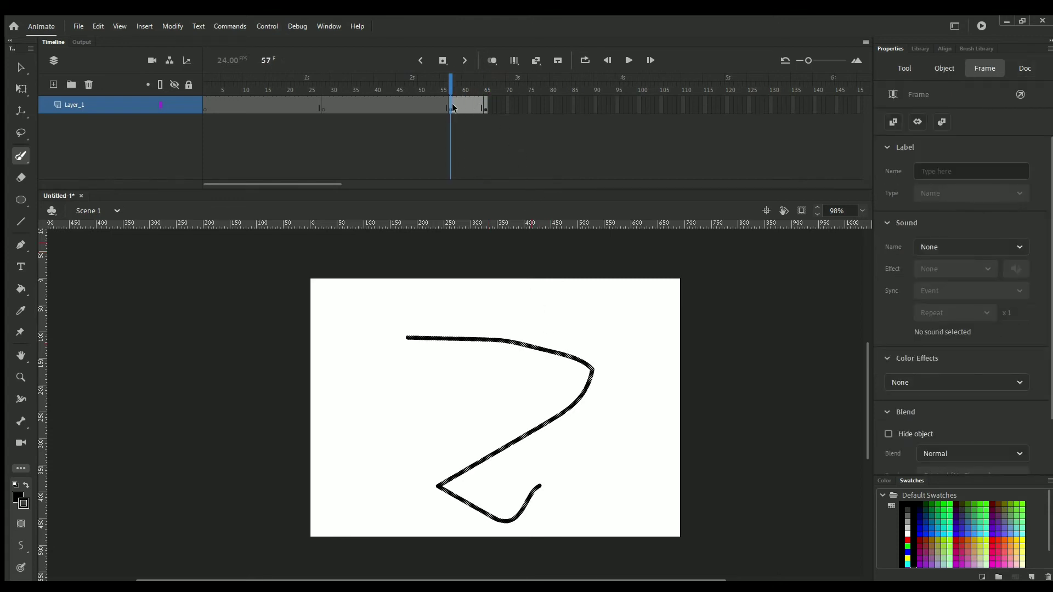
pyautogui.click(482, 103)
pyautogui.click(483, 103)
# Insert a blank keyframe at frame 71 and scrub the playhead back across the zigzag's frames
pyautogui.click(512, 104)
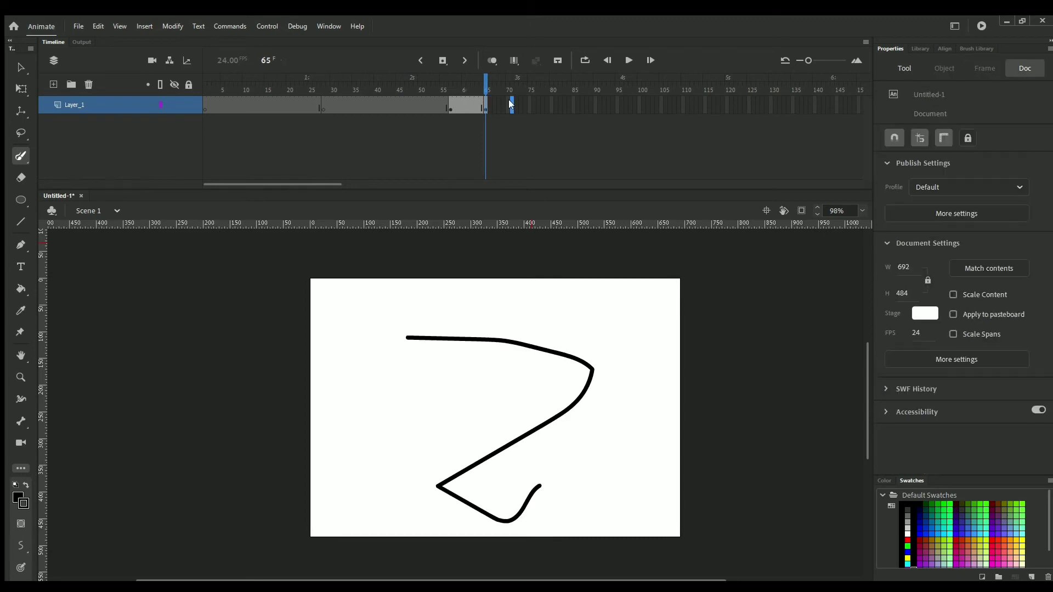
pyautogui.press('F7')
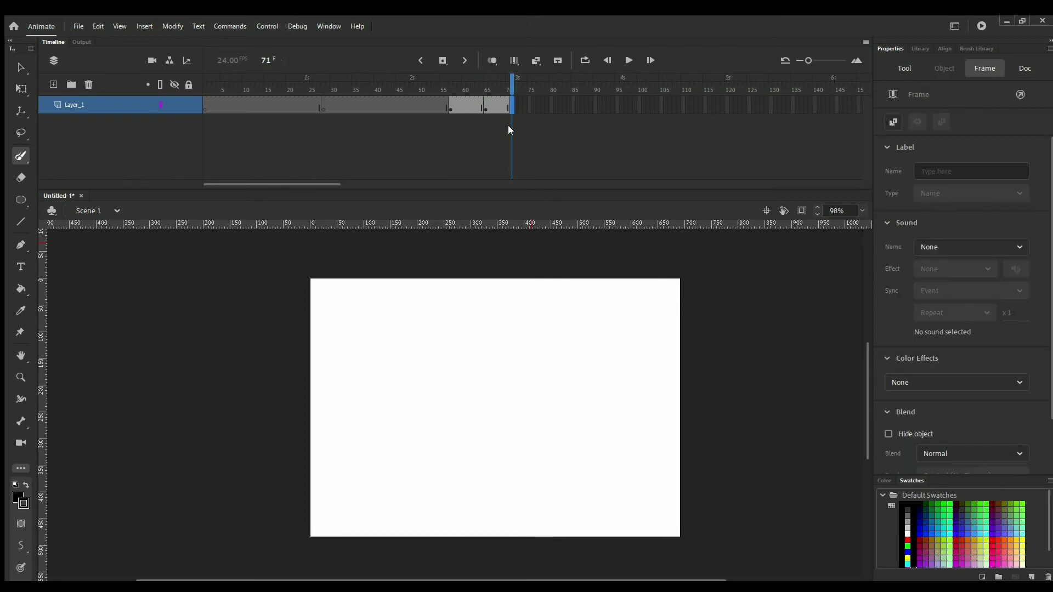
pyautogui.moveTo(514, 80); pyautogui.dragTo(512, 79)
pyautogui.click(516, 106)
pyautogui.moveTo(512, 88); pyautogui.dragTo(455, 88)
# Insert consecutive blank keyframes from frame 72 through frame 78
pyautogui.click(513, 104)
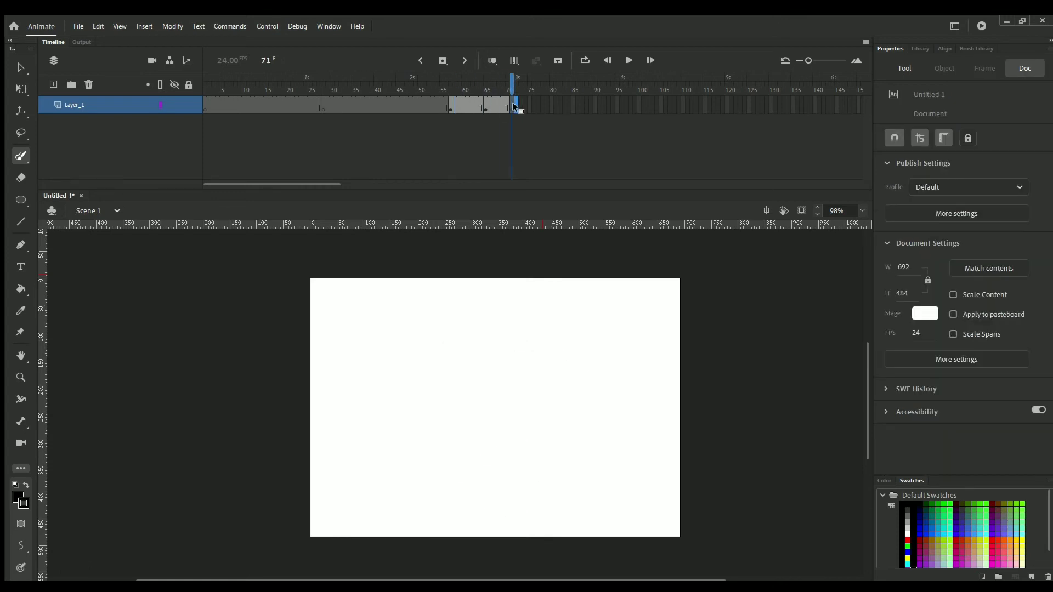
pyautogui.press('F7')
pyautogui.press('F7')
pyautogui.press('F7')
pyautogui.press('F7')
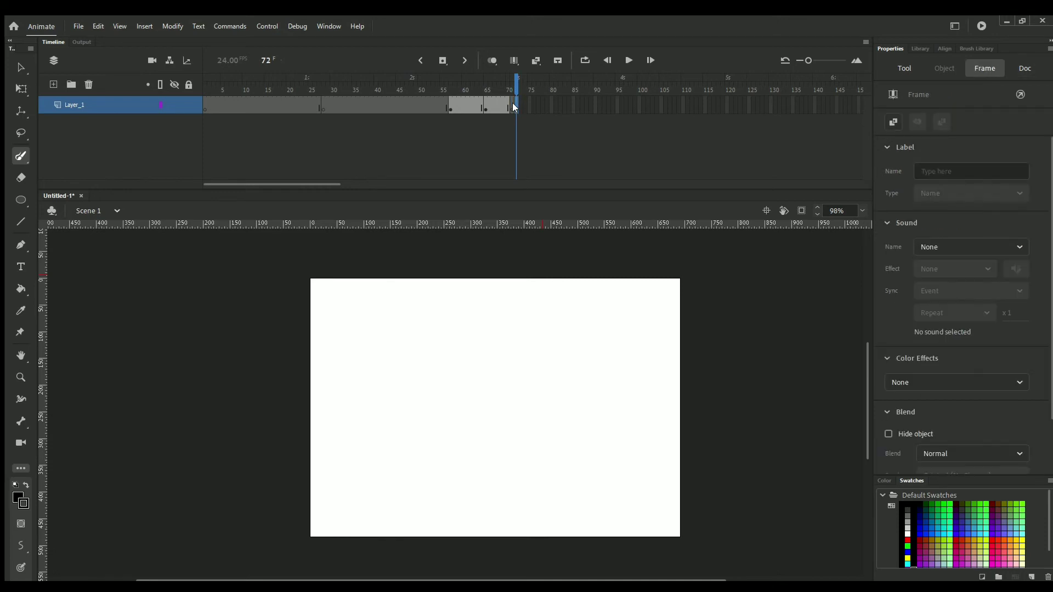
pyautogui.press('F7')
pyautogui.press('F7')
pyautogui.press('F7')
# Insert two consecutive keyframes starting at frame 67 within the zigzag's span
pyautogui.click(493, 105)
pyautogui.press('F6')
pyautogui.press('F6')
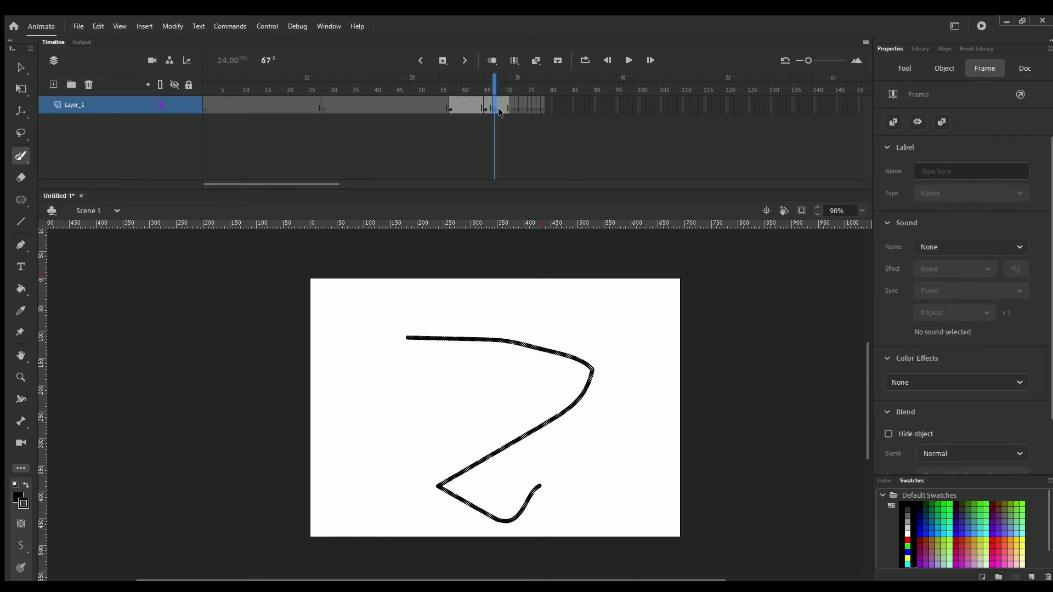
# Select the frames from frame 63 to the end of Layer_1 and remove them
pyautogui.moveTo(500, 104)
pyautogui.mouseDown()
pyautogui.moveTo(566, 103)
pyautogui.moveTo(223, 111)
pyautogui.mouseUp()
pyautogui.moveTo(493, 103)
pyautogui.mouseDown()
pyautogui.moveTo(561, 98)
pyautogui.moveTo(473, 110)
pyautogui.mouseUp()
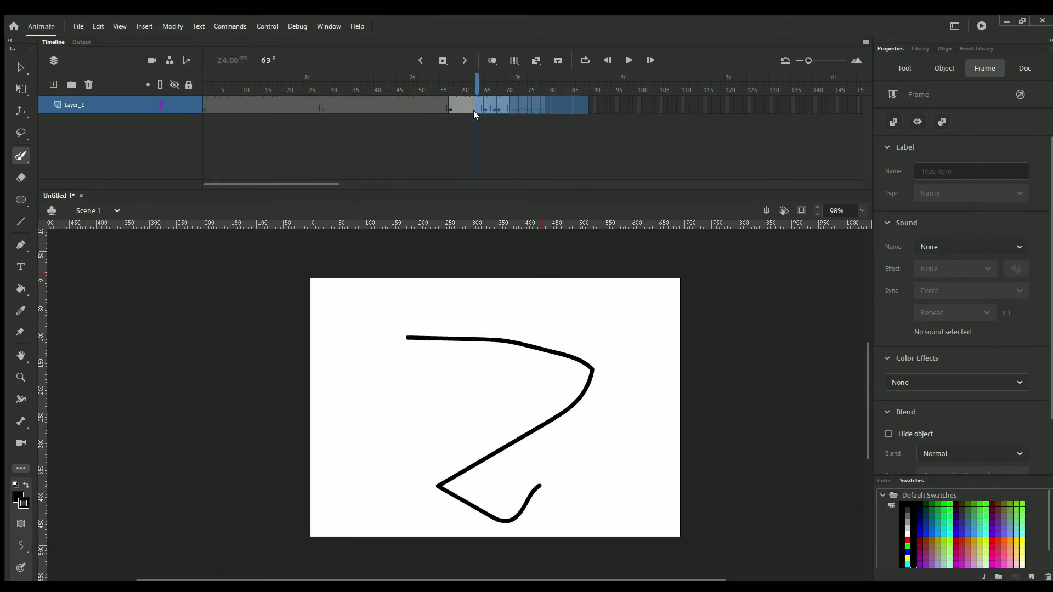
pyautogui.click(515, 170)
# Insert consecutive keyframes at frames 70 and 71, extending the zigzag stroke's span
pyautogui.click(470, 106)
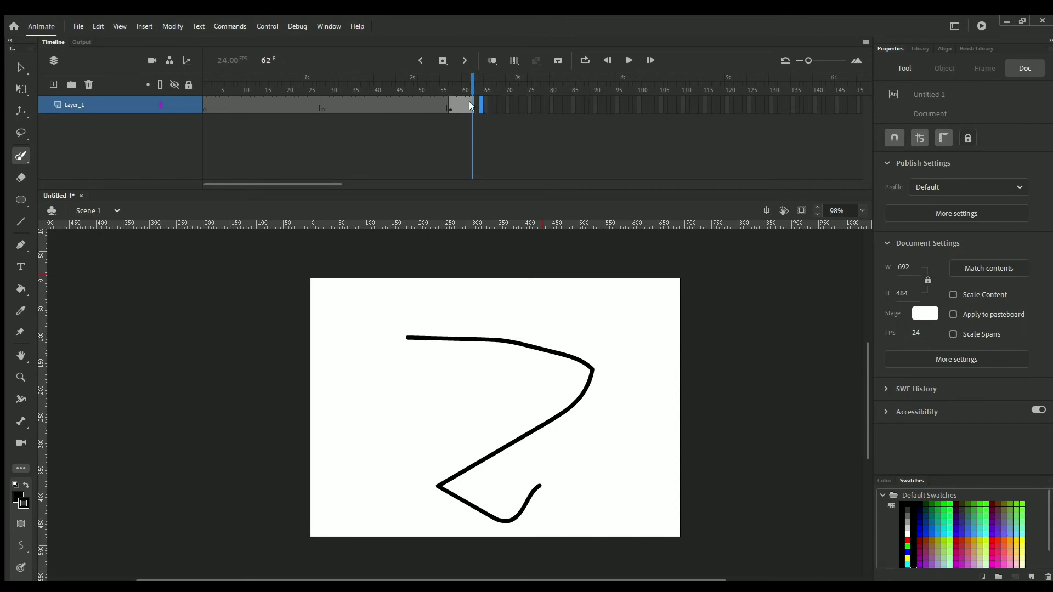
pyautogui.press('F6')
pyautogui.press('F6')
pyautogui.press('F6')
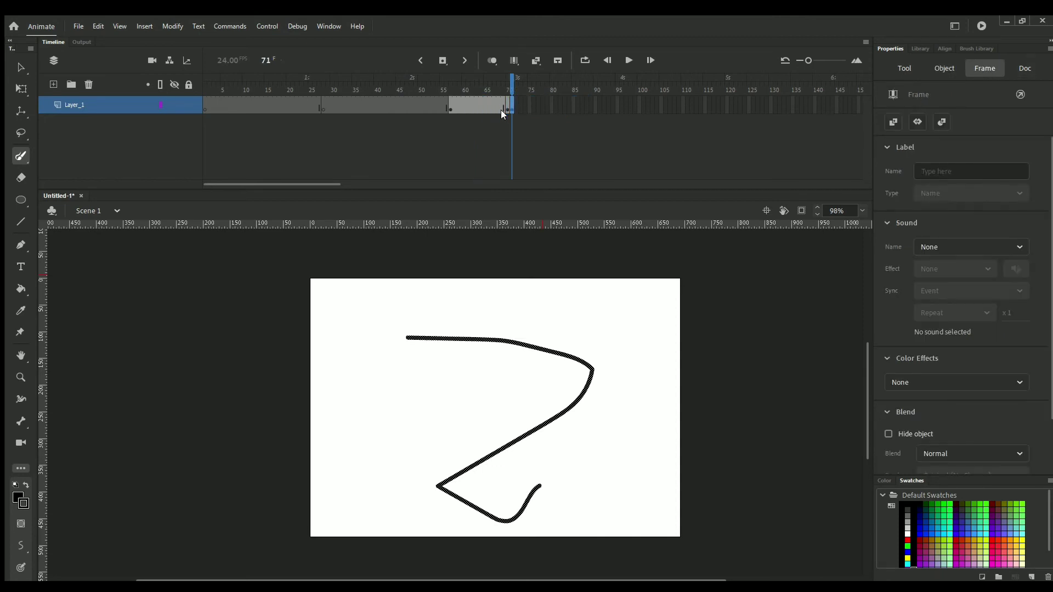
# Insert consecutive keyframes through frame 75 and extend the zigzag stroke's last span to frame 80
pyautogui.press('F6')
pyautogui.press('F6')
pyautogui.press('F6')
pyautogui.press('F5')
pyautogui.press('F5')
pyautogui.press('F5')
pyautogui.press('F5')
pyautogui.press('F5')
# Insert consecutive blank keyframes from frame 78 through frame 92
pyautogui.click(542, 108)
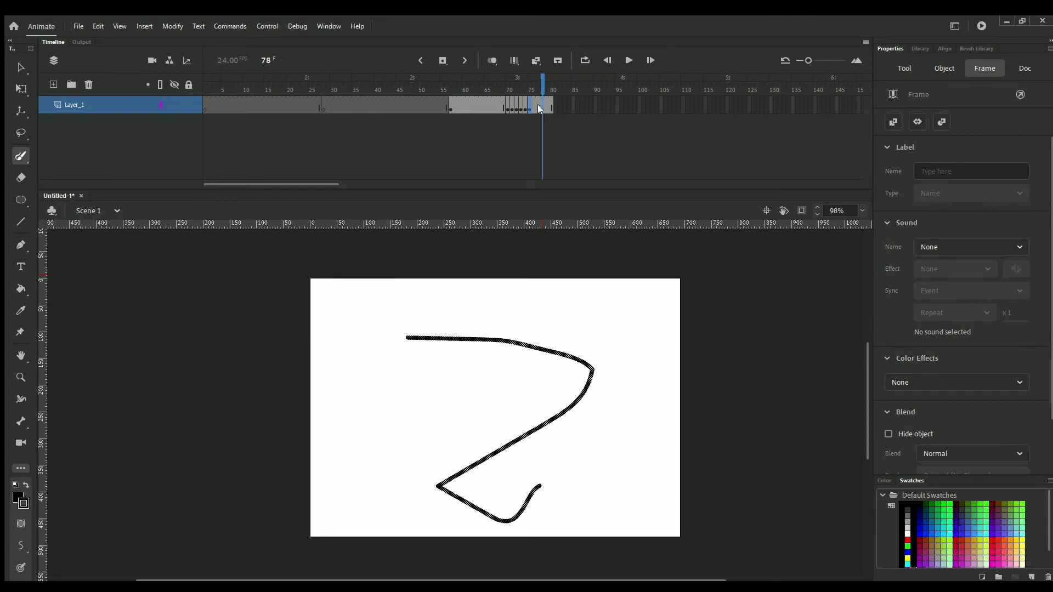
pyautogui.press('F7')
pyautogui.press('F7')
pyautogui.press('F7')
pyautogui.press('F7')
pyautogui.press('F7')
pyautogui.press('F7')
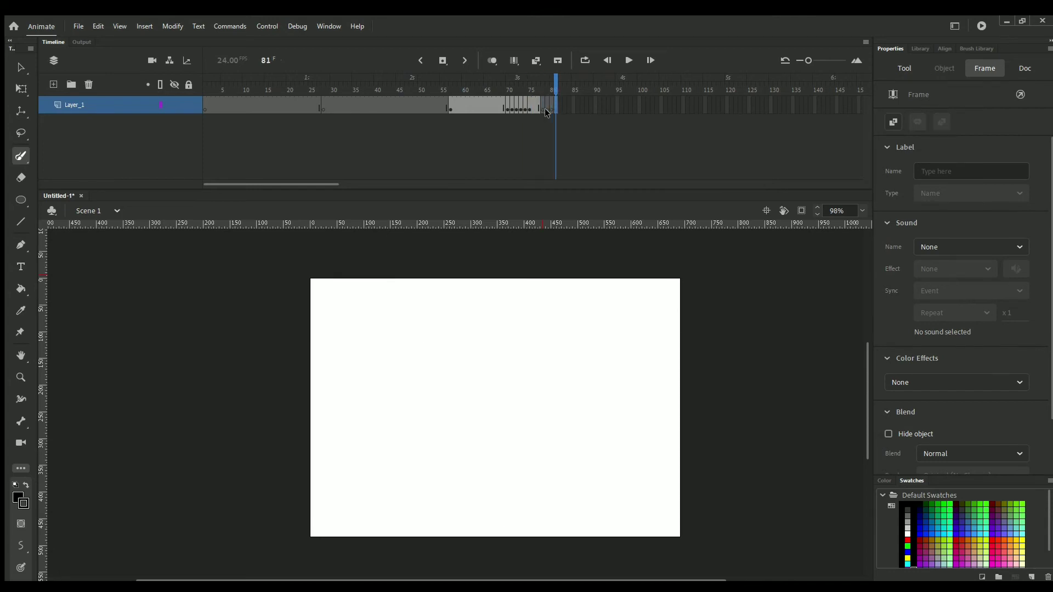
pyautogui.press('F7')
pyautogui.press('F7')
pyautogui.press('F7')
pyautogui.press('F7')
pyautogui.press('F7')
pyautogui.press('F7')
pyautogui.press('F7')
pyautogui.press('F7')
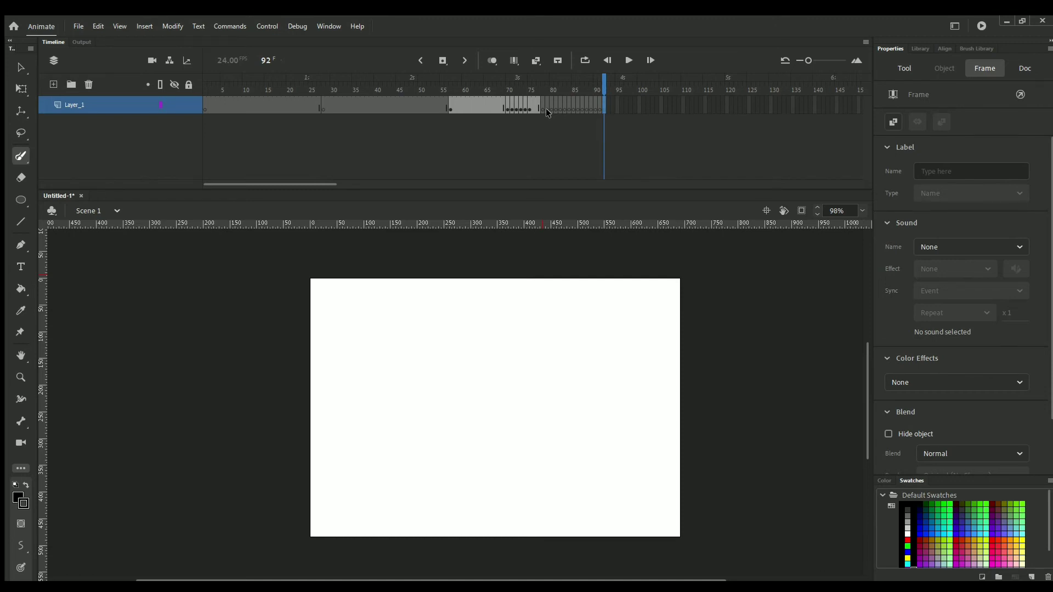
# Extend the last blank keyframe's span from frame 92 to frame 102
pyautogui.press('F5')
pyautogui.press('F5')
pyautogui.press('F5')
pyautogui.press('F5')
pyautogui.press('F5')
pyautogui.press('F5')
pyautogui.press('F5')
pyautogui.press('F5')
pyautogui.press('F5')
pyautogui.press('F5')
# Convert frames 1 through 104 of Layer_1 to keyframes and remove them all from the timeline
pyautogui.moveTo(658, 104); pyautogui.dragTo(181, 137)
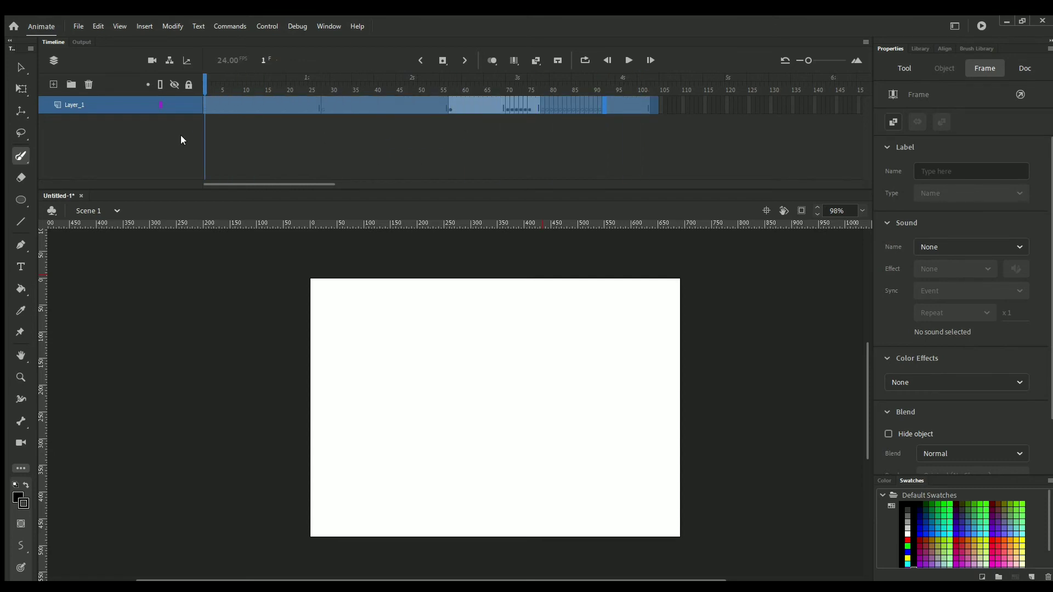
pyautogui.press('F6')
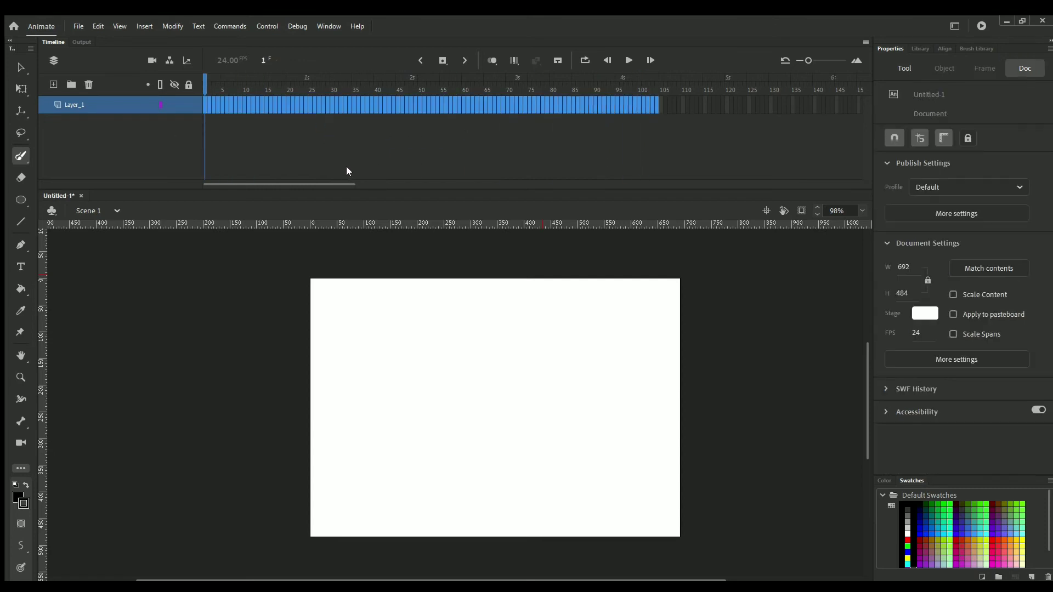
pyautogui.click(332, 106)
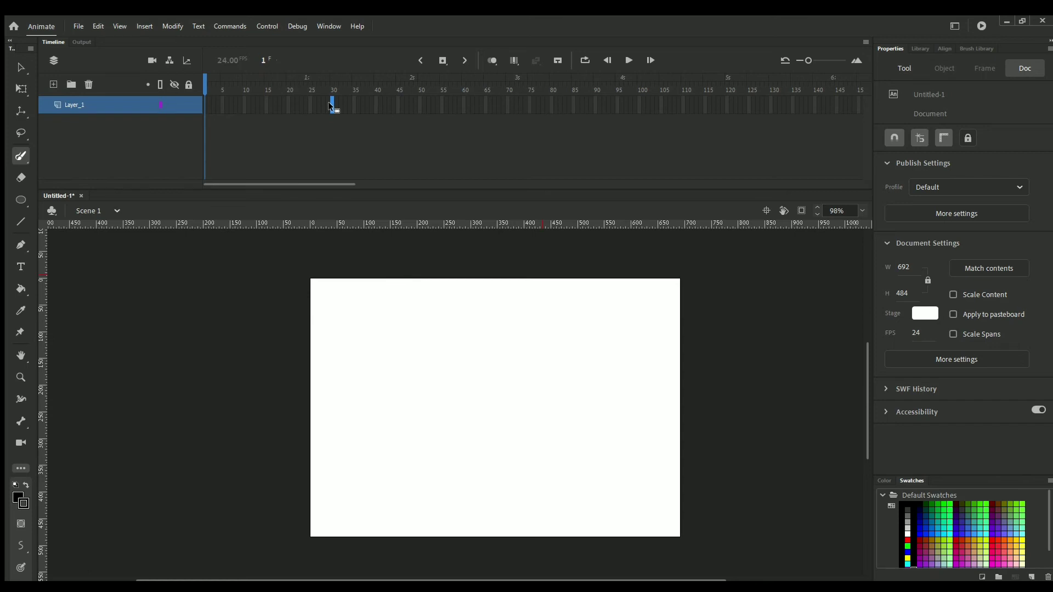
# Insert blank keyframes on every frame from 9 through 46 and paint a curled brush stroke on frame 46
pyautogui.moveTo(240, 104); pyautogui.dragTo(399, 97)
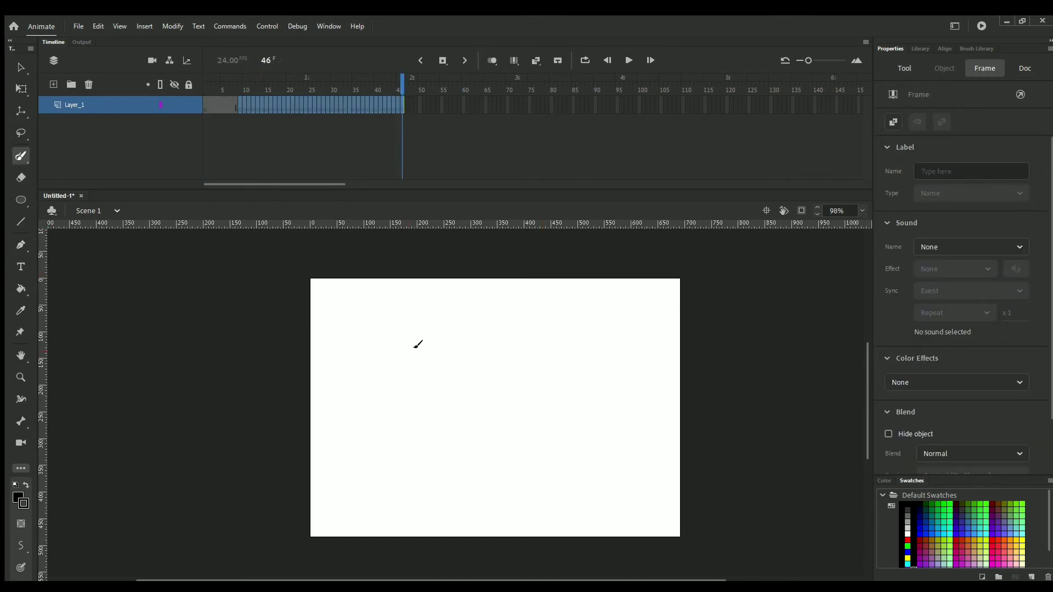
pyautogui.moveTo(409, 350); pyautogui.dragTo(299, 419)
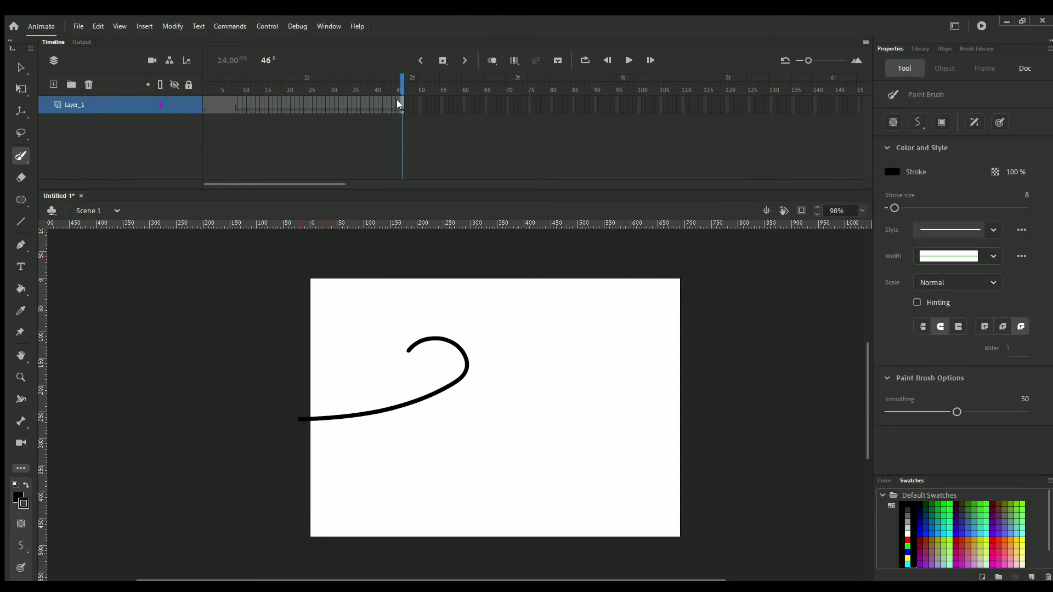
pyautogui.moveTo(396, 100); pyautogui.dragTo(289, 102)
pyautogui.click(341, 104)
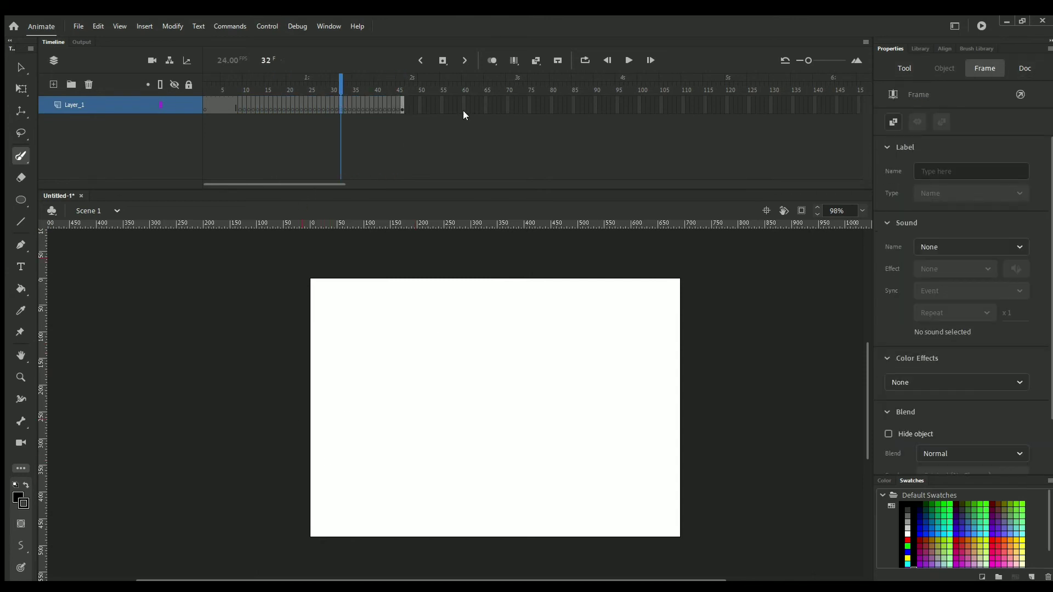
# Insert a keyframe at frame 90 that carries the curled stroke forward from frame 46
pyautogui.click(590, 104)
pyautogui.press('F5')
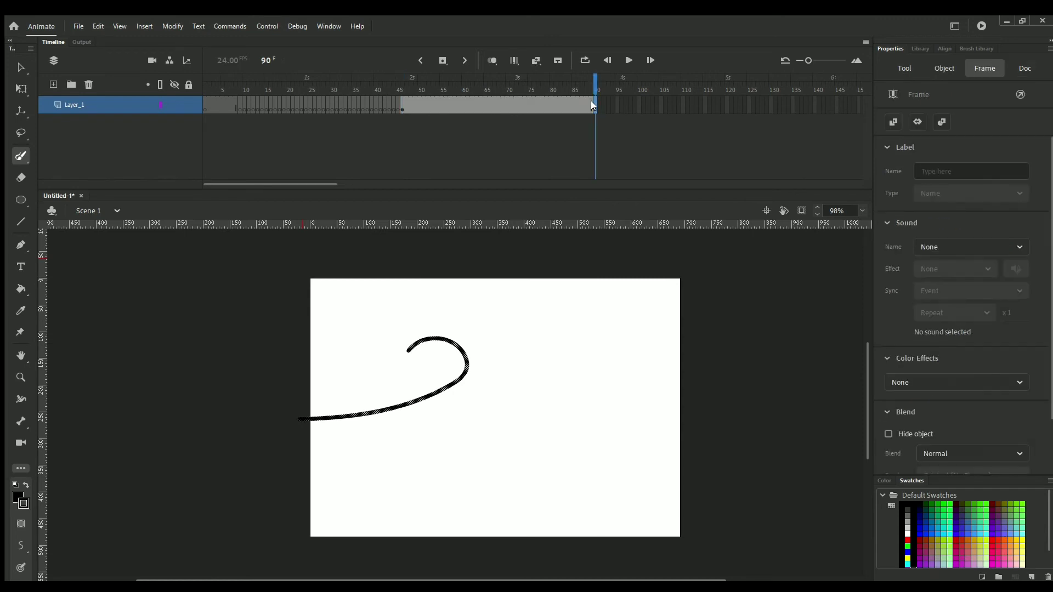
pyautogui.click(569, 104)
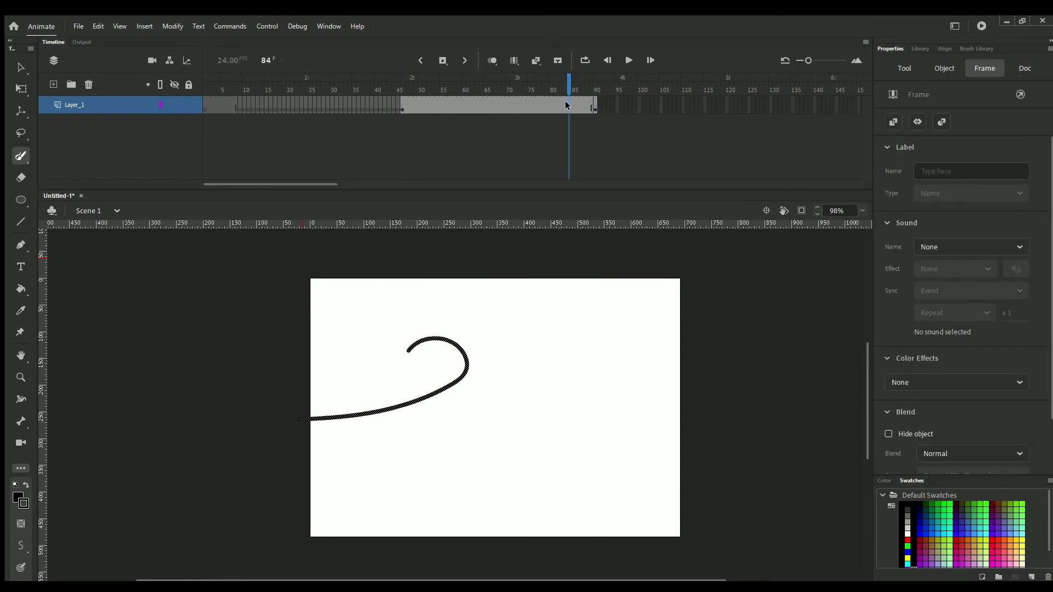
# Play back and scrub the curled stroke's span from frame 46 to frame 90
pyautogui.click(402, 104)
pyautogui.click(410, 87)
pyautogui.press('Return')
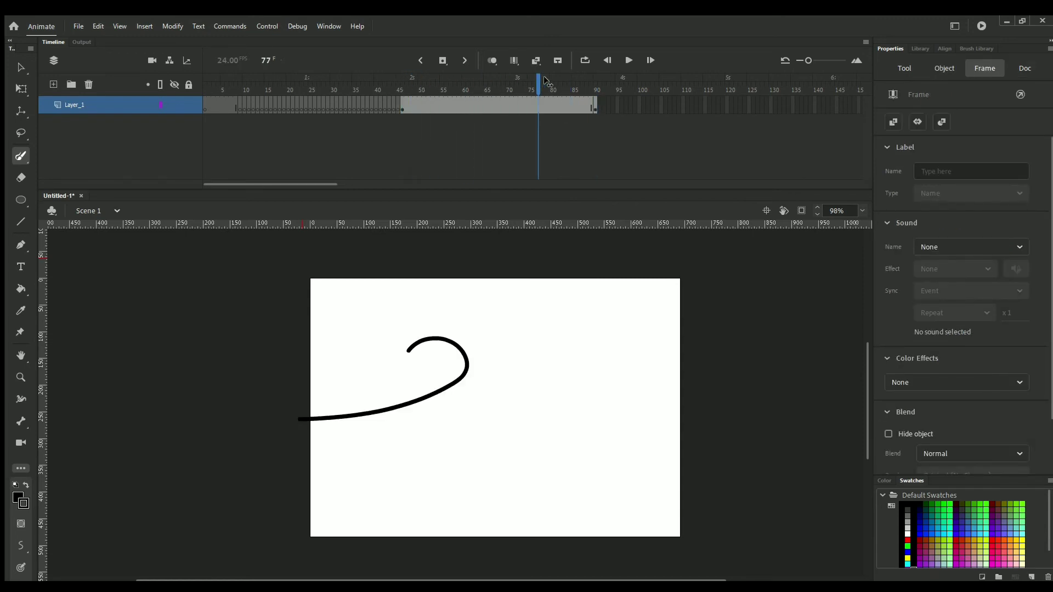
pyautogui.moveTo(407, 84); pyautogui.dragTo(596, 87)
pyautogui.click(594, 100)
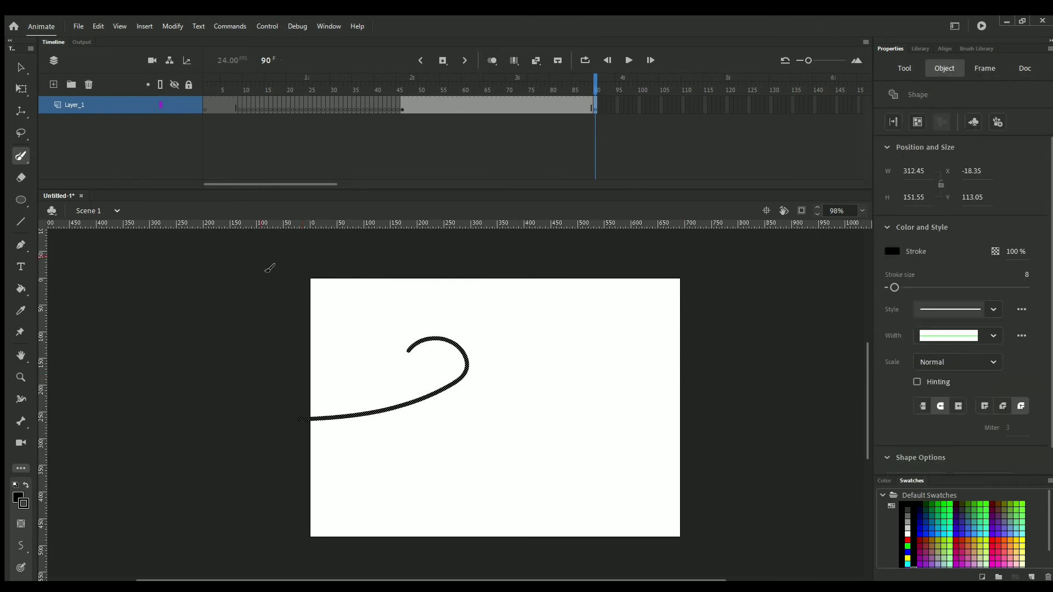
# Select frames 46 through 90 and clear the curled stroke from them
pyautogui.moveTo(396, 98); pyautogui.dragTo(593, 102)
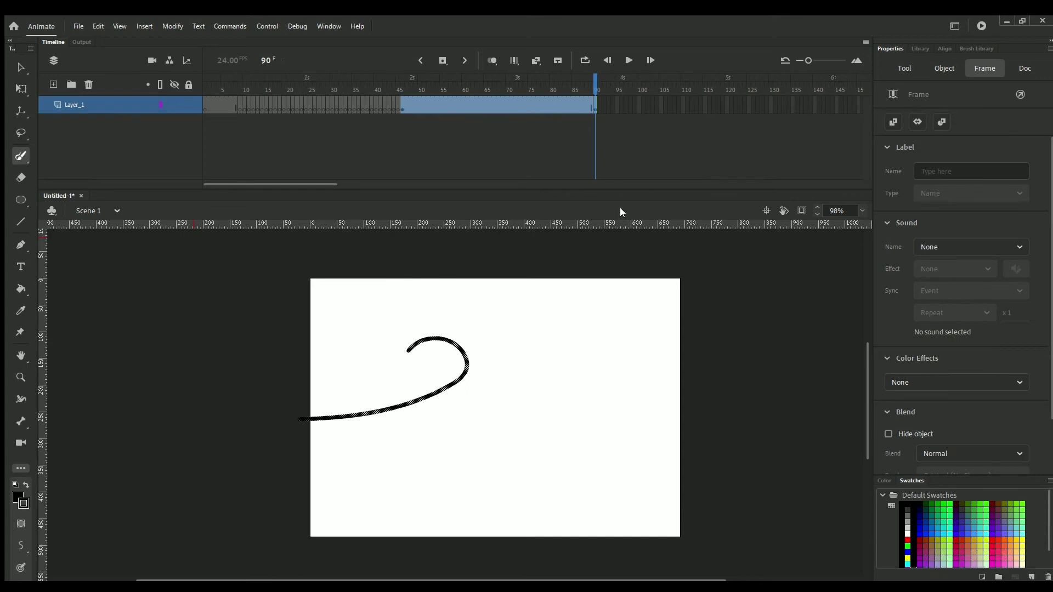
pyautogui.press('Delete')
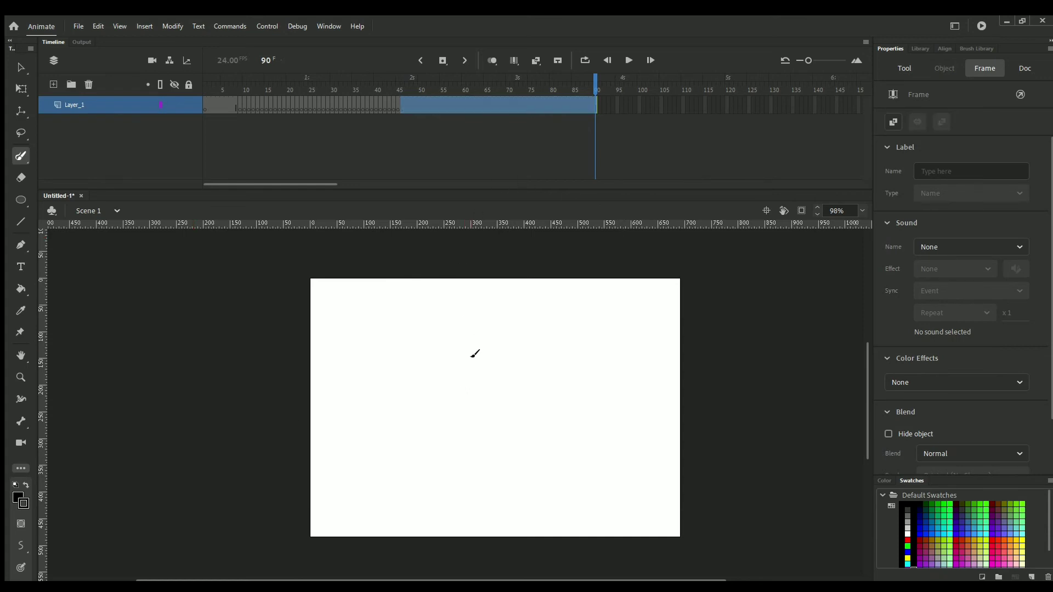
pyautogui.click(515, 82)
pyautogui.click(620, 106)
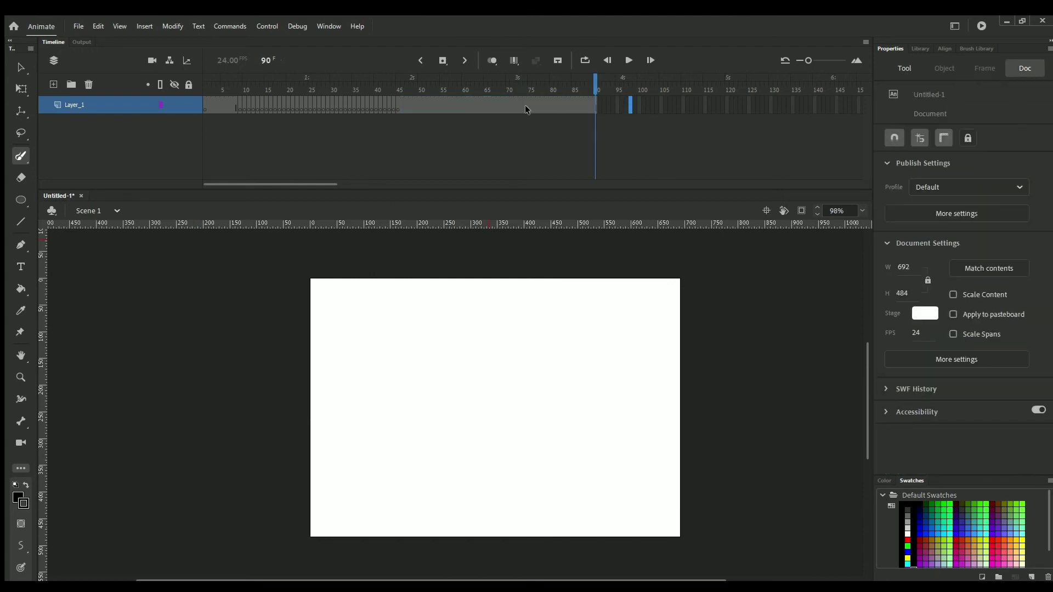
pyautogui.click(522, 106)
# Undo the clearing of frames 46 through 90
pyautogui.hotkey('ctrl', 'z')
pyautogui.hotkey('ctrl', 'z')
pyautogui.hotkey('ctrl', 'z')
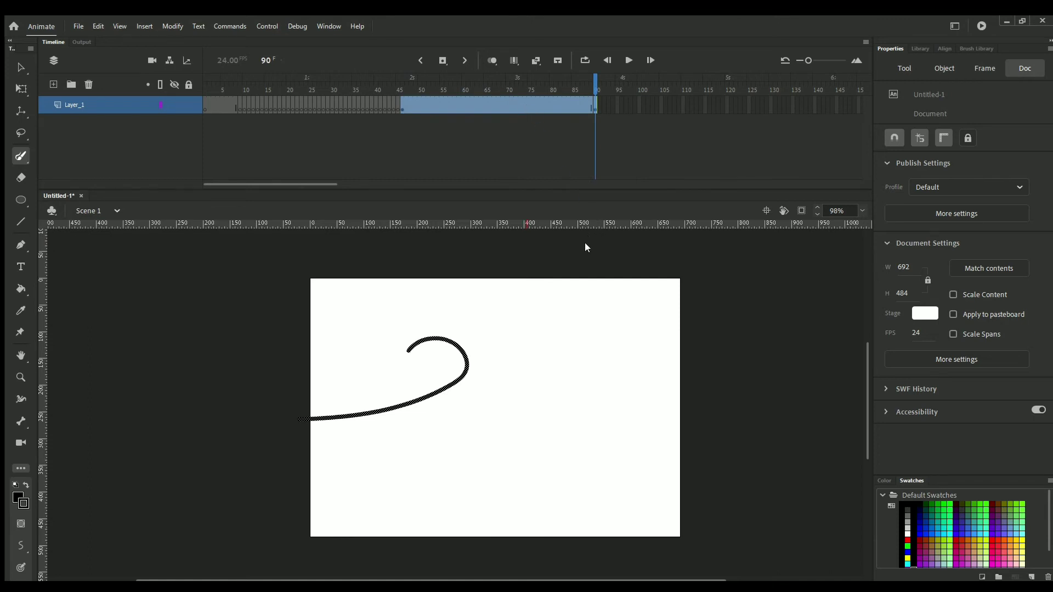
# Cut frames 46 through 90 and paste them at frame 99
pyautogui.hotkey('ctrl', 'z')
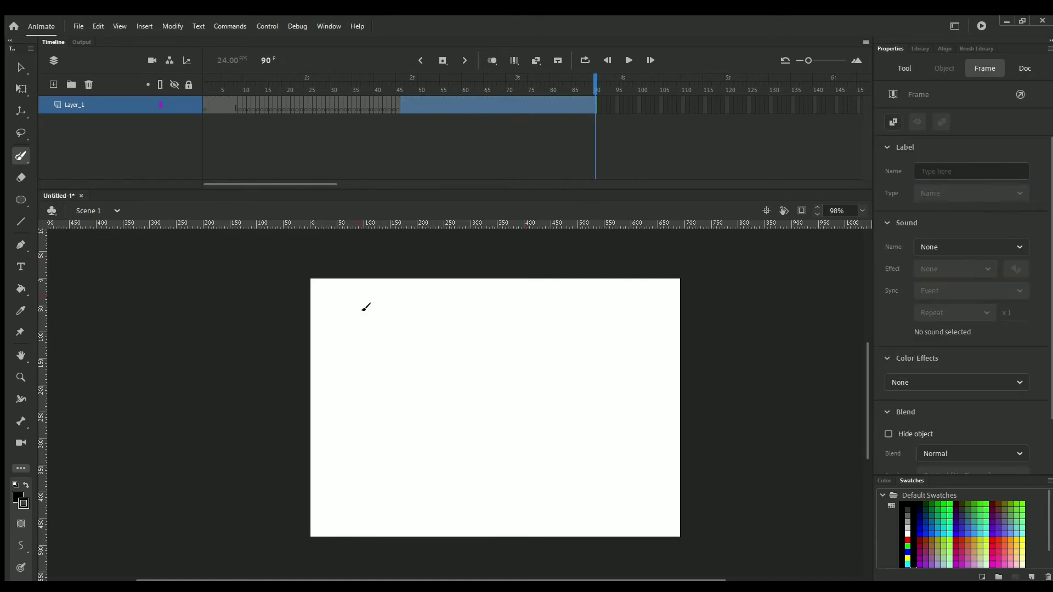
pyautogui.click(633, 104)
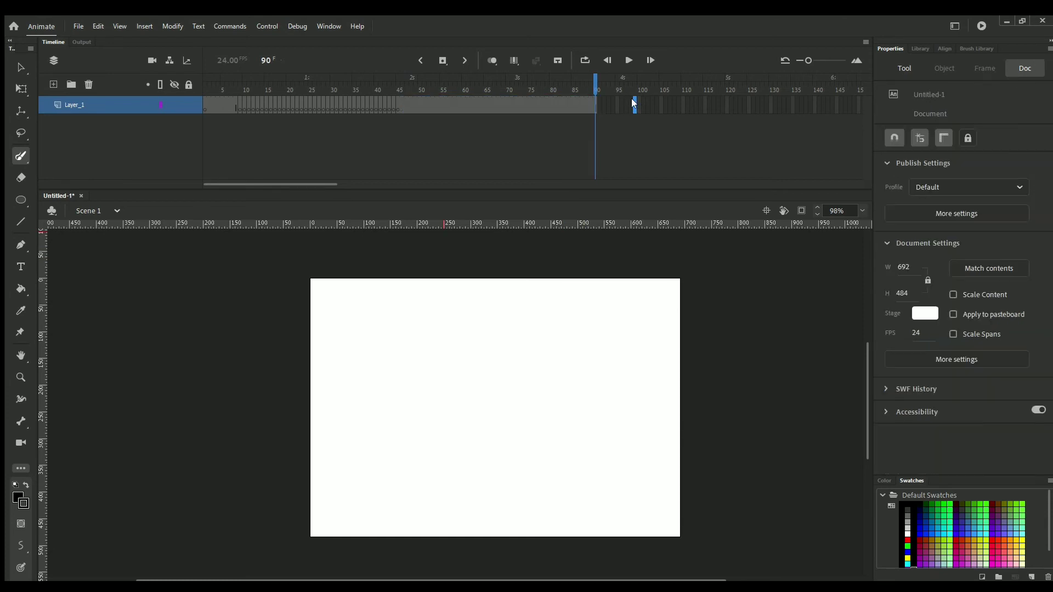
pyautogui.hotkey('ctrl', 'alt', 'v')
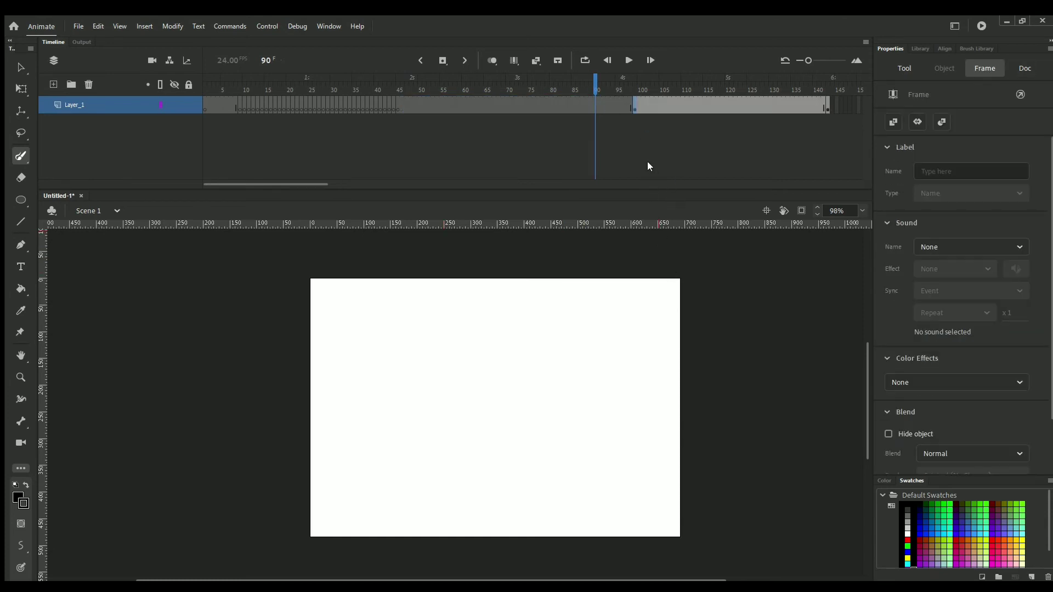
# Select the pasted frames 99 through 143 and inspect their curled stroke with the Selection tool
pyautogui.click(557, 103)
pyautogui.moveTo(634, 103); pyautogui.dragTo(828, 104)
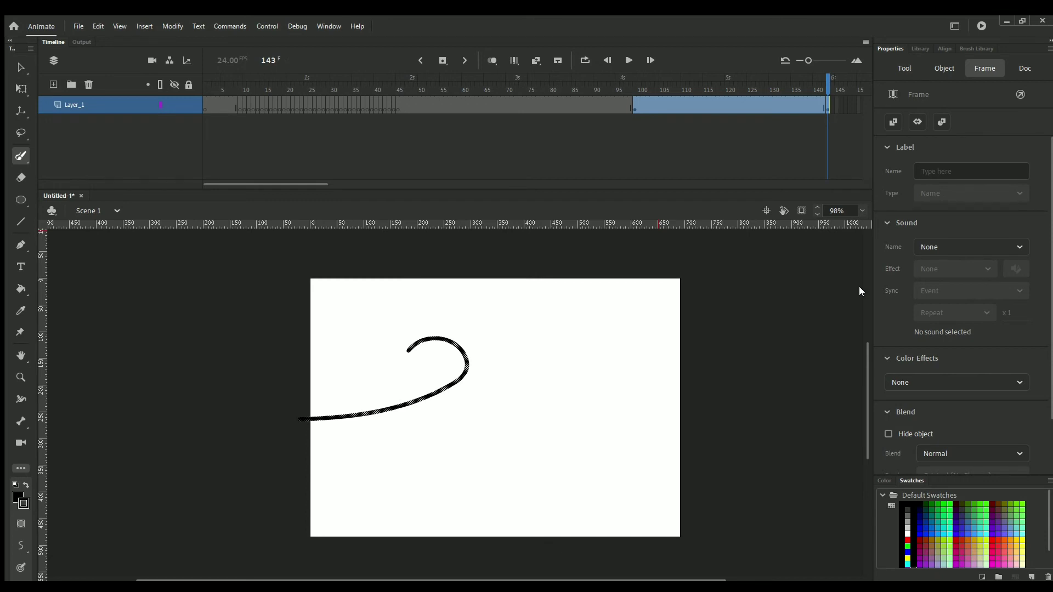
pyautogui.click(340, 288)
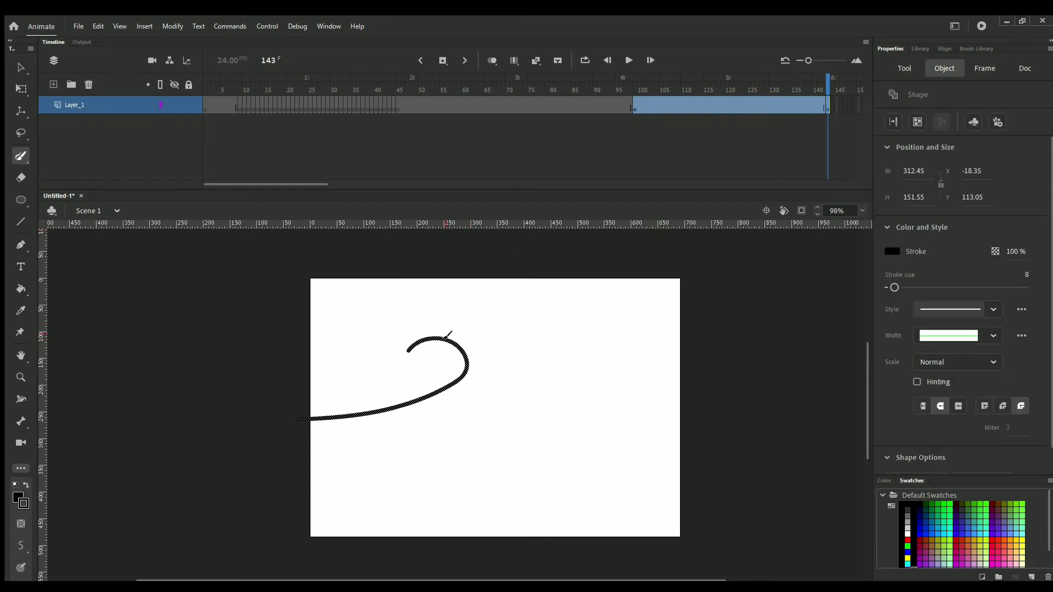
pyautogui.click(20, 65)
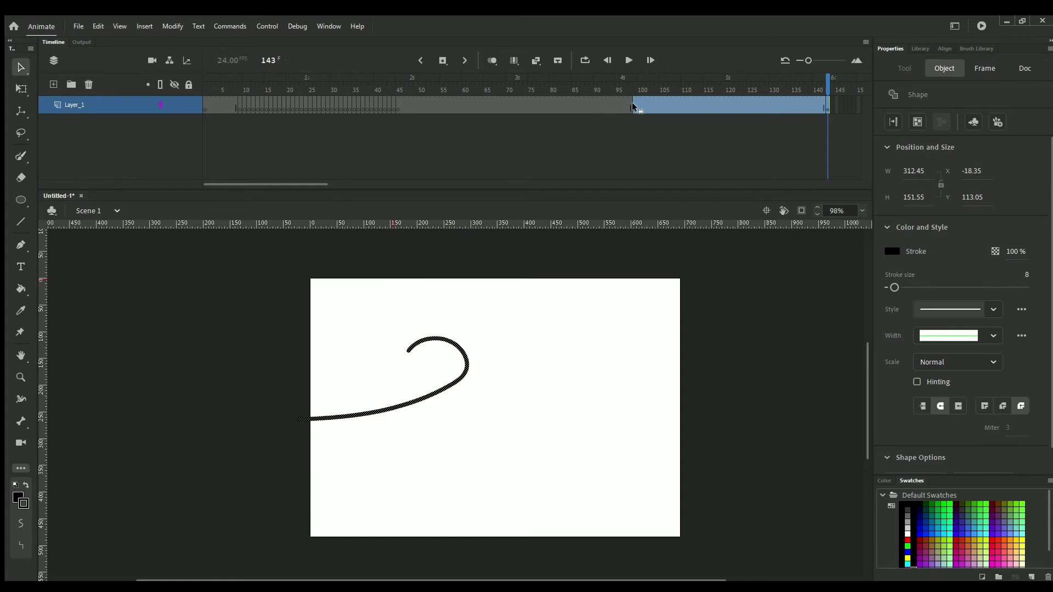
# Paint an angular brush stroke running diagonally down the stage on frame 35 with the Paint Brush
pyautogui.click(441, 104)
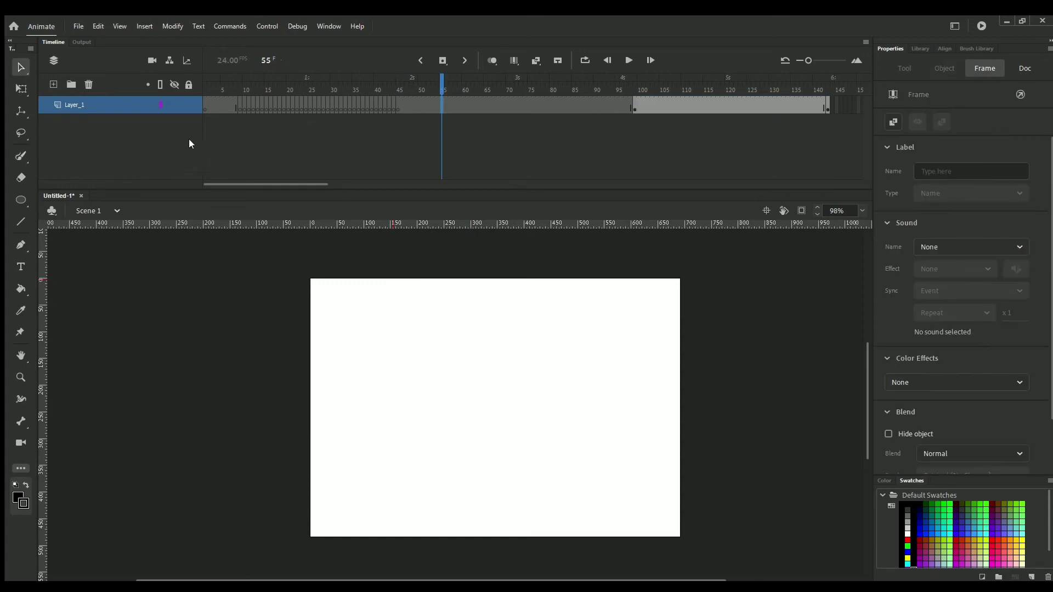
pyautogui.click(352, 103)
pyautogui.click(14, 155)
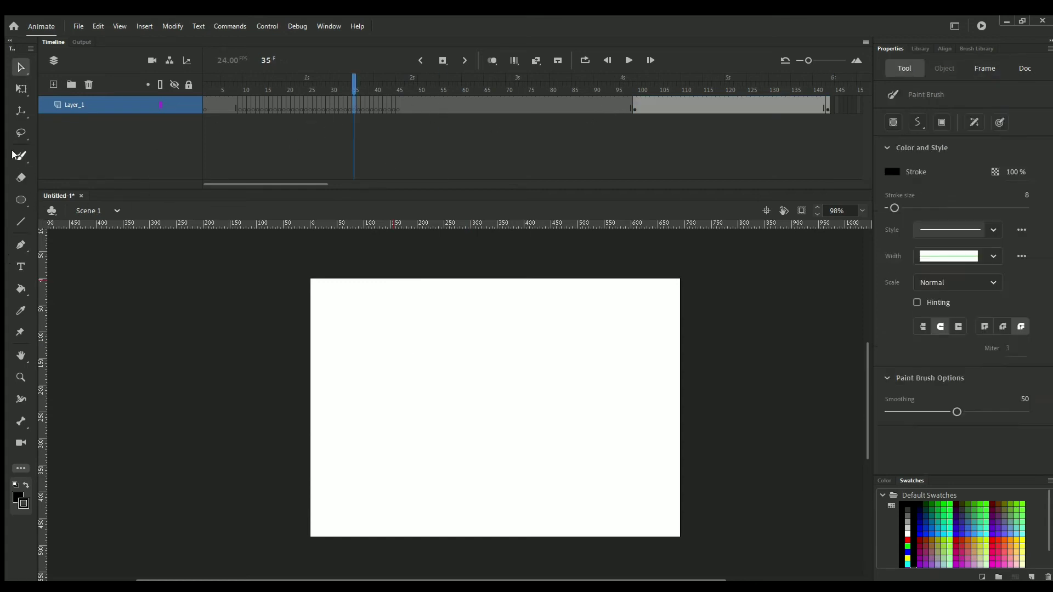
pyautogui.moveTo(383, 314)
pyautogui.mouseDown()
pyautogui.moveTo(513, 480)
pyautogui.moveTo(554, 492)
pyautogui.mouseUp()
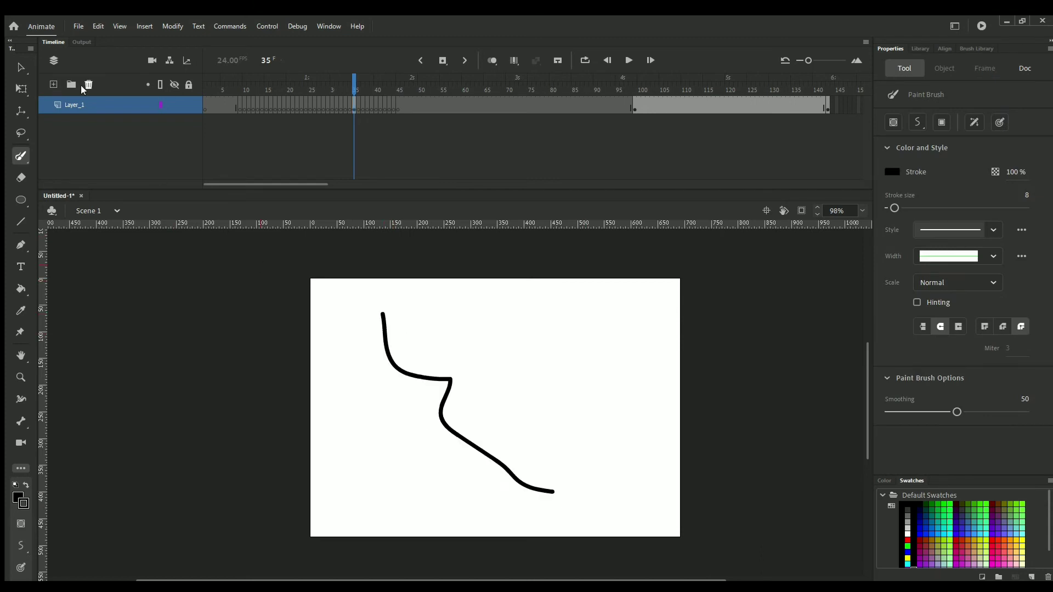
# Cut frame 35 with its angular stroke and paste it over the keyframe at frame 99
pyautogui.click(348, 105)
pyautogui.press('Delete')
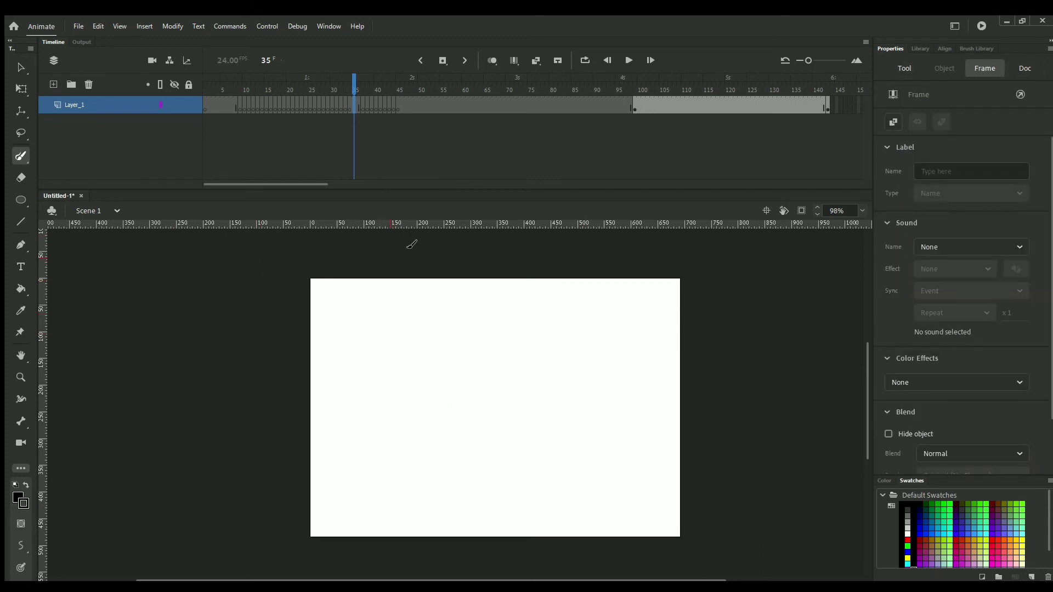
pyautogui.click(630, 107)
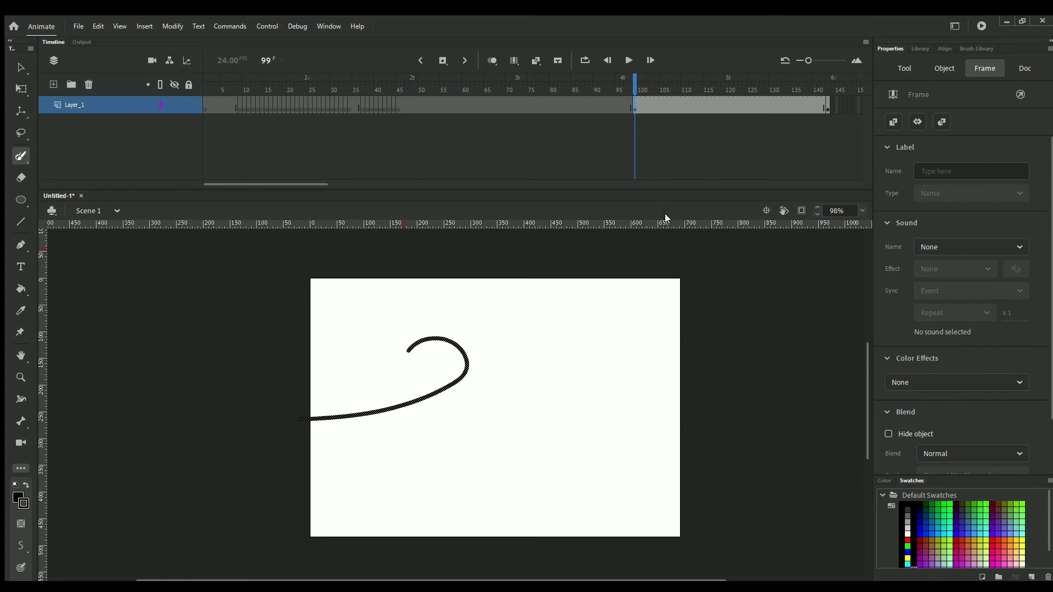
pyautogui.hotkey('ctrl', 'z')
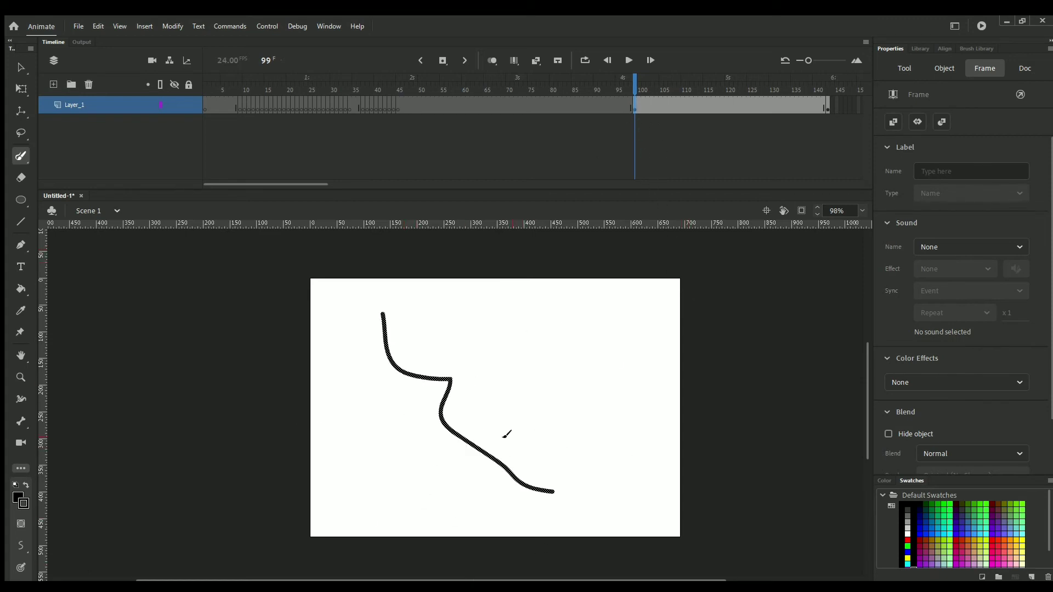
# Undo the paste over frame 99, clear that frame, and check frames 95 and 105
pyautogui.hotkey('ctrl', 'y')
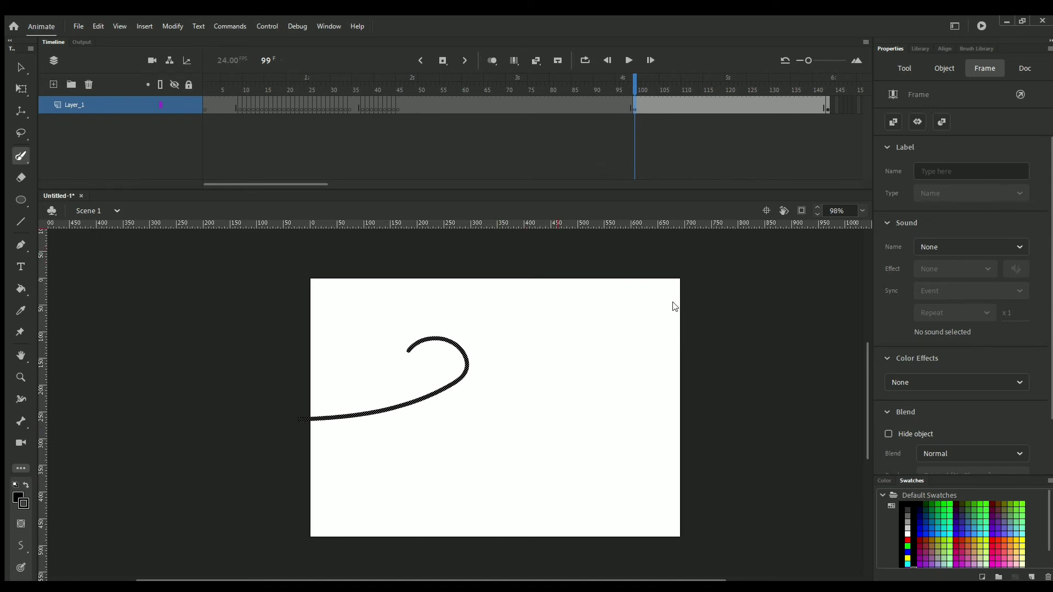
pyautogui.click(619, 102)
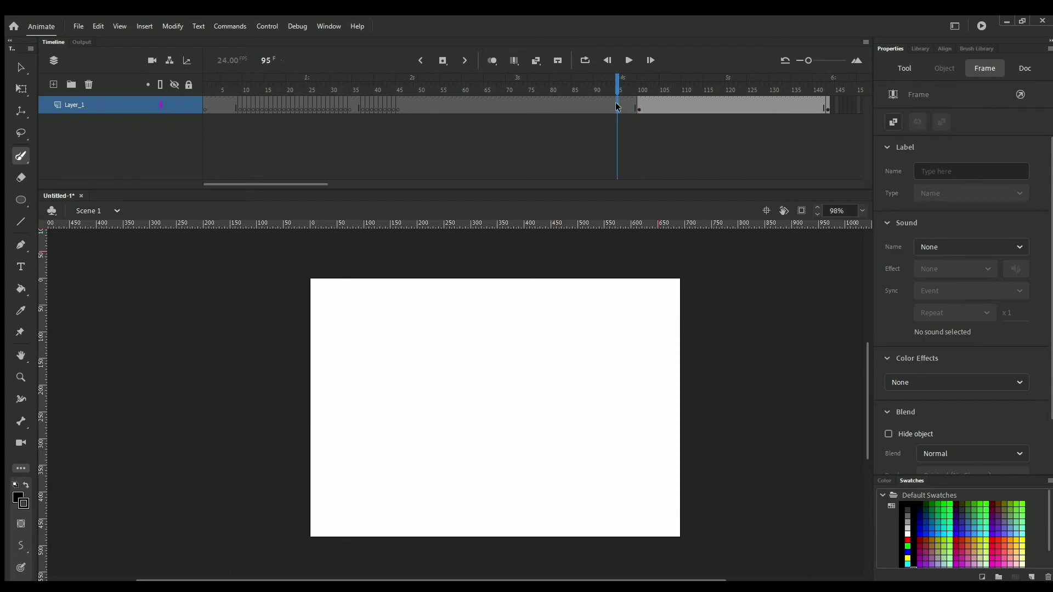
pyautogui.click(659, 106)
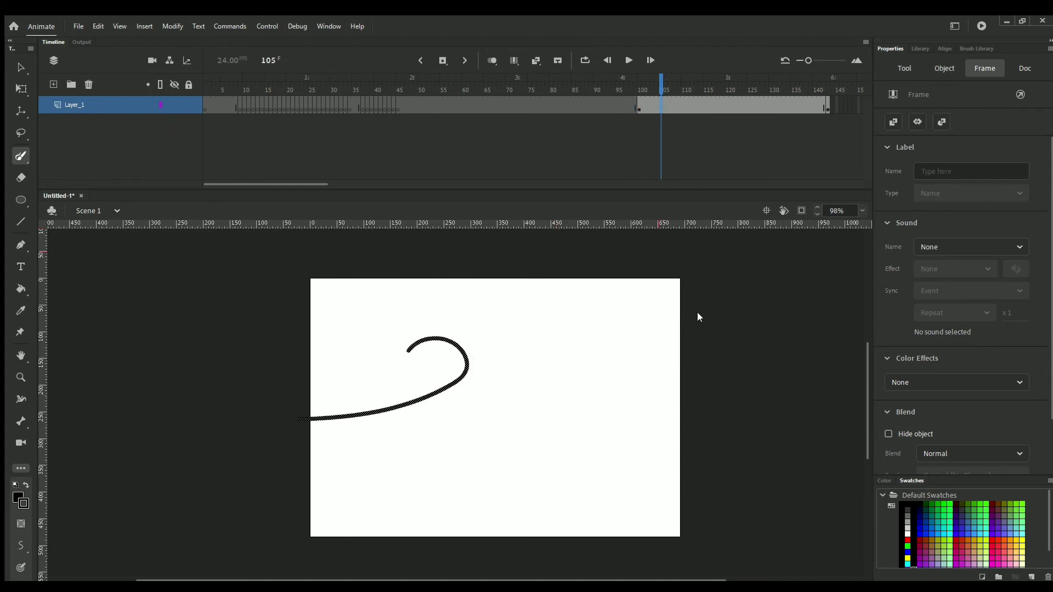
# Select every frame on Layer_1, first with the select-all command and then through the layer itself
pyautogui.hotkey('ctrl', 'alt', 'a')
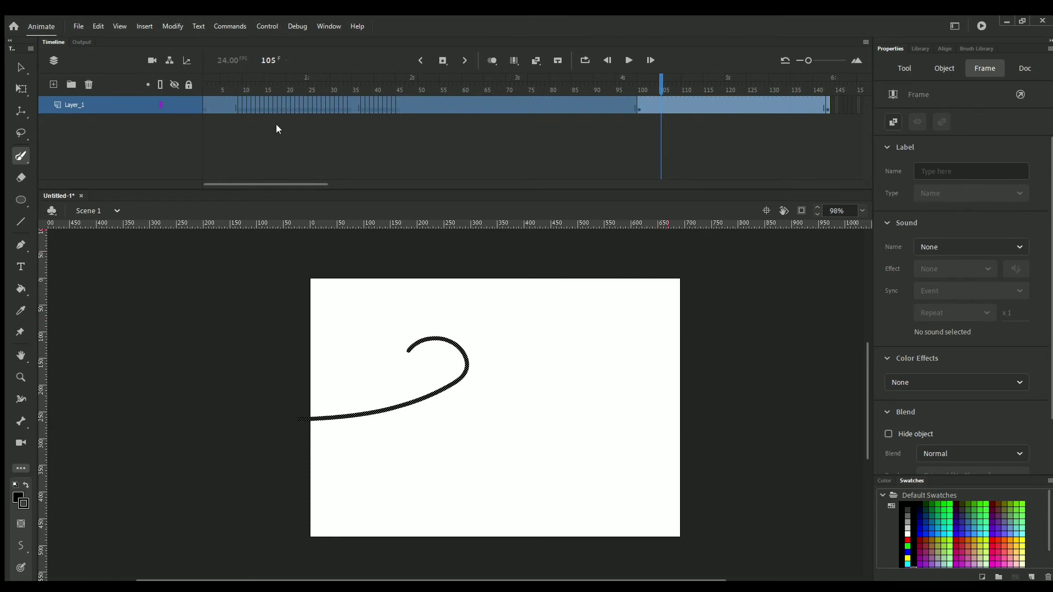
pyautogui.click(317, 92)
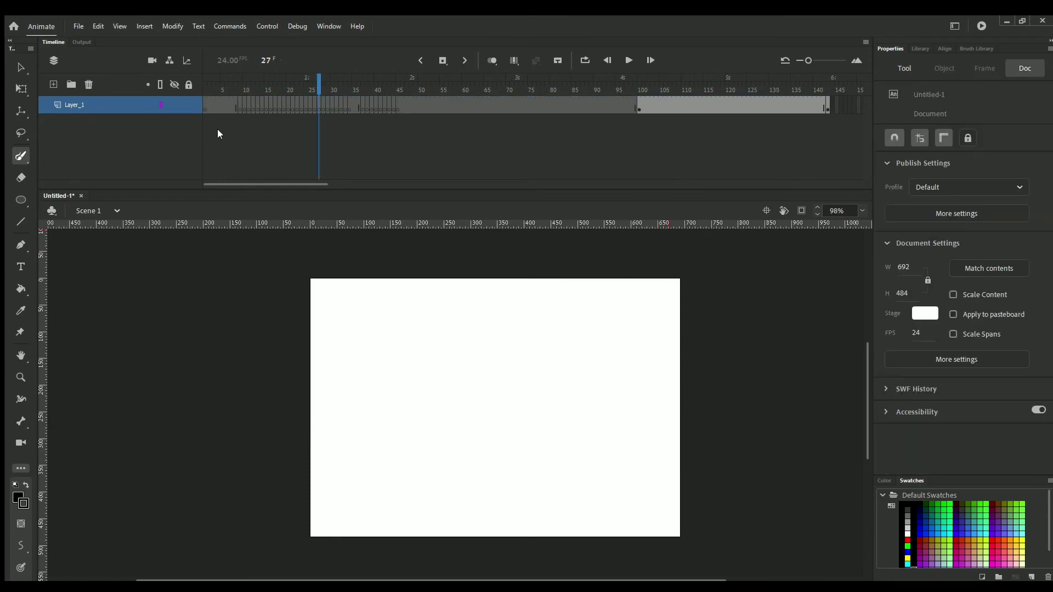
pyautogui.click(127, 102)
pyautogui.click(176, 141)
pyautogui.click(117, 103)
# Rename Layer_1 as "naming"
pyautogui.doubleClick(83, 102)
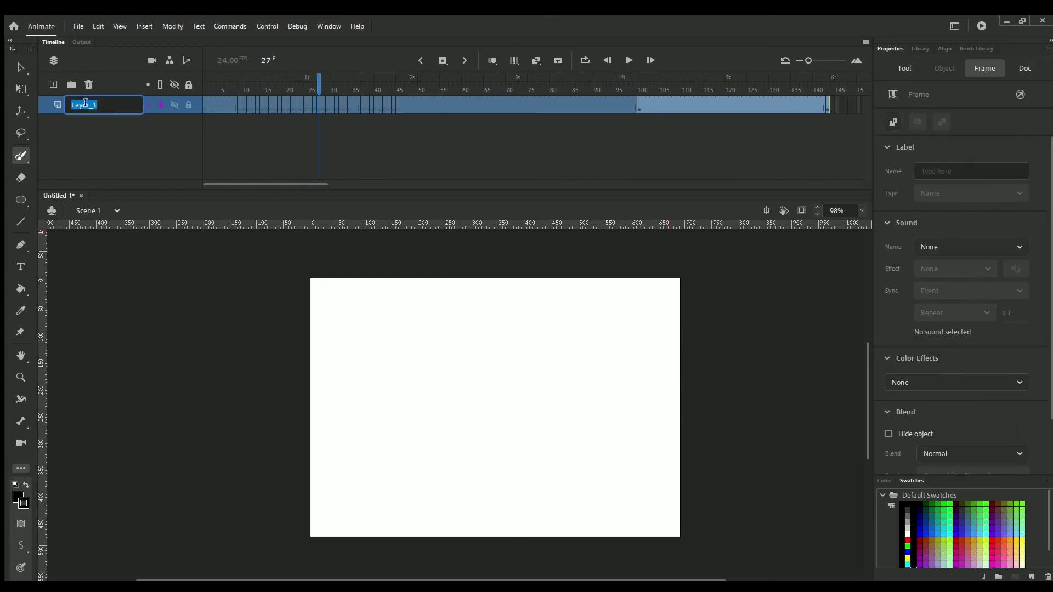
pyautogui.click(160, 124)
pyautogui.click(71, 102)
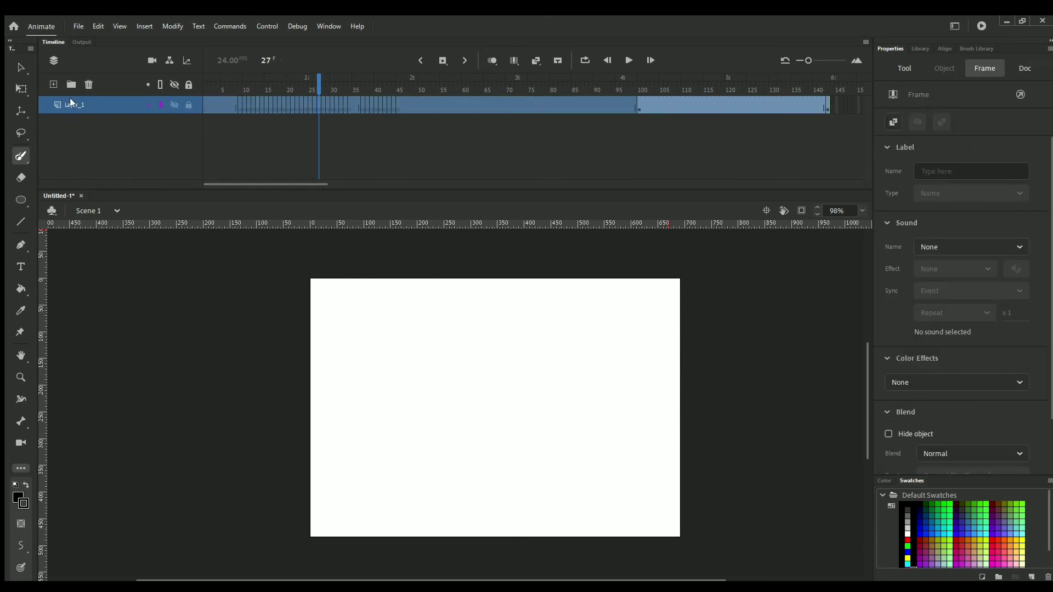
pyautogui.doubleClick(70, 101)
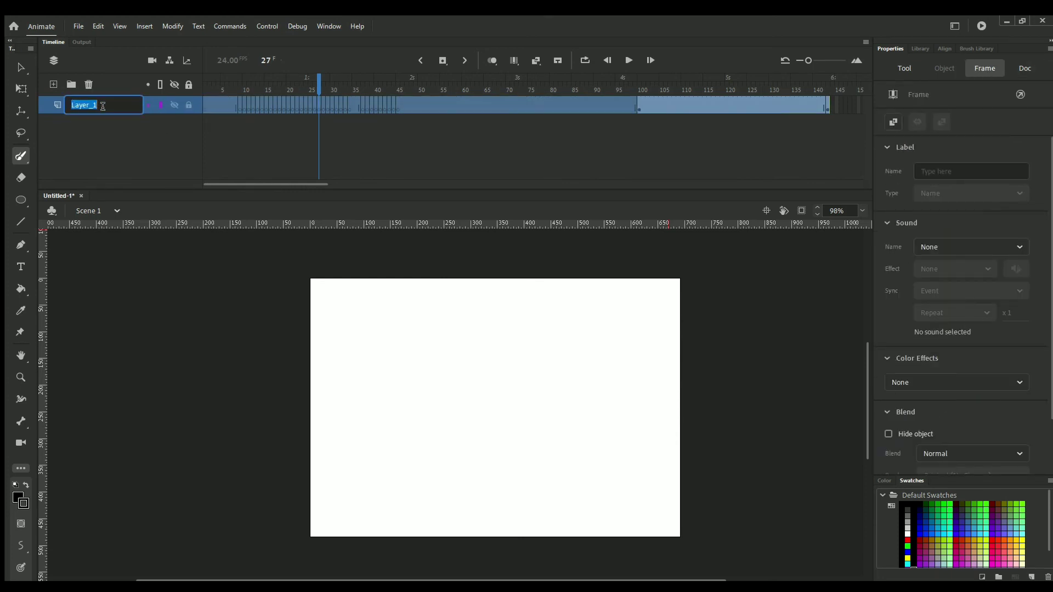
pyautogui.write('naming')
pyautogui.press('Return')
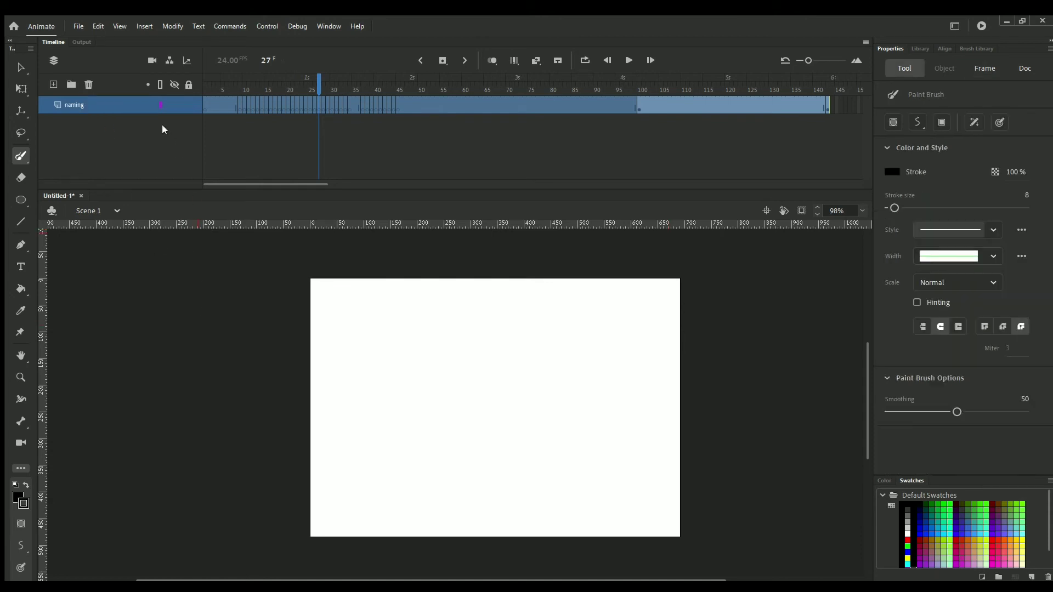
# Select all frames through the naming layer, then only frames 100 through 114 of the curled stroke's span
pyautogui.click(111, 104)
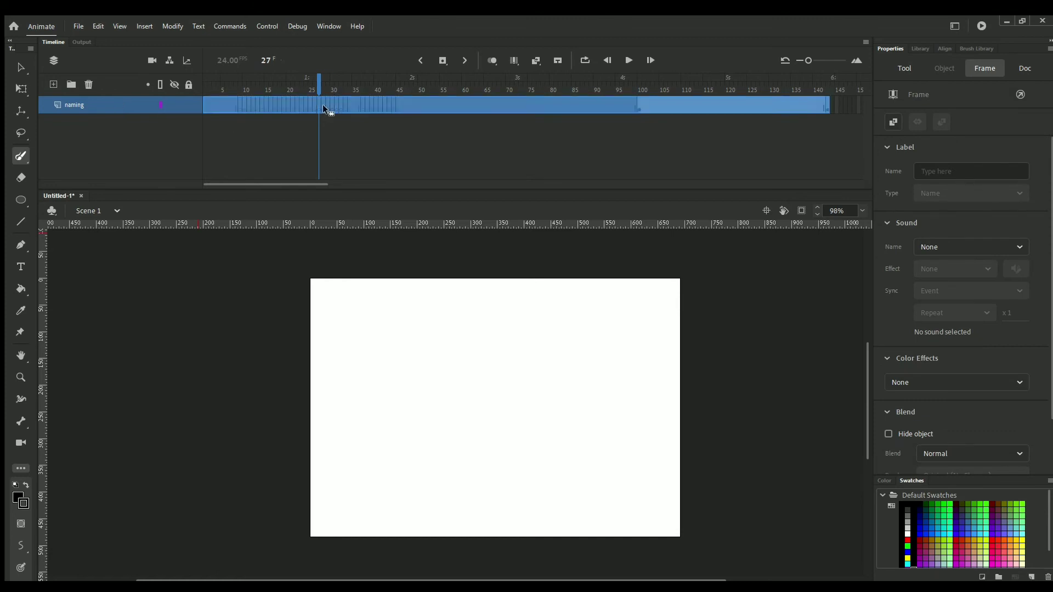
pyautogui.click(430, 103)
pyautogui.click(638, 108)
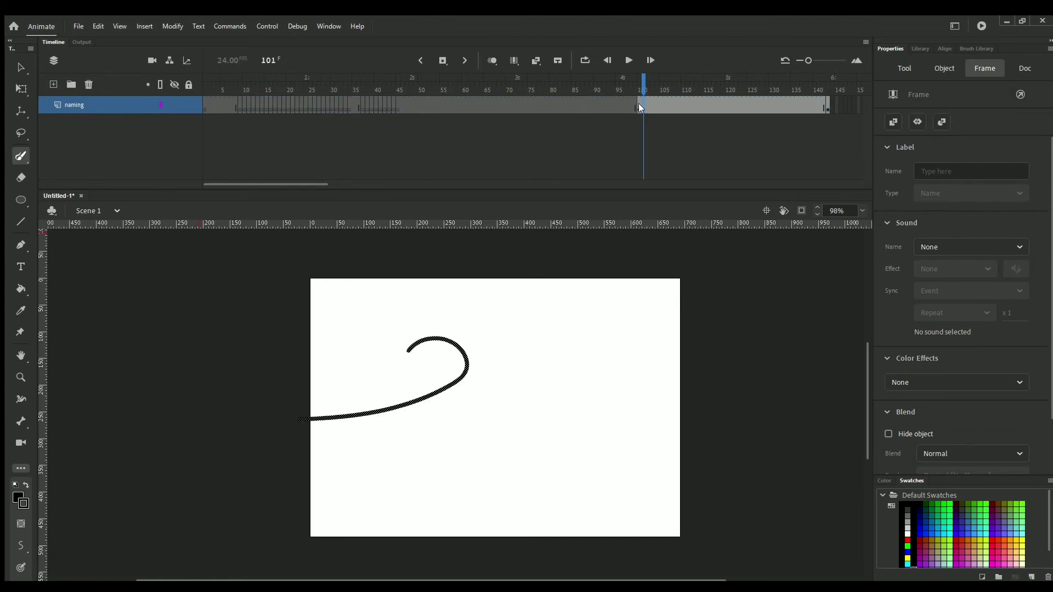
pyautogui.moveTo(638, 107)
pyautogui.mouseDown()
pyautogui.moveTo(735, 105)
pyautogui.moveTo(697, 103)
pyautogui.mouseUp()
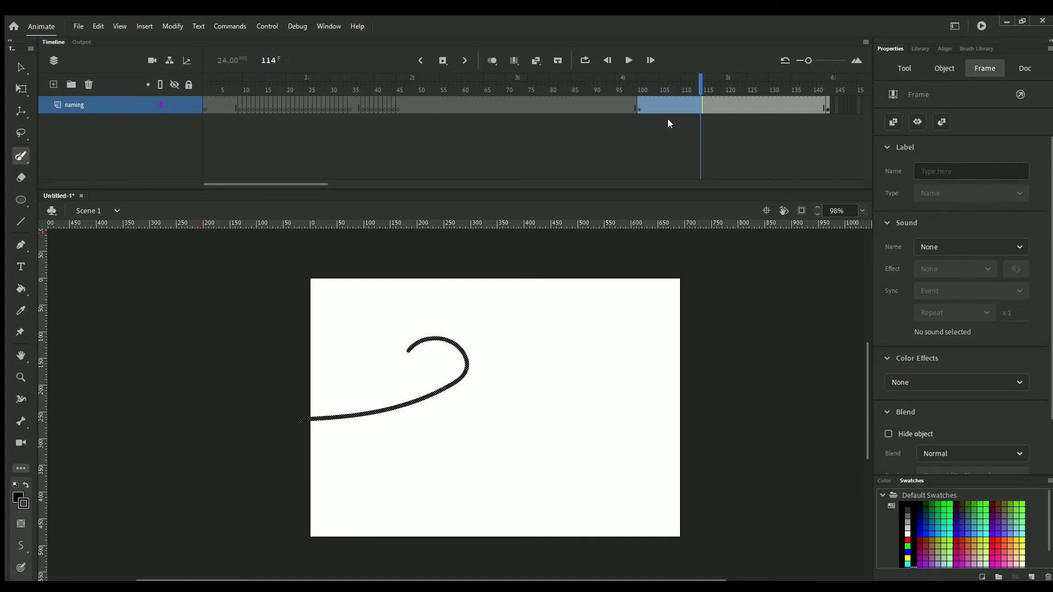
# Move the starting keyframe of the curled stroke's span to frame 105 and check frame 65
pyautogui.click(637, 105)
pyautogui.moveTo(649, 104); pyautogui.dragTo(661, 105)
pyautogui.click(635, 105)
pyautogui.click(485, 105)
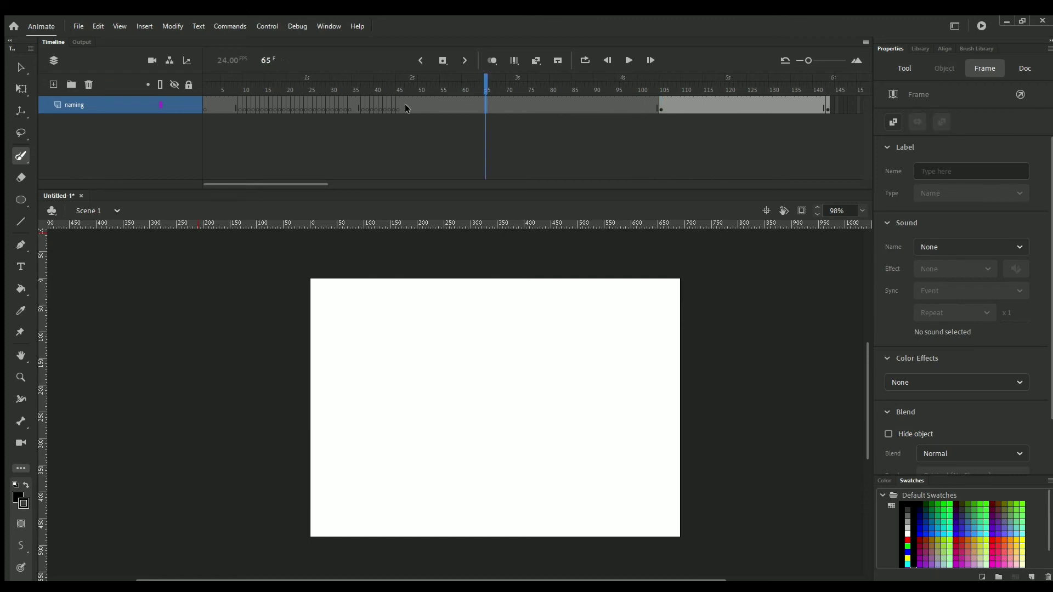
# Select all frames of the naming layer, remove them, and go to frame 1
pyautogui.click(411, 104)
pyautogui.click(127, 105)
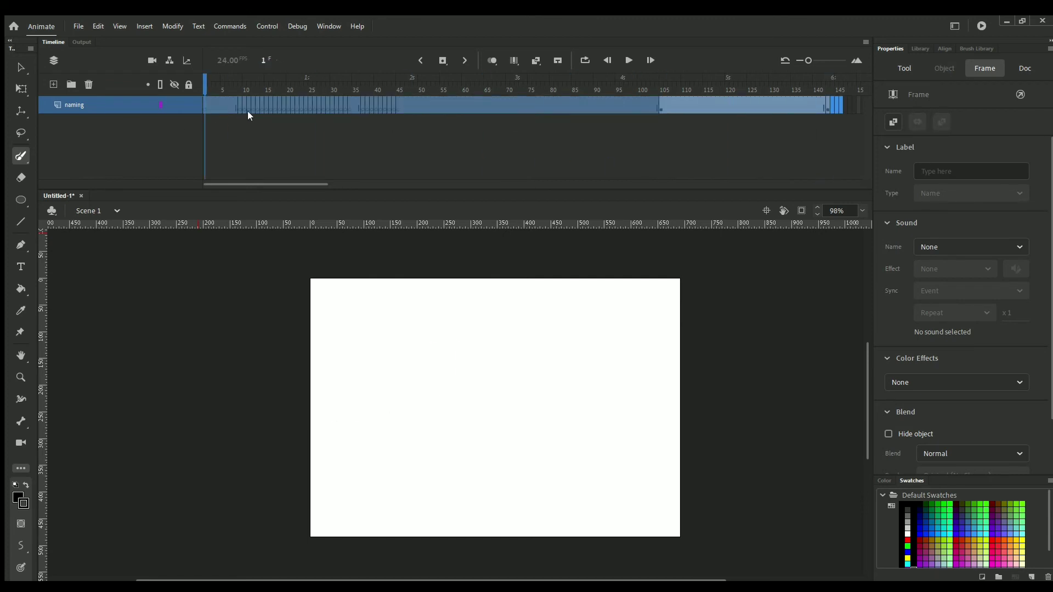
pyautogui.click(281, 170)
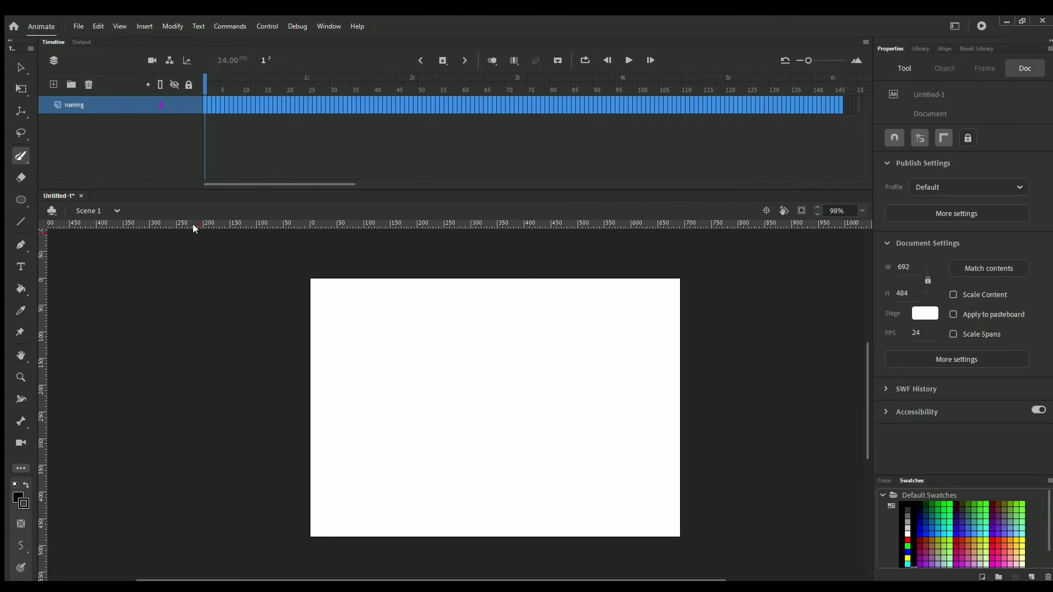
pyautogui.click(266, 103)
pyautogui.click(240, 105)
pyautogui.click(203, 105)
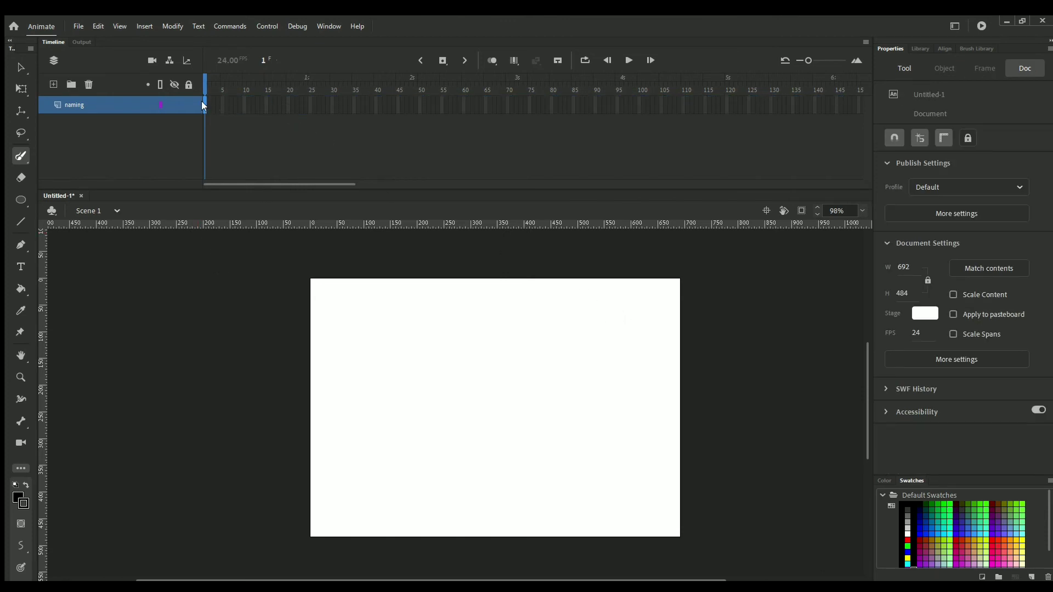
pyautogui.click(202, 103)
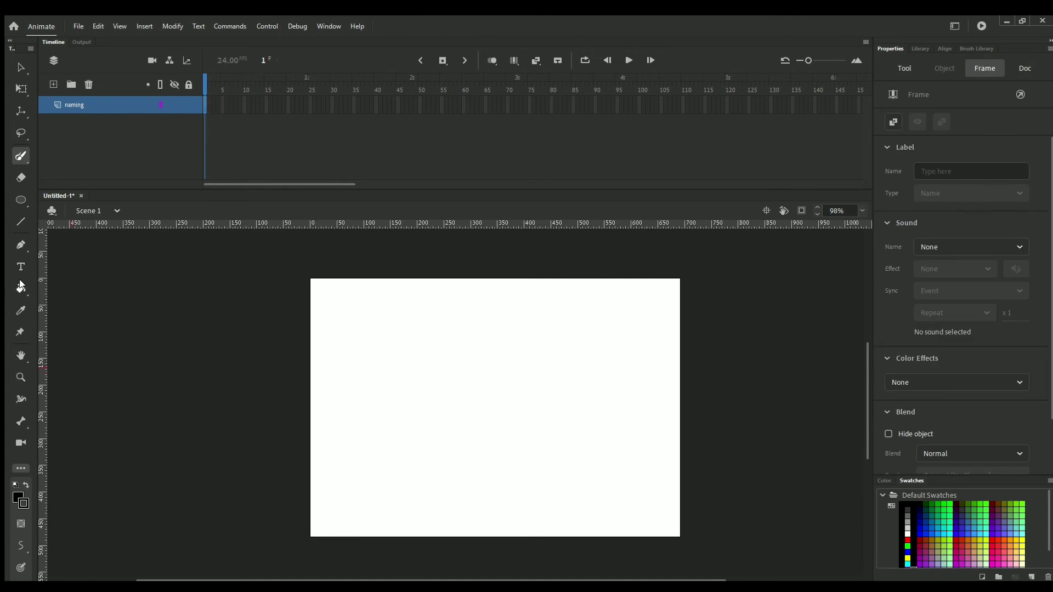
# Paint a small oval progressing across the stage with the Paint Brush, one per blank keyframe on frames 1 through 9, and scrub through them
pyautogui.click(21, 156)
pyautogui.moveTo(321, 390)
pyautogui.mouseDown()
pyautogui.moveTo(329, 423)
pyautogui.moveTo(320, 407)
pyautogui.moveTo(333, 389)
pyautogui.moveTo(365, 419)
pyautogui.moveTo(337, 399)
pyautogui.moveTo(404, 388)
pyautogui.moveTo(393, 425)
pyautogui.moveTo(389, 381)
pyautogui.moveTo(459, 416)
pyautogui.moveTo(436, 395)
pyautogui.moveTo(492, 380)
pyautogui.moveTo(492, 426)
pyautogui.moveTo(473, 377)
pyautogui.moveTo(538, 408)
pyautogui.moveTo(522, 374)
pyautogui.moveTo(570, 413)
pyautogui.moveTo(571, 382)
pyautogui.moveTo(615, 406)
pyautogui.moveTo(611, 377)
pyautogui.moveTo(663, 397)
pyautogui.moveTo(641, 368)
pyautogui.mouseUp()
pyautogui.press('F7')
pyautogui.press('F7')
pyautogui.press('F7')
pyautogui.press('F7')
pyautogui.press('F7')
pyautogui.press('F7')
pyautogui.press('F7')
pyautogui.press('F7')
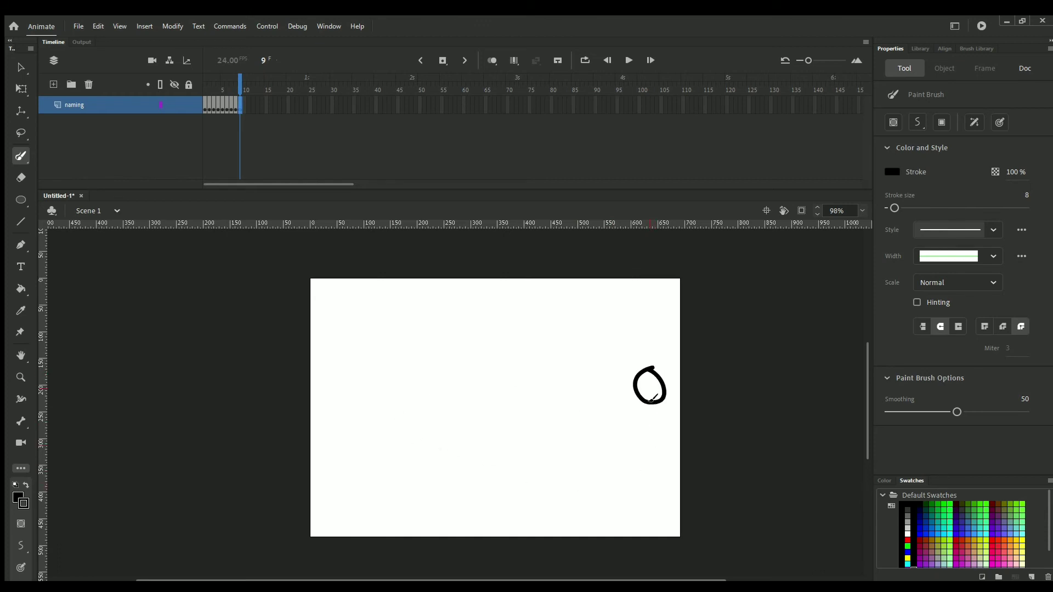
pyautogui.moveTo(242, 79); pyautogui.dragTo(195, 102)
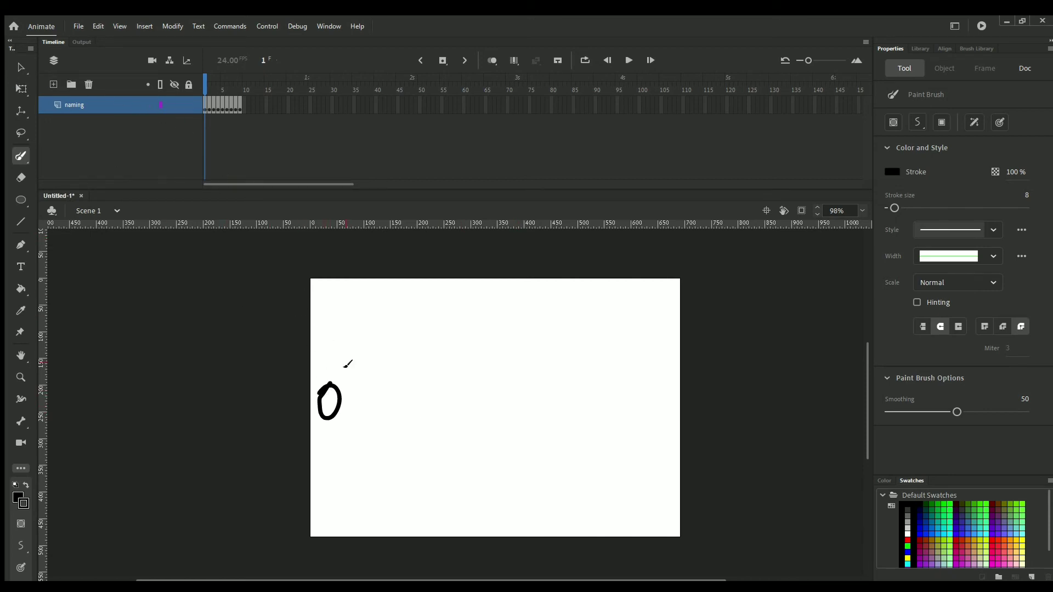
pyautogui.moveTo(204, 88)
pyautogui.mouseDown()
pyautogui.moveTo(239, 91)
pyautogui.moveTo(197, 89)
pyautogui.mouseUp()
# Copy frames 1 through 9 of the oval animation and paste them starting at frame 10
pyautogui.click(238, 106)
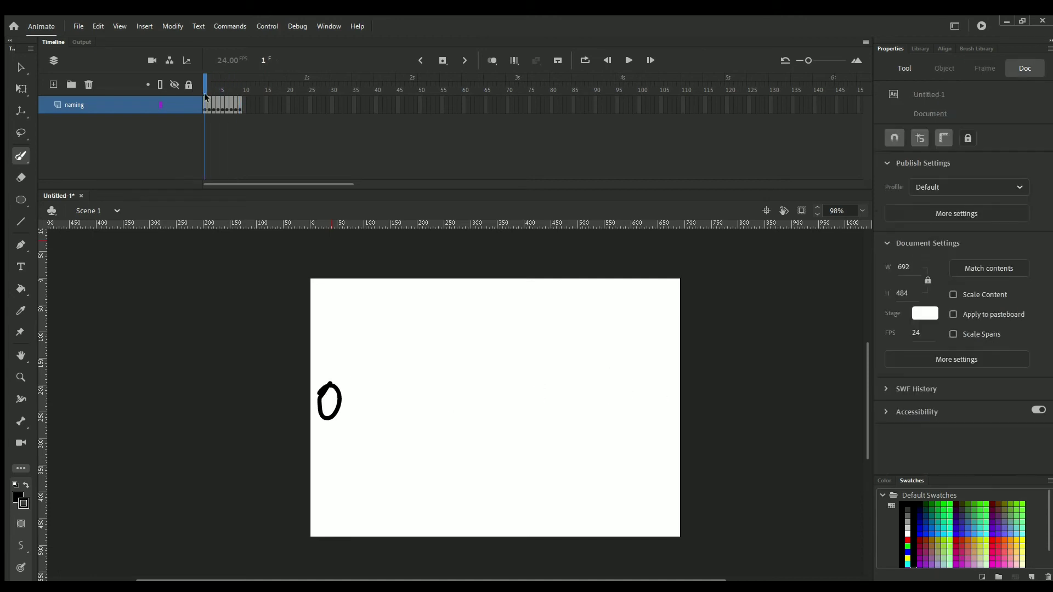
pyautogui.click(212, 103)
pyautogui.click(242, 104)
pyautogui.click(235, 104)
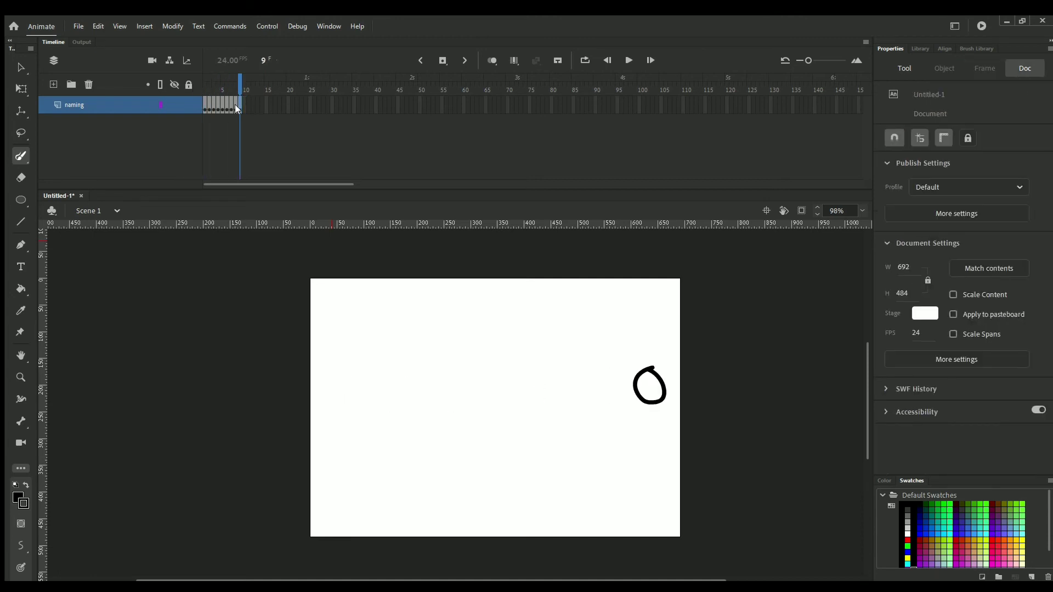
pyautogui.click(222, 104)
pyautogui.click(237, 104)
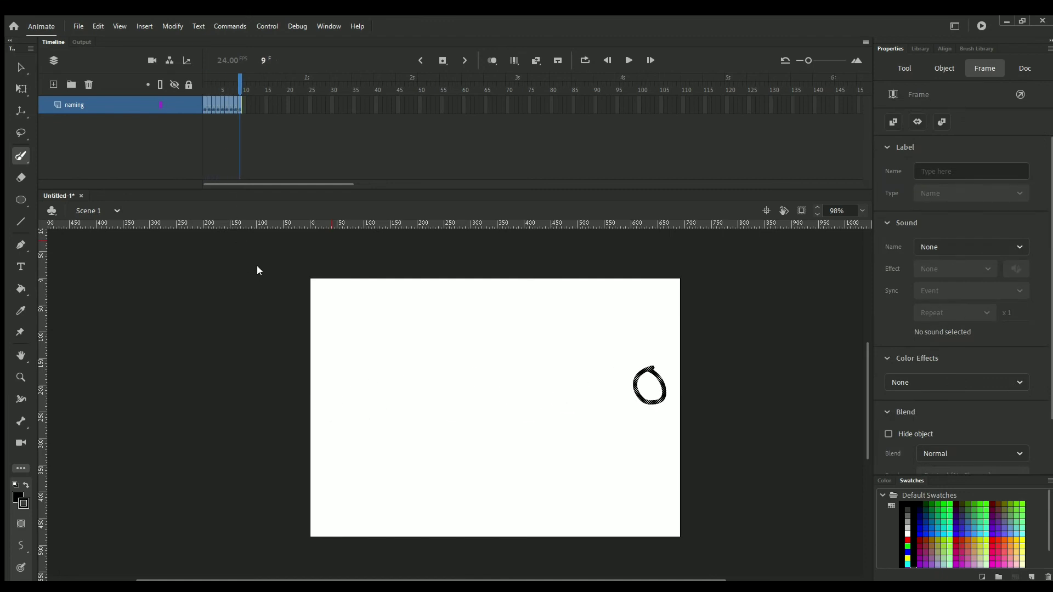
pyautogui.click(242, 102)
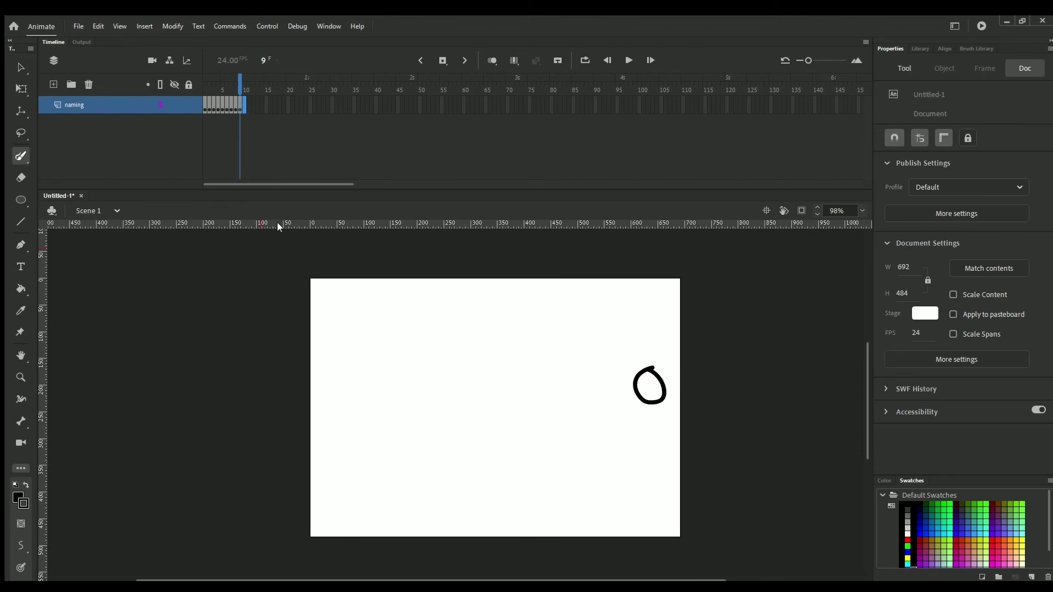
pyautogui.hotkey('ctrl', 'alt', 'v')
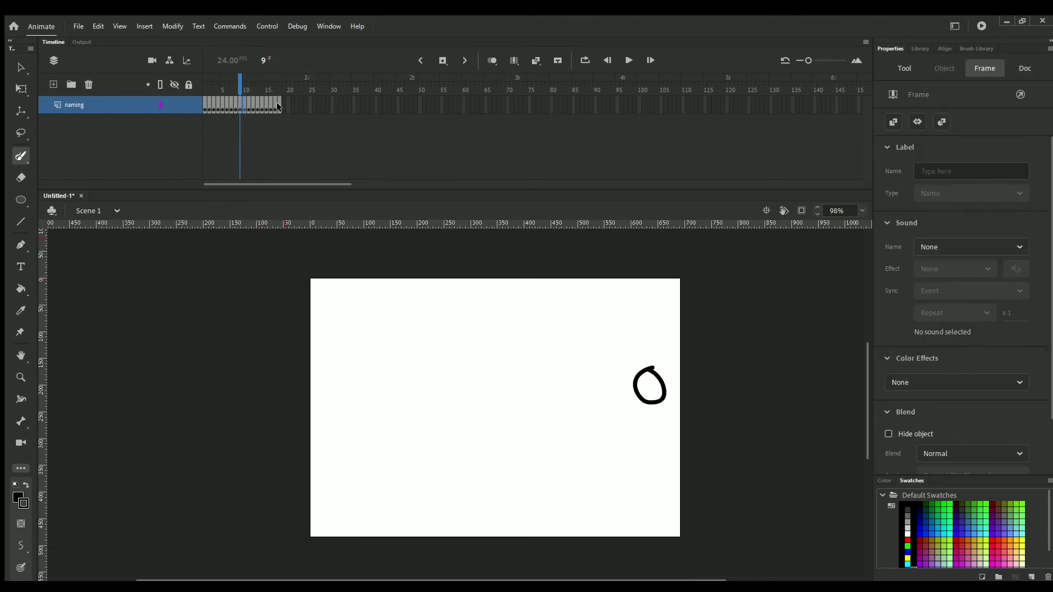
# Select the pasted frames and scrub through to frame 18 to check the repeated oval animation
pyautogui.moveTo(278, 104); pyautogui.dragTo(237, 109)
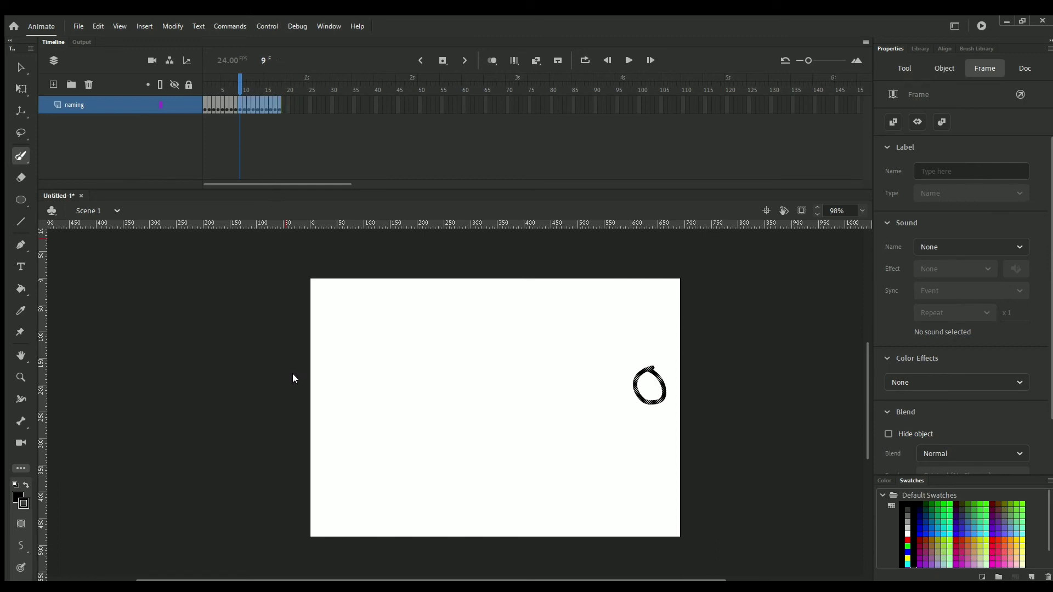
pyautogui.click(221, 85)
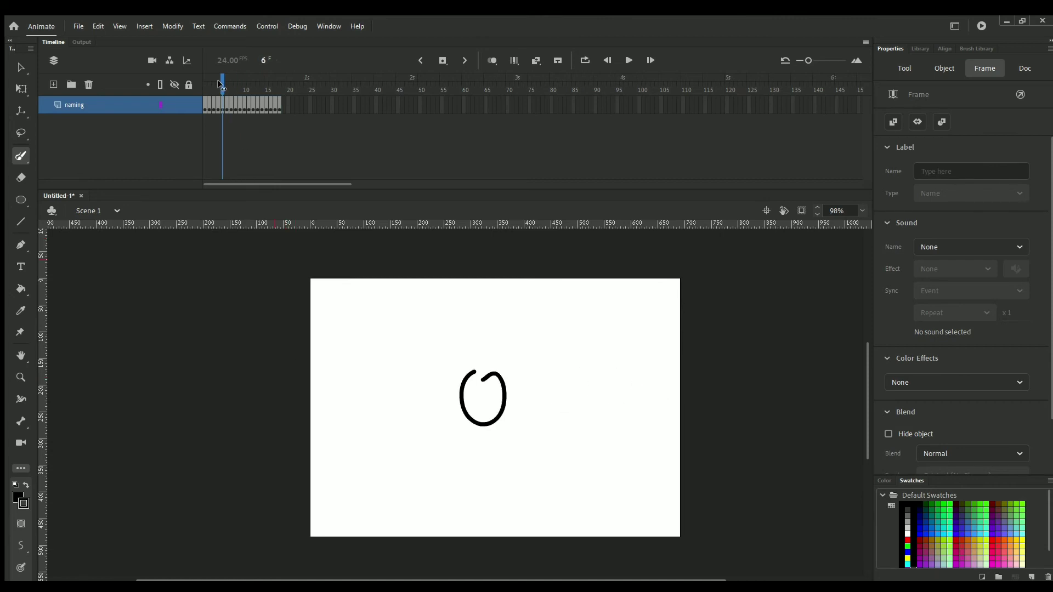
pyautogui.moveTo(220, 84)
pyautogui.mouseDown()
pyautogui.moveTo(280, 89)
pyautogui.moveTo(216, 94)
pyautogui.moveTo(238, 94)
pyautogui.mouseUp()
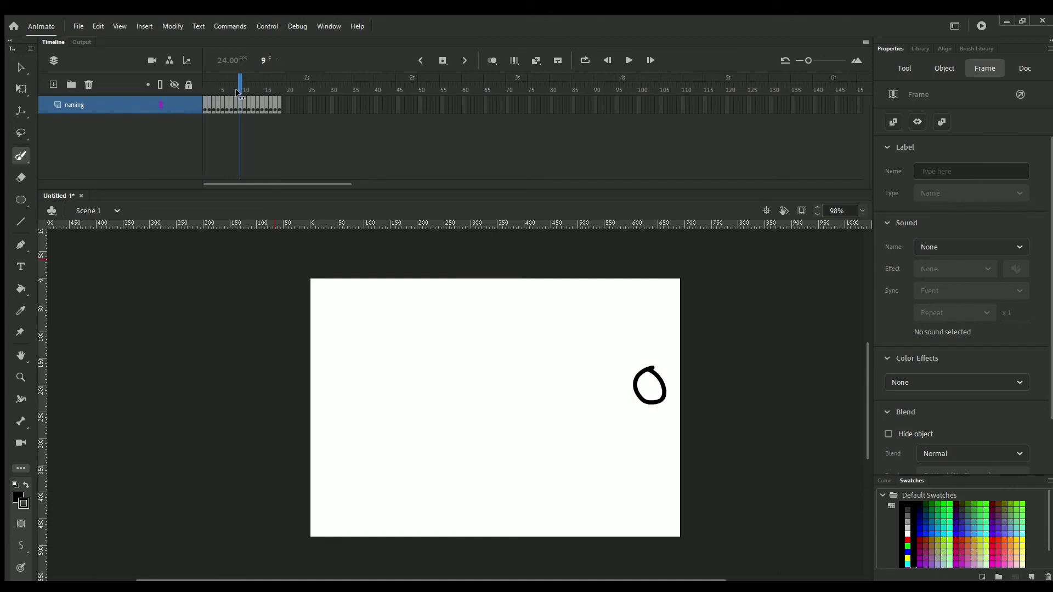
pyautogui.moveTo(237, 92); pyautogui.dragTo(280, 95)
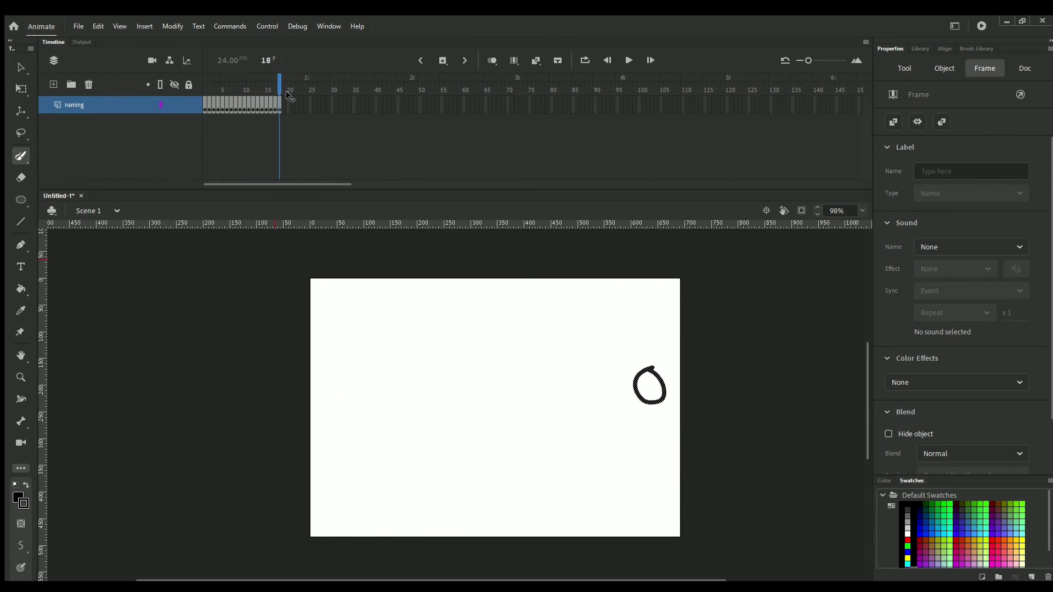
pyautogui.click(294, 96)
pyautogui.click(293, 96)
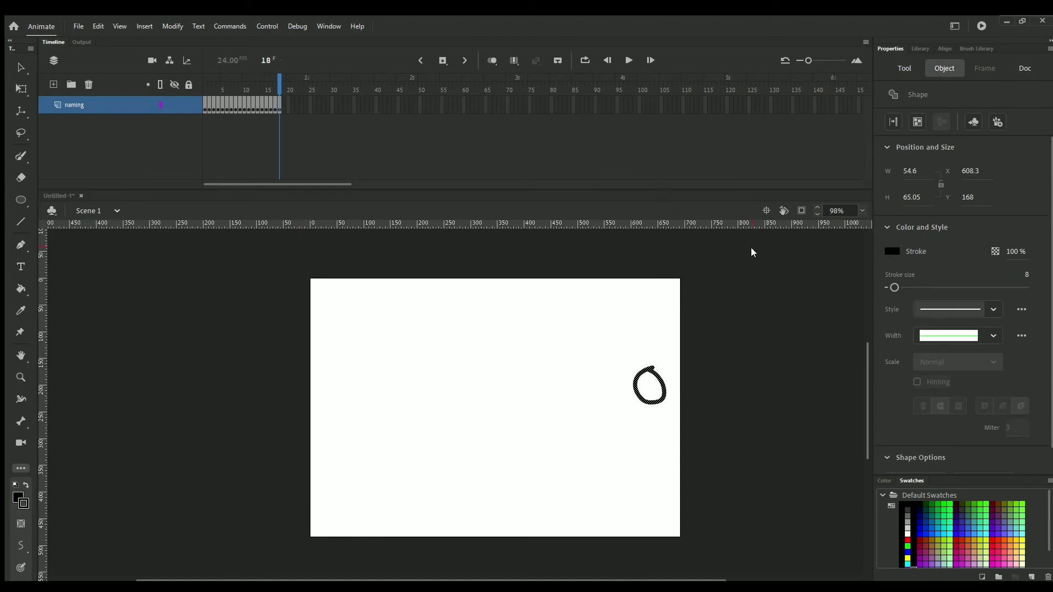
pyautogui.press('b')
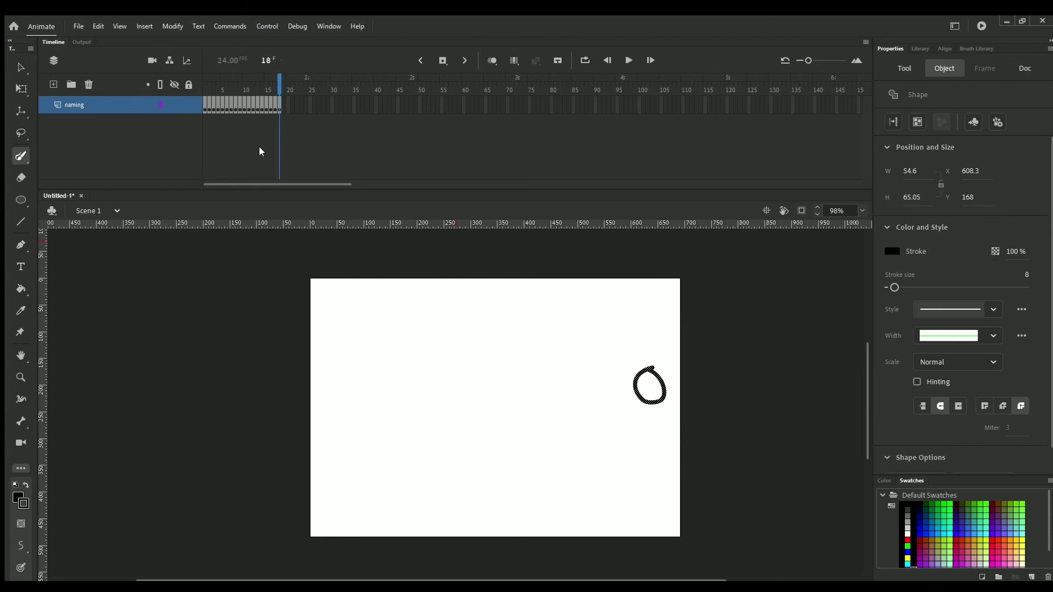
# Add a new layer and delete the naming layer
pyautogui.click(52, 83)
pyautogui.click(87, 118)
pyautogui.click(88, 84)
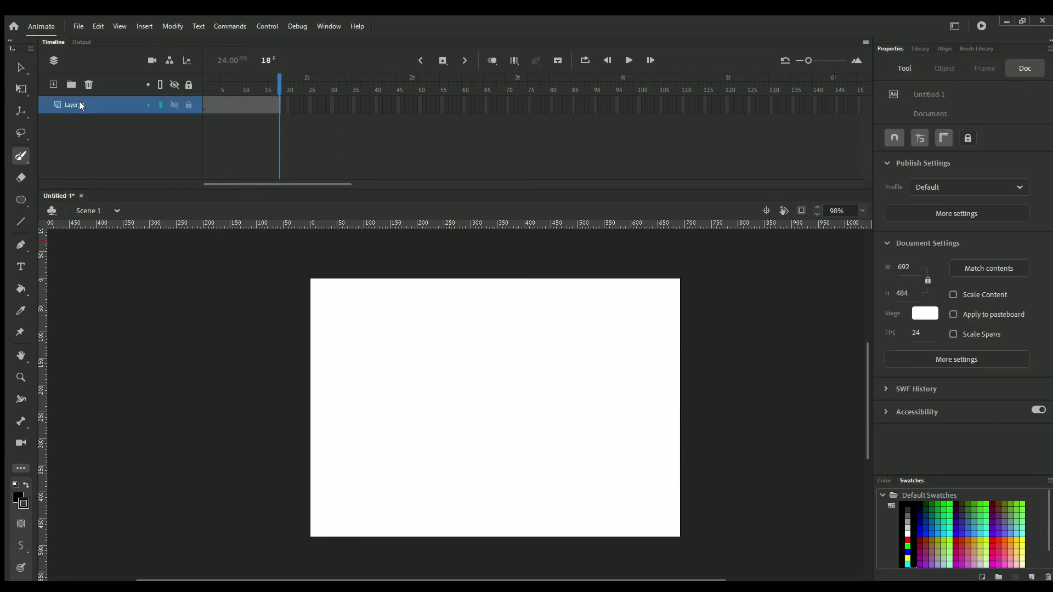
# Remove the extra frames from Layer_4 so only frame 1 is left, and select it
pyautogui.click(293, 178)
pyautogui.click(207, 108)
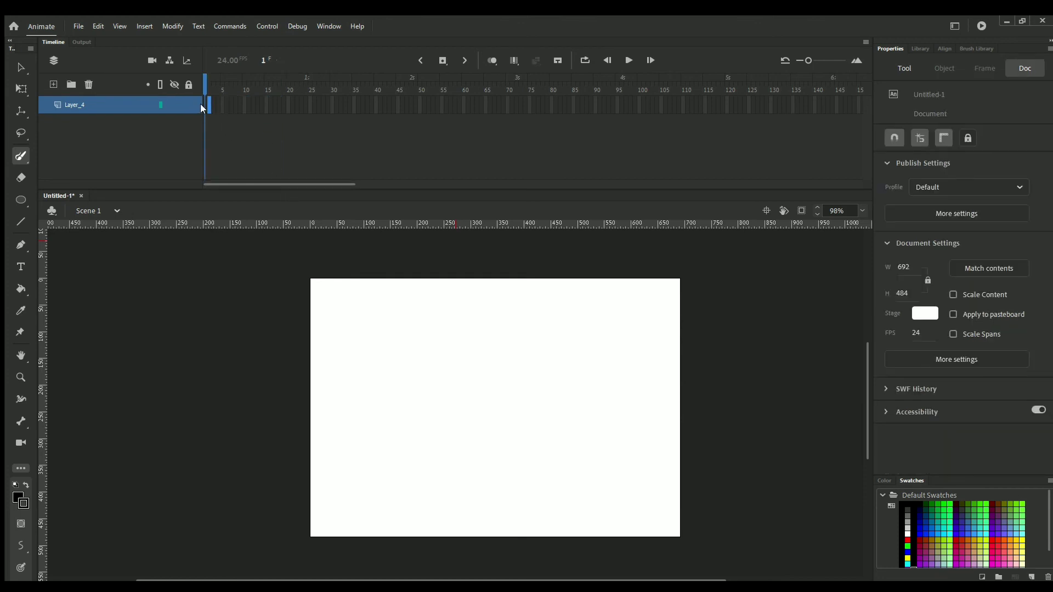
pyautogui.click(203, 107)
pyautogui.click(196, 147)
# Paste the waterfall image on frame 1 and move it to the stage's upper-left corner at X 9, Y 9
pyautogui.hotkey('ctrl', 'v')
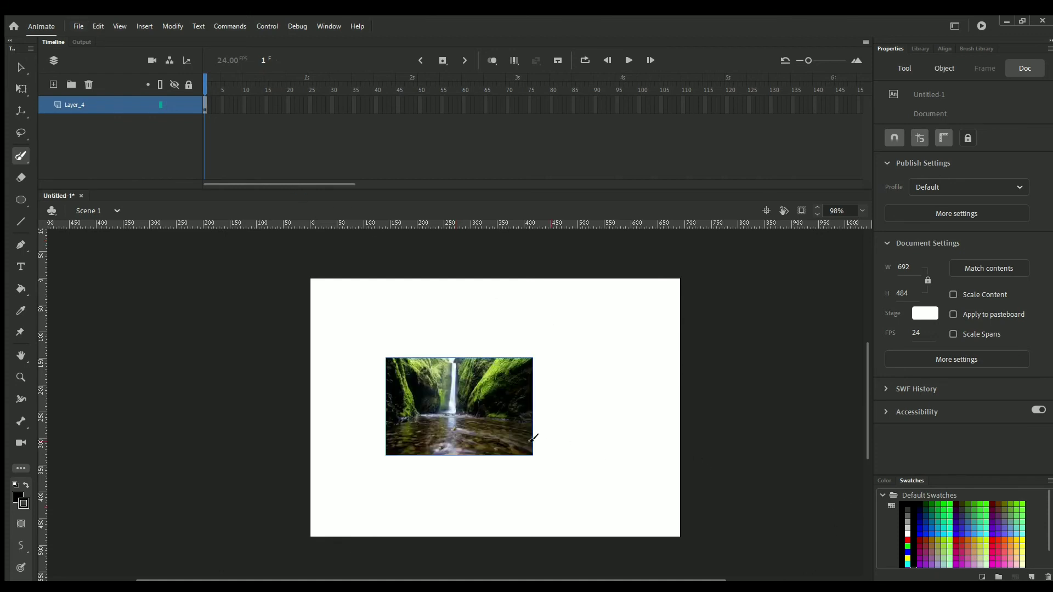
pyautogui.click(17, 67)
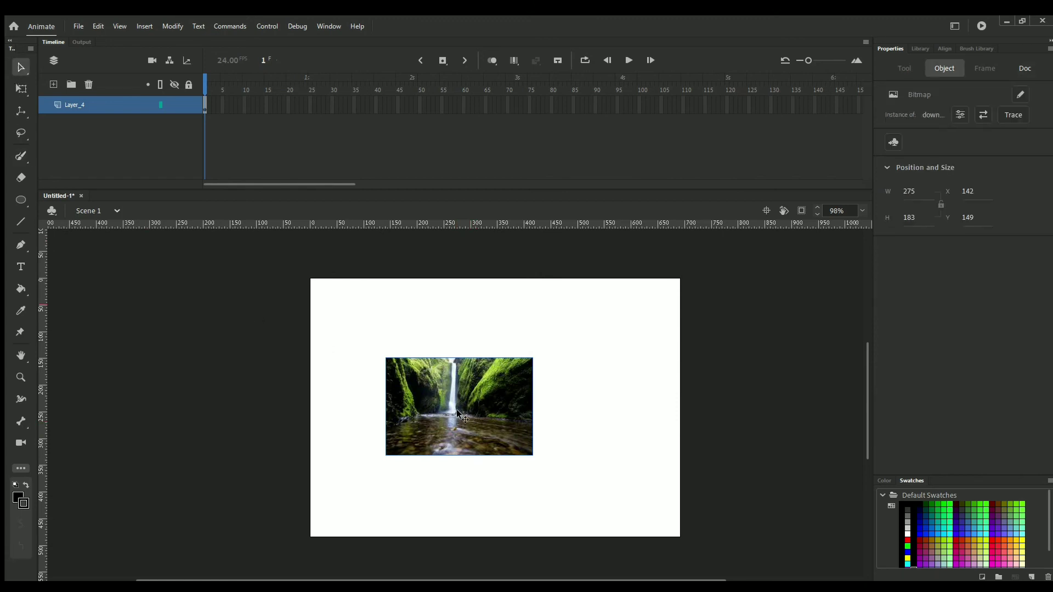
pyautogui.moveTo(456, 410); pyautogui.dragTo(385, 336)
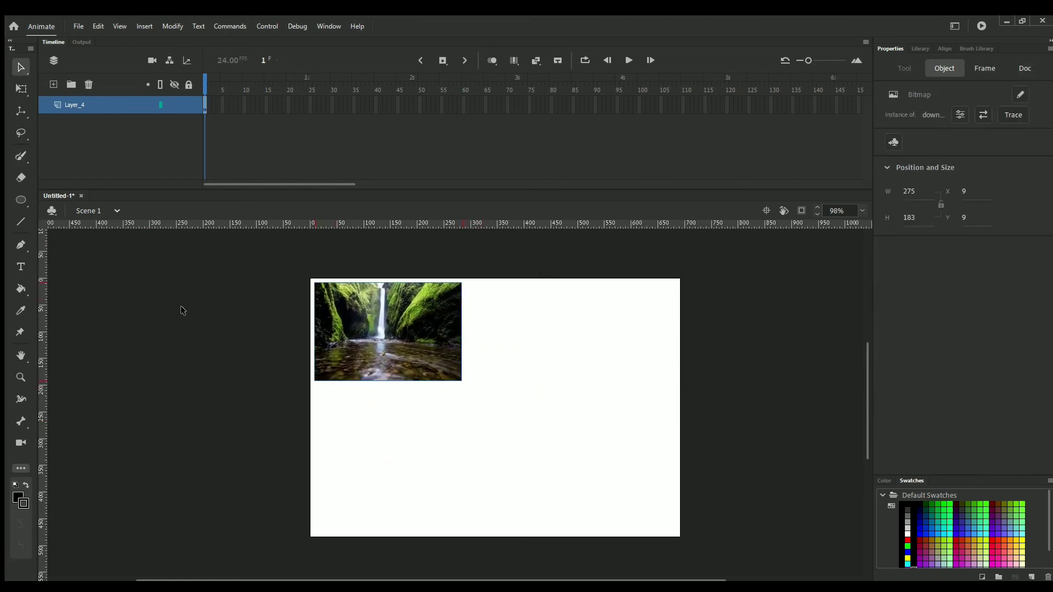
pyautogui.click(180, 305)
# Add another layer above the image layer and rename the image layer as "img1"
pyautogui.click(48, 80)
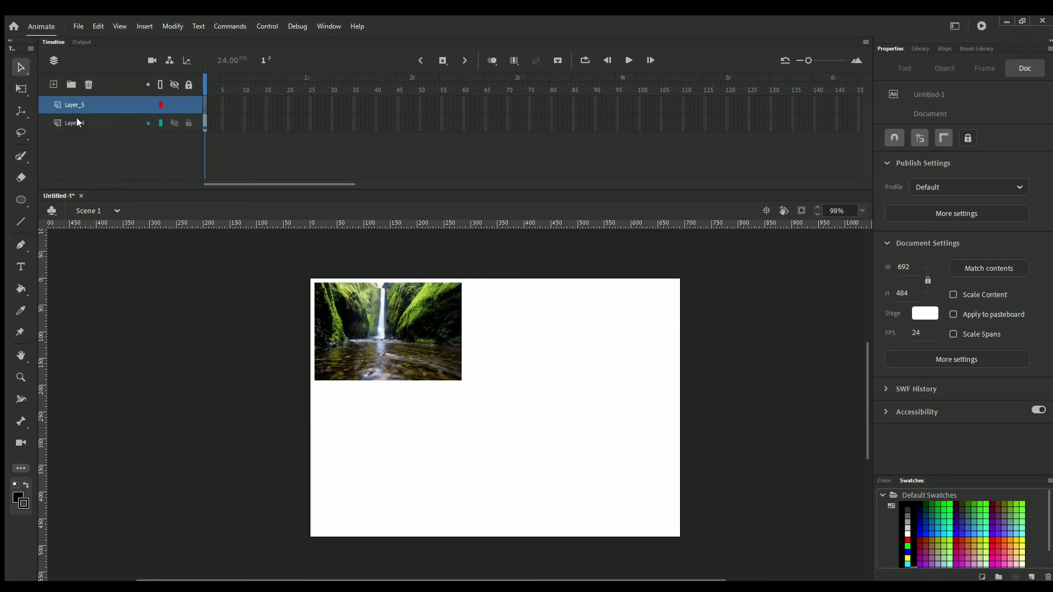
pyautogui.doubleClick(93, 124)
pyautogui.write('im')
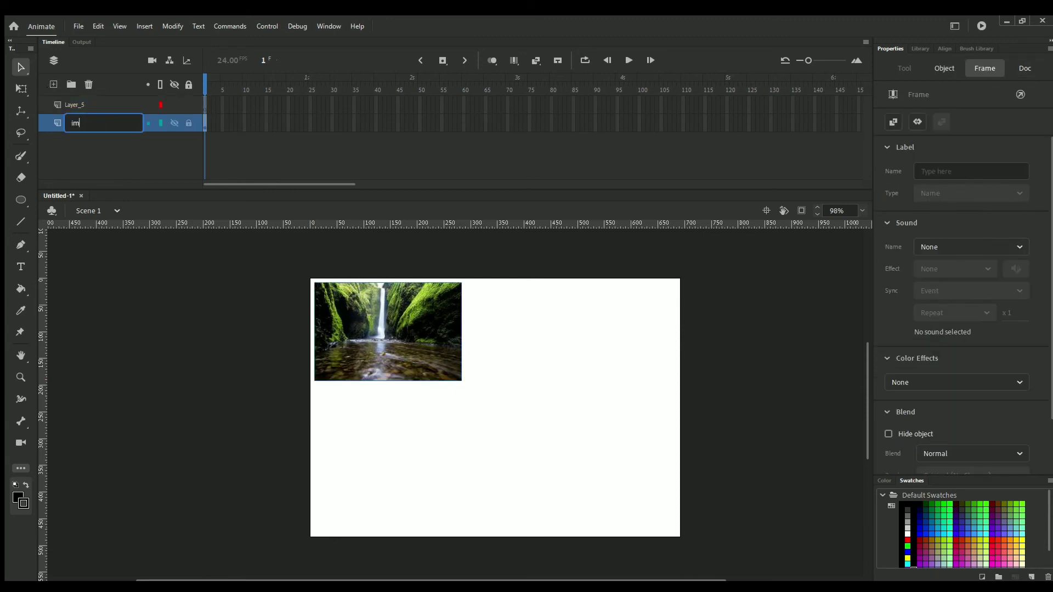
pyautogui.write('g1')
pyautogui.click(118, 282)
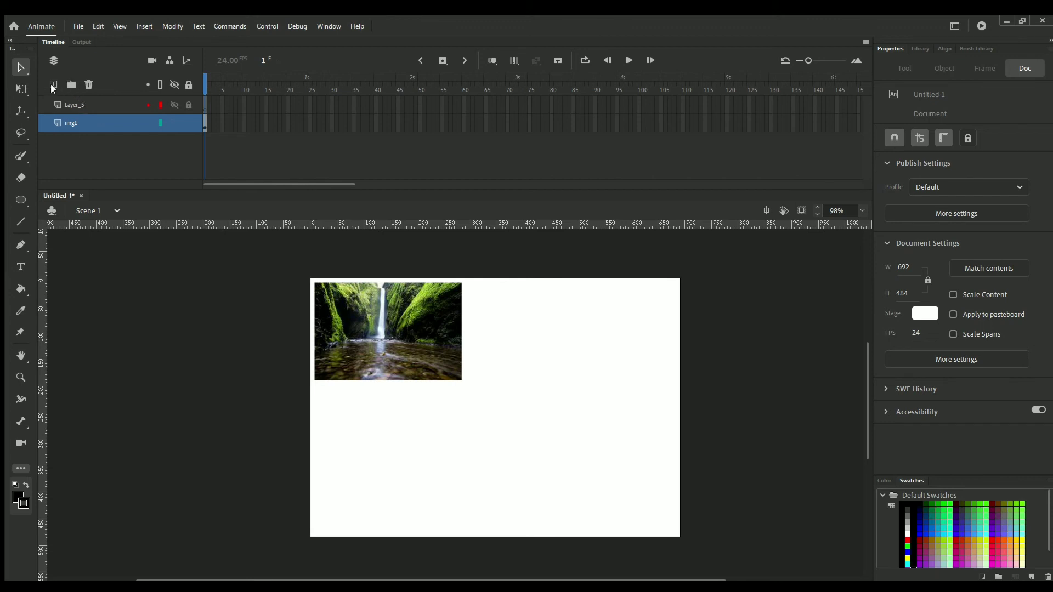
# Rename Layer_5 as "img2" and move it below the img1 layer
pyautogui.doubleClick(71, 103)
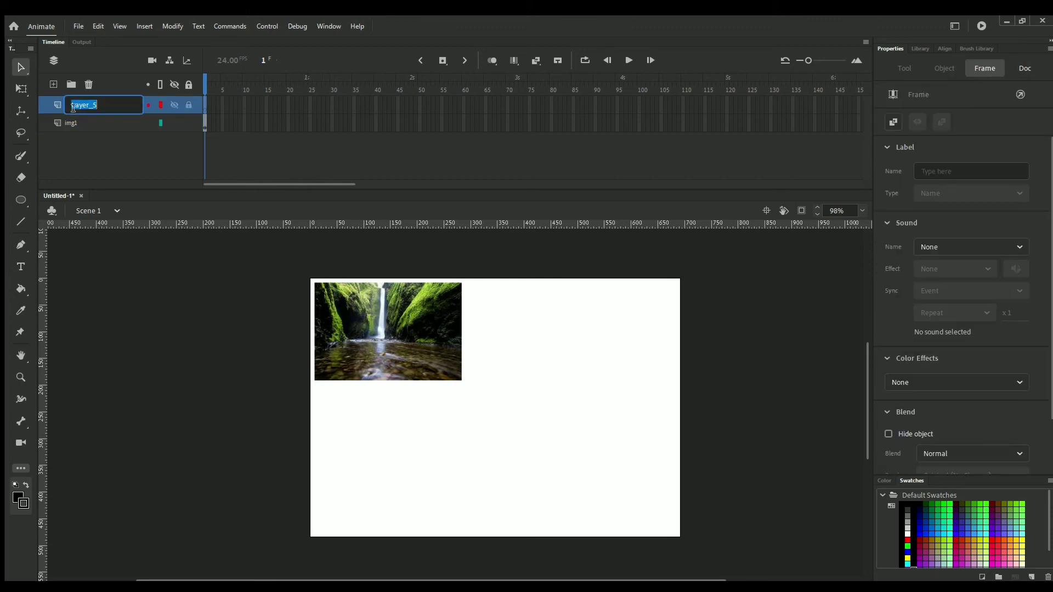
pyautogui.write('img2')
pyautogui.click(98, 260)
pyautogui.moveTo(79, 98); pyautogui.dragTo(81, 128)
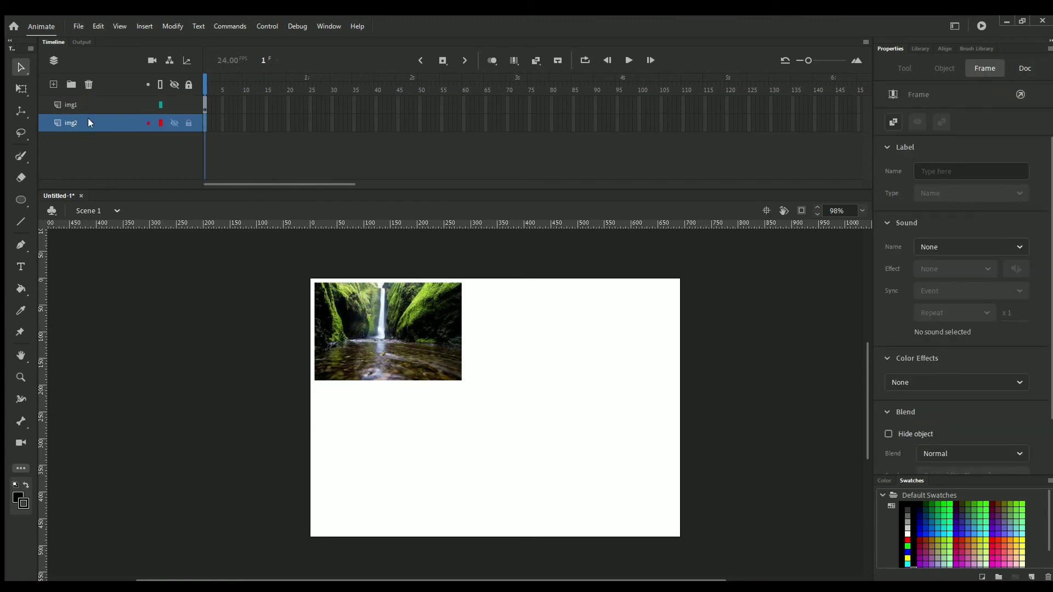
pyautogui.click(71, 99)
pyautogui.click(80, 117)
pyautogui.click(79, 113)
pyautogui.click(79, 115)
pyautogui.click(79, 107)
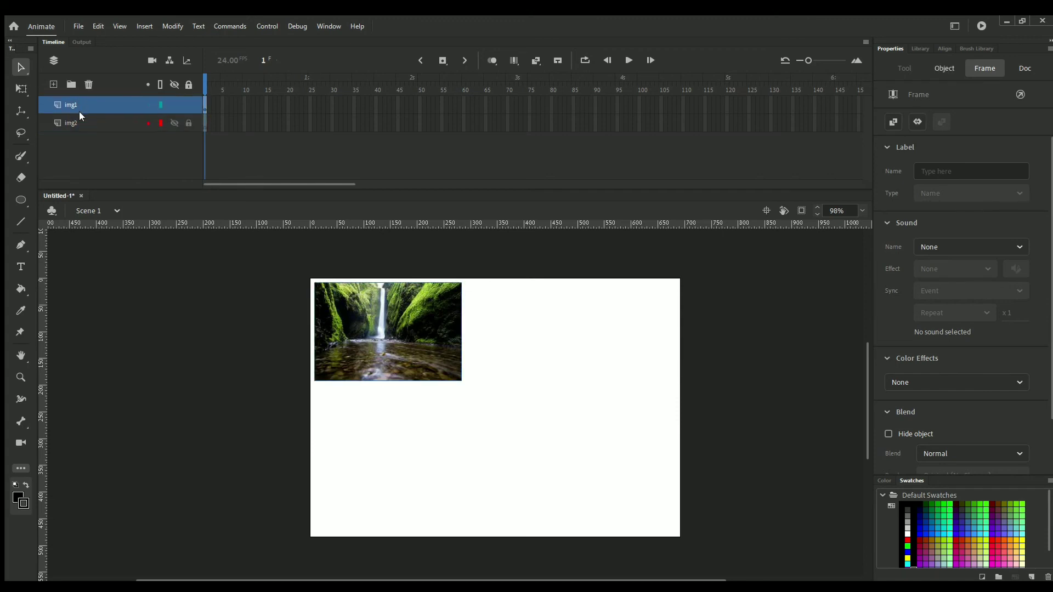
# Paste the pink flower image on the img2 layer and scale it down to about 207 by 209
pyautogui.click(79, 114)
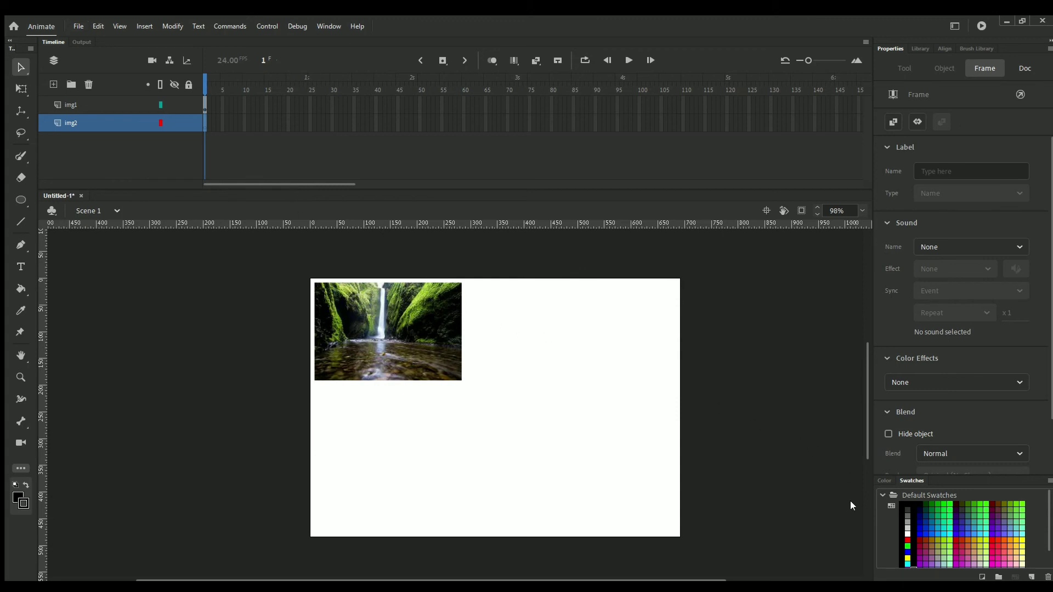
pyautogui.hotkey('ctrl', 'v')
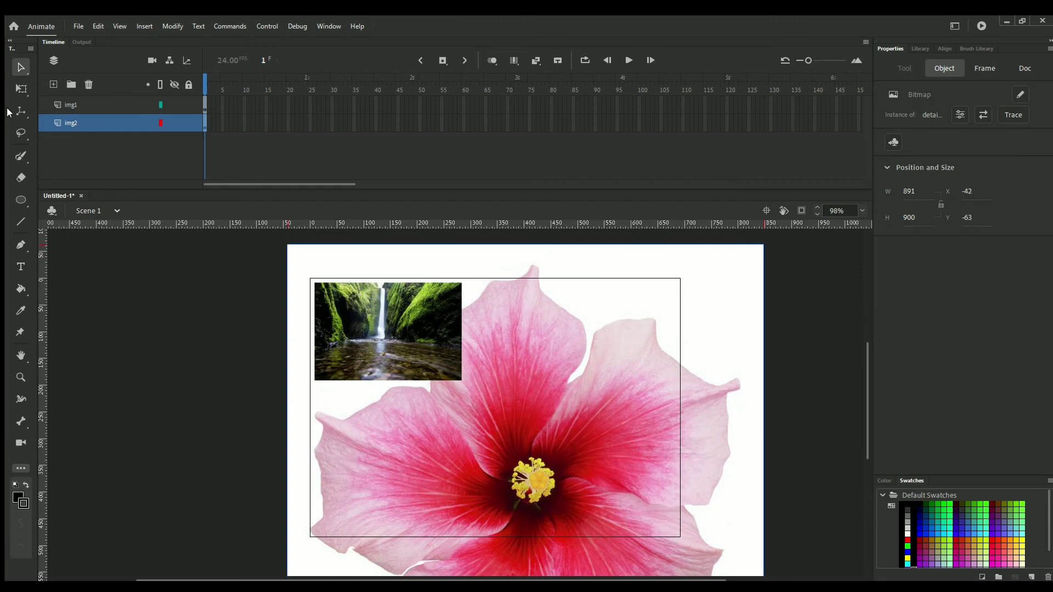
pyautogui.click(21, 89)
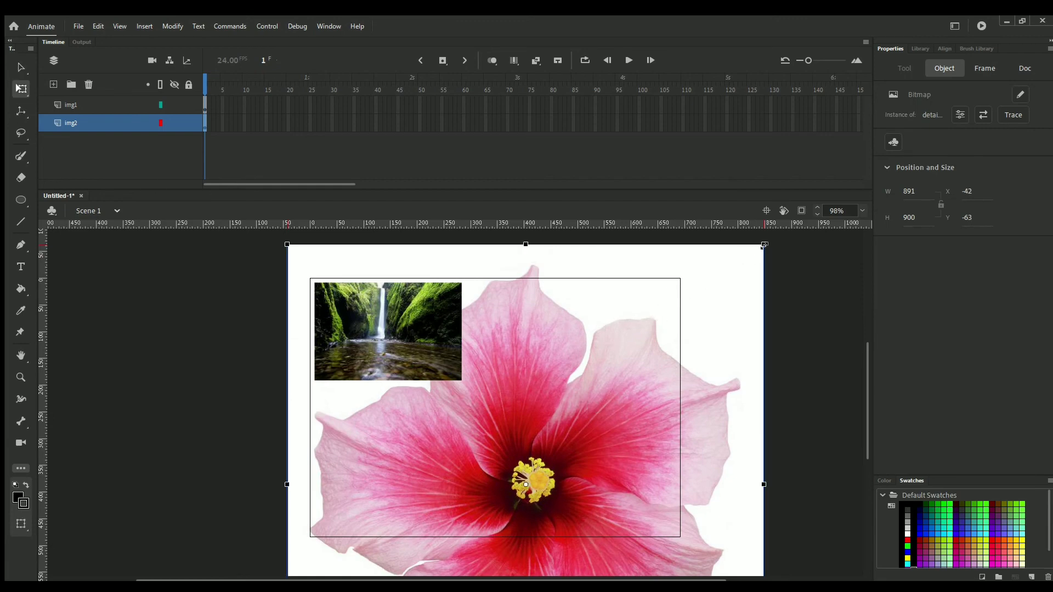
pyautogui.moveTo(764, 245); pyautogui.dragTo(603, 430)
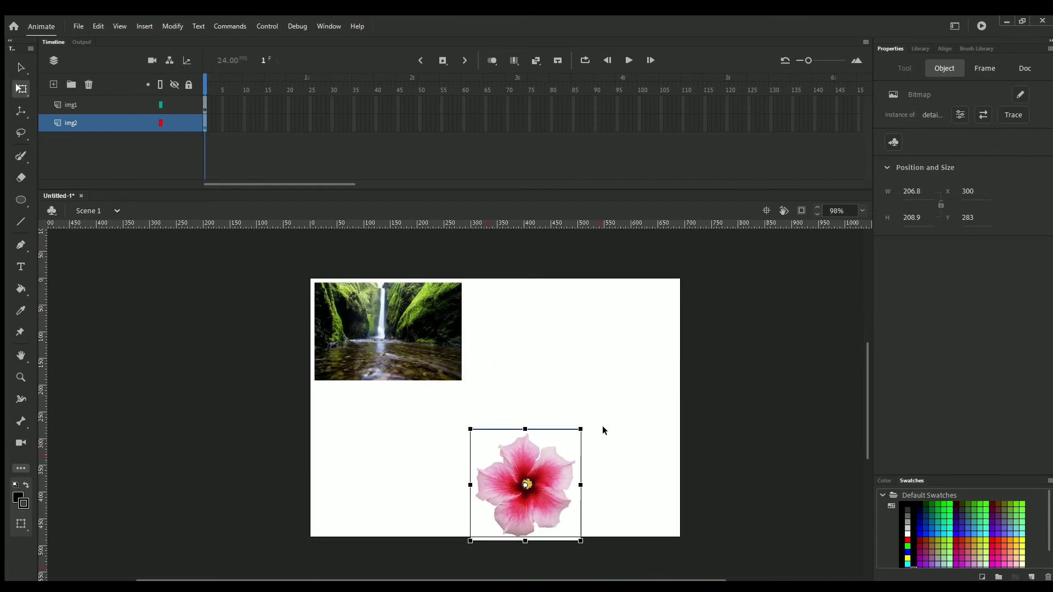
# Enlarge the flower image to about 312 by 316 and place it in the stage's lower-right area at about X 365, Y 133
pyautogui.moveTo(531, 471); pyautogui.dragTo(627, 396)
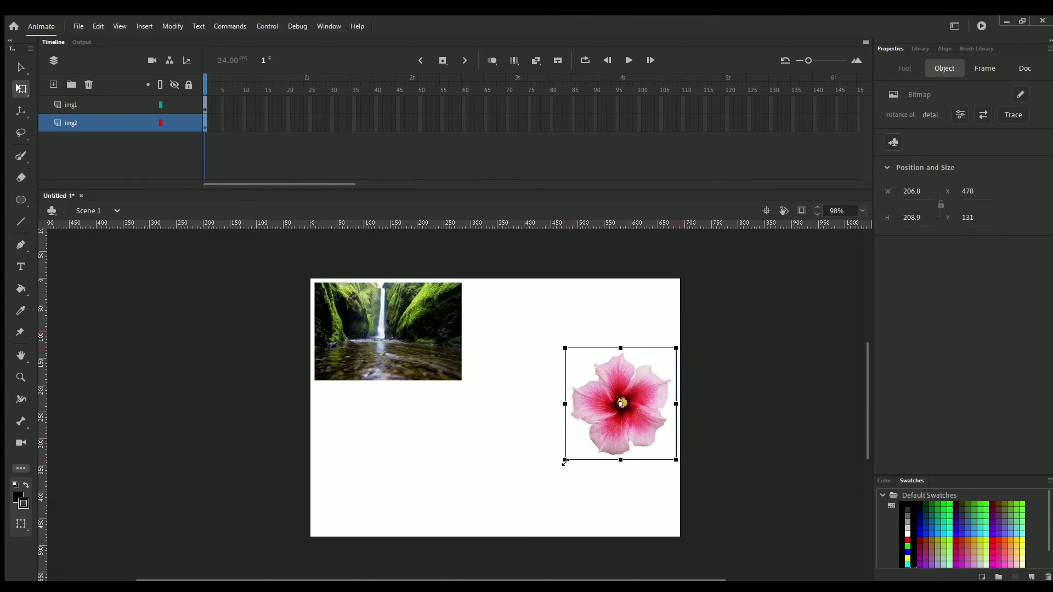
pyautogui.moveTo(565, 462); pyautogui.dragTo(536, 490)
pyautogui.moveTo(614, 424); pyautogui.dragTo(594, 443)
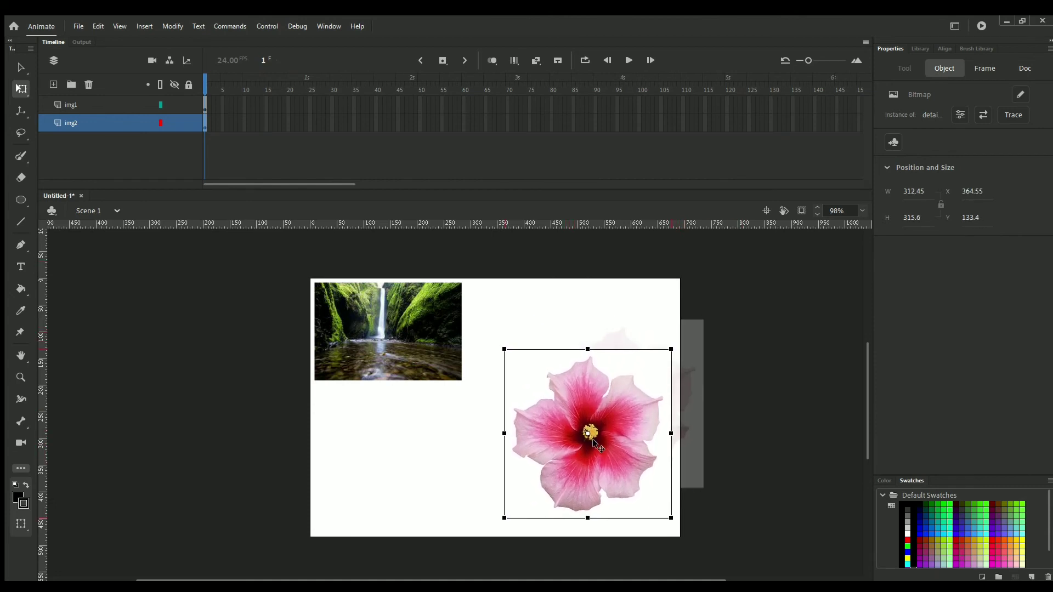
pyautogui.click(733, 420)
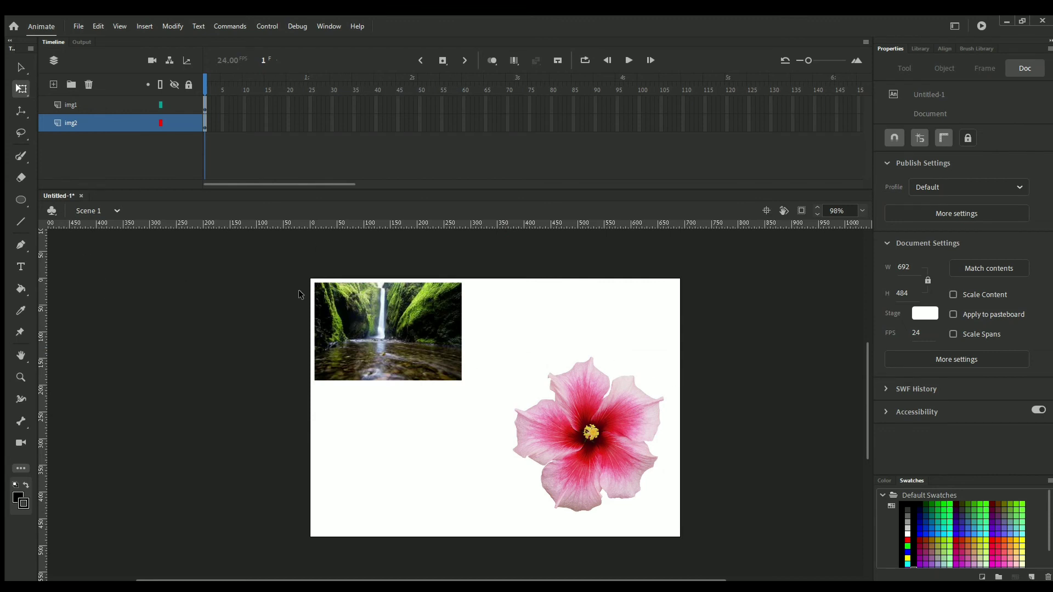
# Insert a keyframe at frame 3 of img1 and shift the waterfall image about 30 pixels to the right
pyautogui.click(398, 330)
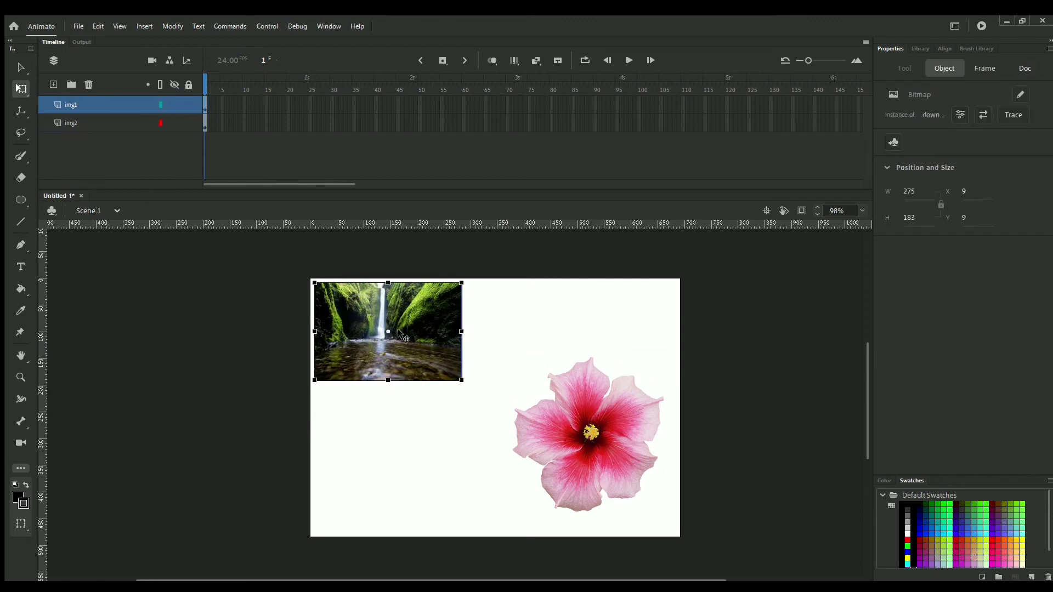
pyautogui.click(492, 326)
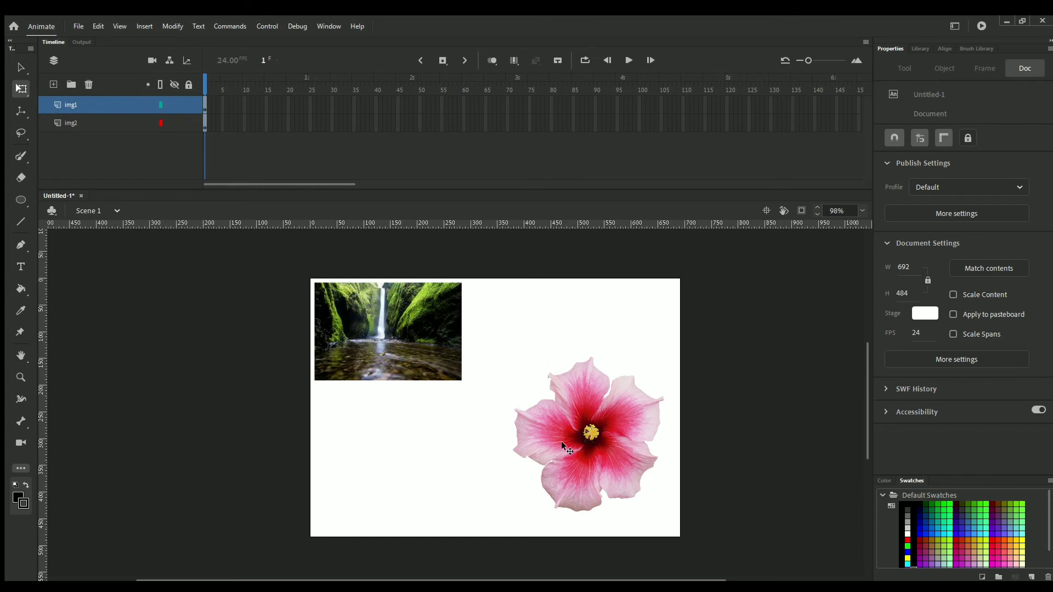
pyautogui.click(391, 337)
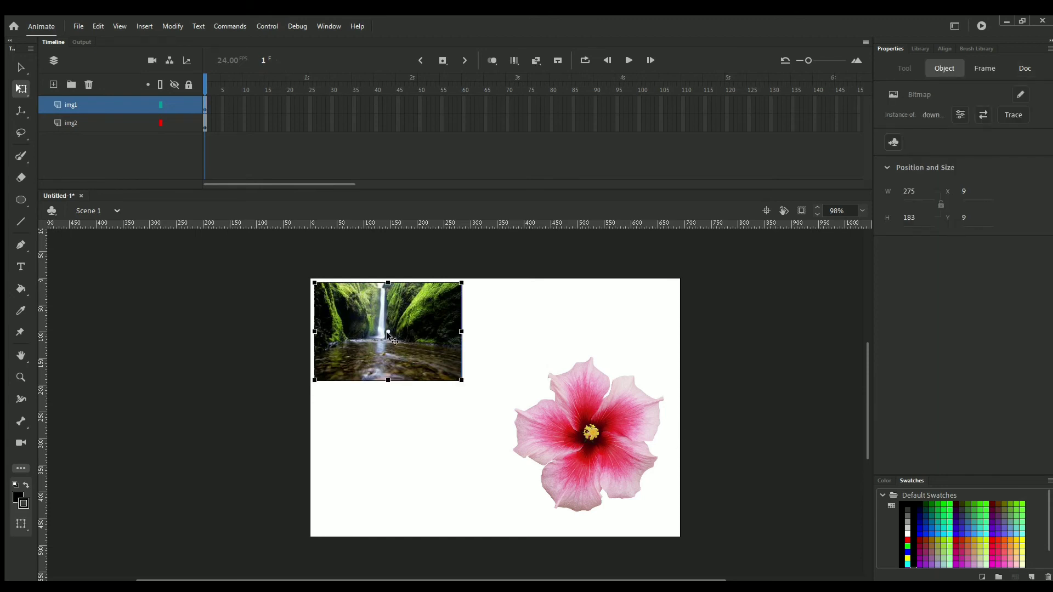
pyautogui.click(214, 104)
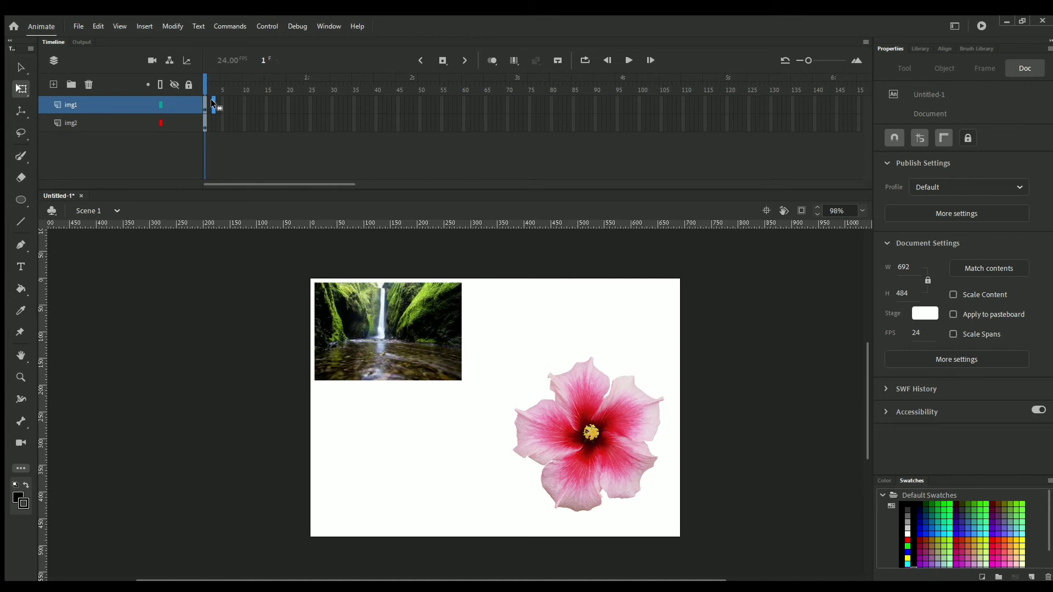
pyautogui.click(212, 104)
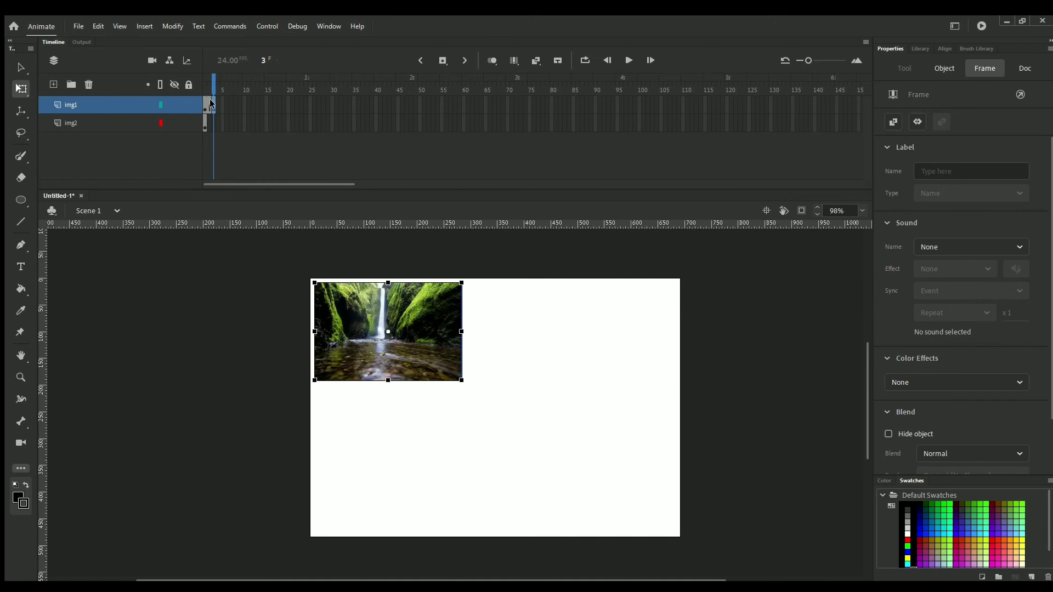
pyautogui.hotkey('shift', 'Right')
pyautogui.hotkey('shift', 'Right')
pyautogui.hotkey('shift', 'Right')
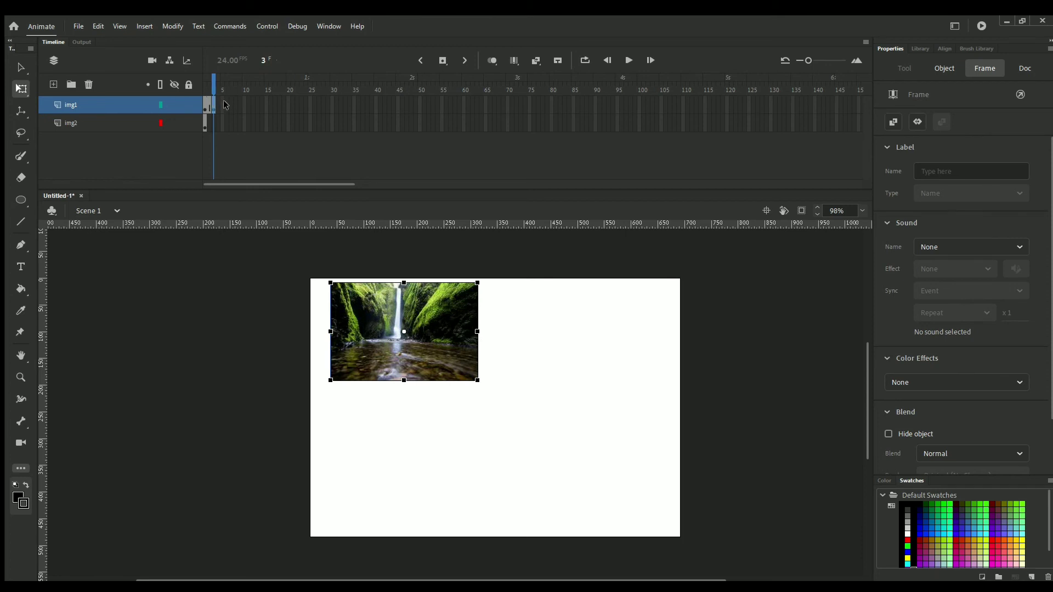
# Insert a keyframe at frame 5 of img1 and shift the waterfall image another 30 pixels or so to the right
pyautogui.click(221, 105)
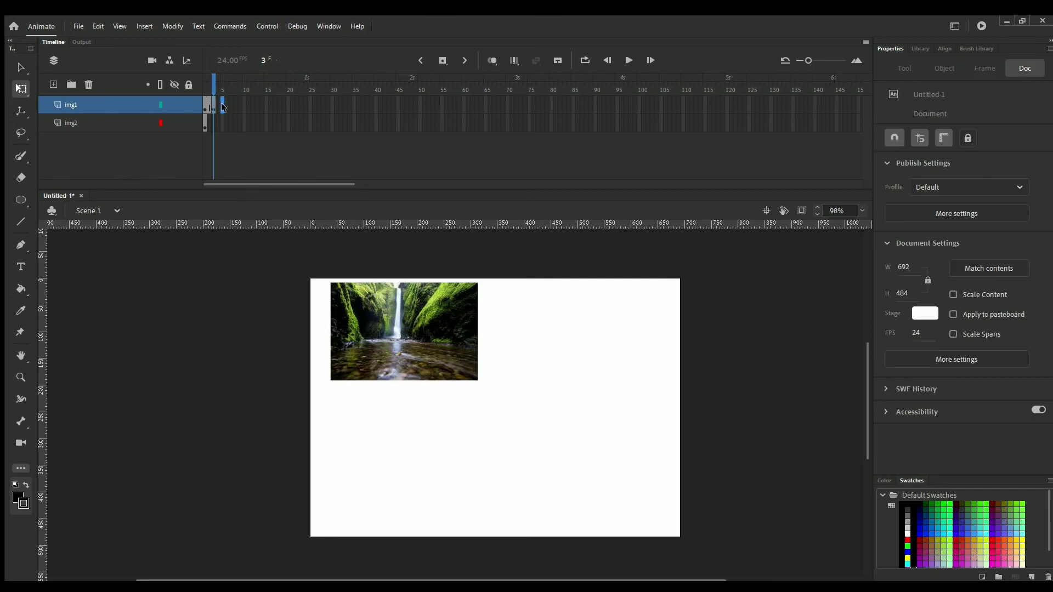
pyautogui.press('F6')
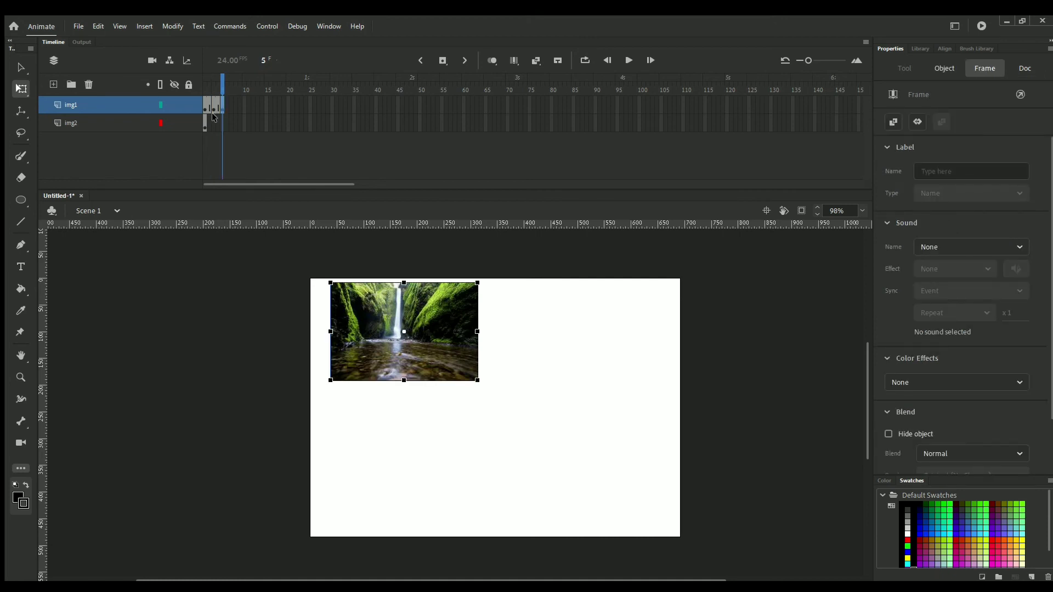
pyautogui.hotkey('shift', 'Right')
pyautogui.hotkey('shift', 'Right')
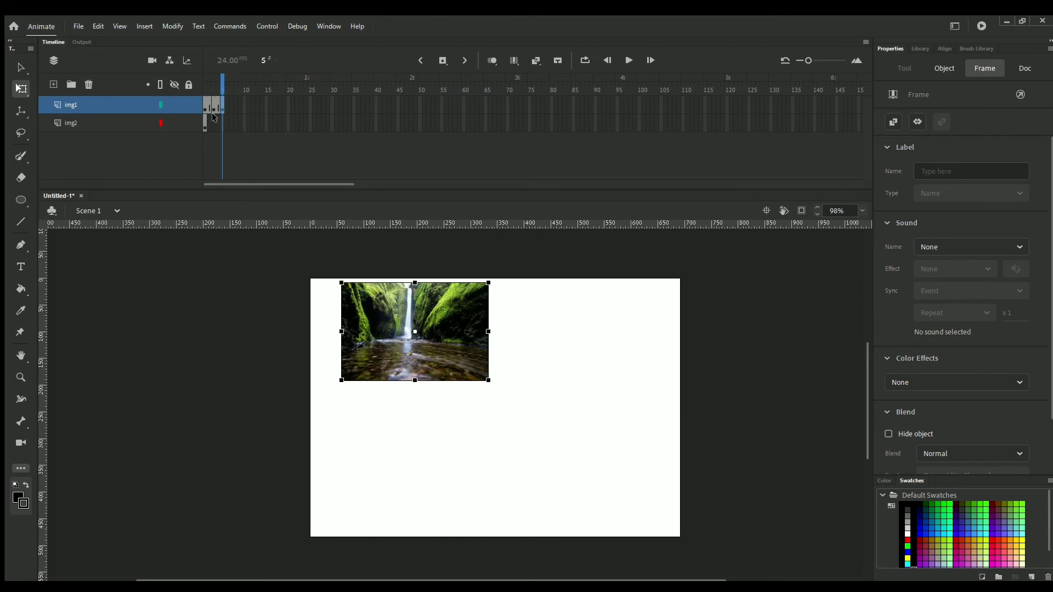
pyautogui.hotkey('shift', 'Right')
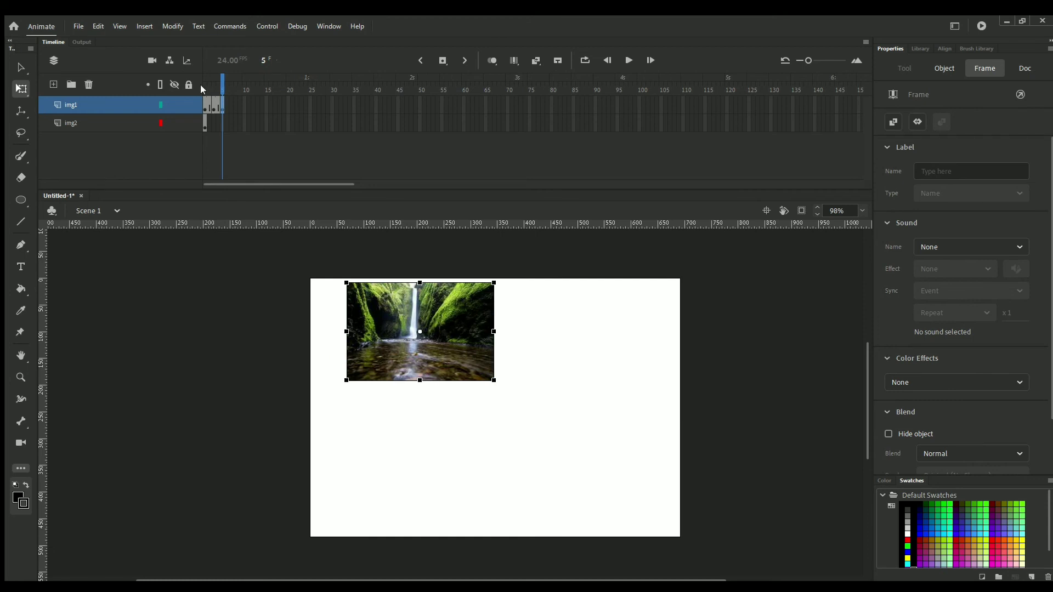
# Add a keyframe at frame 7 of img1 and move the waterfall image about 30 pixels further right
pyautogui.click(230, 106)
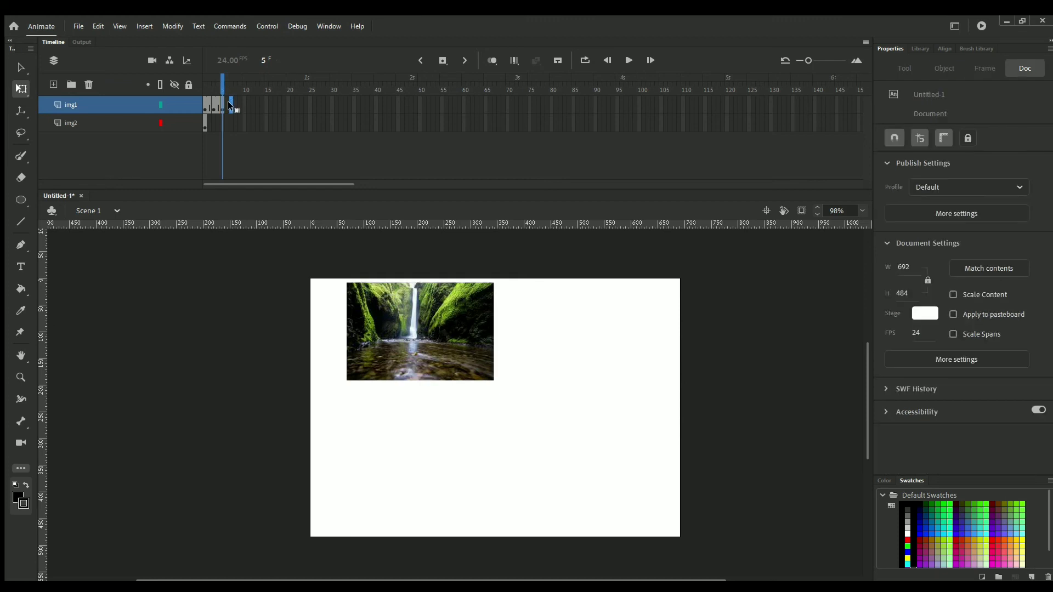
pyautogui.click(230, 106)
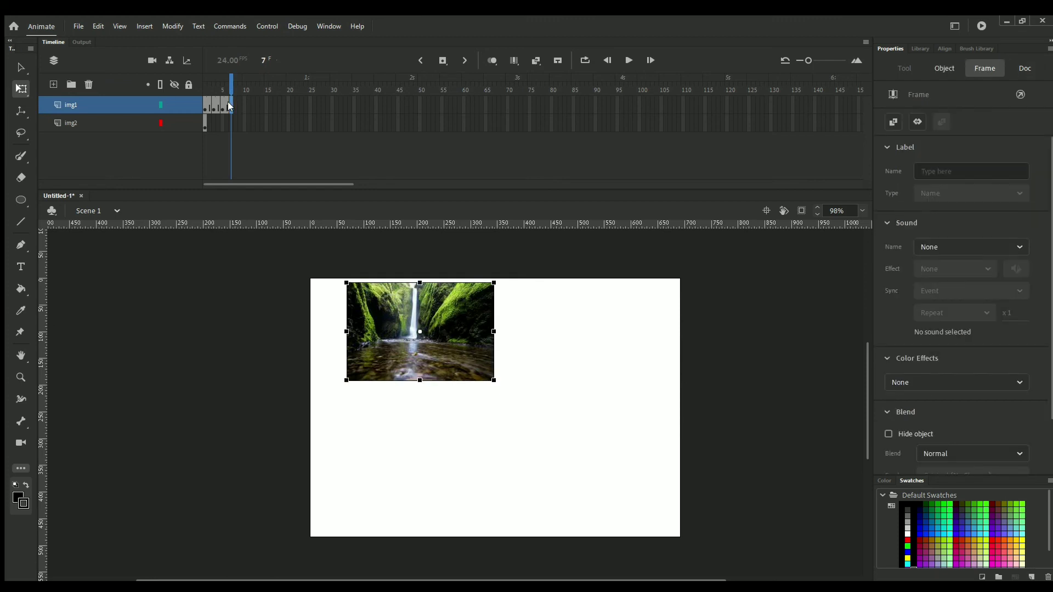
pyautogui.hotkey('shift', 'Right')
pyautogui.hotkey('shift', 'Right')
pyautogui.hotkey('shift', 'Right')
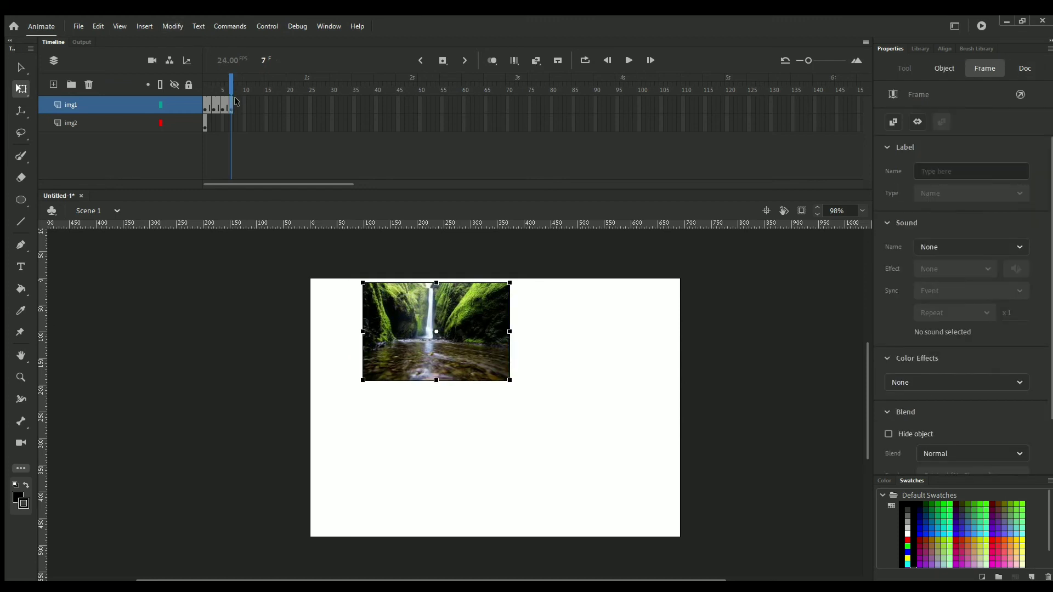
# Add a keyframe at frame 9 of img1 and move the waterfall image about 30 pixels further right
pyautogui.click(237, 105)
pyautogui.click(238, 105)
pyautogui.hotkey('shift', 'Right')
pyautogui.hotkey('shift', 'Right')
pyautogui.hotkey('shift', 'Right')
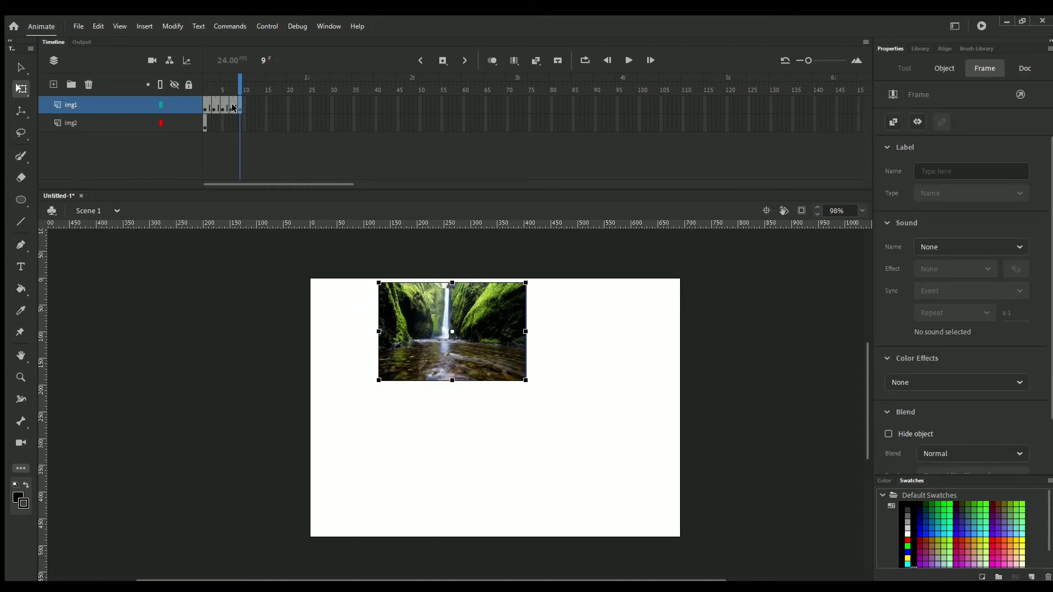
# Insert a keyframe at frame 11 of img1 and shift the waterfall image about 20 pixels to the right
pyautogui.click(247, 109)
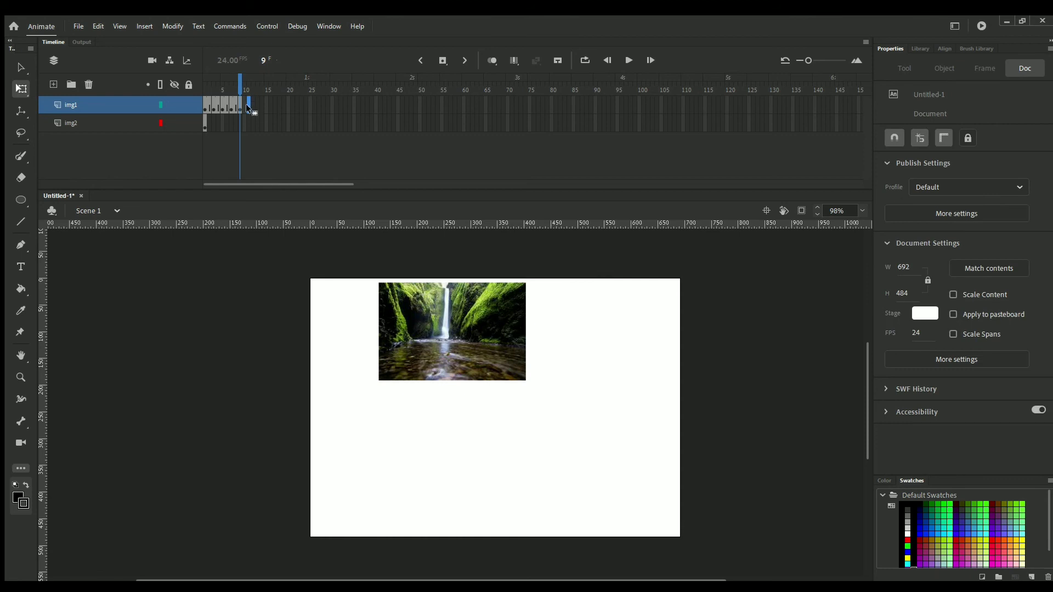
pyautogui.press('F6')
pyautogui.hotkey('shift', 'Right')
pyautogui.press('F6')
pyautogui.hotkey('shift', 'Right')
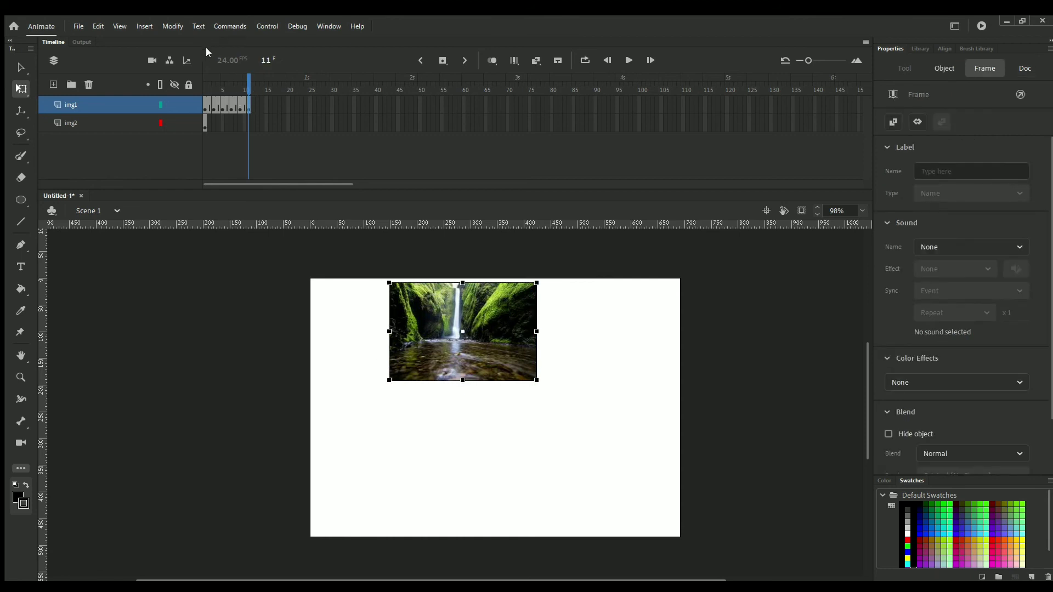
# Insert a keyframe at frame 13 of img1 and shift the waterfall image about 30 pixels to the right
pyautogui.click(254, 100)
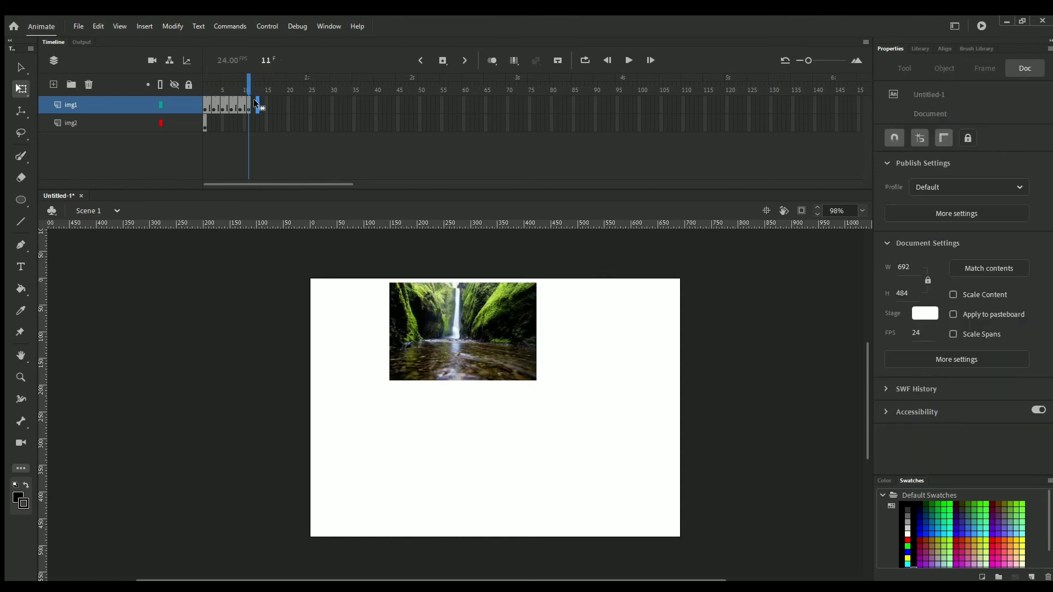
pyautogui.press('F6')
pyautogui.hotkey('shift', 'Right')
pyautogui.hotkey('shift', 'Right')
pyautogui.hotkey('shift', 'Right')
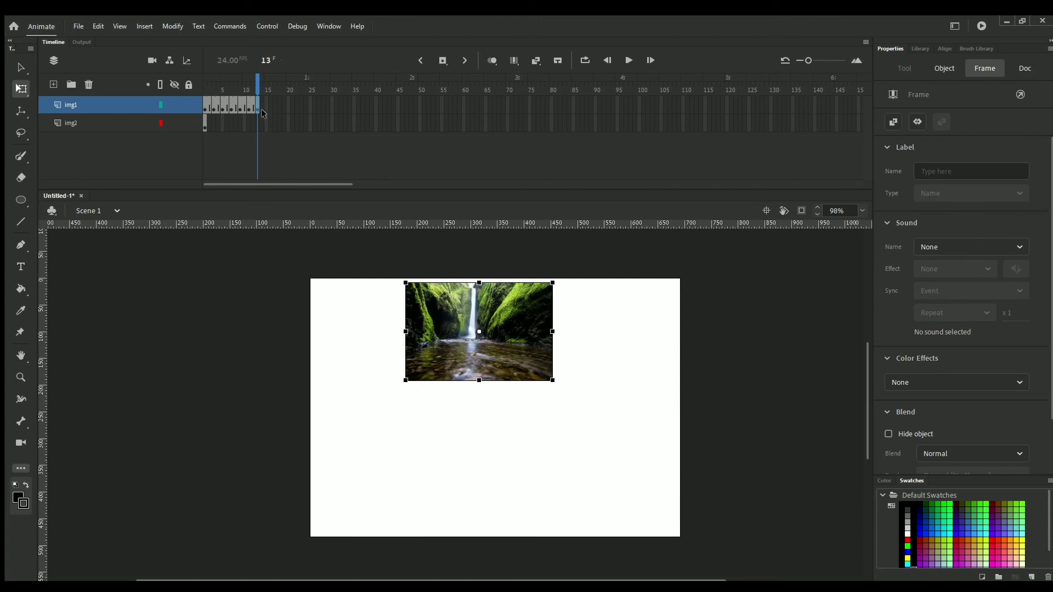
# Insert a keyframe at frame 15 of img1 and shift the waterfall image about 20 pixels to the right
pyautogui.click(262, 105)
pyautogui.press('F6')
pyautogui.hotkey('shift', 'Right')
pyautogui.hotkey('shift', 'Right')
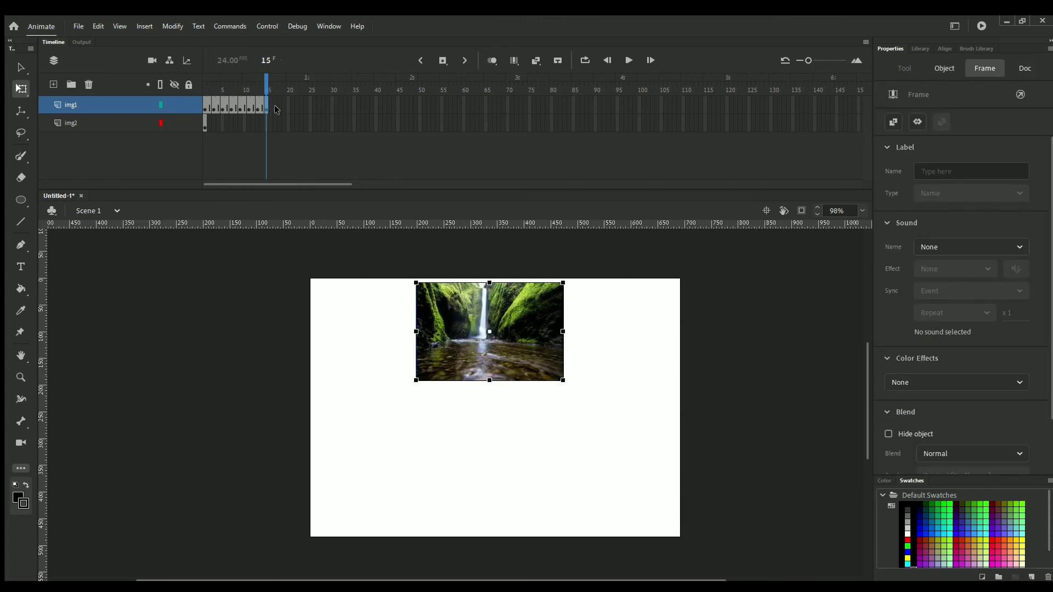
# Insert a keyframe at frame 17 of img1 and shift the waterfall image about 70 pixels to the right
pyautogui.click(275, 106)
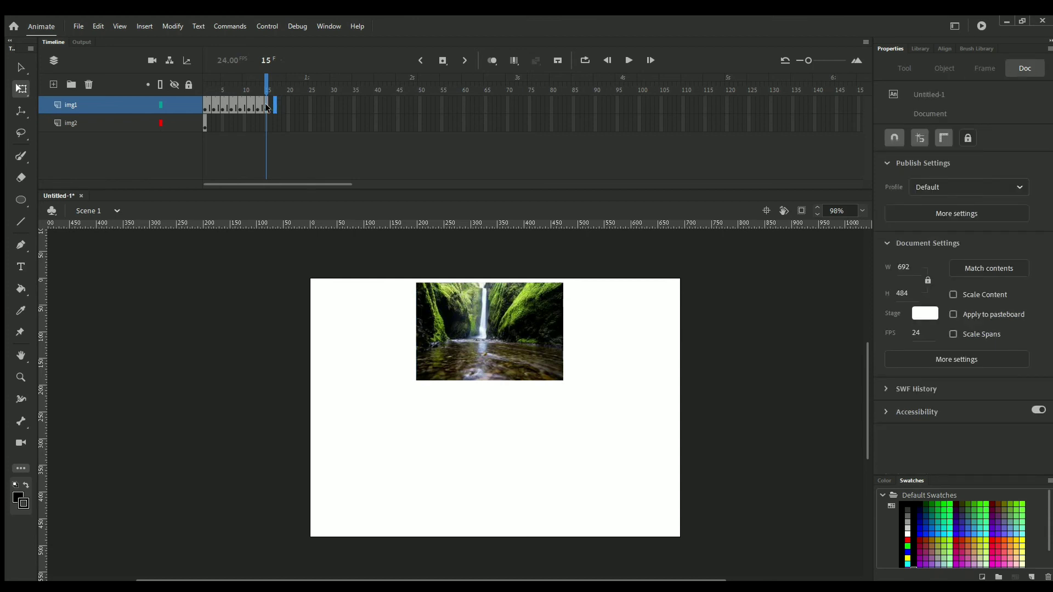
pyautogui.press('F6')
pyautogui.hotkey('shift', 'Right')
pyautogui.hotkey('shift', 'Right')
pyautogui.hotkey('shift', 'Right')
pyautogui.hotkey('shift', 'Right')
pyautogui.hotkey('shift', 'Right')
pyautogui.hotkey('shift', 'Right')
pyautogui.hotkey('shift', 'Right')
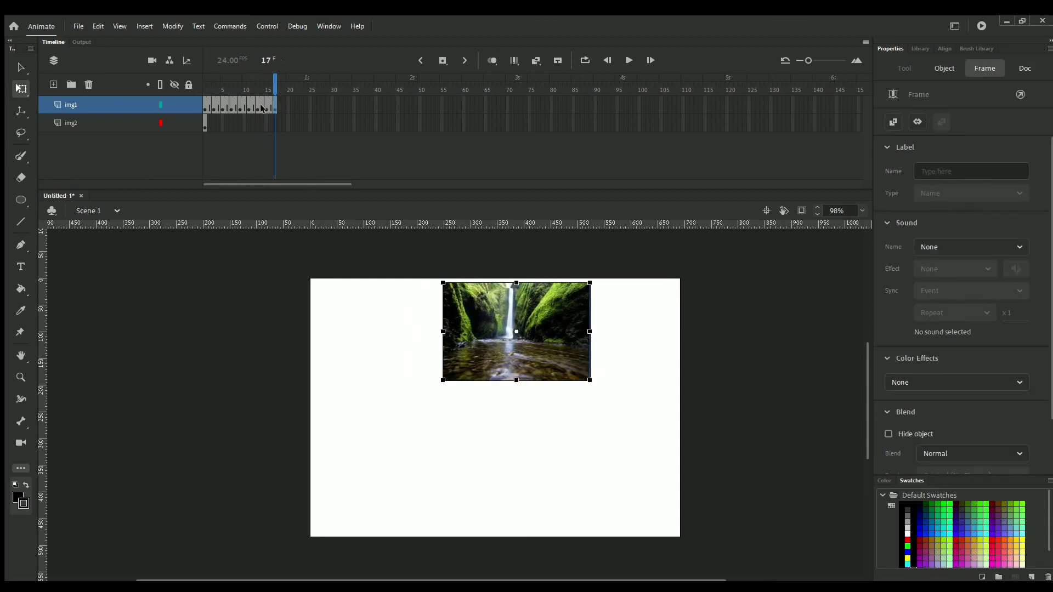
# Insert a keyframe at frame 20 of img1 and shift the waterfall image about 50 pixels to the right
pyautogui.click(287, 107)
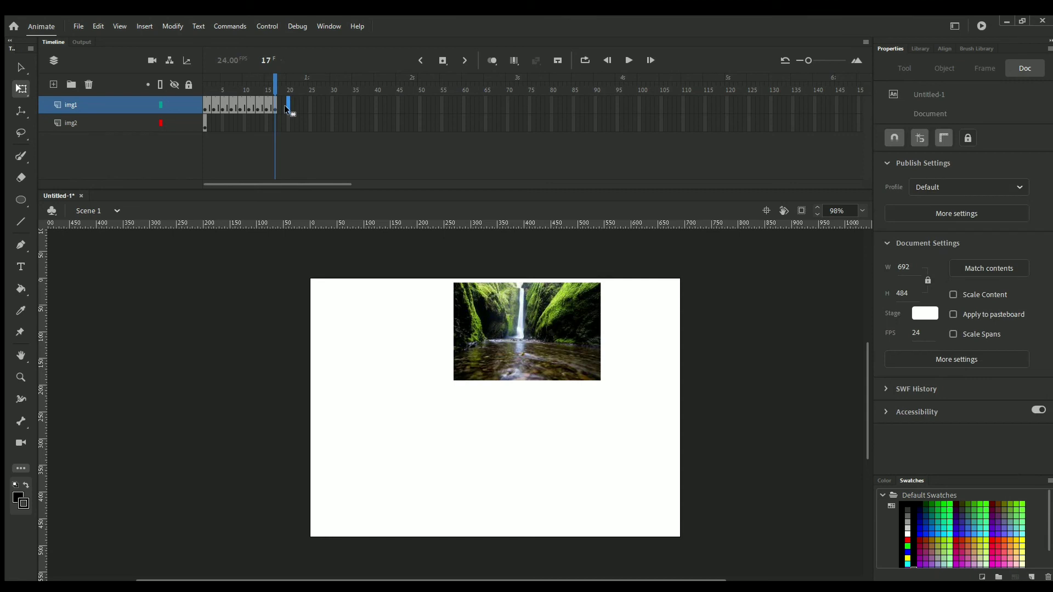
pyautogui.press('F6')
pyautogui.hotkey('shift', 'Right')
pyautogui.hotkey('shift', 'Right')
pyautogui.hotkey('shift', 'Right')
pyautogui.hotkey('shift', 'Right')
pyautogui.hotkey('shift', 'Right')
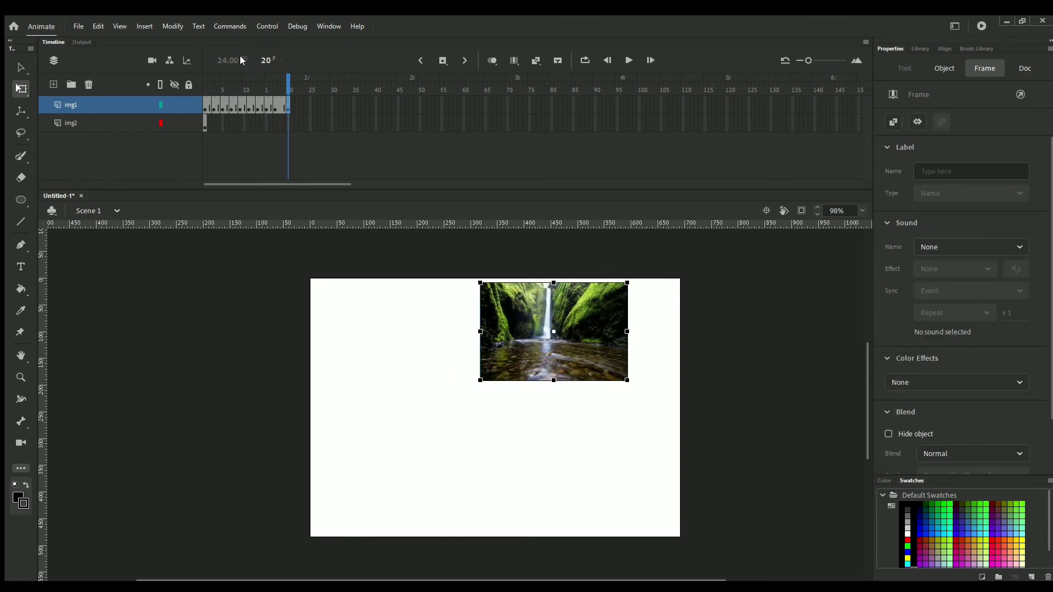
# Insert a keyframe at frame 23 of img1 and move the waterfall image about 80 pixels right, near the stage's upper-right corner
pyautogui.click(298, 105)
pyautogui.press('F6')
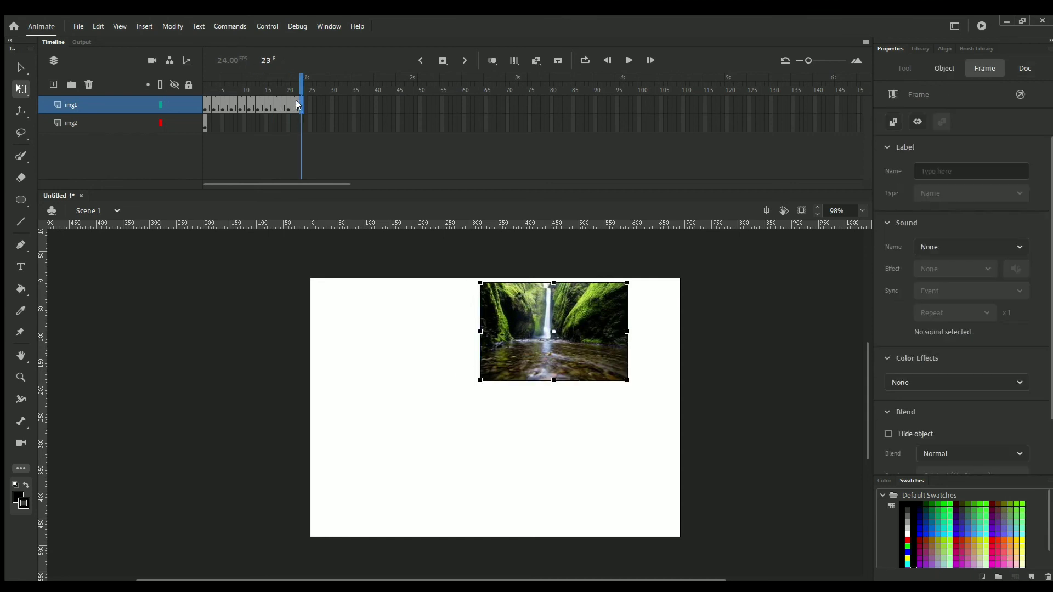
pyautogui.hotkey('shift', 'Right')
pyautogui.hotkey('shift', 'Right')
pyautogui.hotkey('shift', 'Right')
pyautogui.hotkey('shift', 'Right')
pyautogui.hotkey('shift', 'Right')
pyautogui.hotkey('shift', 'Right')
pyautogui.hotkey('shift', 'Right')
pyautogui.hotkey('shift', 'Right')
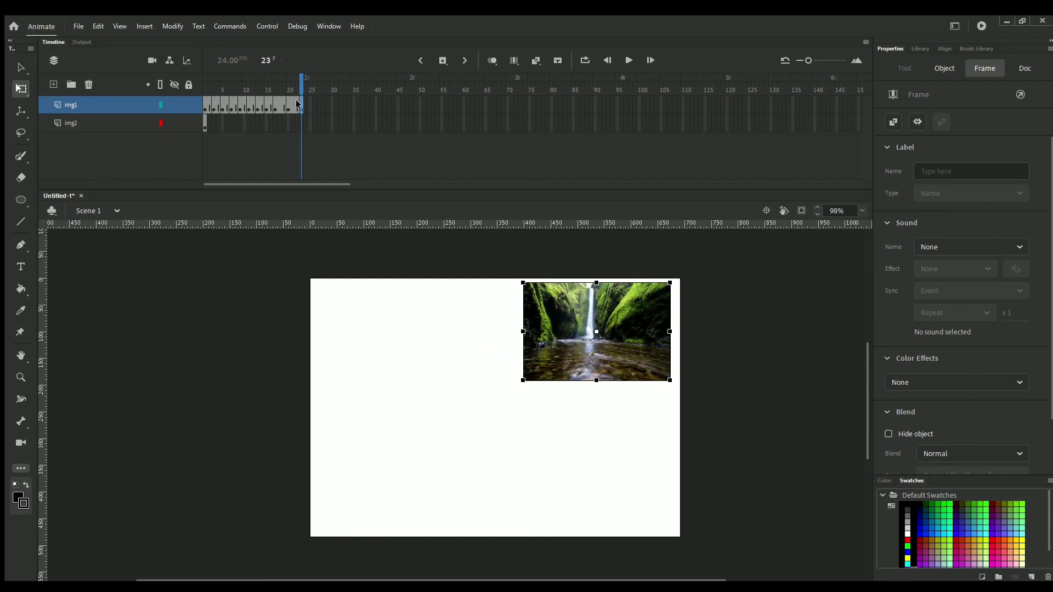
# Insert a keyframe at frame 3 of img2 and shift the flower image about 30 pixels to the left
pyautogui.click(608, 437)
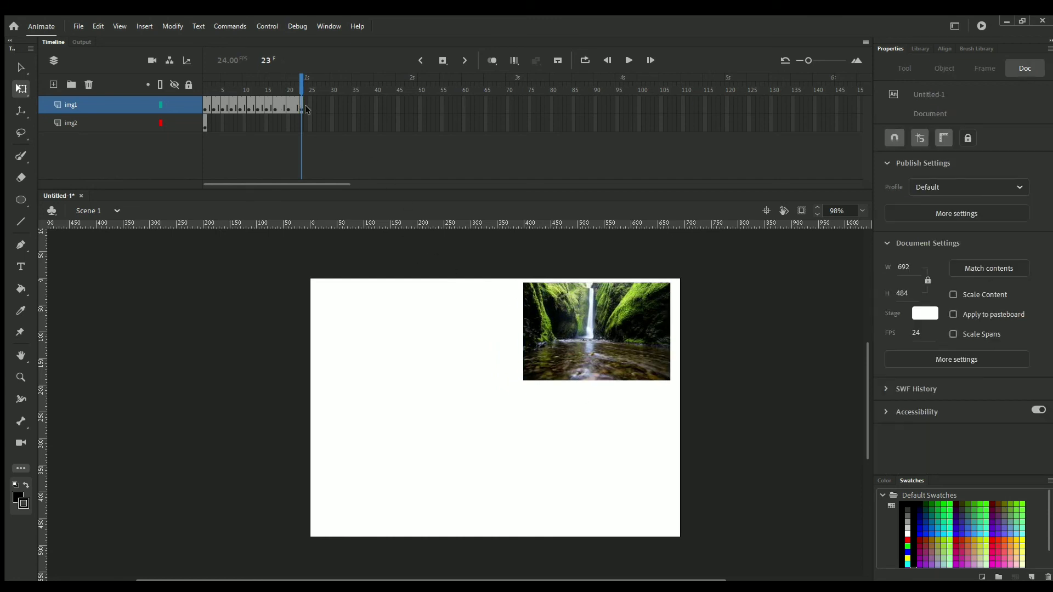
pyautogui.moveTo(302, 90)
pyautogui.mouseDown()
pyautogui.moveTo(205, 91)
pyautogui.moveTo(328, 105)
pyautogui.moveTo(190, 94)
pyautogui.moveTo(301, 106)
pyautogui.mouseUp()
pyautogui.click(204, 126)
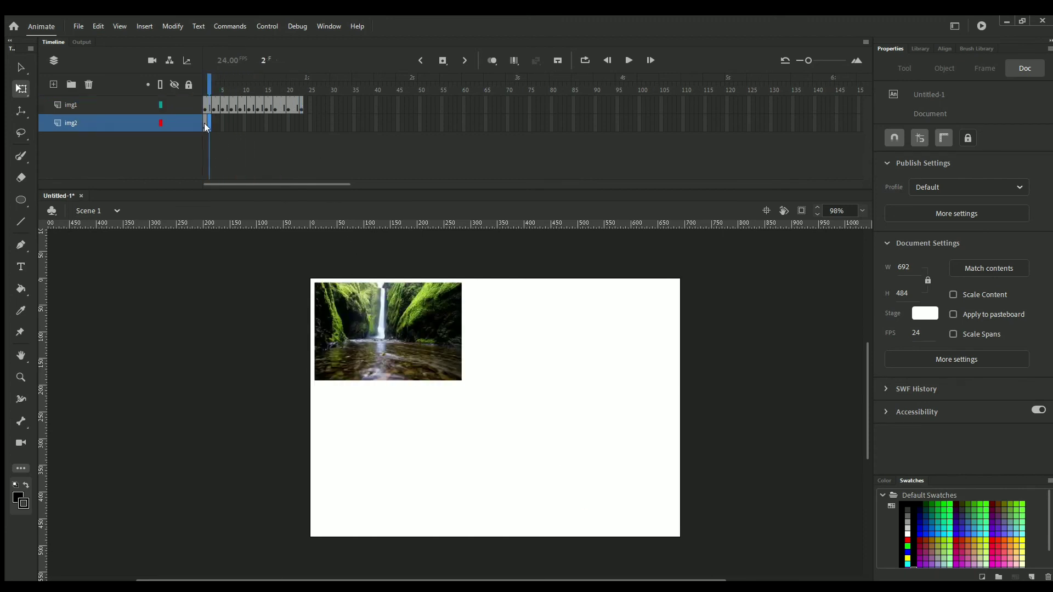
pyautogui.click(203, 124)
pyautogui.click(572, 426)
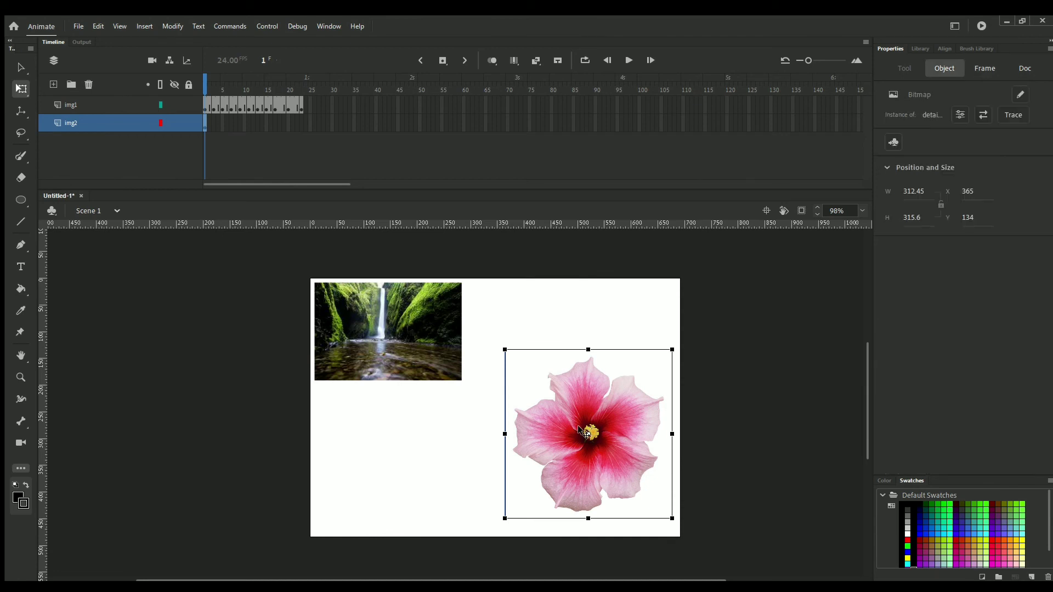
pyautogui.click(209, 123)
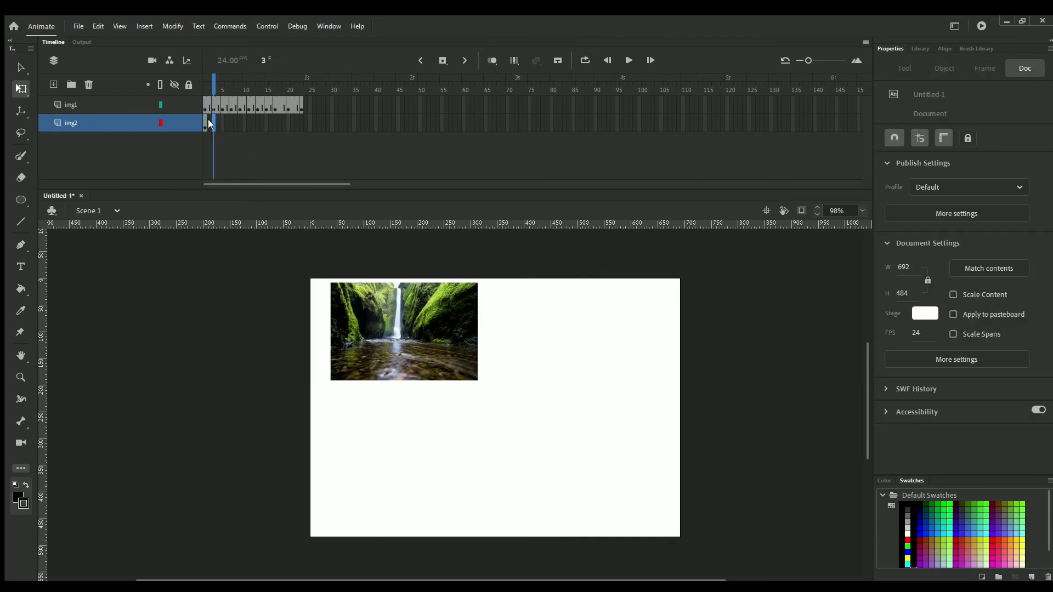
pyautogui.press('F6')
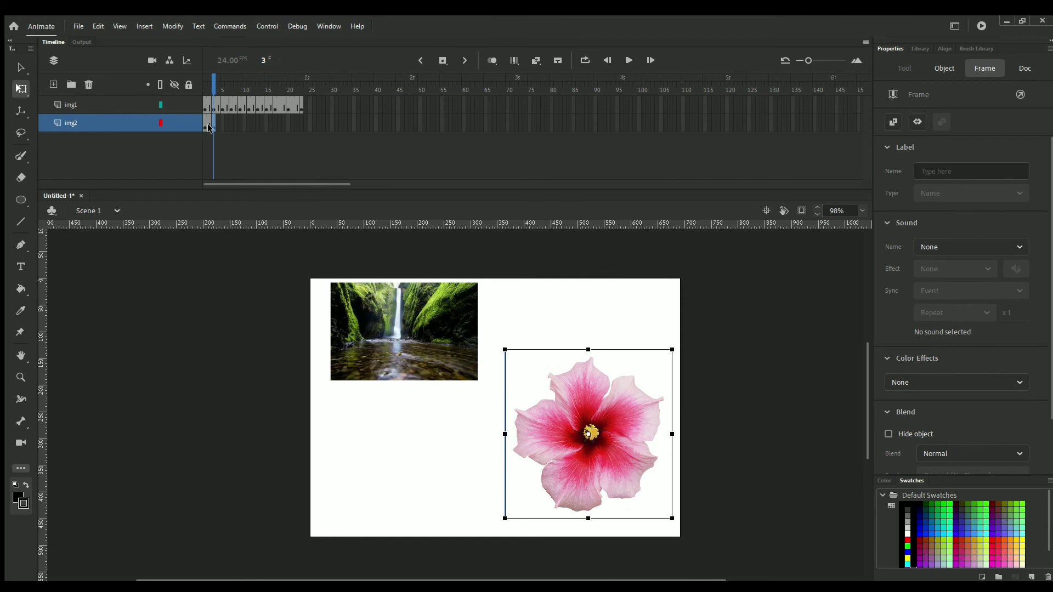
pyautogui.hotkey('shift', 'Left')
pyautogui.hotkey('shift', 'Left')
pyautogui.hotkey('shift', 'Left')
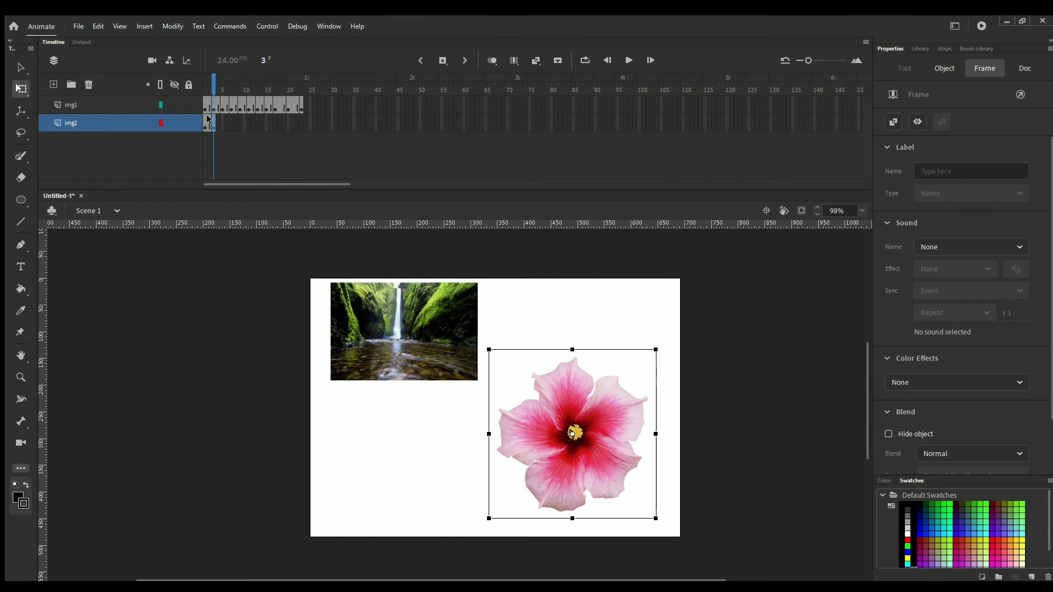
# Insert a keyframe at frame 5 of img2 and shift the flower image about 40 pixels to the left
pyautogui.press('.')
pyautogui.press('.')
pyautogui.press('F6')
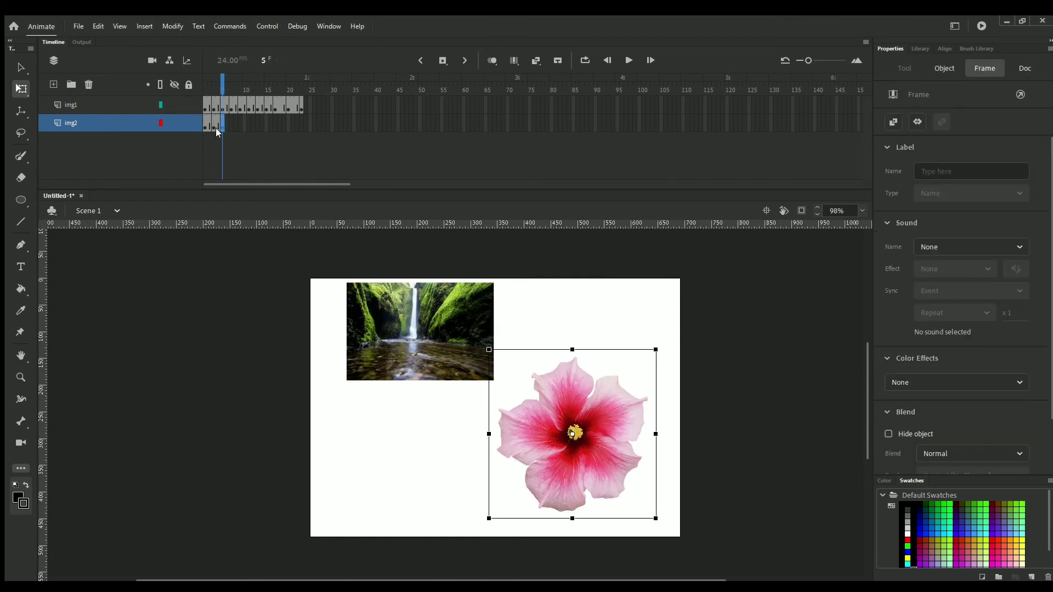
pyautogui.hotkey('shift', 'Left')
pyautogui.hotkey('shift', 'Left')
pyautogui.hotkey('shift', 'Left')
pyautogui.hotkey('shift', 'Left')
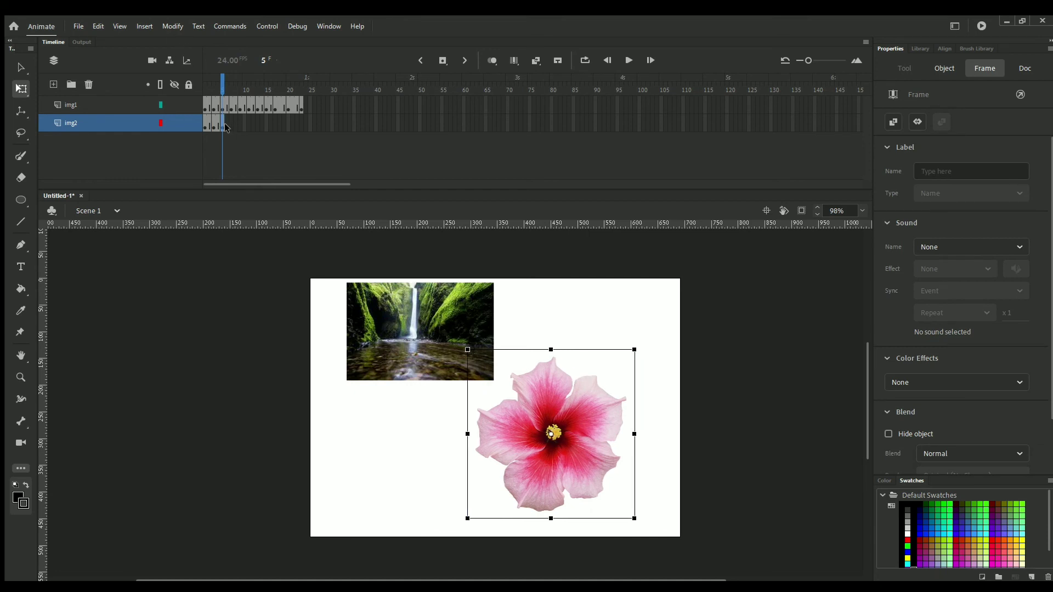
# Insert a keyframe at frame 7 of img2 and shift the flower image about 30 pixels to the left
pyautogui.press('.')
pyautogui.press('.')
pyautogui.press('F6')
pyautogui.hotkey('shift', 'Left')
pyautogui.hotkey('shift', 'Left')
pyautogui.hotkey('shift', 'Left')
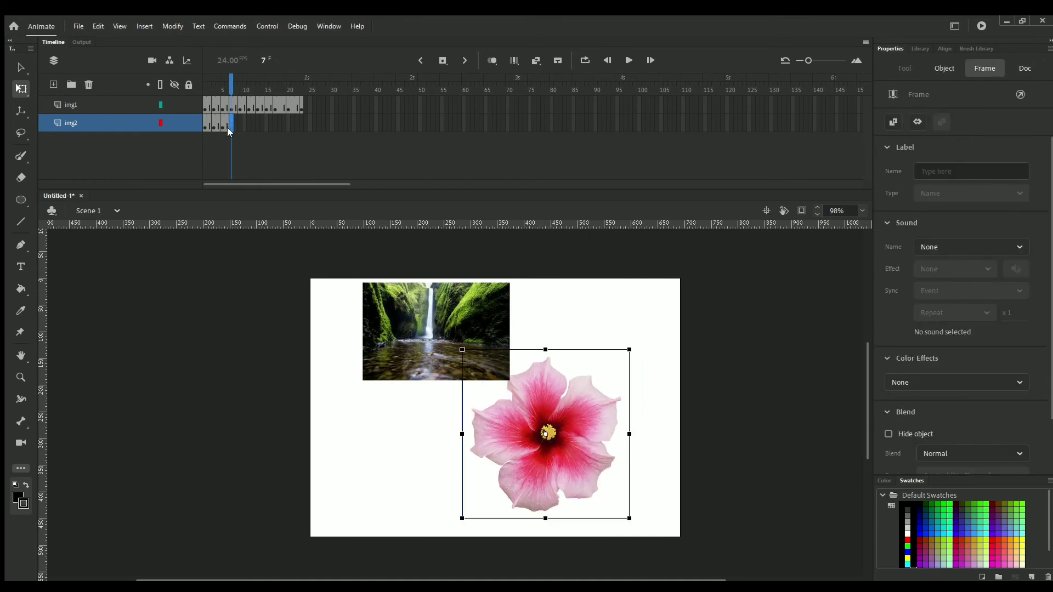
# Insert a keyframe at frame 9 of img2 and shift the flower image about 30 pixels to the left
pyautogui.press('.')
pyautogui.press('.')
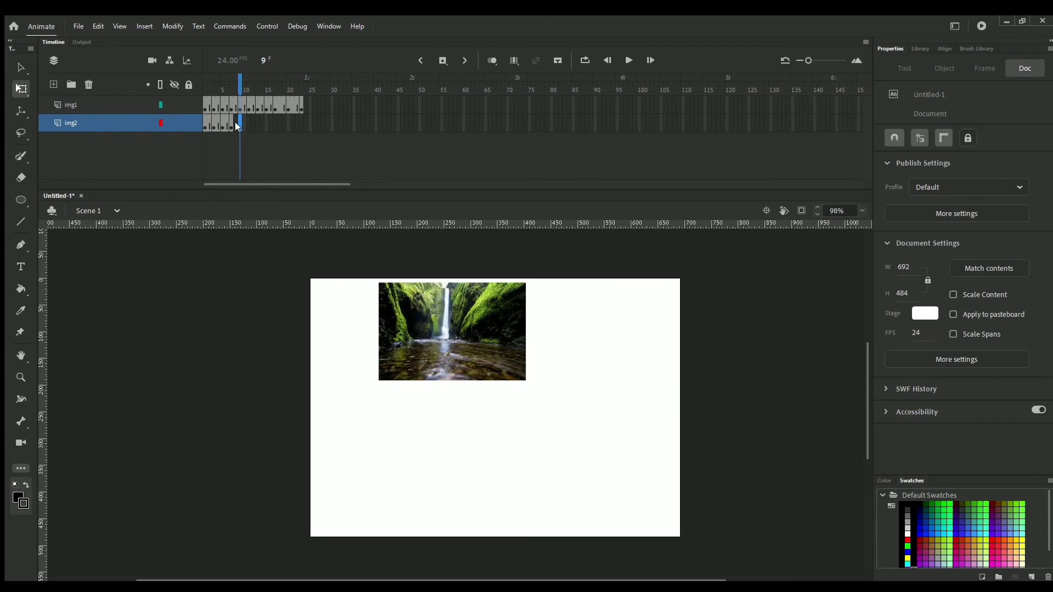
pyautogui.press('F6')
pyautogui.hotkey('shift', 'Left')
pyautogui.hotkey('shift', 'Left')
pyautogui.hotkey('shift', 'Left')
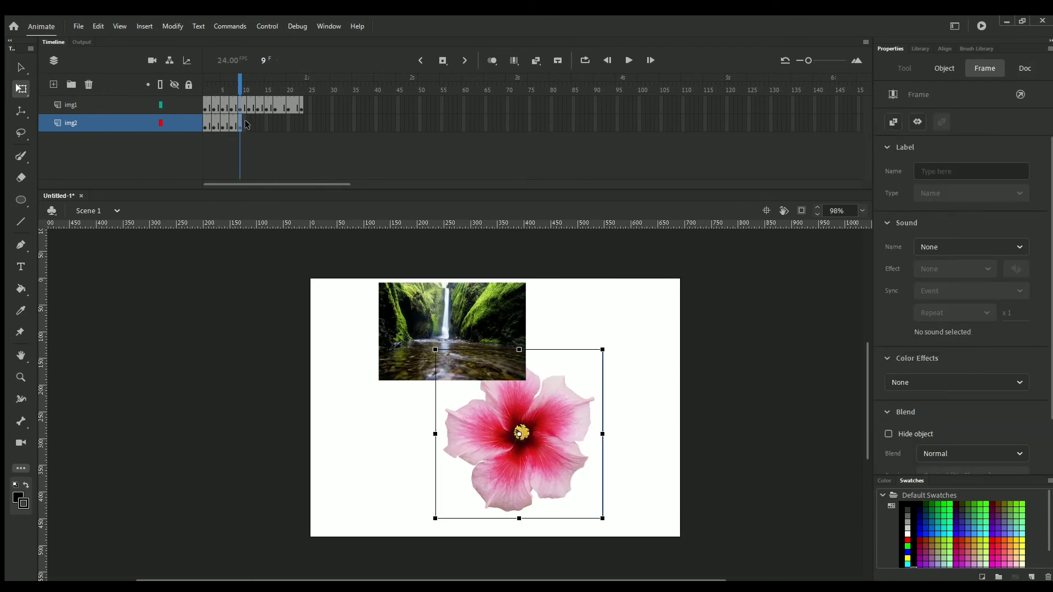
# Insert a keyframe at frame 11 of img2 and shift the flower image about 30 pixels to the left
pyautogui.press('.')
pyautogui.press('.')
pyautogui.press('F7')
pyautogui.press('F6')
pyautogui.hotkey('shift', 'Left')
pyautogui.hotkey('shift', 'Left')
pyautogui.hotkey('shift', 'Left')
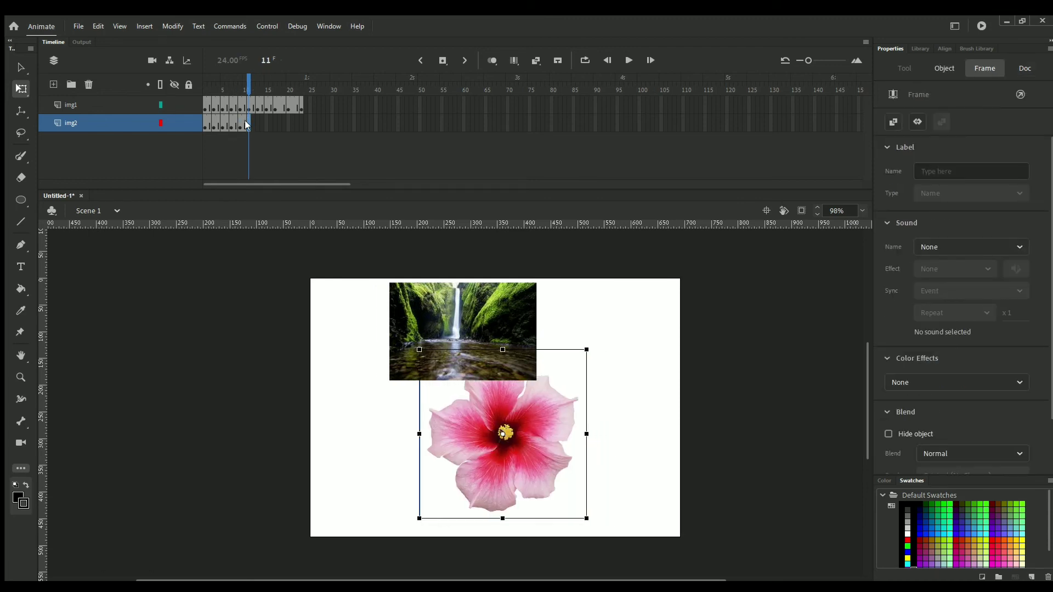
# Insert a keyframe at frame 13 of img2 and shift the flower image about 30 pixels to the left
pyautogui.press('.')
pyautogui.press('.')
pyautogui.press('F6')
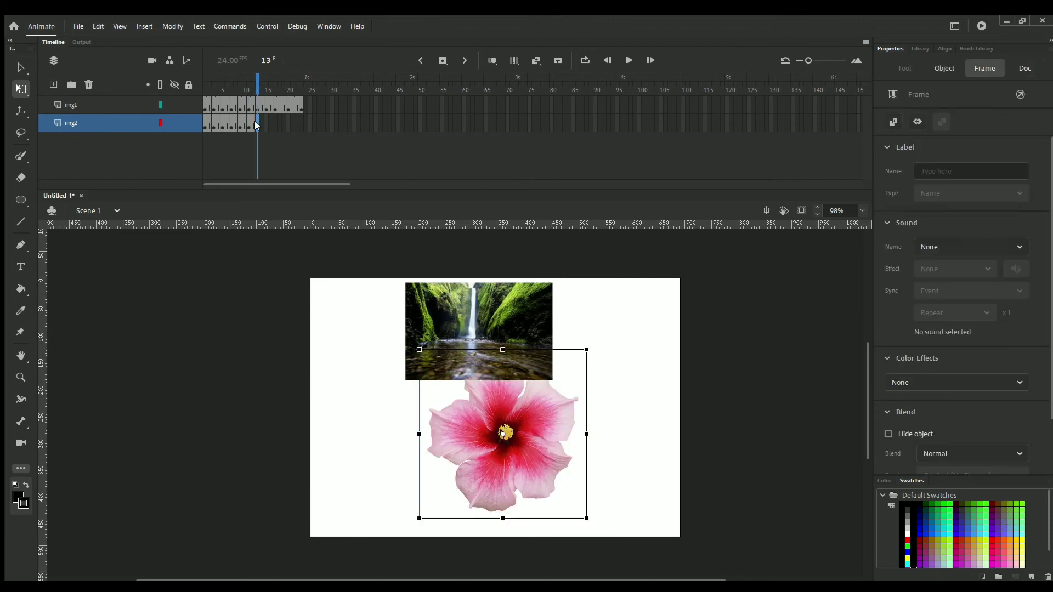
pyautogui.hotkey('shift', 'Left')
pyautogui.hotkey('shift', 'Left')
pyautogui.hotkey('shift', 'Left')
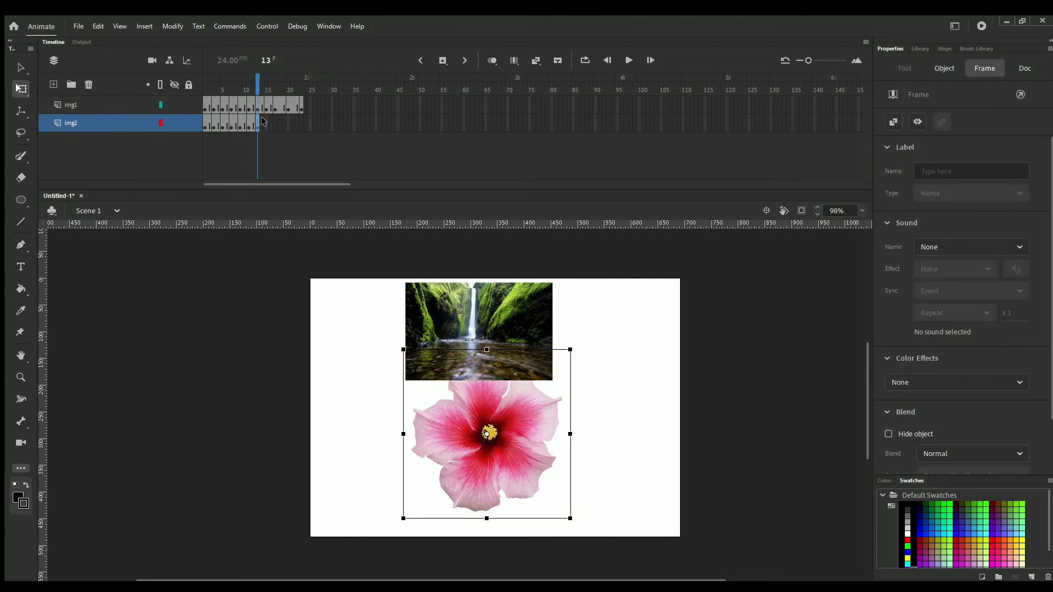
# Insert a keyframe at frame 15 of img2 and shift the flower image about 30 pixels to the left
pyautogui.press('.')
pyautogui.press('.')
pyautogui.press('F6')
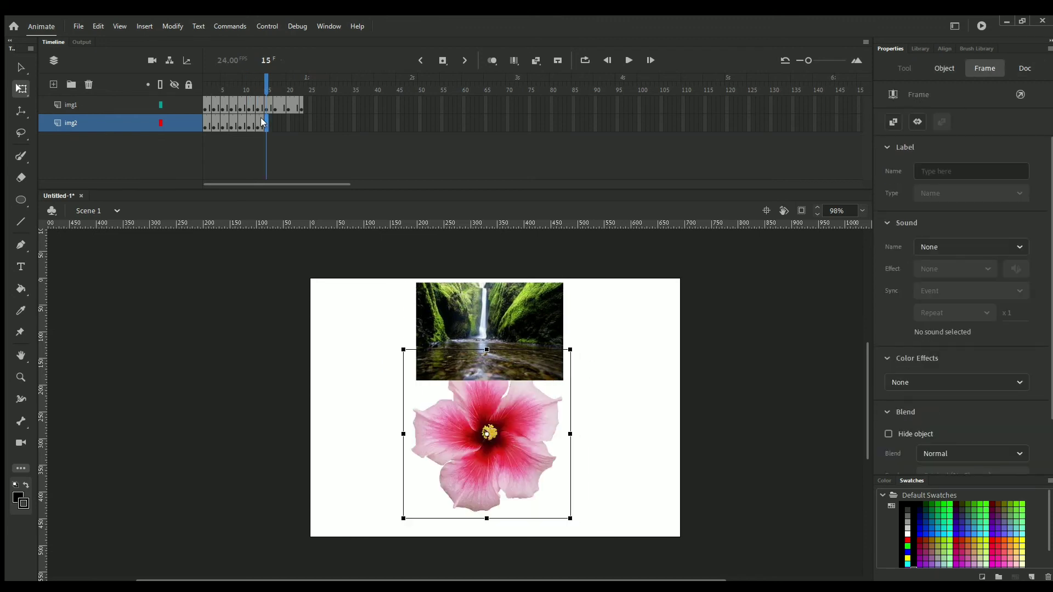
pyautogui.hotkey('shift', 'Left')
pyautogui.hotkey('shift', 'Left')
pyautogui.hotkey('shift', 'Left')
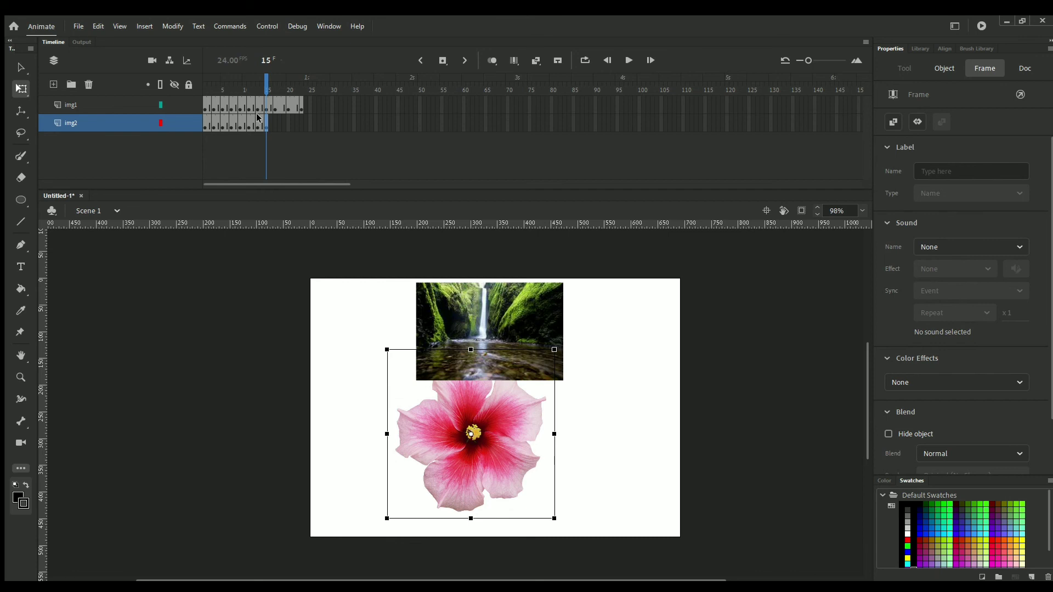
# Insert a keyframe at frame 17 of img2 and shift the flower image about 50 pixels to the left
pyautogui.click(260, 126)
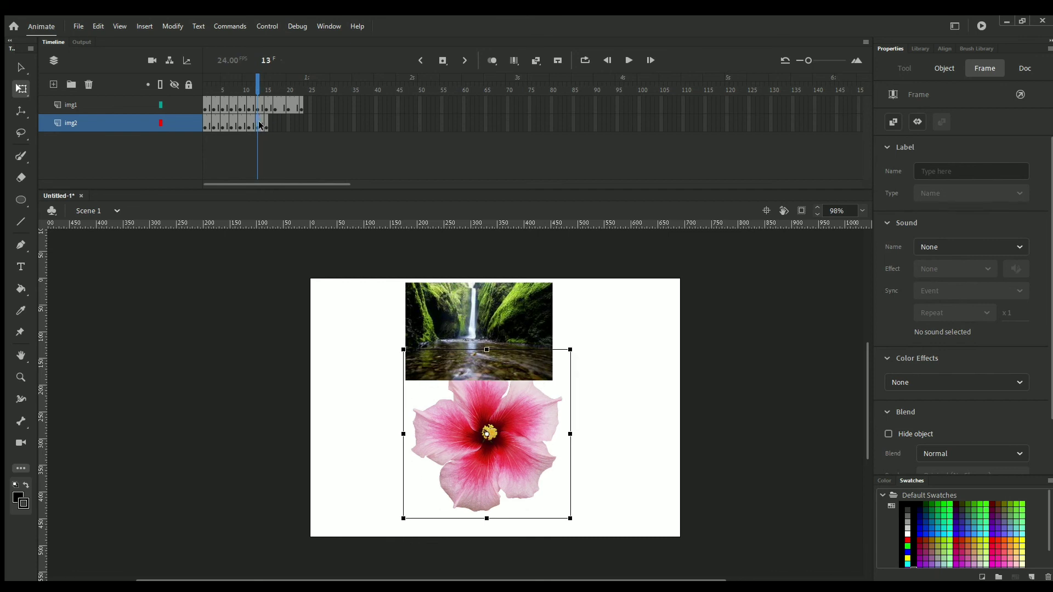
pyautogui.click(261, 120)
pyautogui.click(255, 121)
pyautogui.click(266, 123)
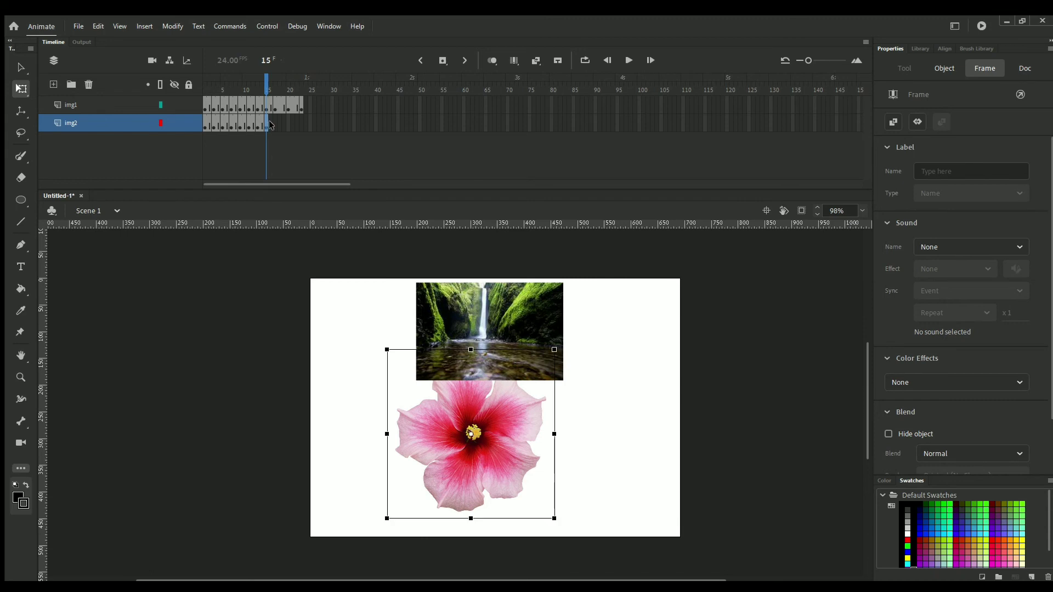
pyautogui.click(270, 122)
pyautogui.press('F6')
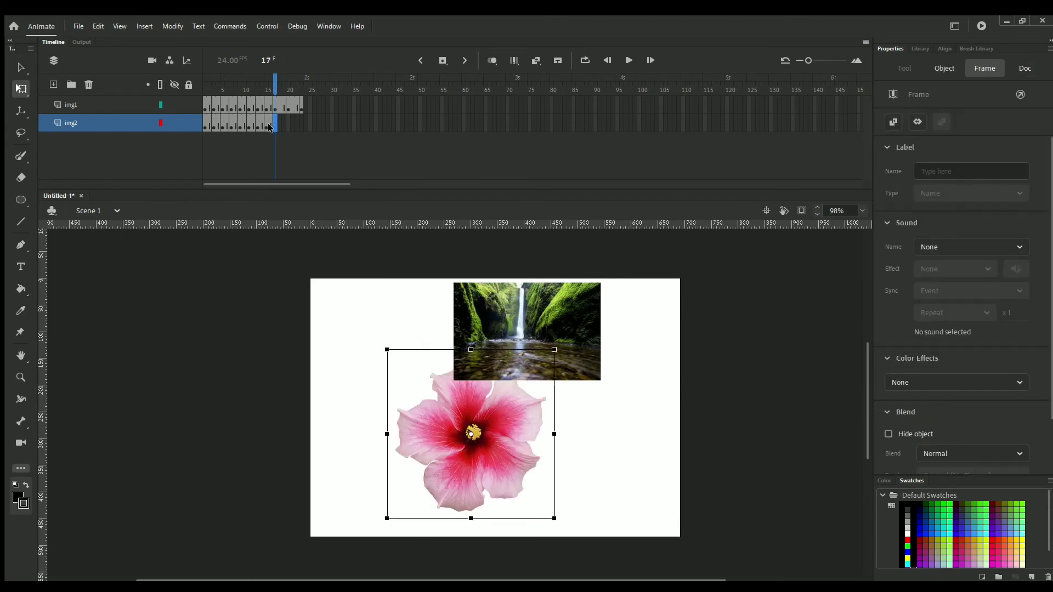
pyautogui.hotkey('shift', 'Left')
pyautogui.hotkey('shift', 'Left')
pyautogui.hotkey('shift', 'Left')
pyautogui.hotkey('shift', 'Left')
pyautogui.hotkey('shift', 'Left')
# Insert a keyframe at frame 20 of img2 and shift the flower image about 40 pixels to the left
pyautogui.click(284, 123)
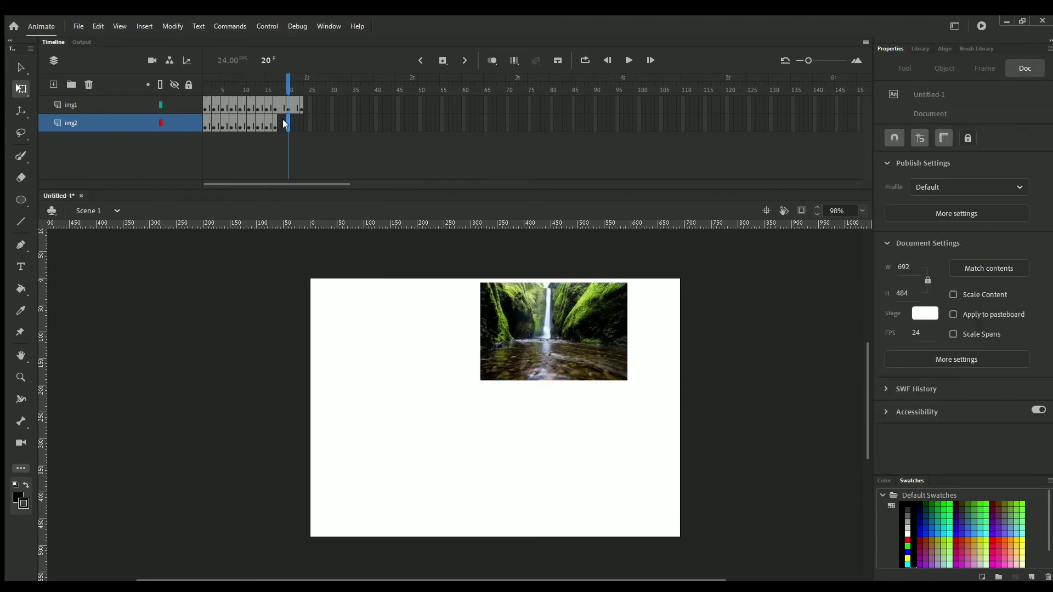
pyautogui.press('F6')
pyautogui.hotkey('shift', 'Left')
pyautogui.hotkey('shift', 'Left')
pyautogui.hotkey('shift', 'Left')
pyautogui.hotkey('shift', 'Left')
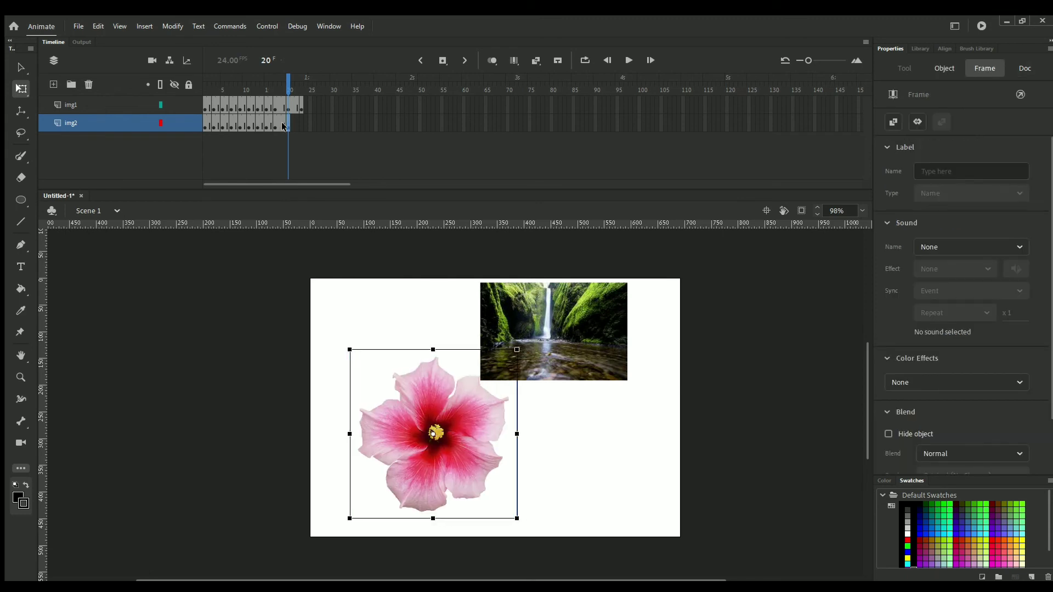
# Insert a keyframe at frame 23 of img2 and move the flower image further left, near the stage's lower-left corner
pyautogui.click(298, 122)
pyautogui.press('F6')
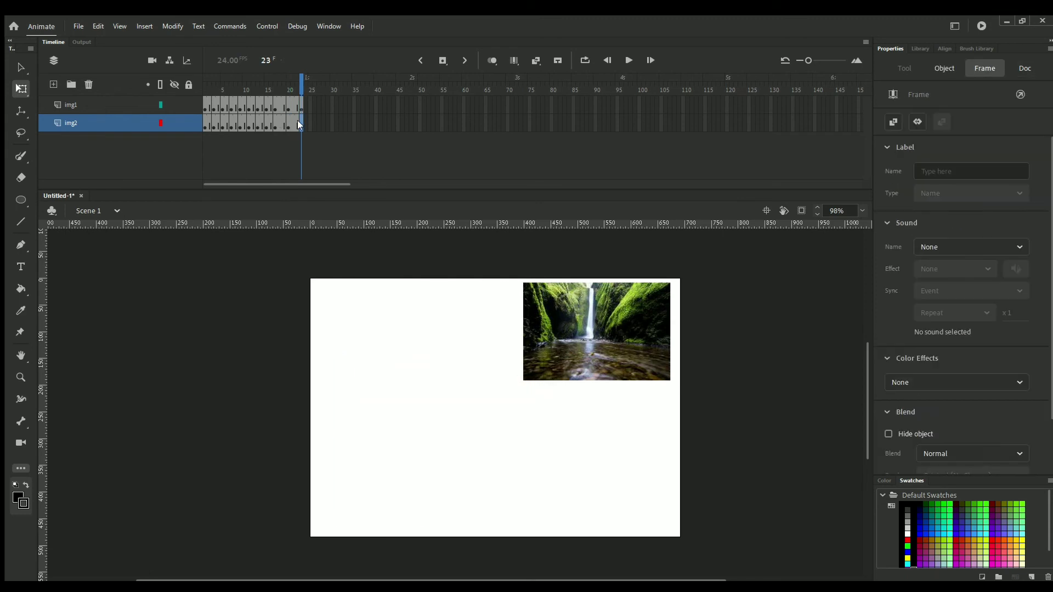
pyautogui.hotkey('shift', 'Left')
pyautogui.hotkey('shift', 'Left')
pyautogui.hotkey('shift', 'Left')
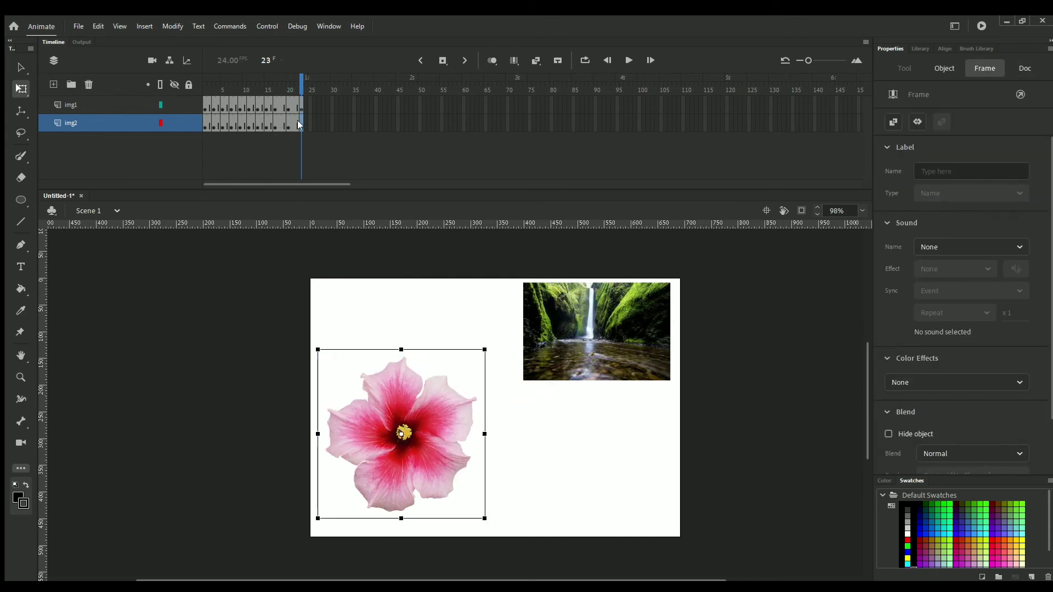
pyautogui.click(254, 237)
pyautogui.moveTo(303, 101); pyautogui.dragTo(311, 126)
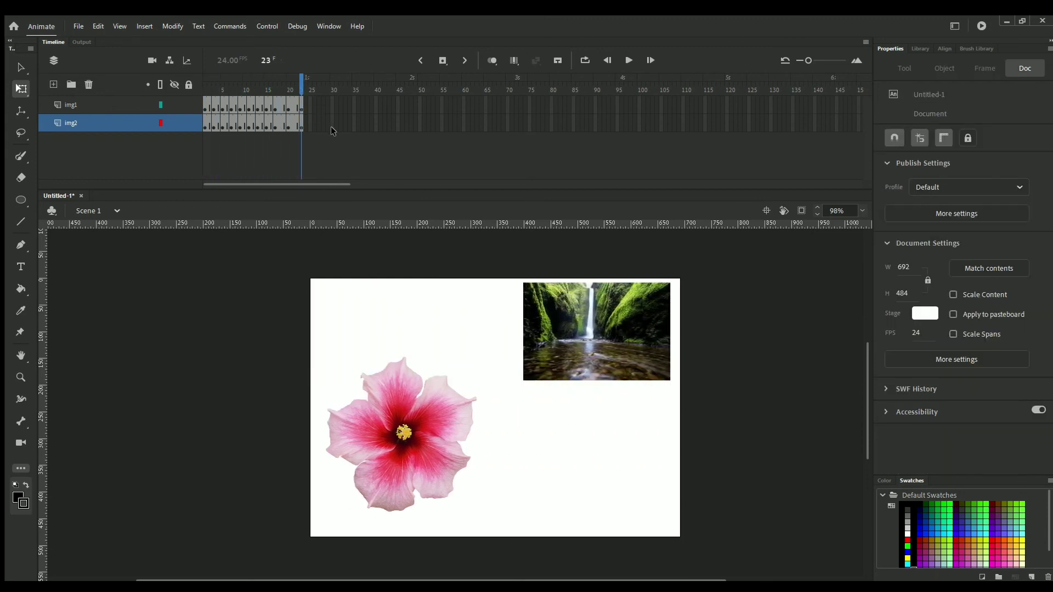
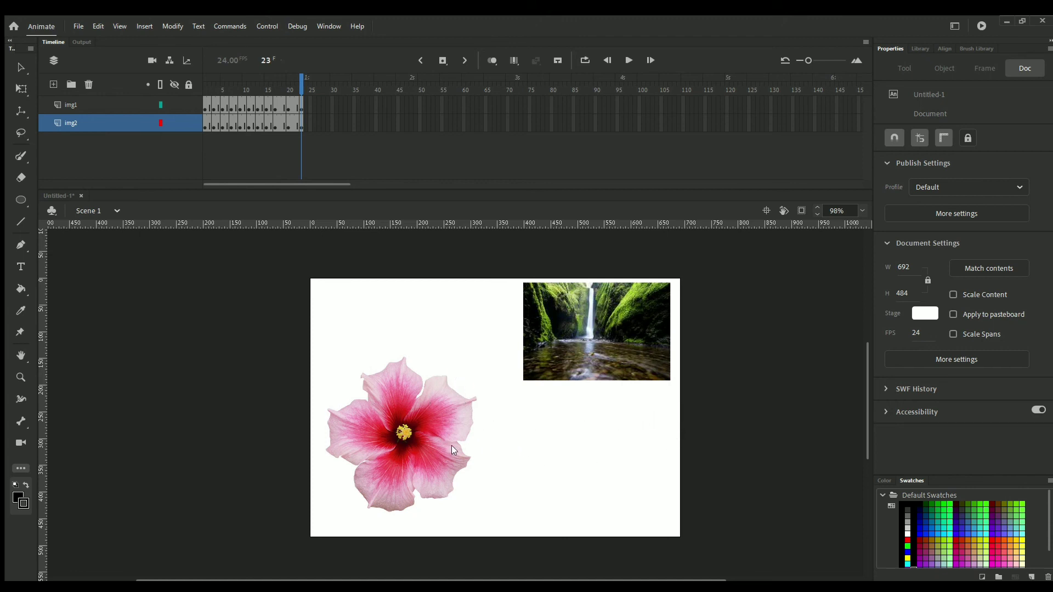
# Copy frames 1 to 23 of both img1 and img2 and paste them starting at frame 25
pyautogui.press('q')
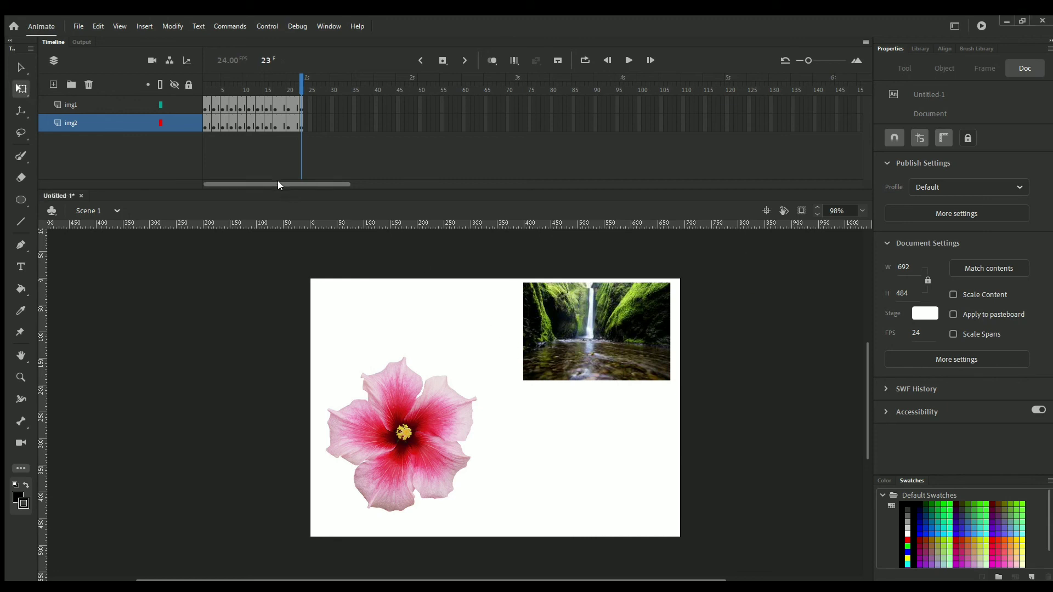
pyautogui.moveTo(201, 104); pyautogui.dragTo(298, 127)
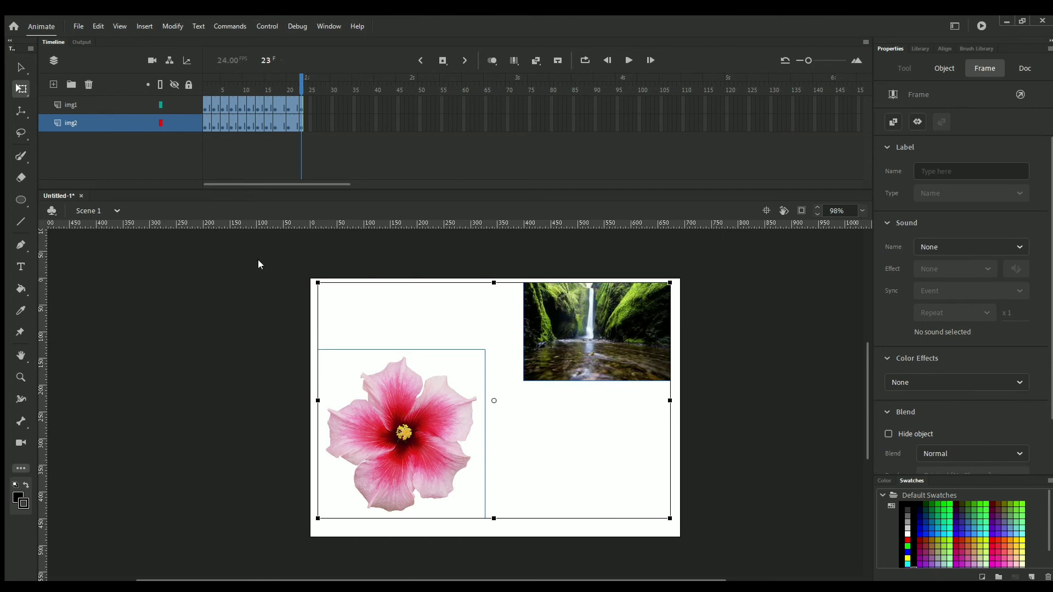
pyautogui.click(307, 105)
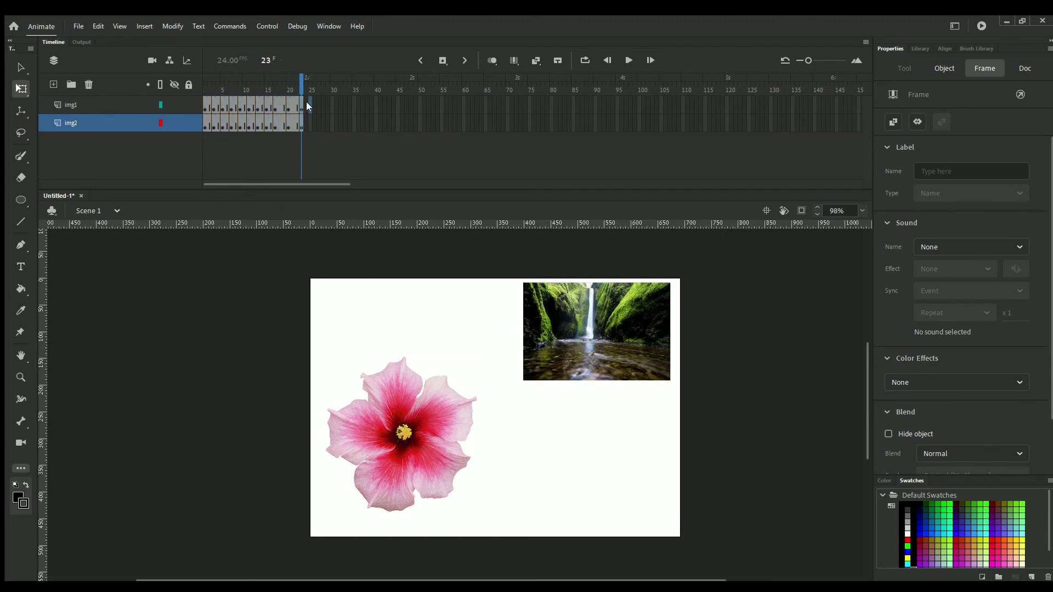
pyautogui.click(319, 123)
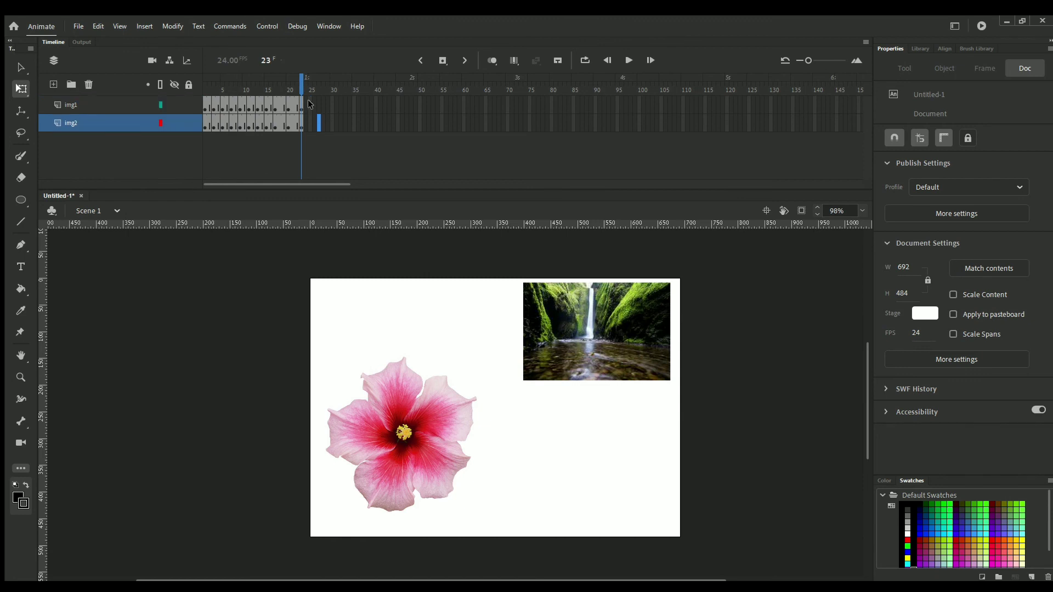
pyautogui.click(310, 103)
pyautogui.hotkey('ctrl', 'alt', 'v')
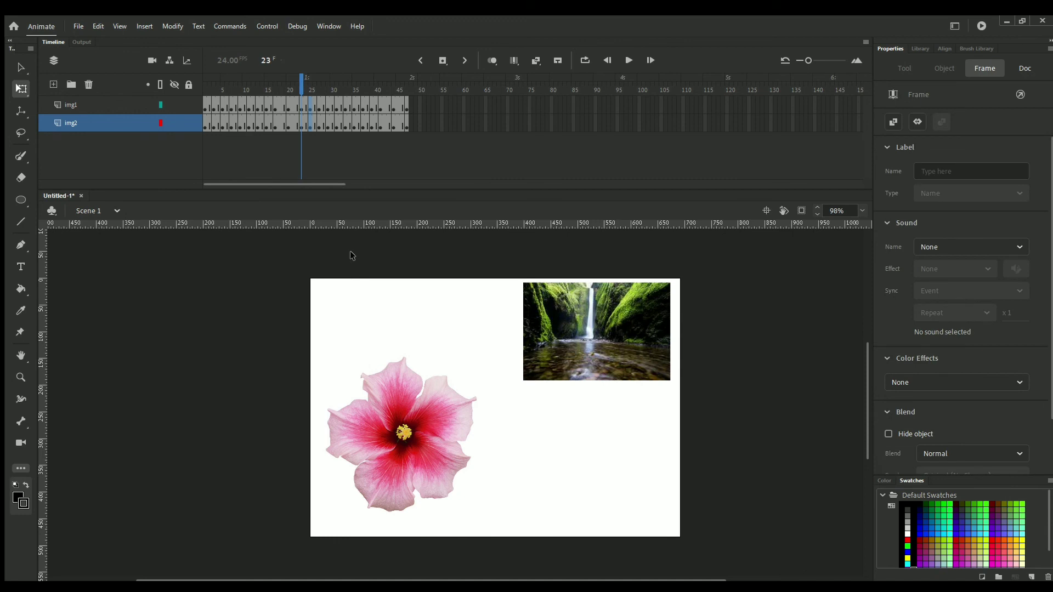
# Reverse the order of the pasted frames 25 to 47 on both img1 and img2
pyautogui.click(308, 102)
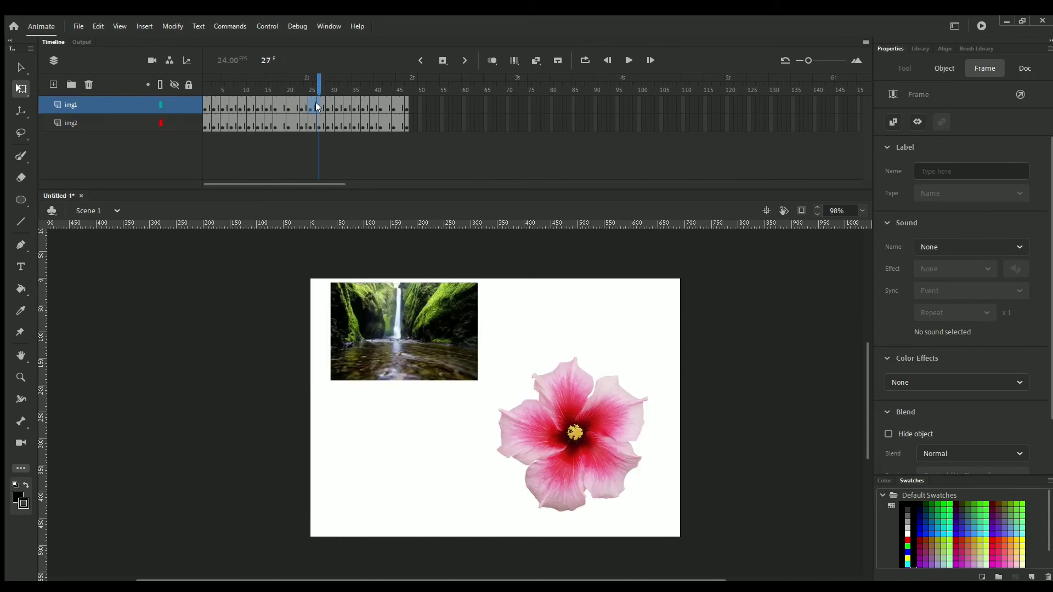
pyautogui.moveTo(315, 102); pyautogui.dragTo(403, 124)
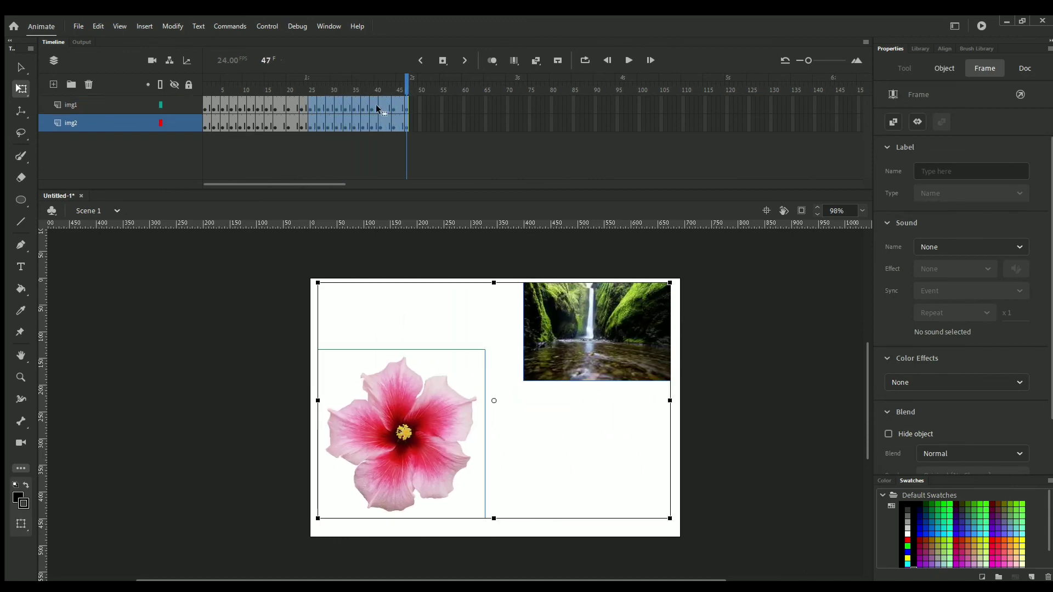
pyautogui.rightClick(376, 127)
pyautogui.click(417, 372)
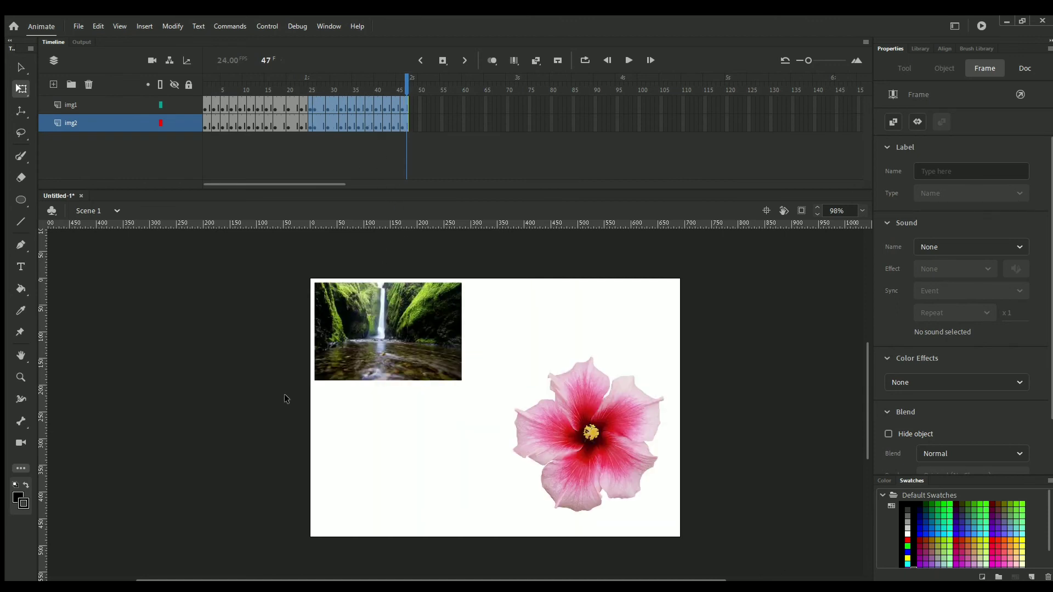
pyautogui.click(263, 410)
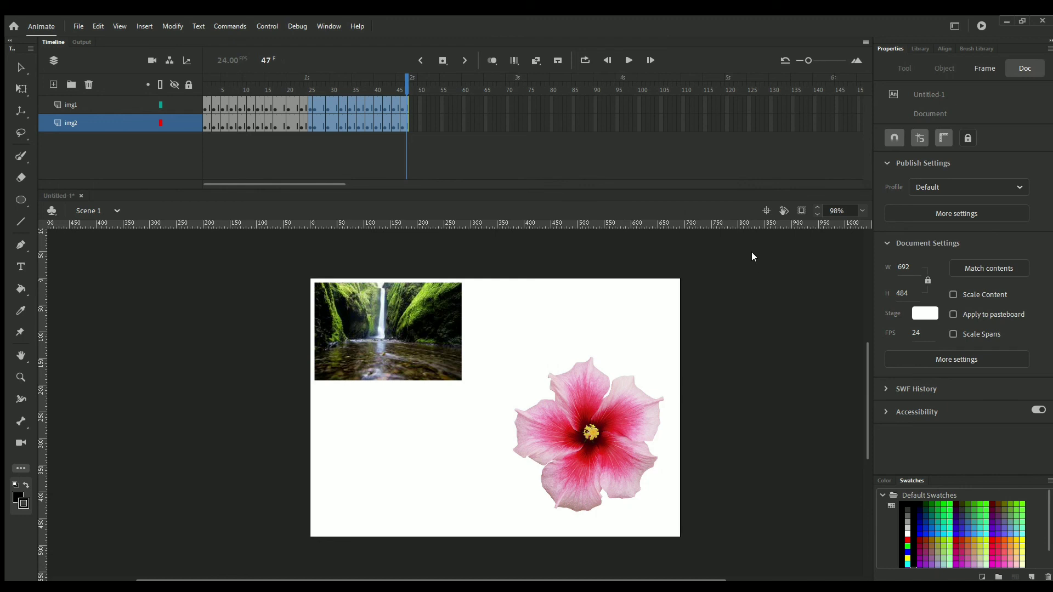
pyautogui.press('q')
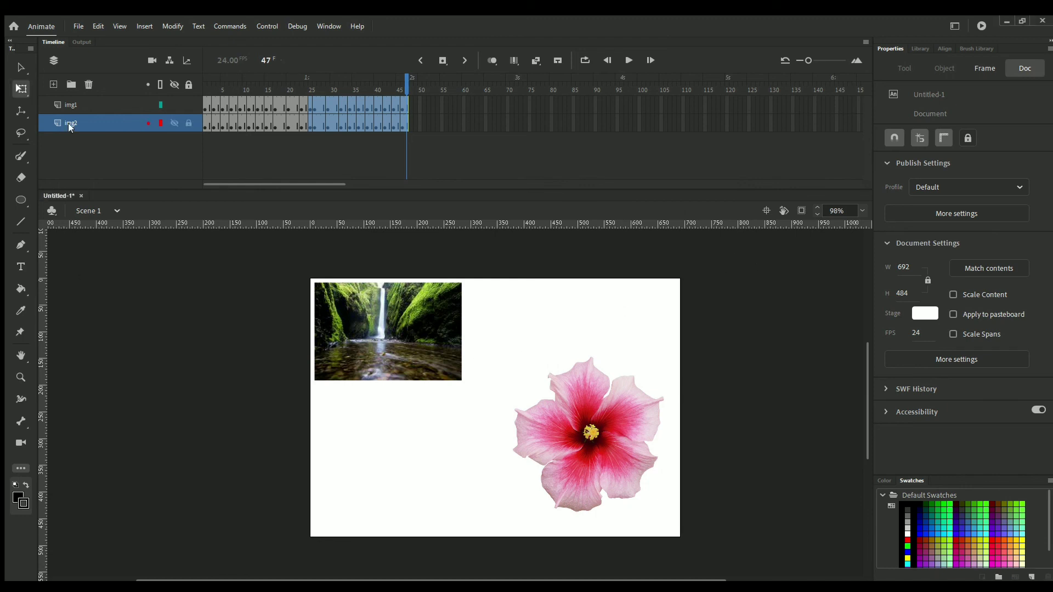
# Place four vertical ruler guides across the stage at frame 3 of img1
pyautogui.click(83, 118)
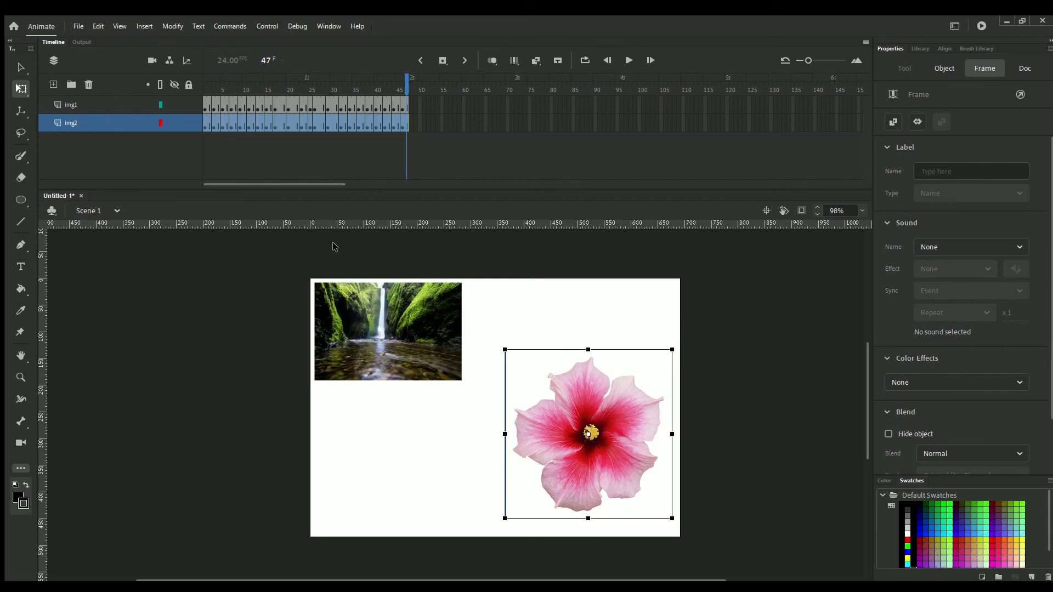
pyautogui.click(210, 104)
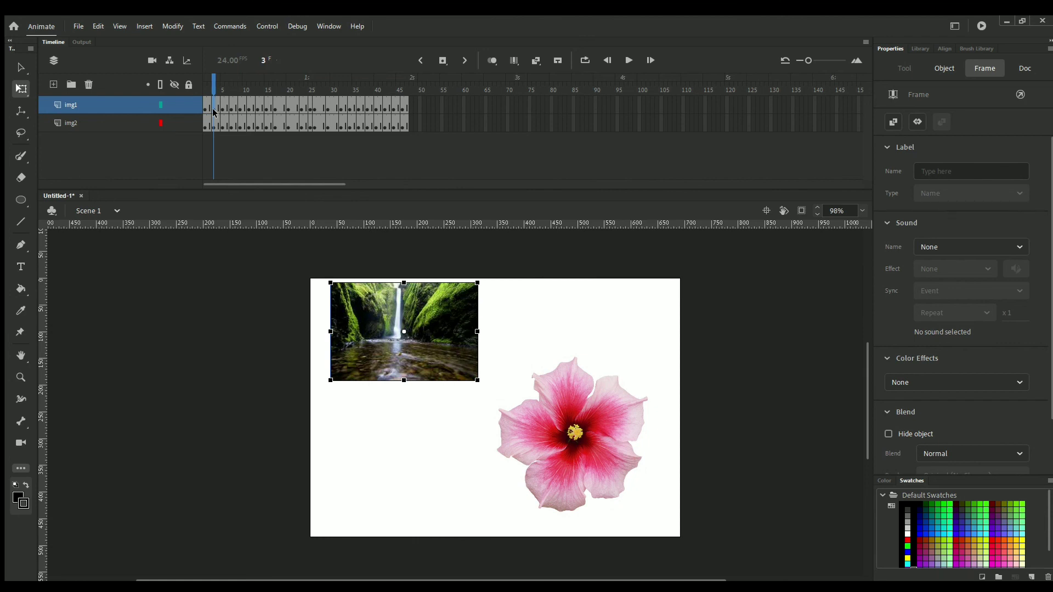
pyautogui.moveTo(44, 266); pyautogui.dragTo(356, 303)
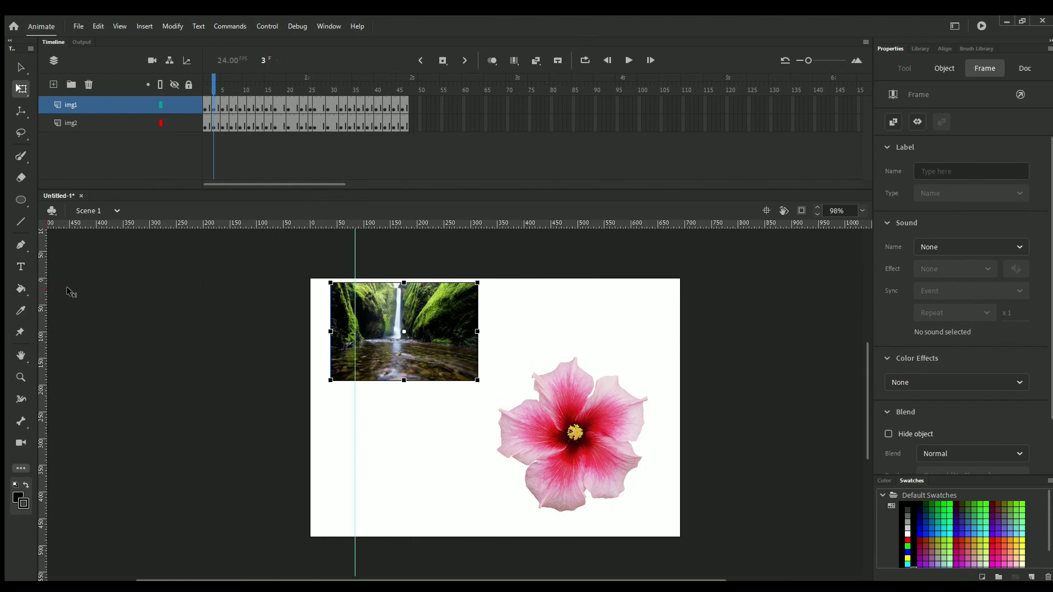
pyautogui.moveTo(43, 294); pyautogui.dragTo(466, 351)
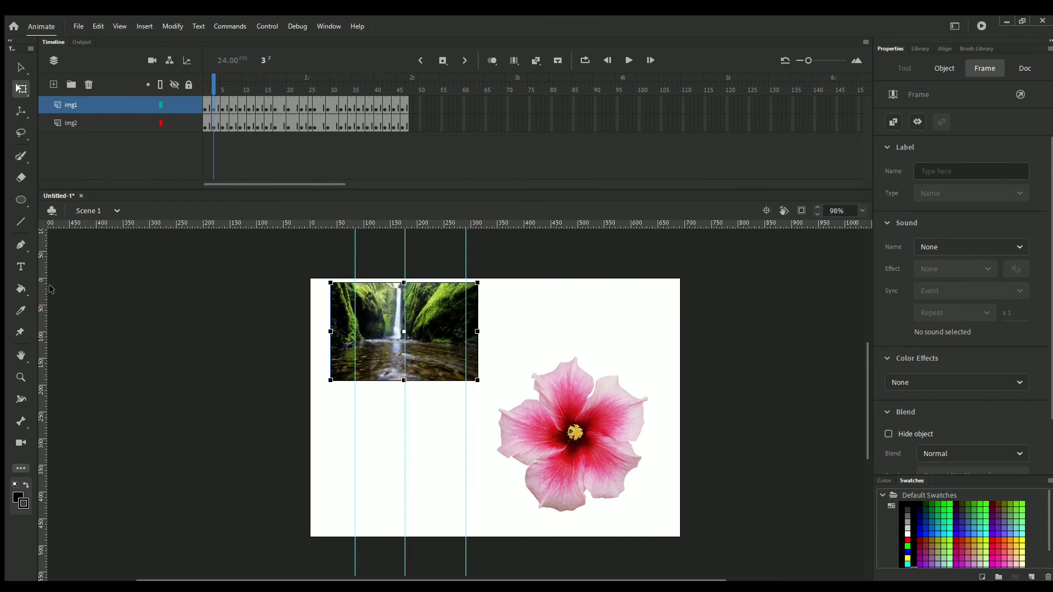
pyautogui.moveTo(50, 289); pyautogui.dragTo(528, 359)
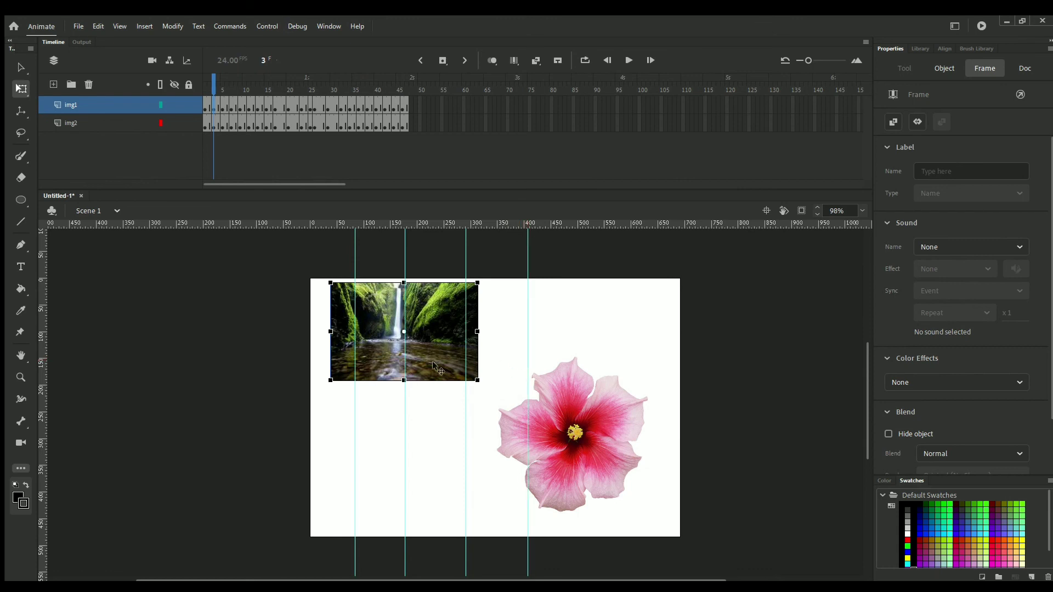
# Remove all four vertical guides from the stage
pyautogui.moveTo(354, 264); pyautogui.dragTo(6, 303)
pyautogui.moveTo(405, 258); pyautogui.dragTo(8, 301)
pyautogui.moveTo(465, 257); pyautogui.dragTo(37, 296)
pyautogui.moveTo(527, 269); pyautogui.dragTo(20, 309)
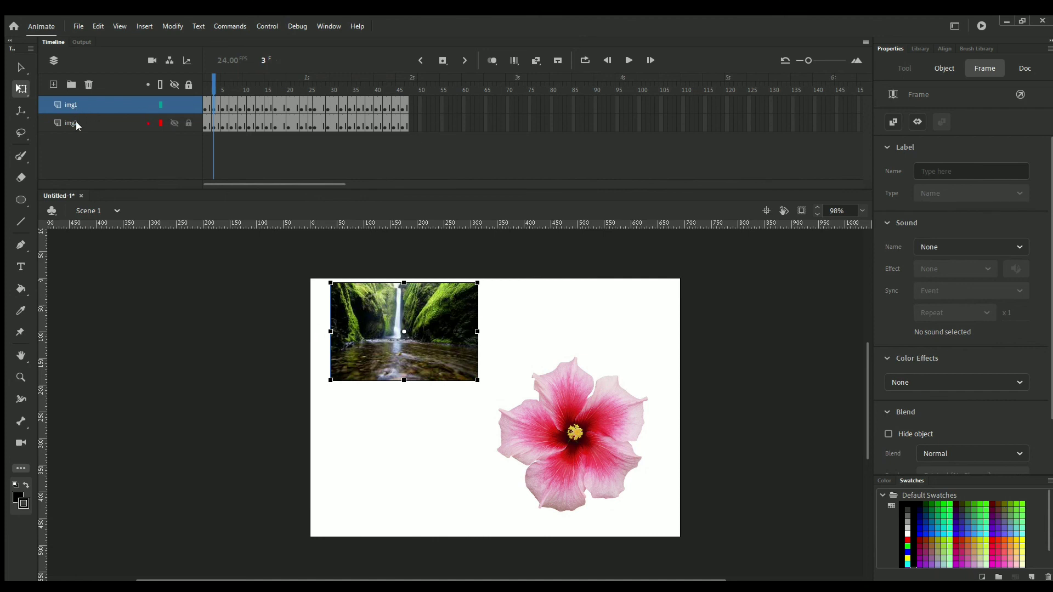
# Hide the img1 and img2 layers and show both of them again
pyautogui.click(174, 105)
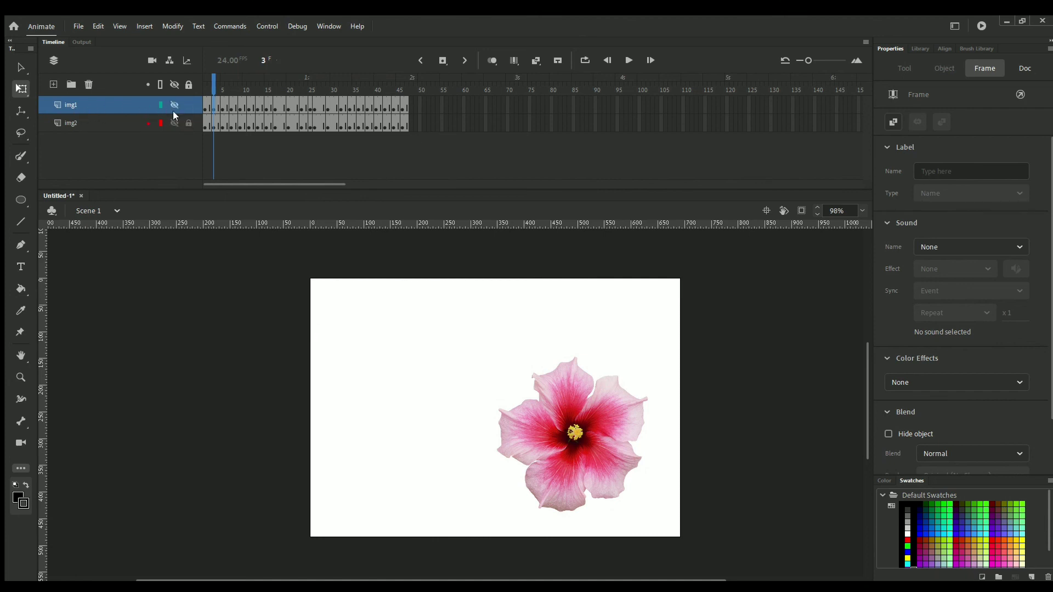
pyautogui.click(173, 122)
pyautogui.click(173, 116)
pyautogui.click(174, 105)
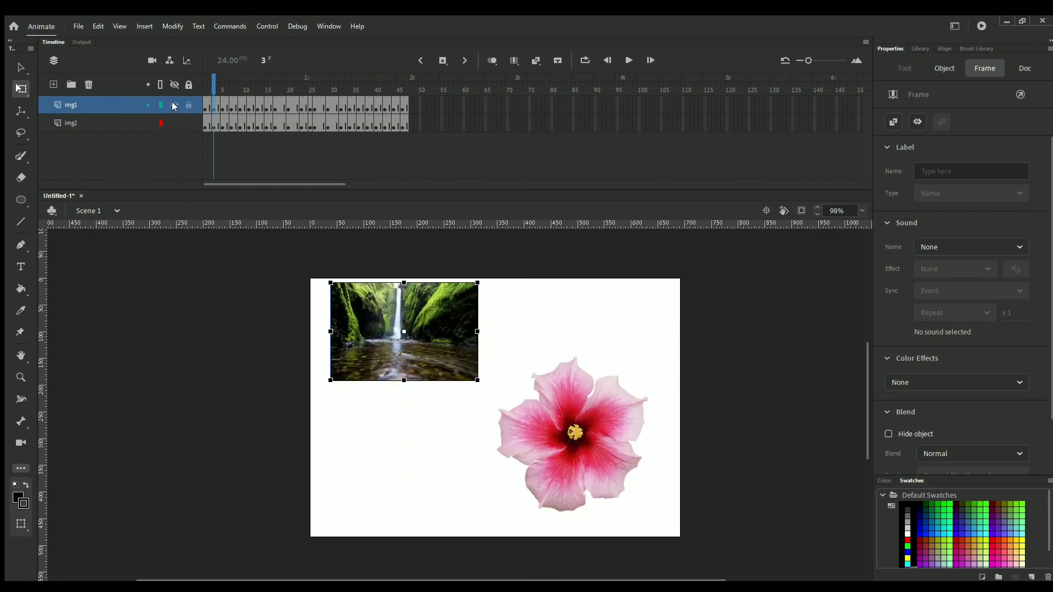
# Add a new layer above img1 and insert a blank keyframe at its frame 48
pyautogui.click(53, 84)
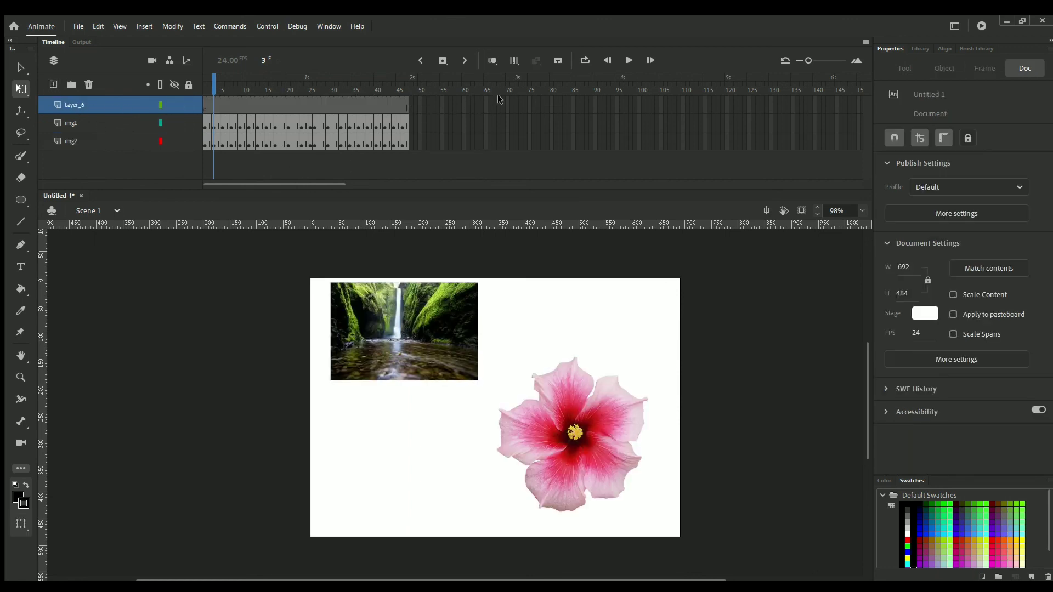
pyautogui.click(409, 105)
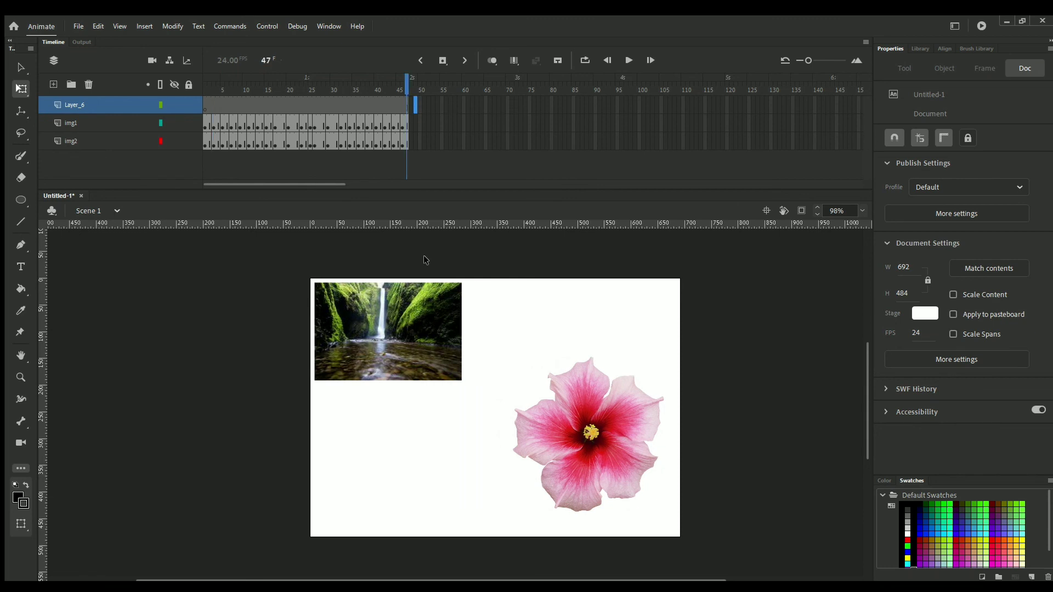
pyautogui.click(424, 104)
pyautogui.click(407, 102)
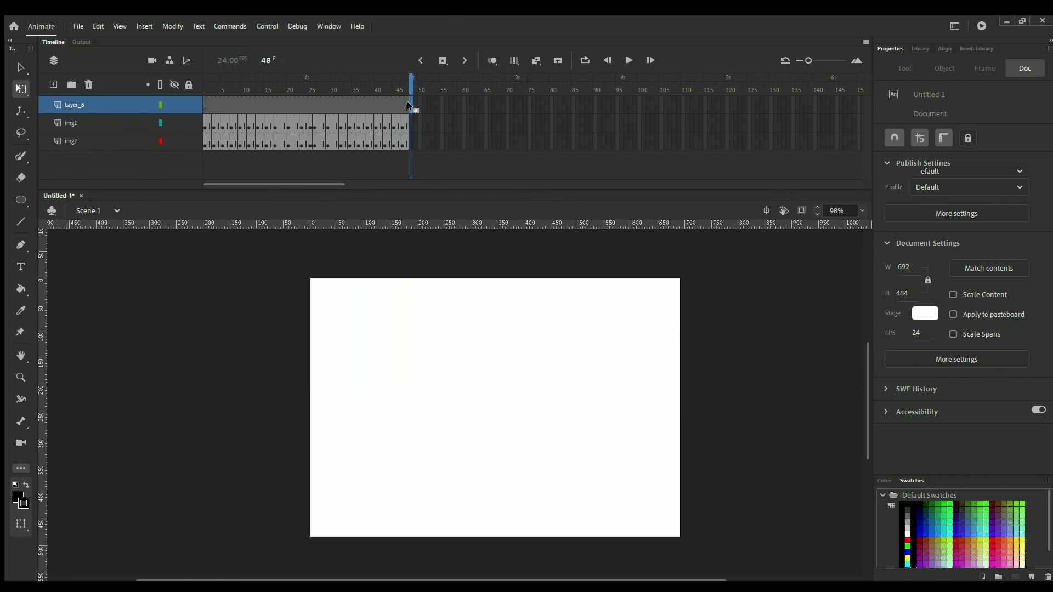
# Rename the new top layer as Slidshow
pyautogui.click(70, 103)
pyautogui.doubleClick(71, 104)
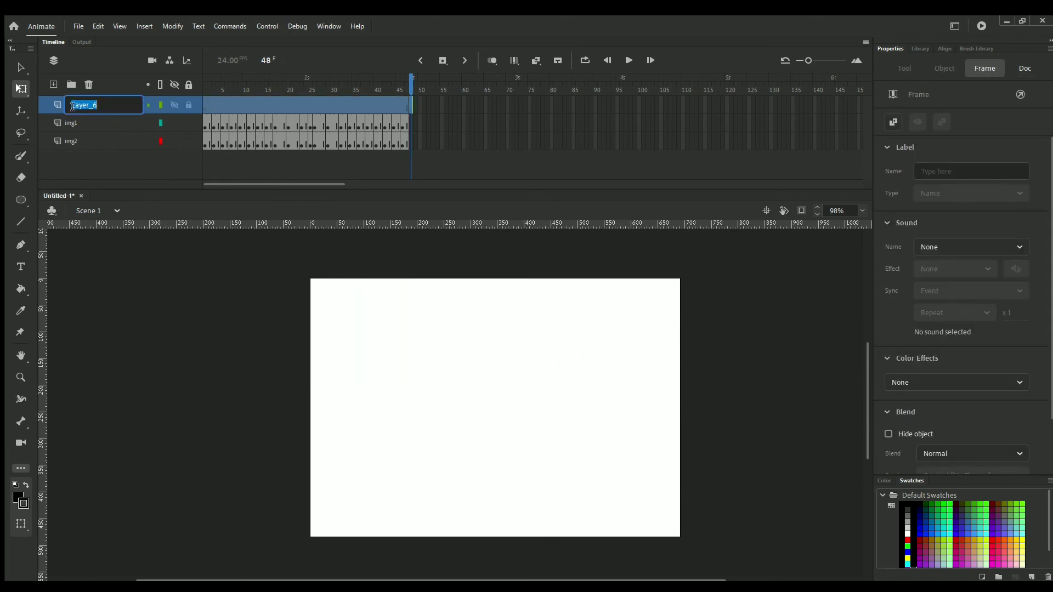
pyautogui.write('Slidshow')
pyautogui.click(359, 179)
# Paste the waterfall image into frame 48 of Slidshow and move it to about the middle of the stage
pyautogui.click(409, 103)
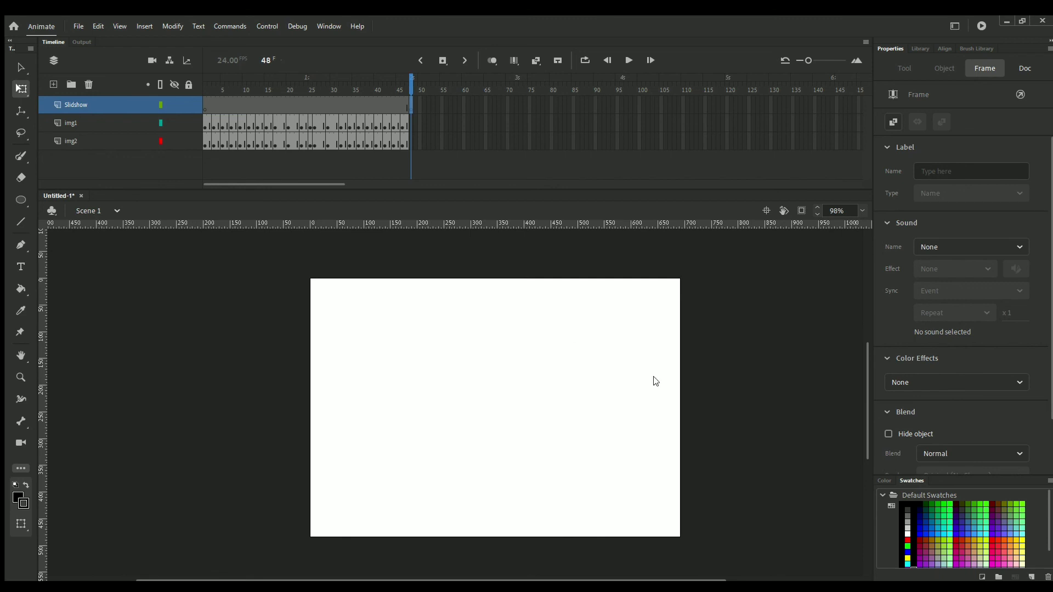
pyautogui.hotkey('ctrl', 'v')
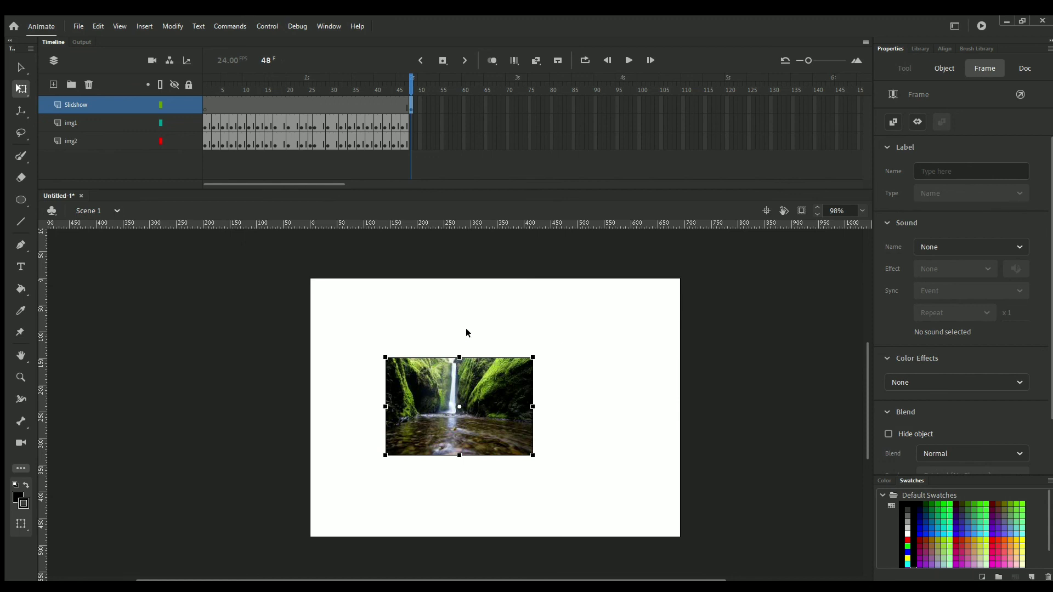
pyautogui.click(367, 124)
pyautogui.click(400, 125)
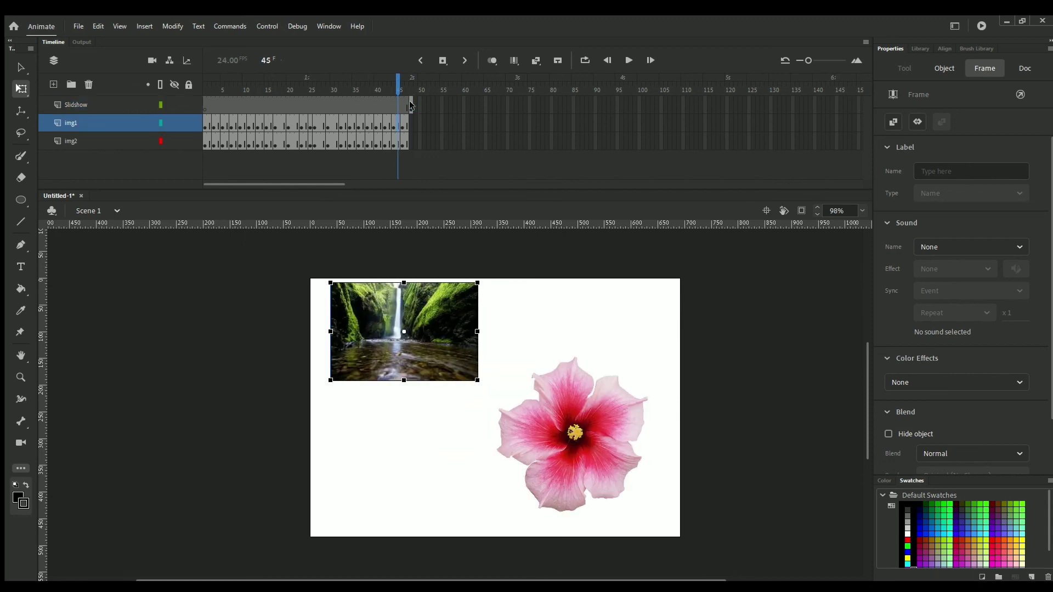
pyautogui.click(413, 105)
pyautogui.moveTo(475, 399); pyautogui.dragTo(547, 413)
pyautogui.click(623, 380)
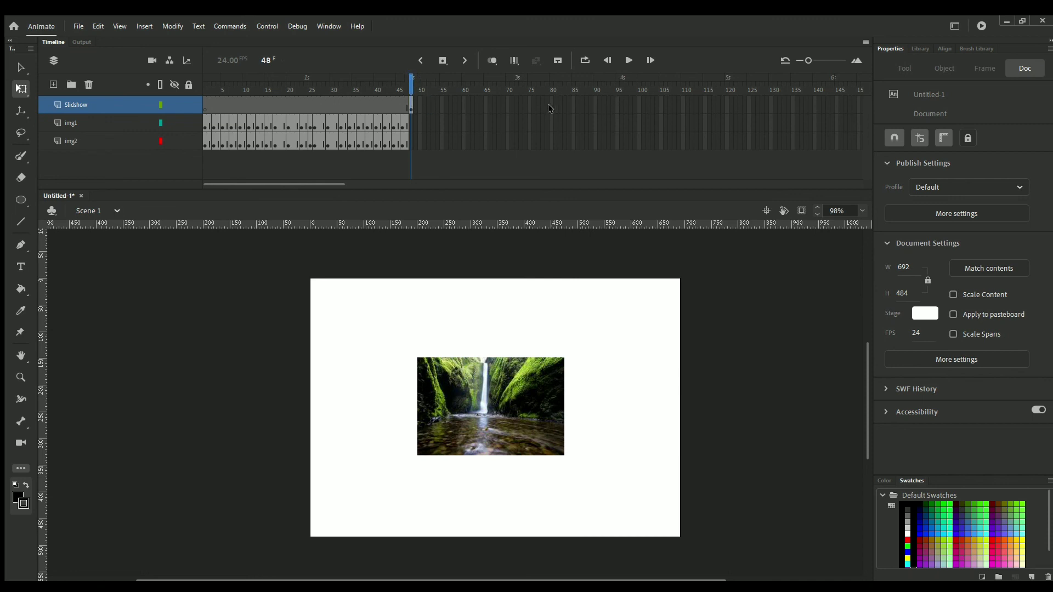
# Insert a keyframe at frame 95 of Slidshow and replace the waterfall with the large flower image
pyautogui.click(589, 104)
pyautogui.press('F5')
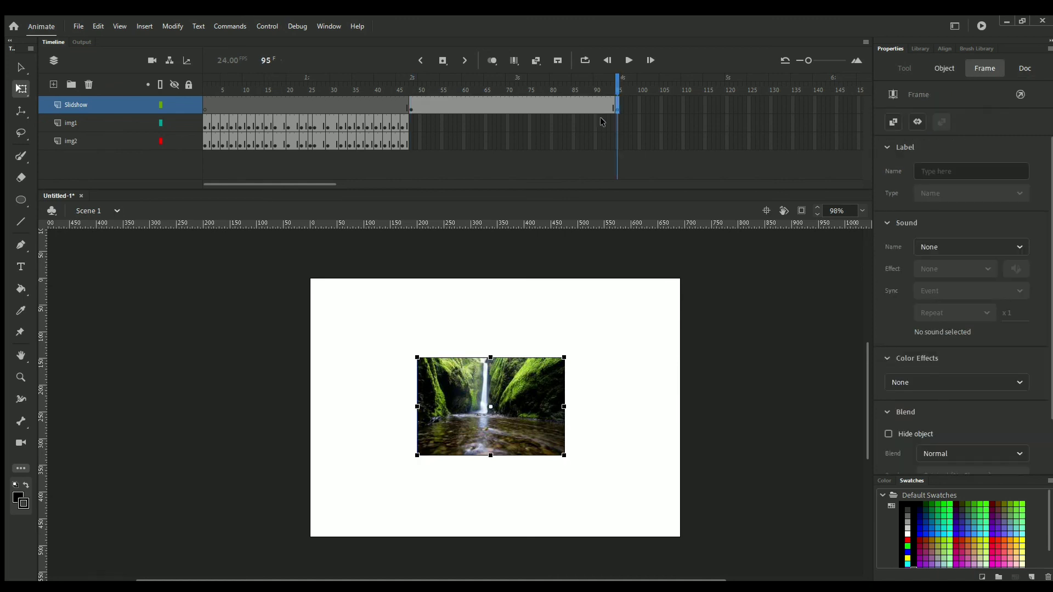
pyautogui.click(530, 397)
pyautogui.press('Delete')
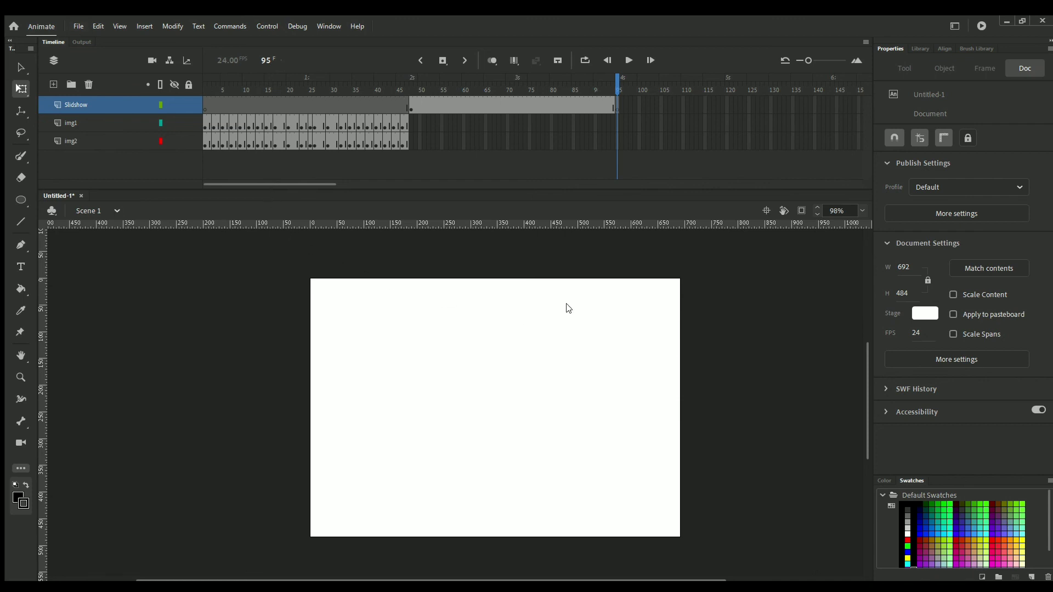
pyautogui.hotkey('ctrl', 'z')
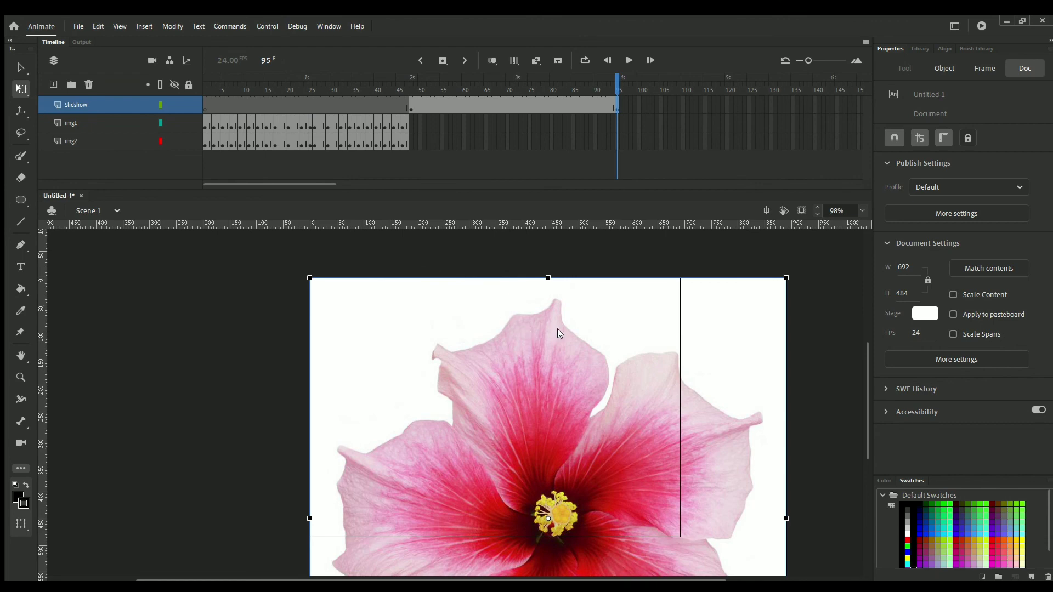
# Scale the flower image at frame 95 down to about 385 by 389 px and move it near the middle of the stage
pyautogui.hscroll(3, 730, 417)
pyautogui.scroll(-6, 686, 489)
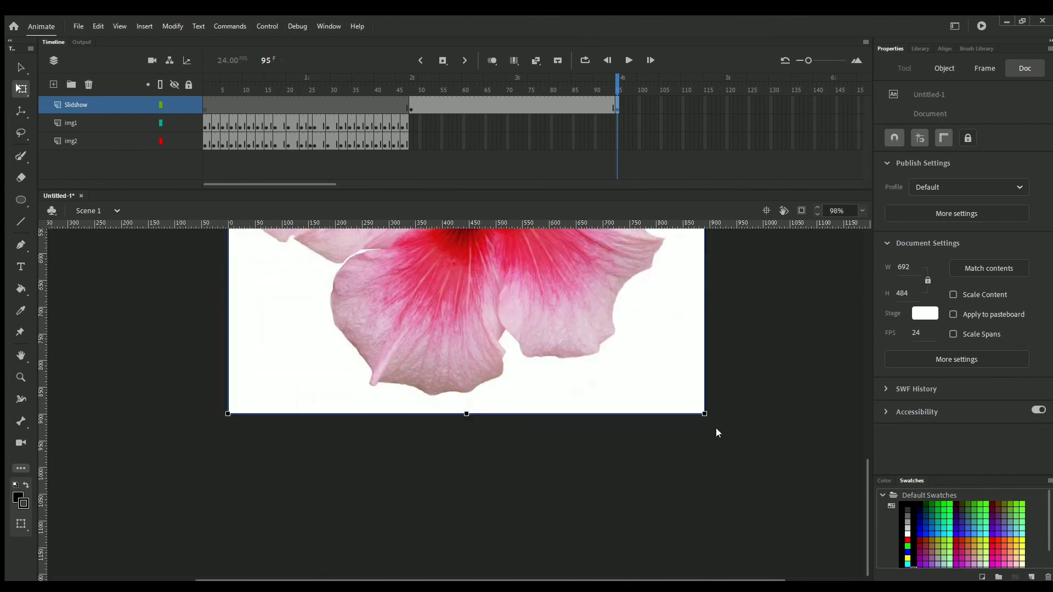
pyautogui.moveTo(706, 416); pyautogui.dragTo(593, 367)
pyautogui.scroll(3, 590, 368)
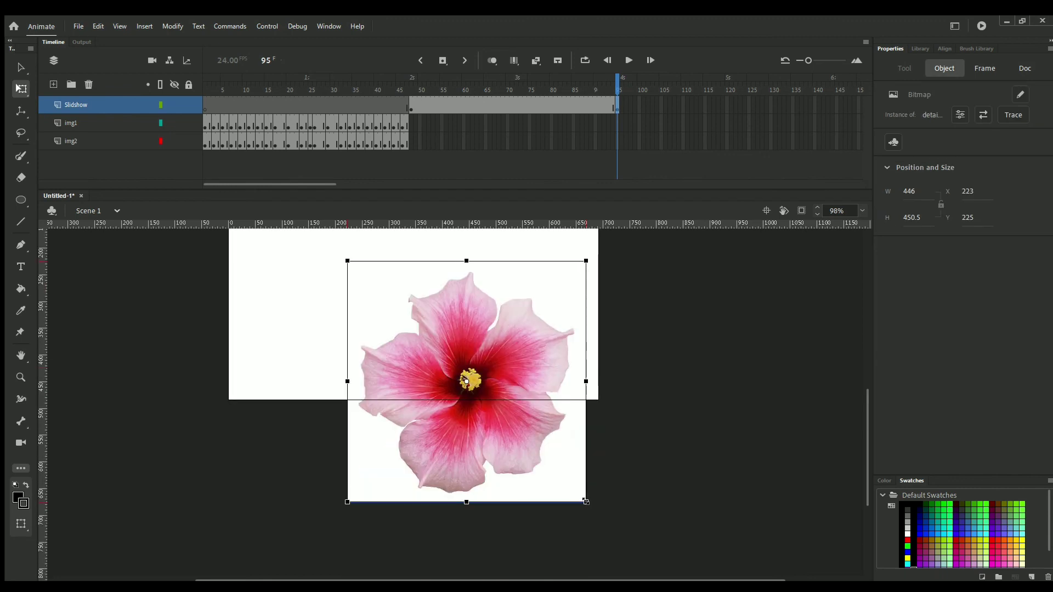
pyautogui.moveTo(586, 502); pyautogui.dragTo(567, 482)
pyautogui.scroll(2, 476, 400)
pyautogui.moveTo(503, 430); pyautogui.dragTo(448, 347)
pyautogui.scroll(2, 475, 404)
pyautogui.scroll(-2, 477, 454)
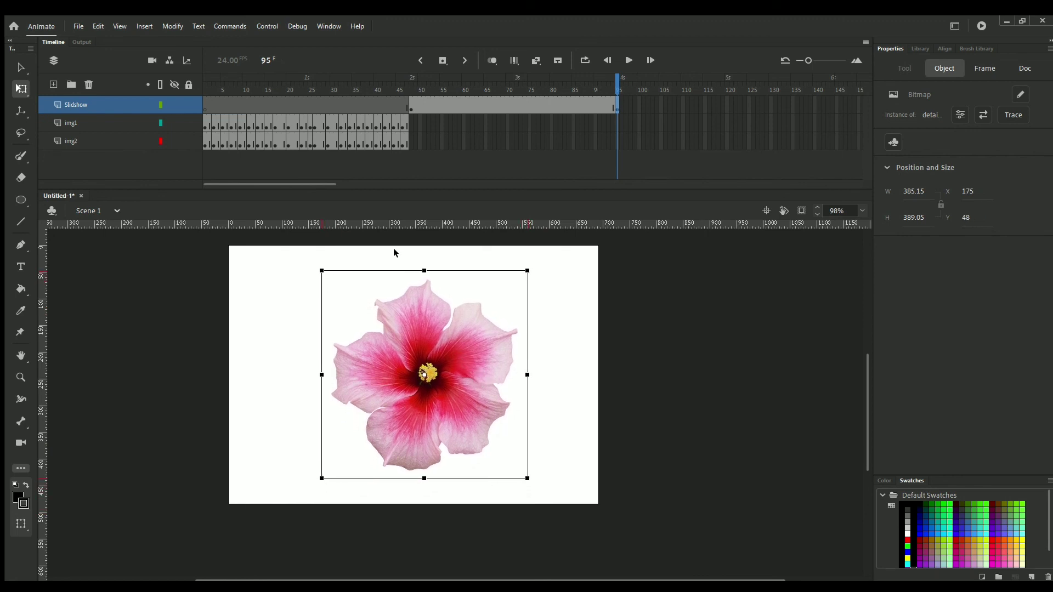
# Place a horizontal and a vertical guide through the centre of the waterfall image at frame 48 of Slidshow
pyautogui.click(407, 104)
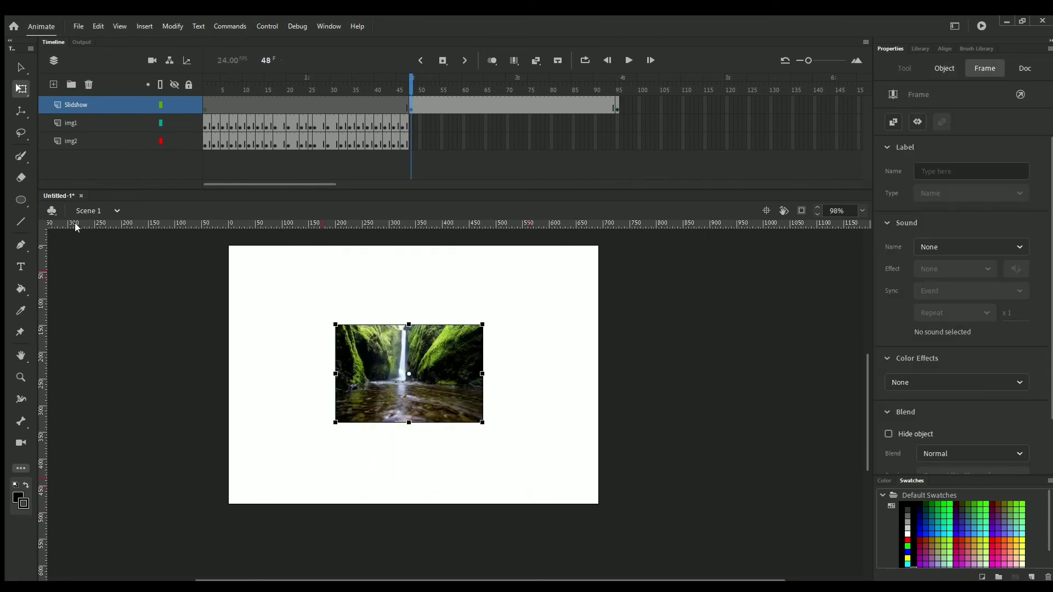
pyautogui.moveTo(89, 225); pyautogui.dragTo(112, 375)
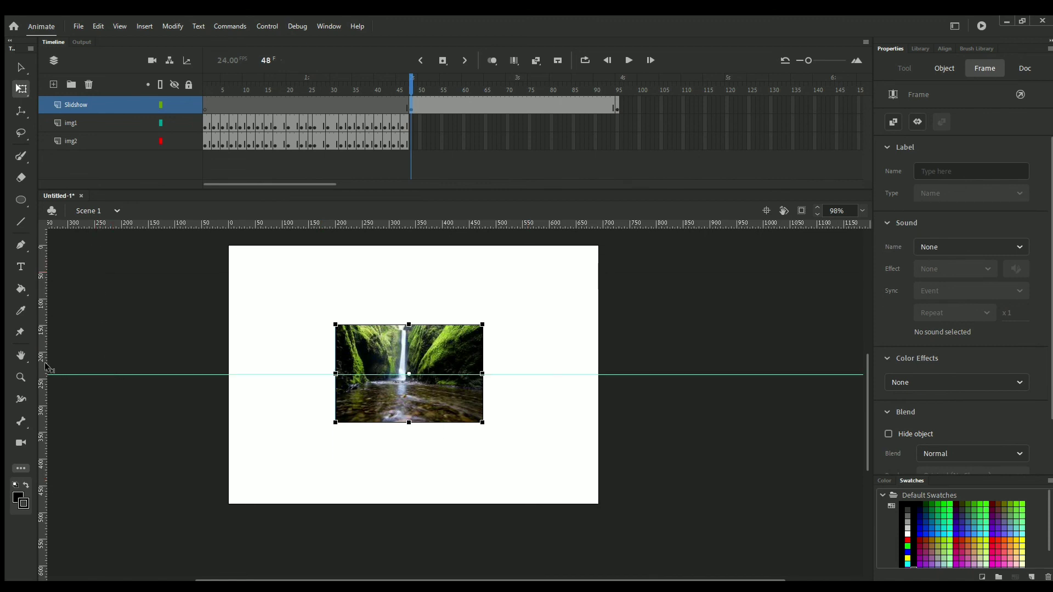
pyautogui.moveTo(44, 368); pyautogui.dragTo(409, 395)
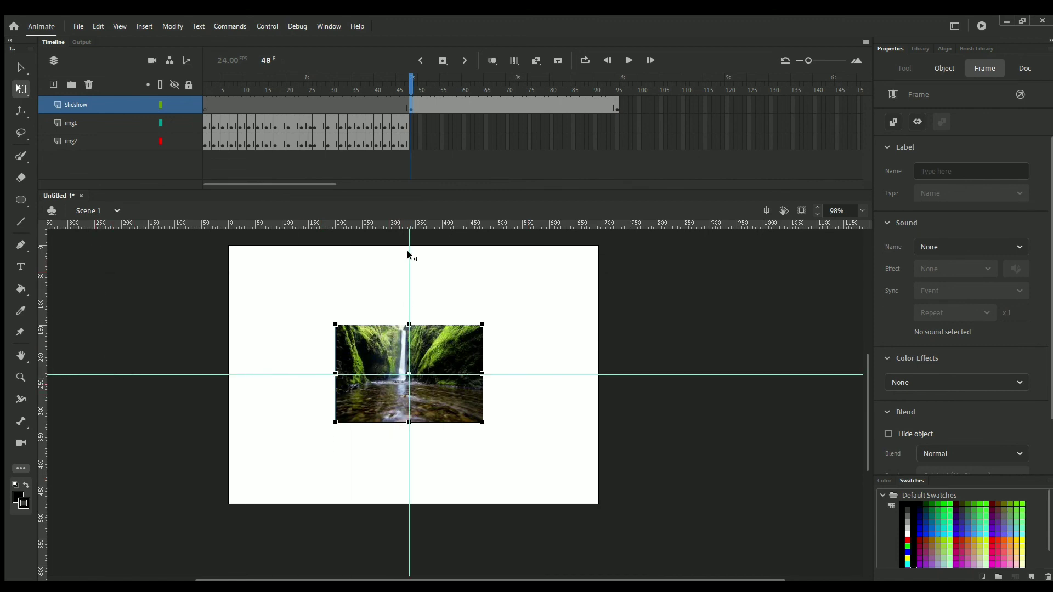
# Centre the flower image at frame 95 on the guides' intersection and remove both guides
pyautogui.click(614, 107)
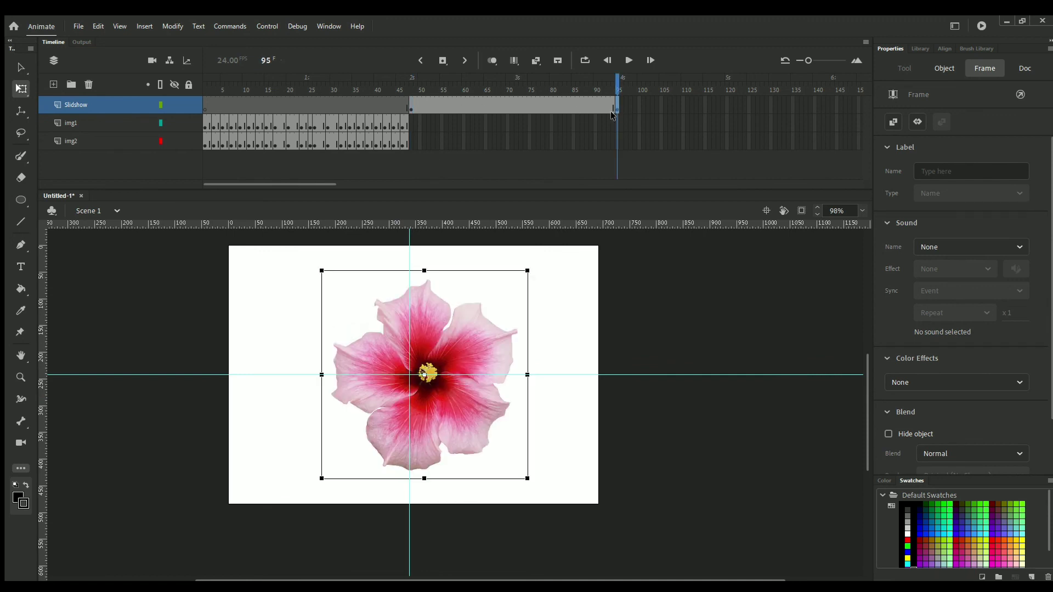
pyautogui.moveTo(498, 406); pyautogui.dragTo(493, 411)
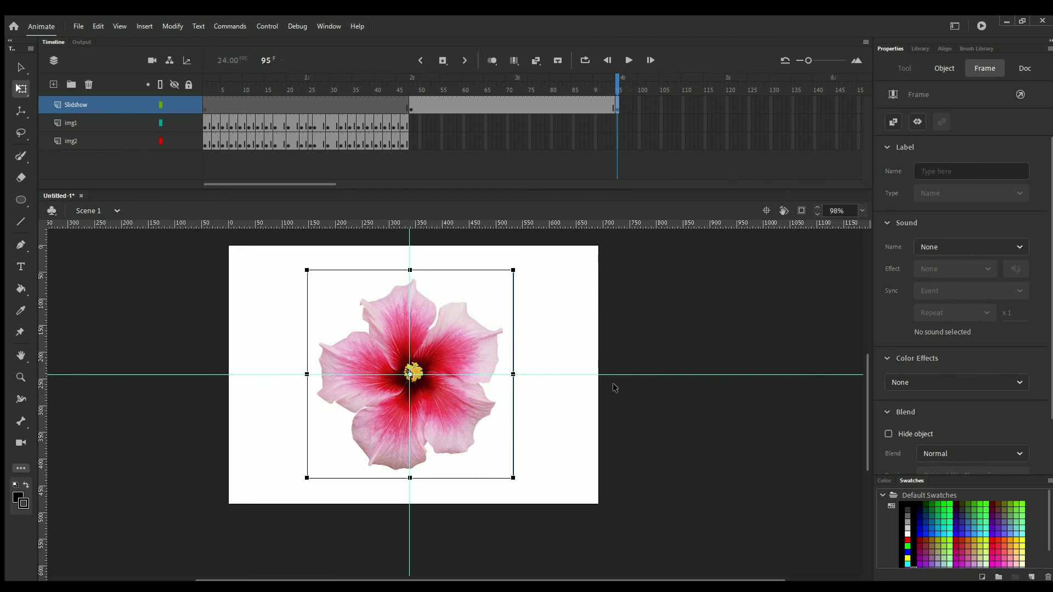
pyautogui.moveTo(622, 375); pyautogui.dragTo(603, 211)
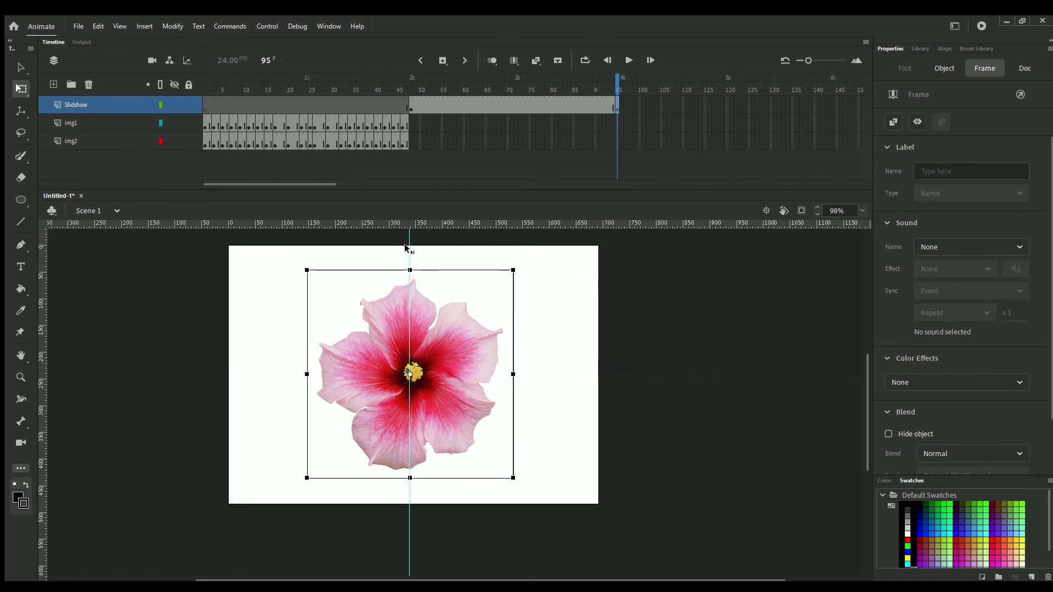
pyautogui.moveTo(409, 250); pyautogui.dragTo(30, 250)
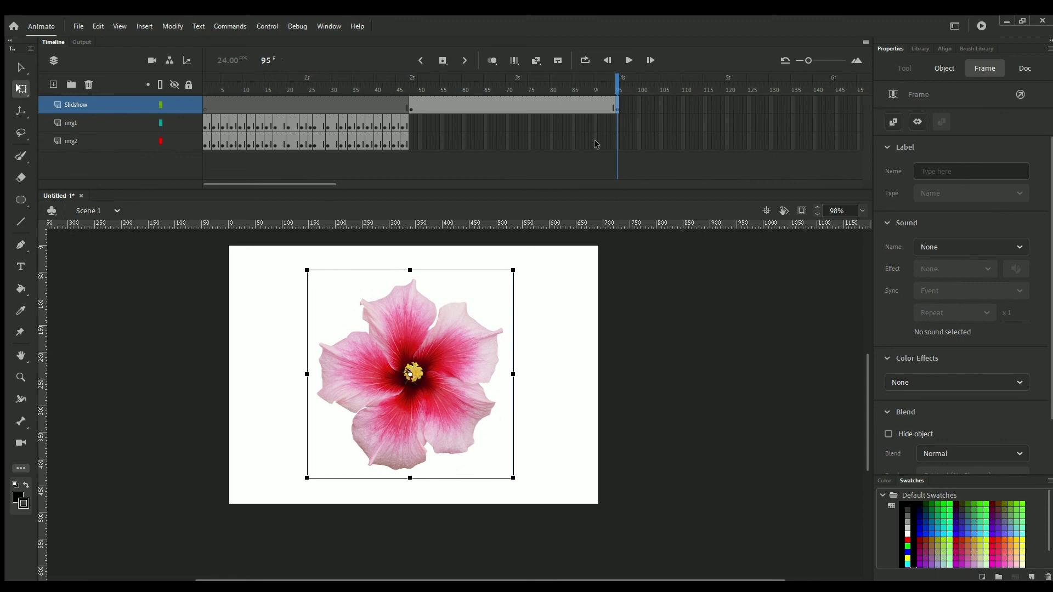
# Insert a keyframe at frame 168 of Slidshow and replace the flower with the pasted macOS minimum requirements image
pyautogui.moveTo(302, 180); pyautogui.dragTo(345, 183)
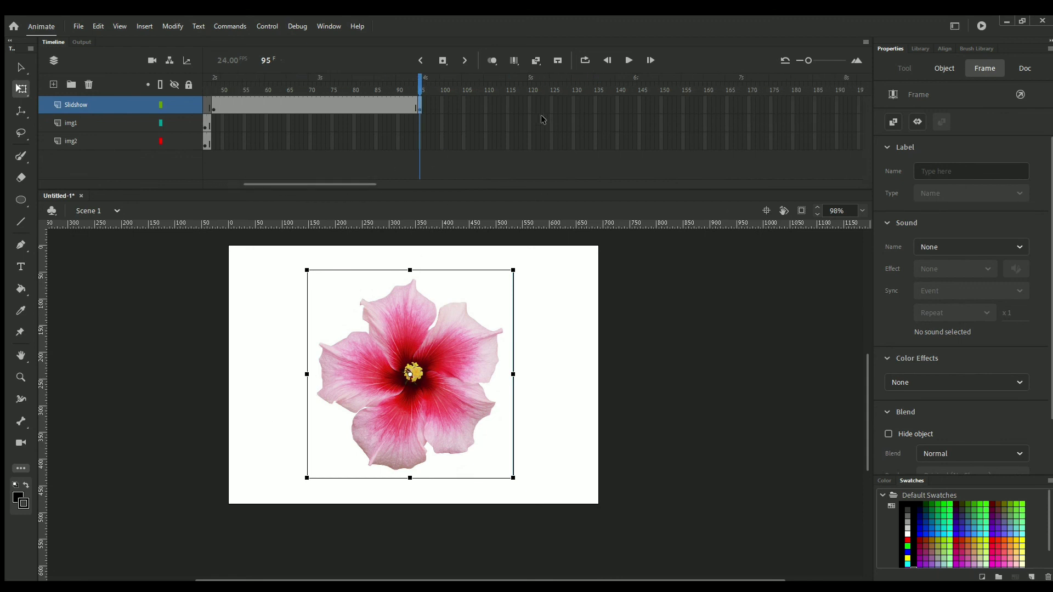
pyautogui.click(634, 105)
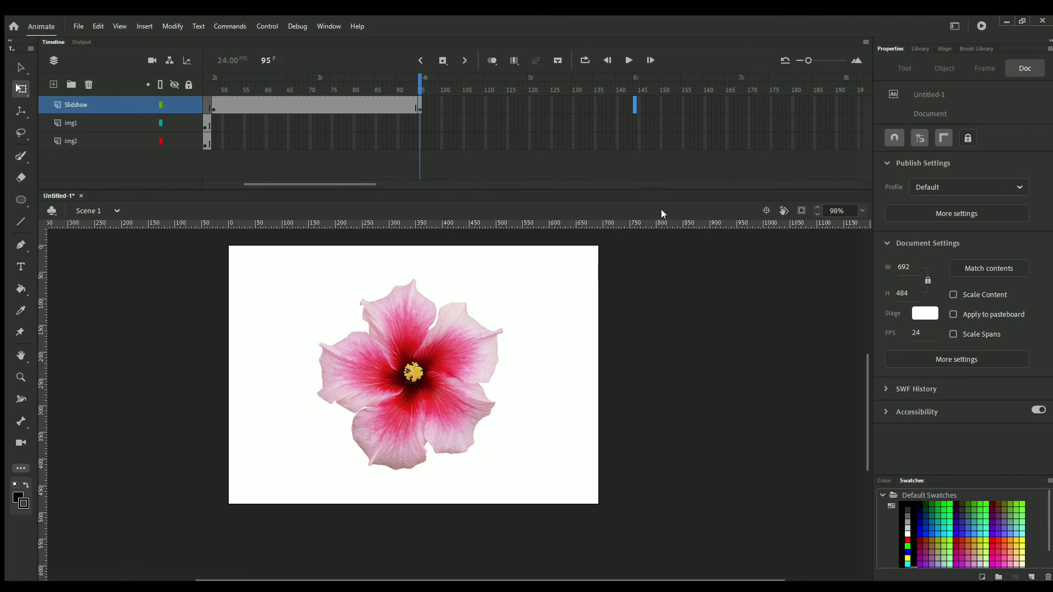
pyautogui.click(739, 104)
pyautogui.press('F5')
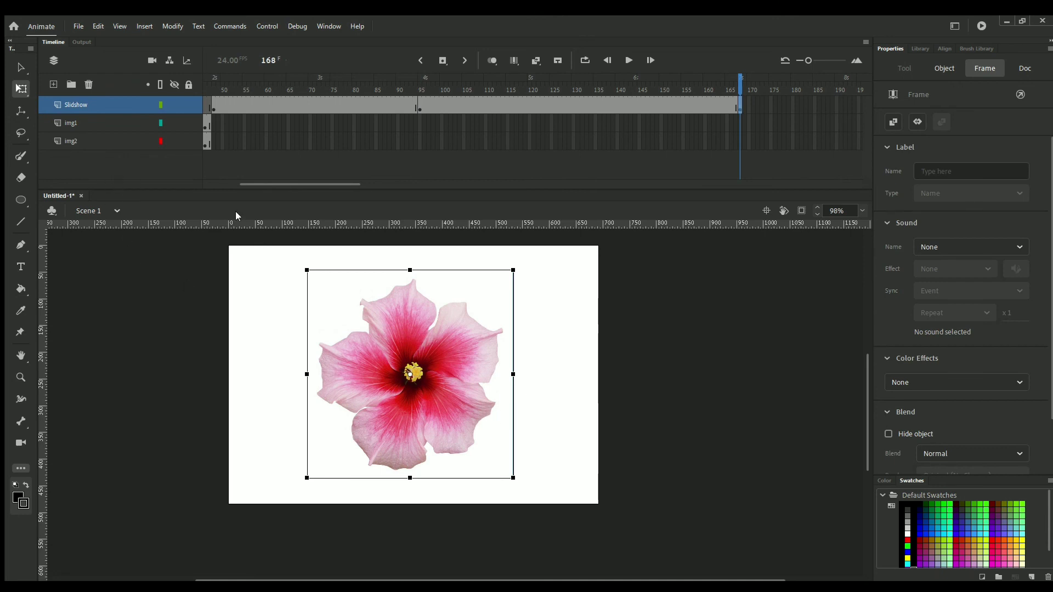
pyautogui.press('Delete')
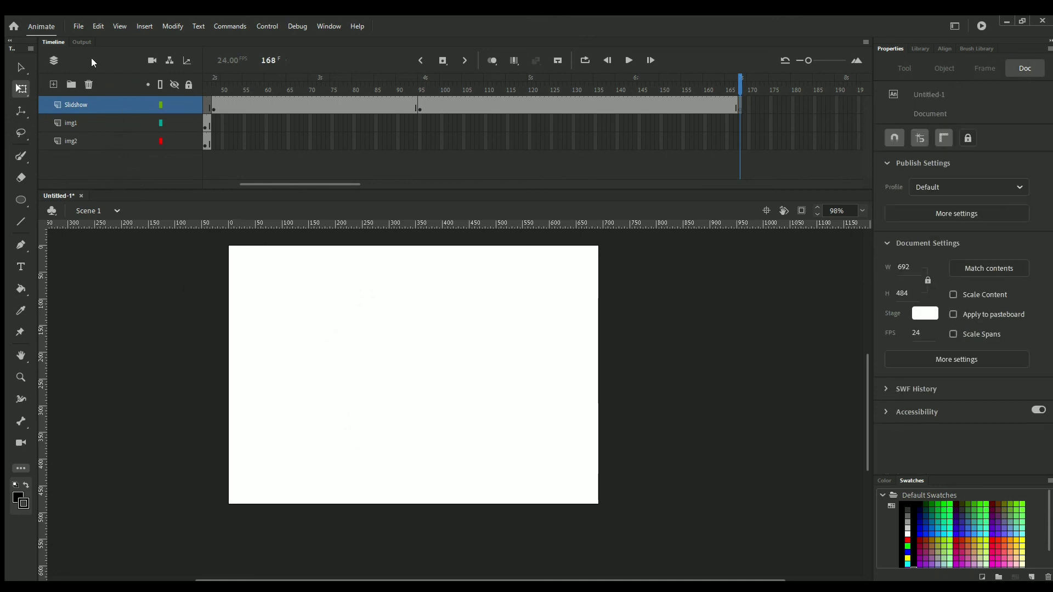
pyautogui.click(735, 100)
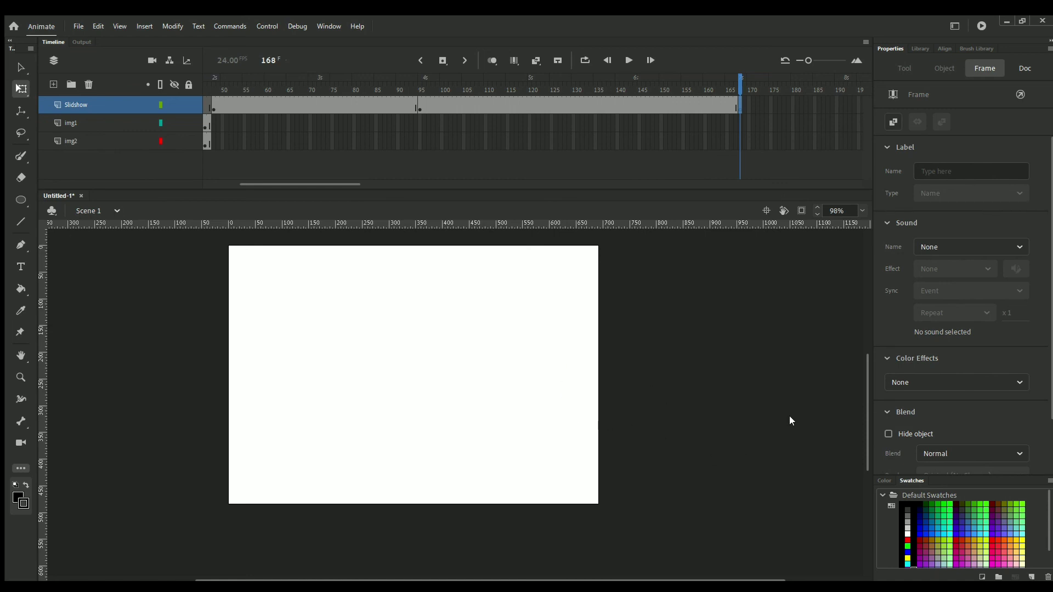
pyautogui.hotkey('ctrl', 'v')
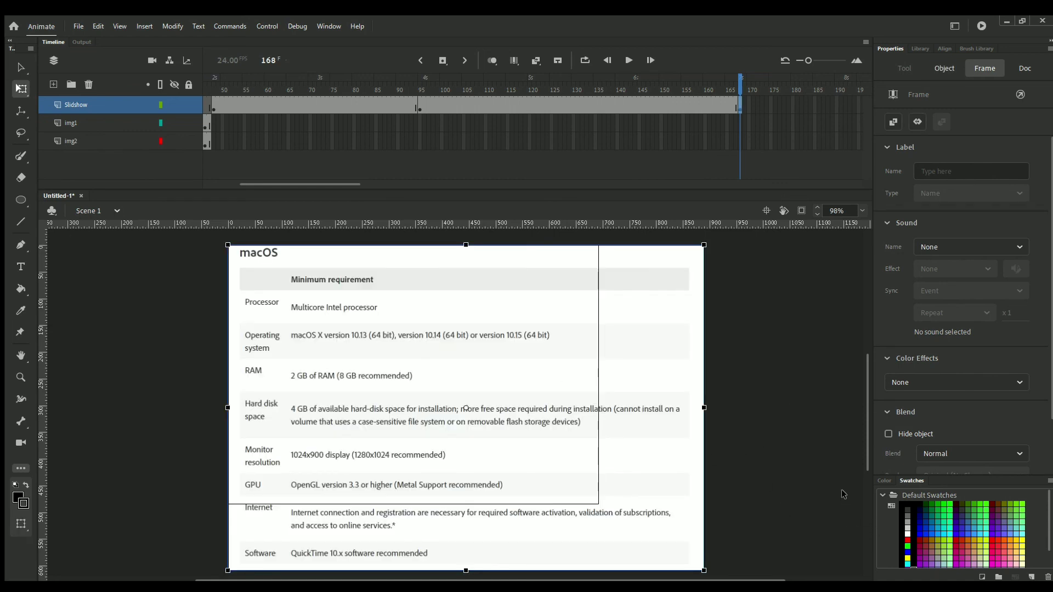
# Scale the macOS requirements image at frame 168 down to about 466 by 319 px and move it near the middle of the stage
pyautogui.scroll(-2, 679, 527)
pyautogui.scroll(2, 691, 543)
pyautogui.moveTo(705, 574); pyautogui.dragTo(585, 488)
pyautogui.moveTo(524, 443); pyautogui.dragTo(471, 406)
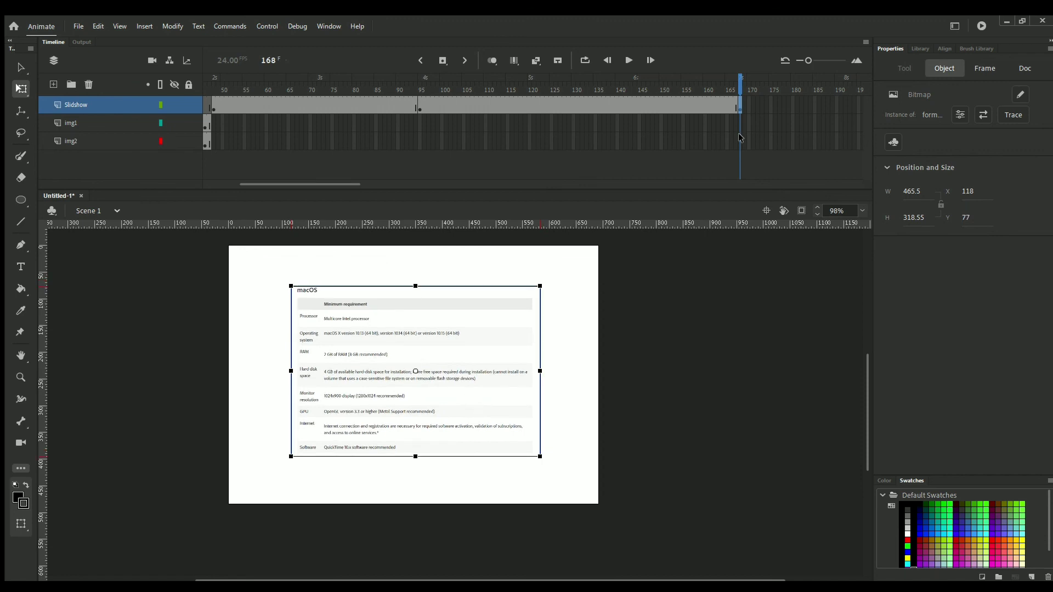
# Insert a keyframe at frame 192 of Slidshow so the macOS requirements image stays on stage until there
pyautogui.hscroll(5, 653, 155)
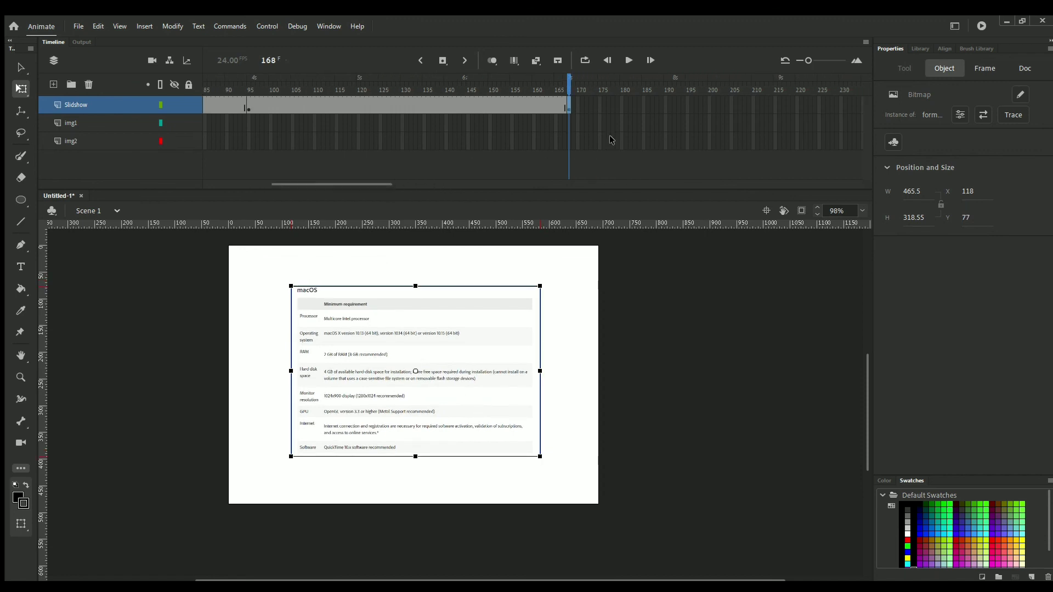
pyautogui.click(675, 105)
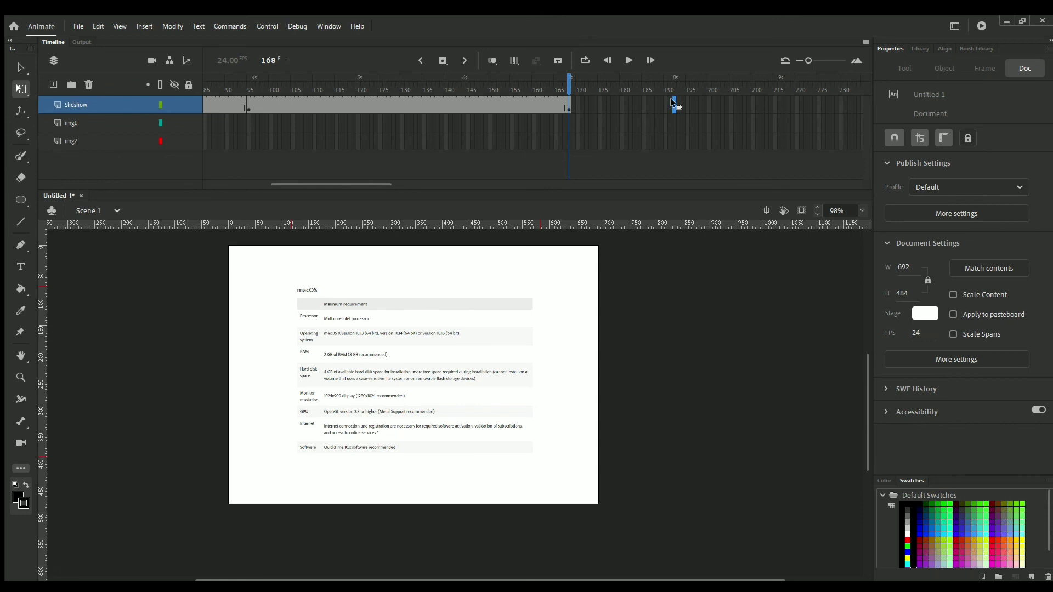
pyautogui.press('F5')
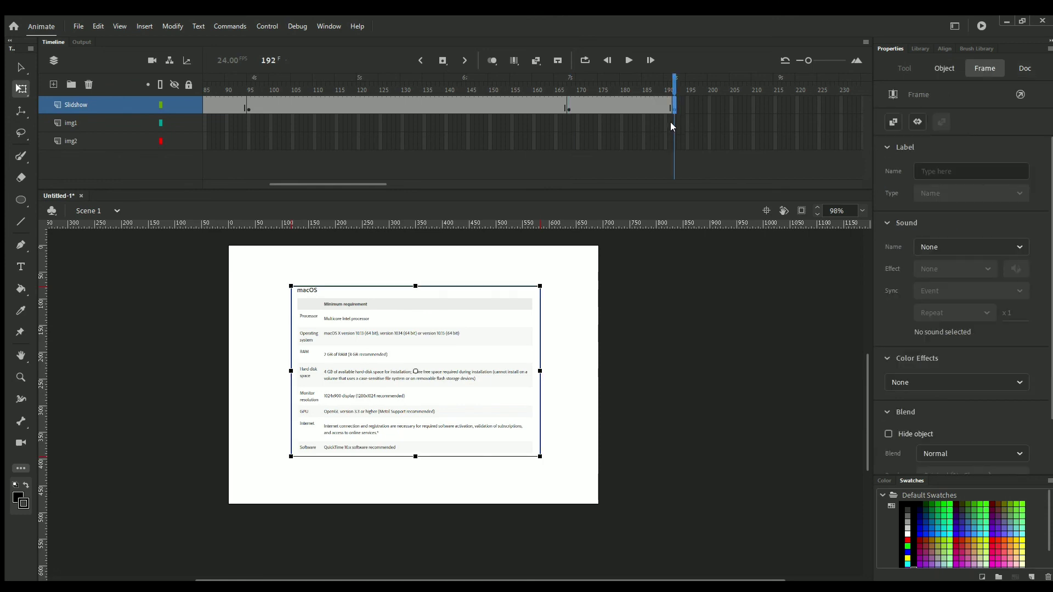
pyautogui.click(681, 351)
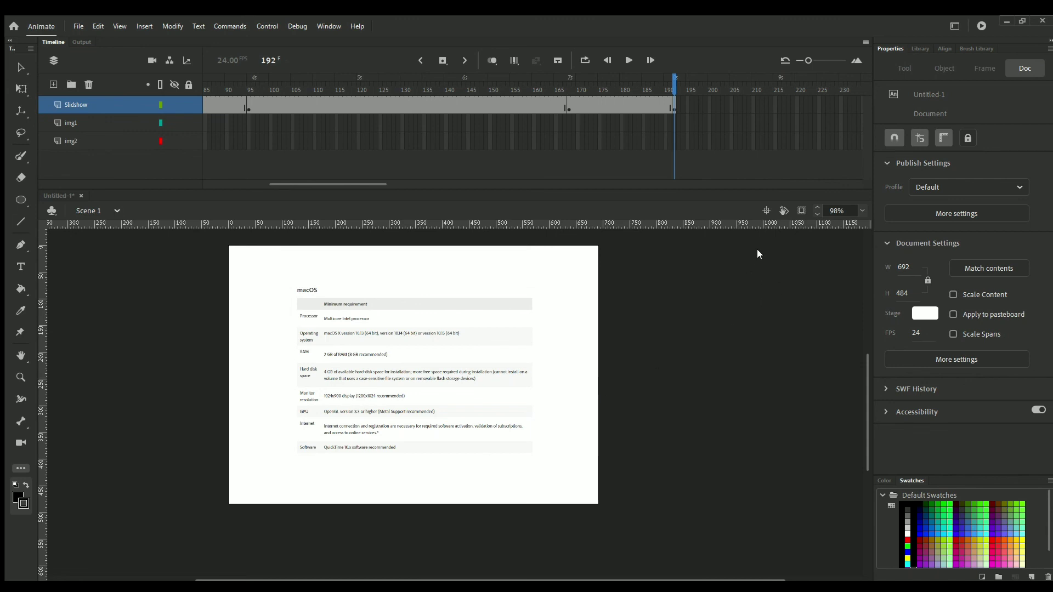
# Scrub the playhead back through the slideshow from frame 192 to frame 1
pyautogui.press('q')
pyautogui.moveTo(674, 87); pyautogui.dragTo(541, 141)
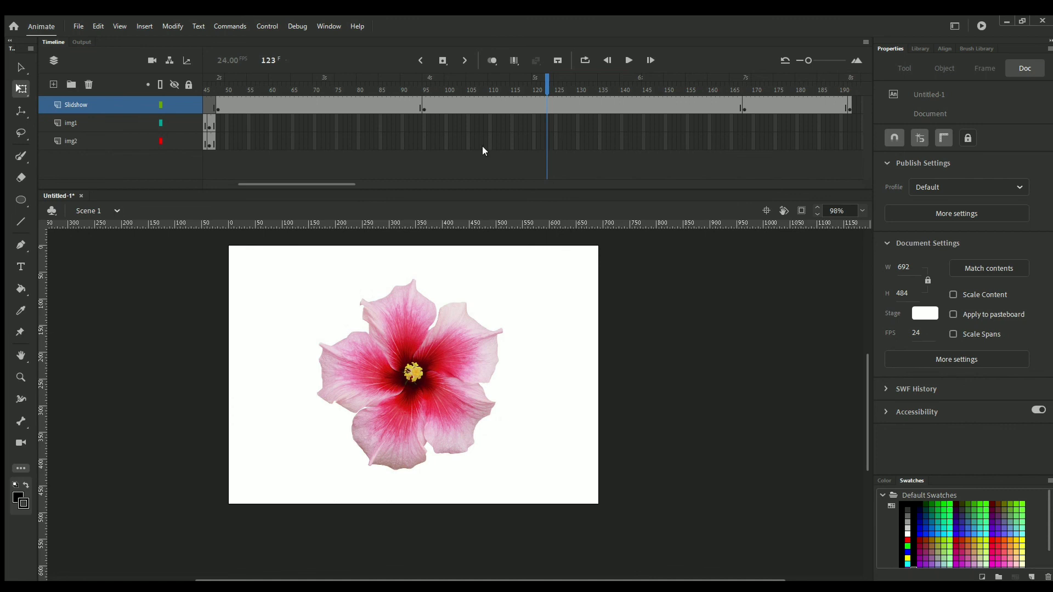
pyautogui.moveTo(547, 90); pyautogui.dragTo(116, 91)
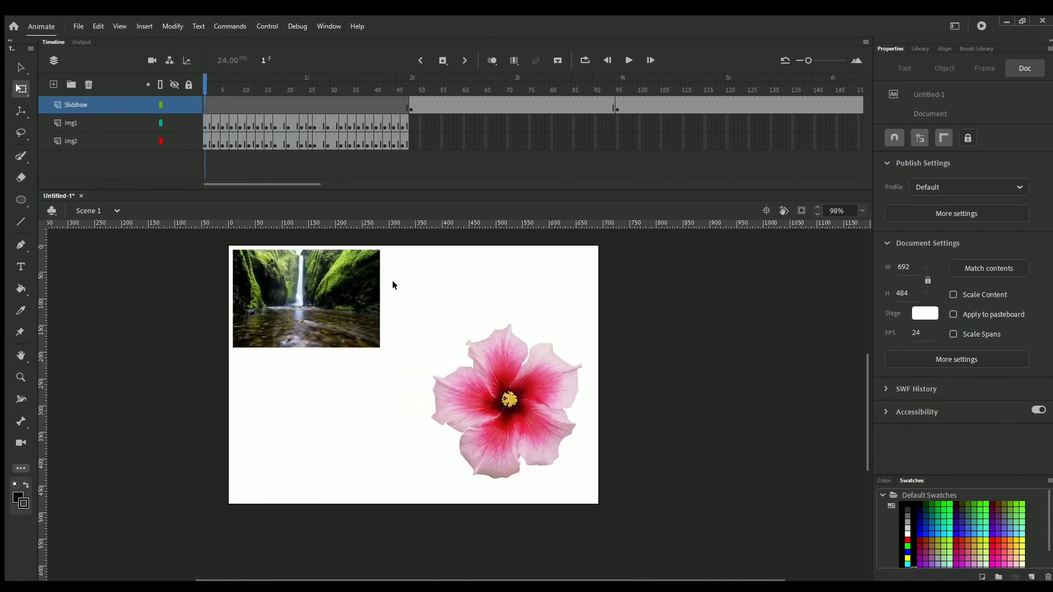
# At frame 14, move the img2 layer above img1 and then return it beneath img1
pyautogui.click(491, 401)
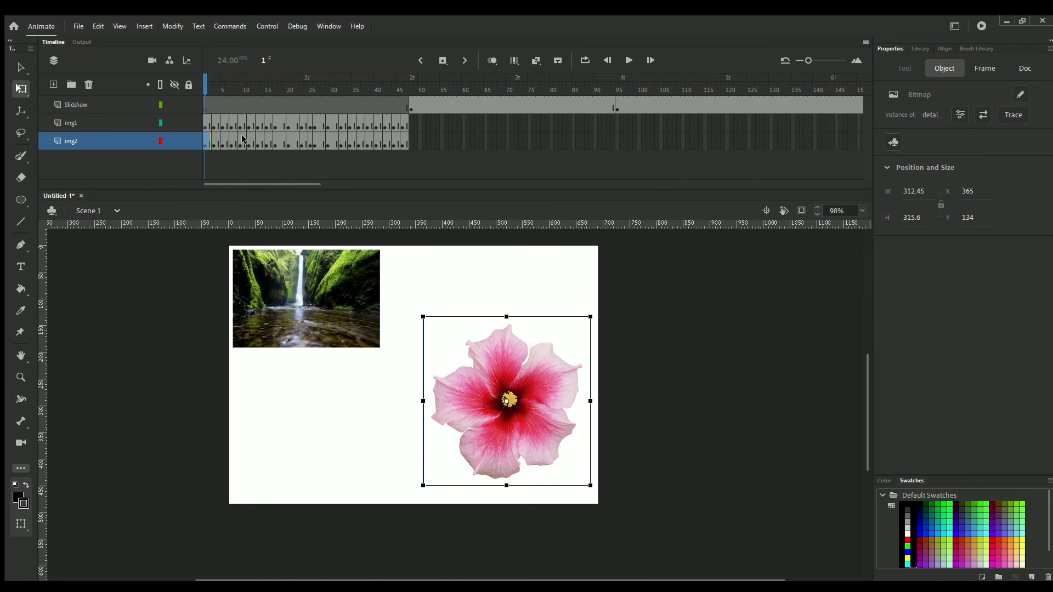
pyautogui.click(261, 131)
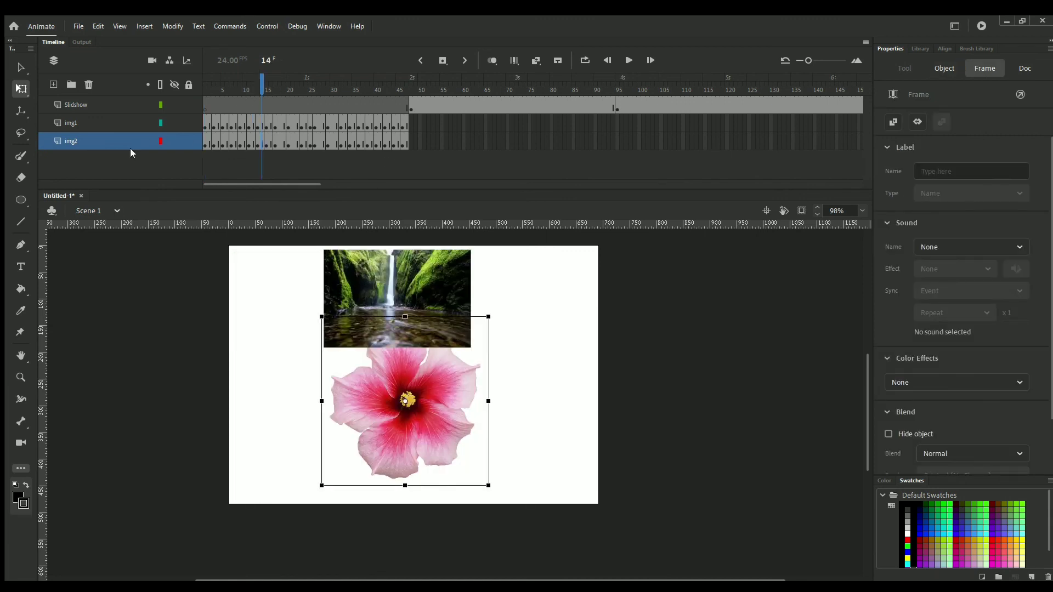
pyautogui.moveTo(79, 141); pyautogui.dragTo(80, 121)
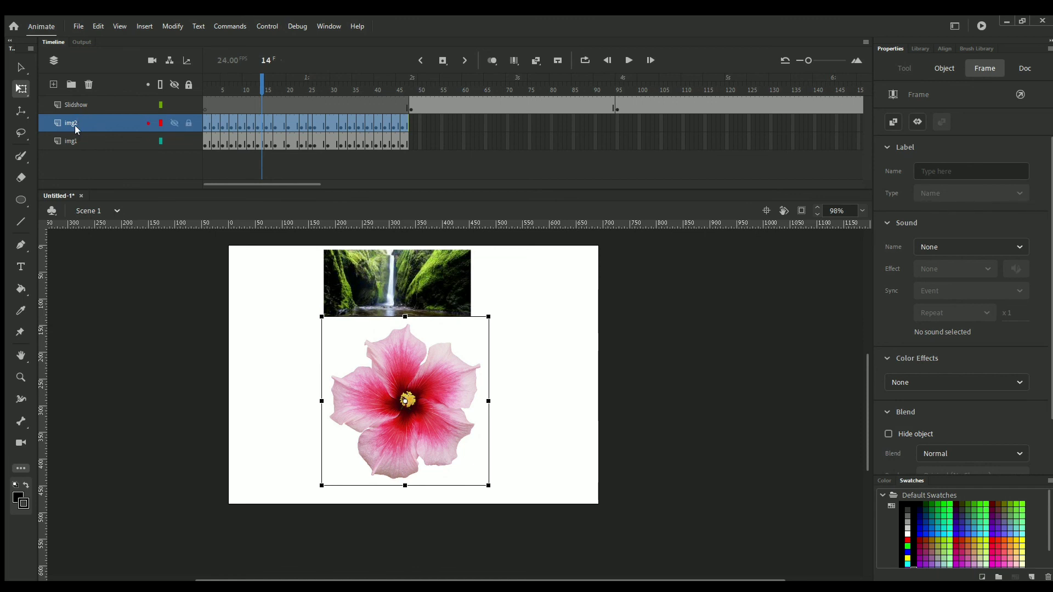
pyautogui.moveTo(74, 124); pyautogui.dragTo(79, 145)
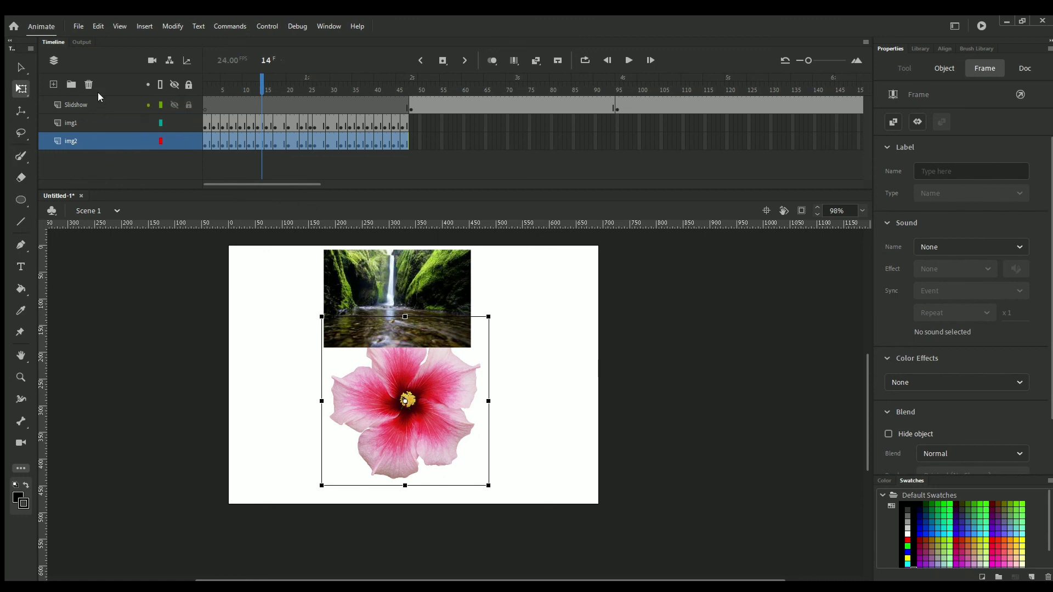
# Add a new layer above Slidshow and hide the Slidshow, img1 and img2 layers
pyautogui.click(77, 104)
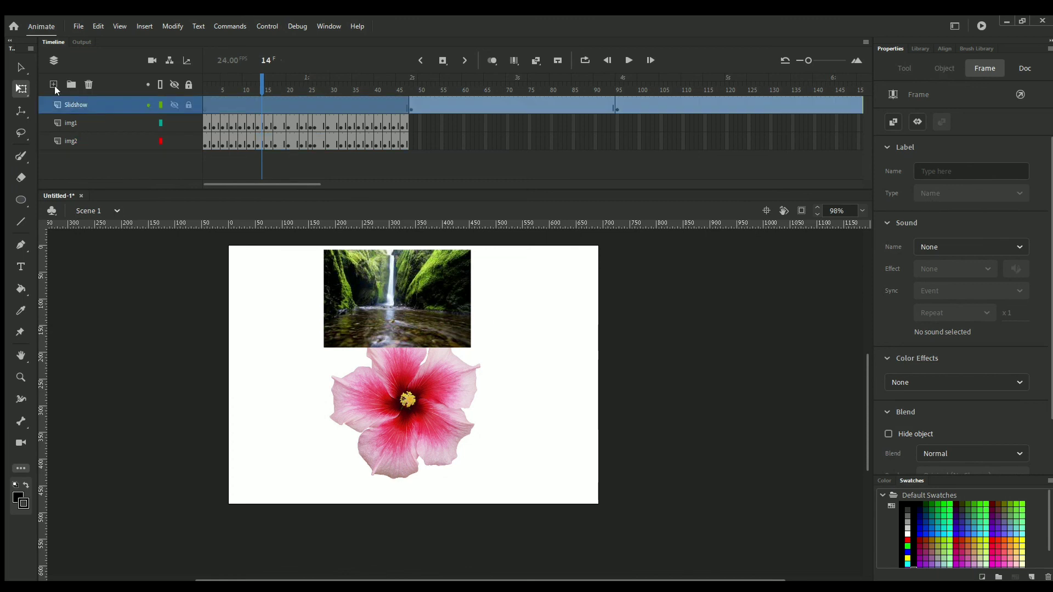
pyautogui.click(53, 84)
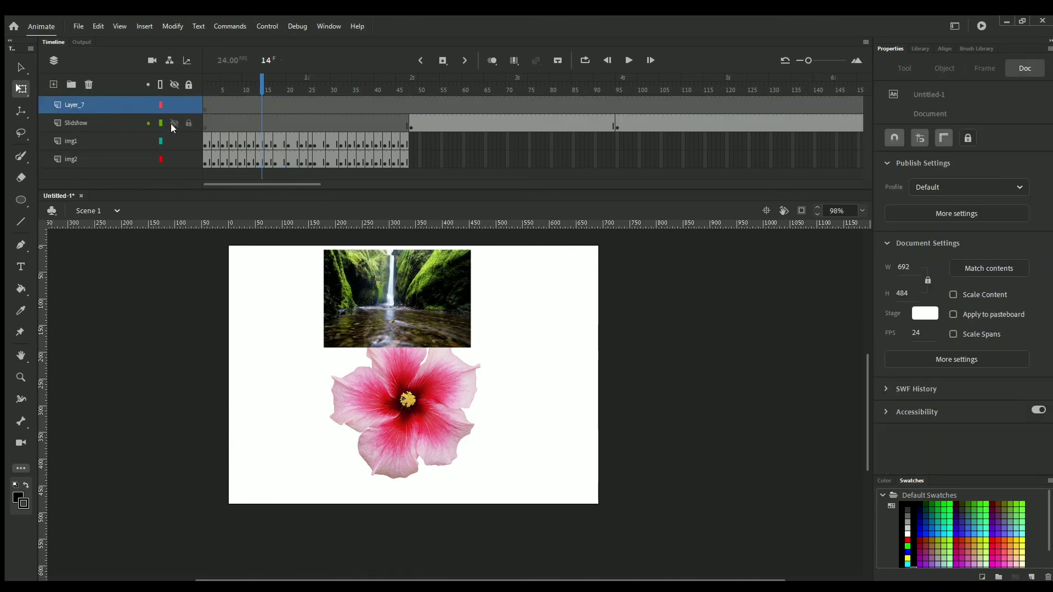
pyautogui.click(174, 85)
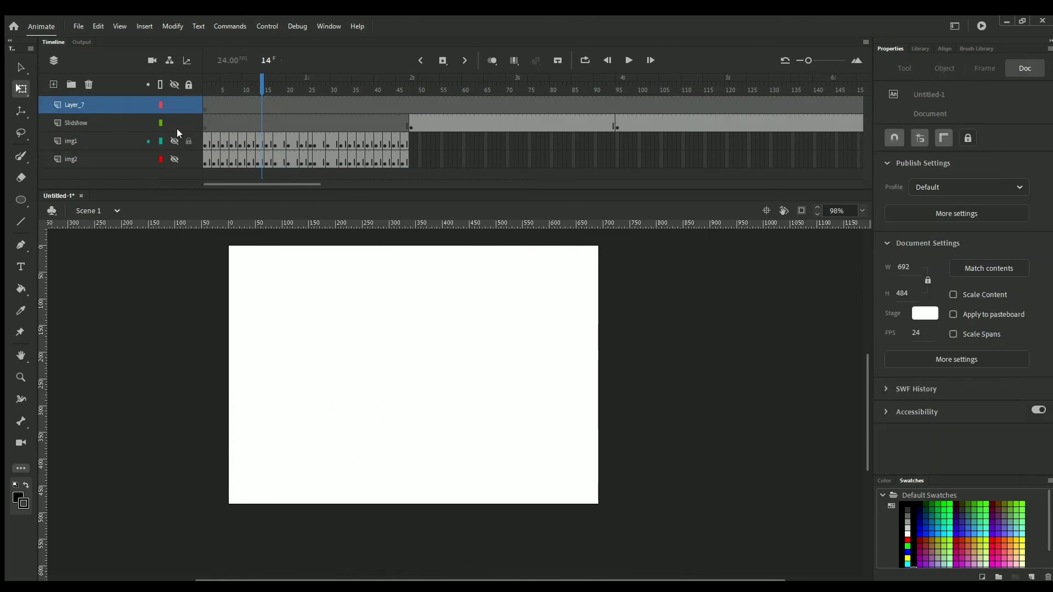
# Draw a large black circle with the Oval tool near the middle of the stage on frame 1 of Layer_7
pyautogui.click(205, 104)
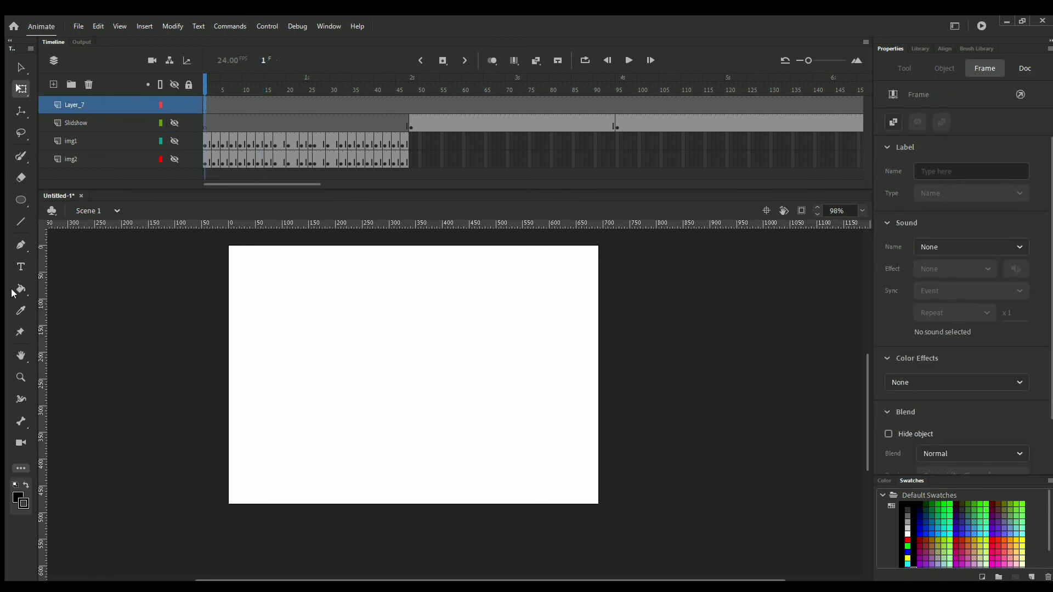
pyautogui.click(21, 201)
pyautogui.moveTo(342, 306)
pyautogui.mouseDown()
pyautogui.moveTo(478, 424)
pyautogui.moveTo(506, 472)
pyautogui.mouseUp()
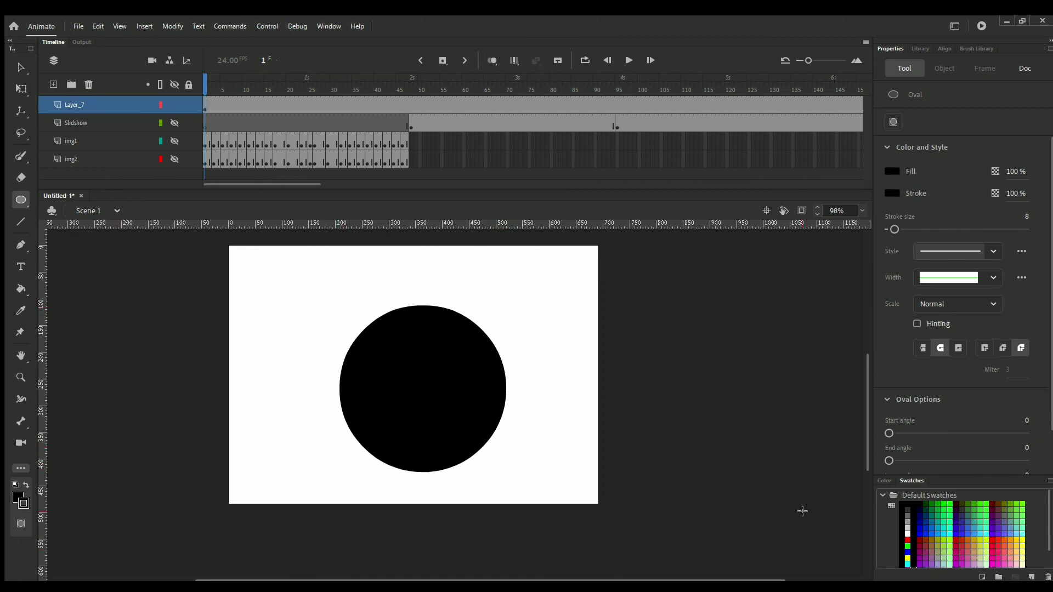
# On another new layer, draw two black circles with yellow-green strokes, about 170 and 162 px wide, over the large circle's upper left and upper right
pyautogui.click(51, 84)
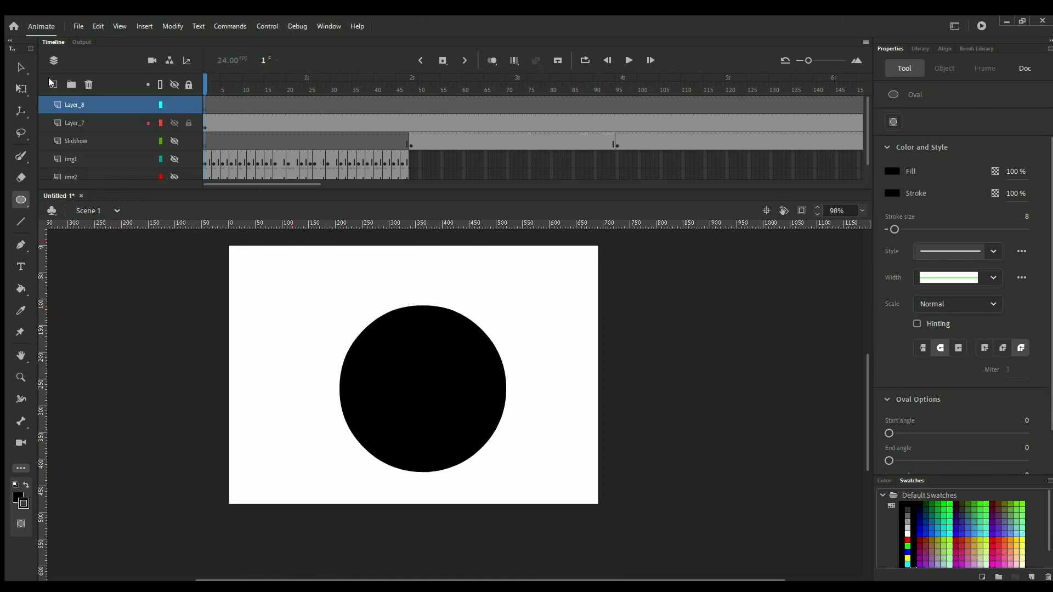
pyautogui.click(200, 103)
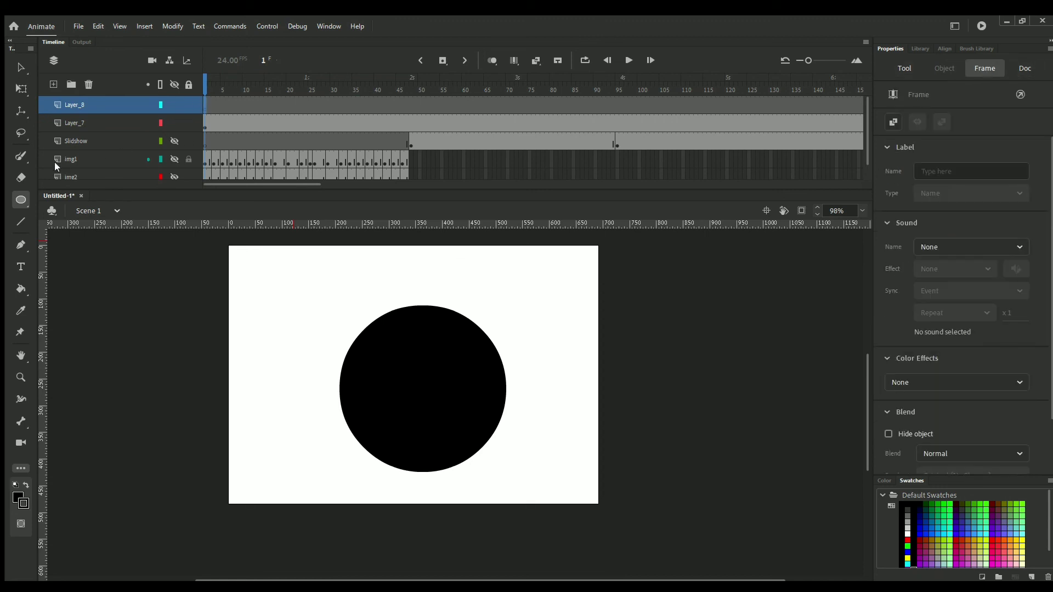
pyautogui.click(984, 540)
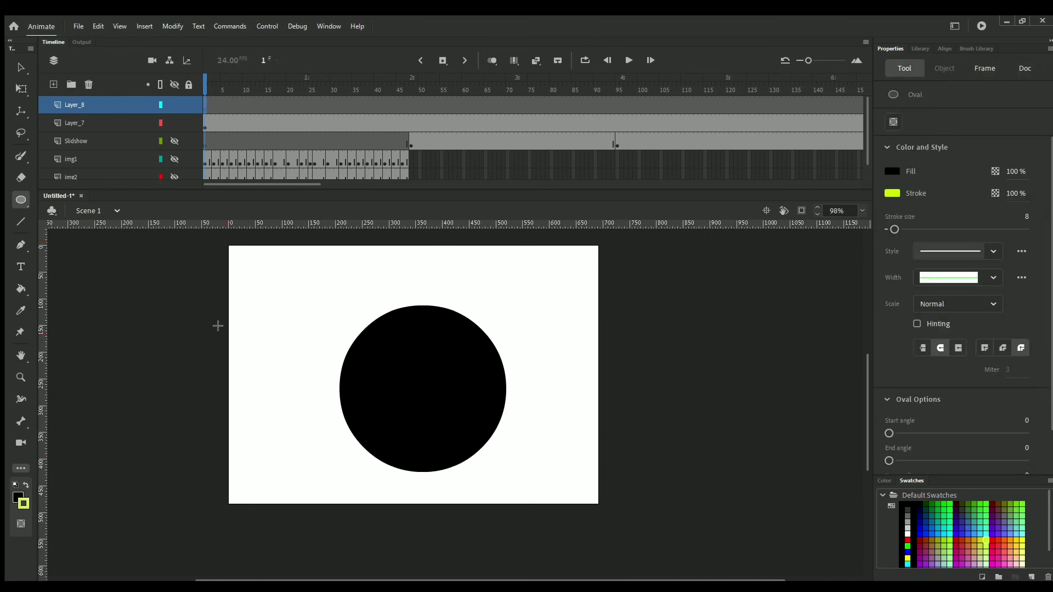
pyautogui.moveTo(309, 285); pyautogui.dragTo(402, 377)
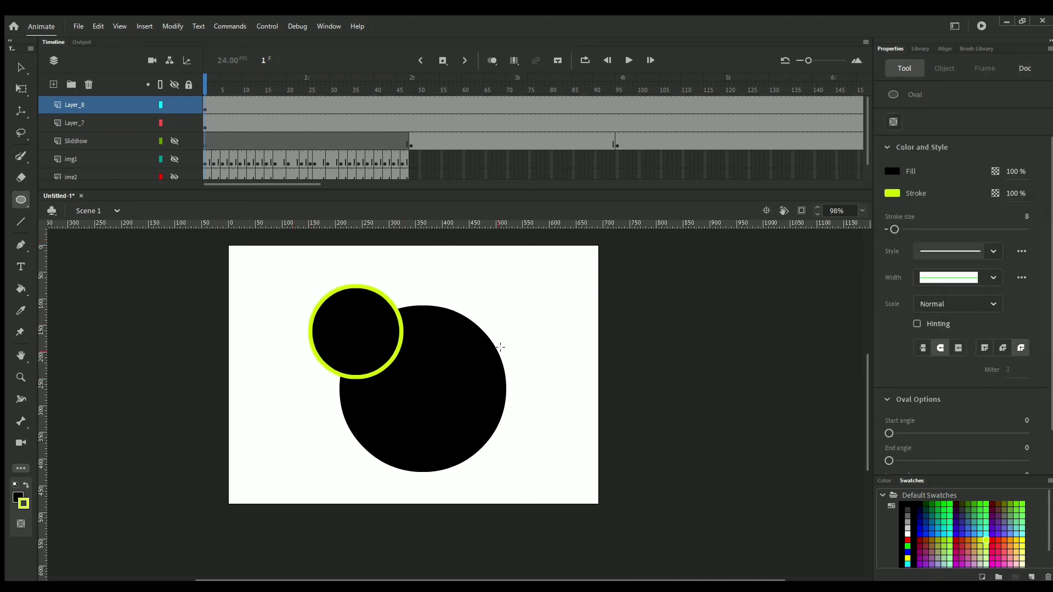
pyautogui.moveTo(545, 298); pyautogui.dragTo(456, 384)
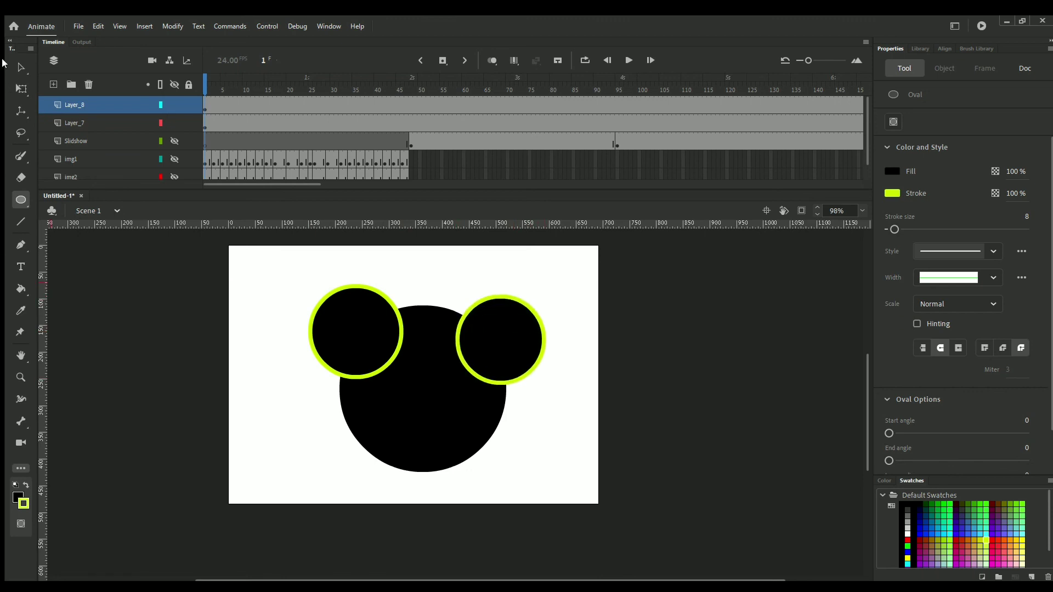
# Move Layer_8 with the two small circles beneath Layer_7
pyautogui.click(20, 67)
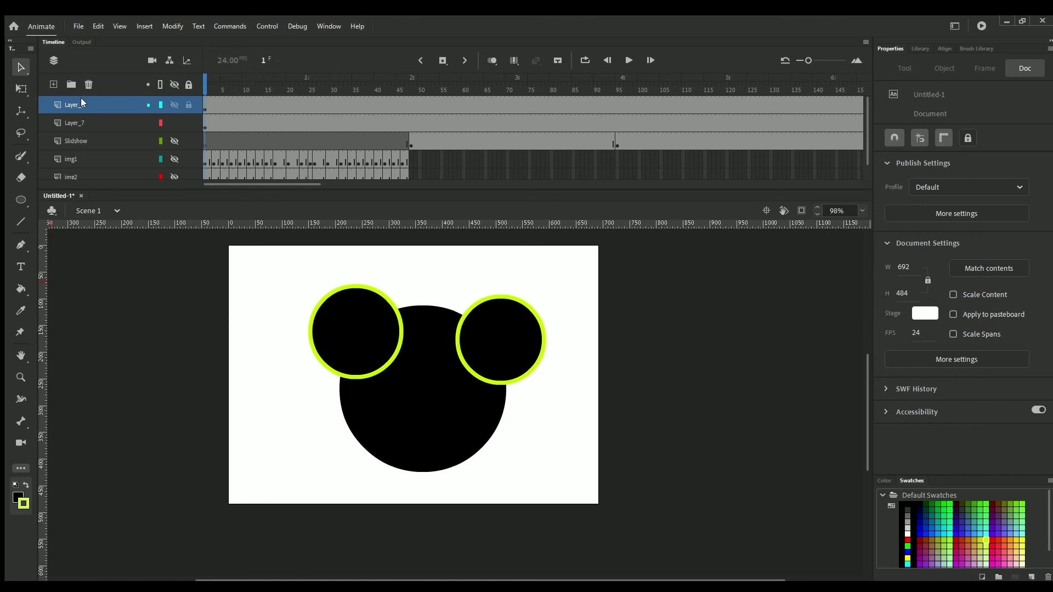
pyautogui.moveTo(87, 99); pyautogui.dragTo(84, 124)
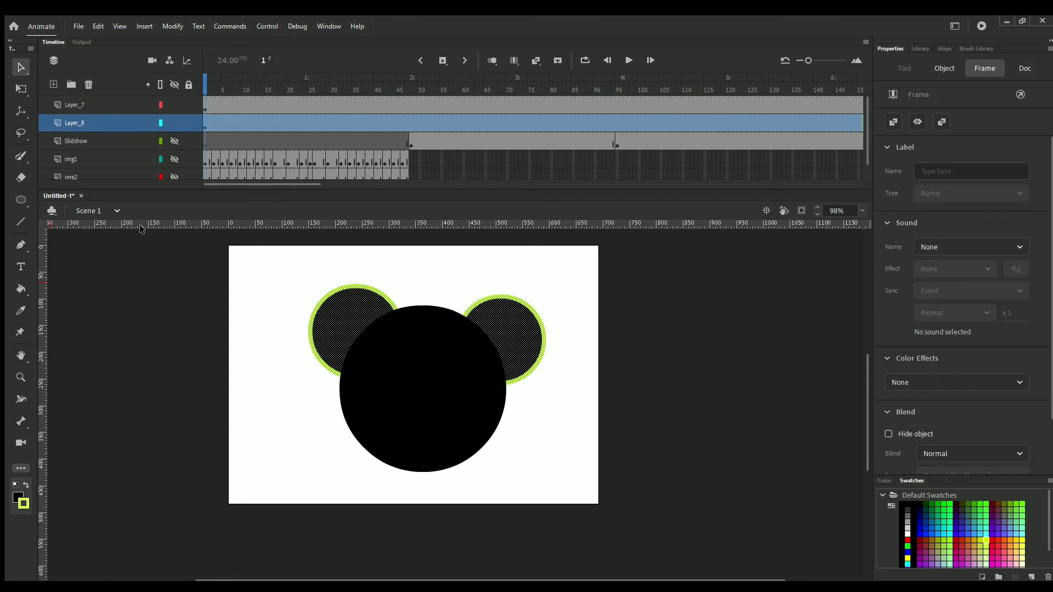
pyautogui.click(158, 315)
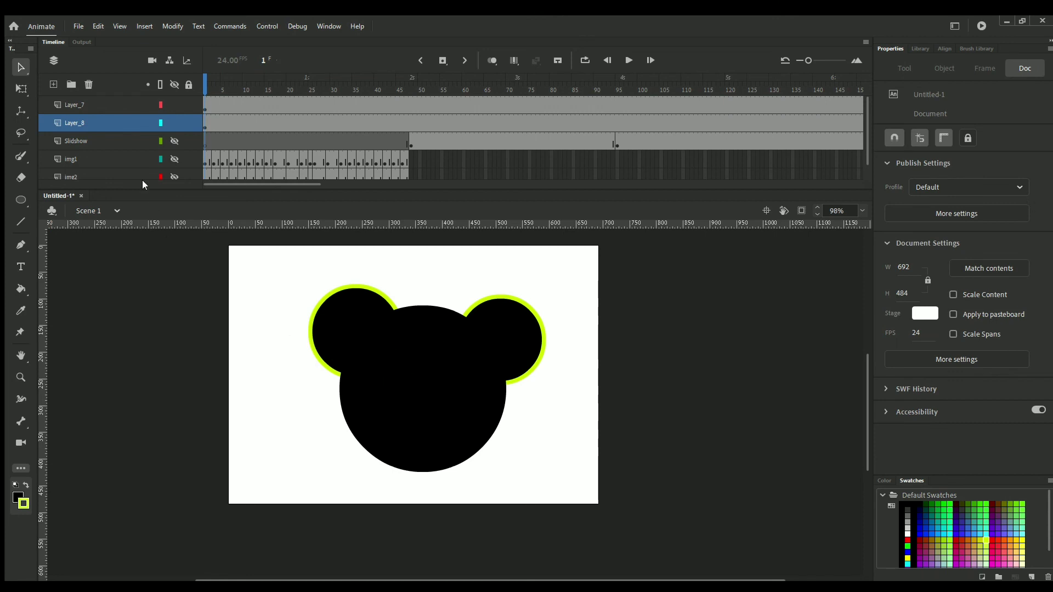
# Recolour the left small circle's fill turquoise and the right small circle's fill light green
pyautogui.click(331, 335)
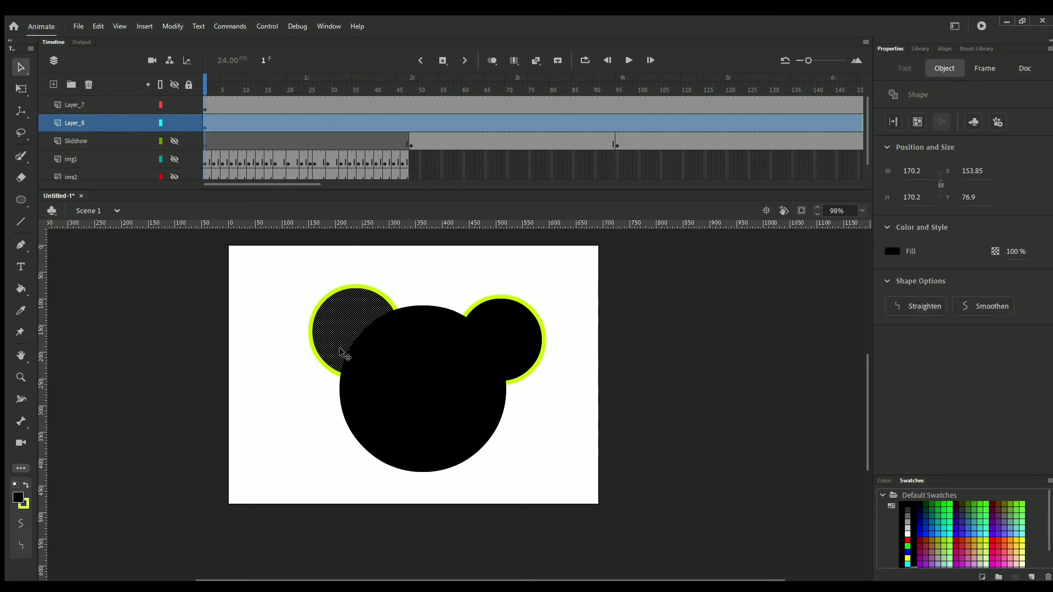
pyautogui.click(417, 384)
pyautogui.click(489, 339)
pyautogui.click(341, 336)
pyautogui.click(943, 529)
pyautogui.click(492, 319)
pyautogui.click(981, 519)
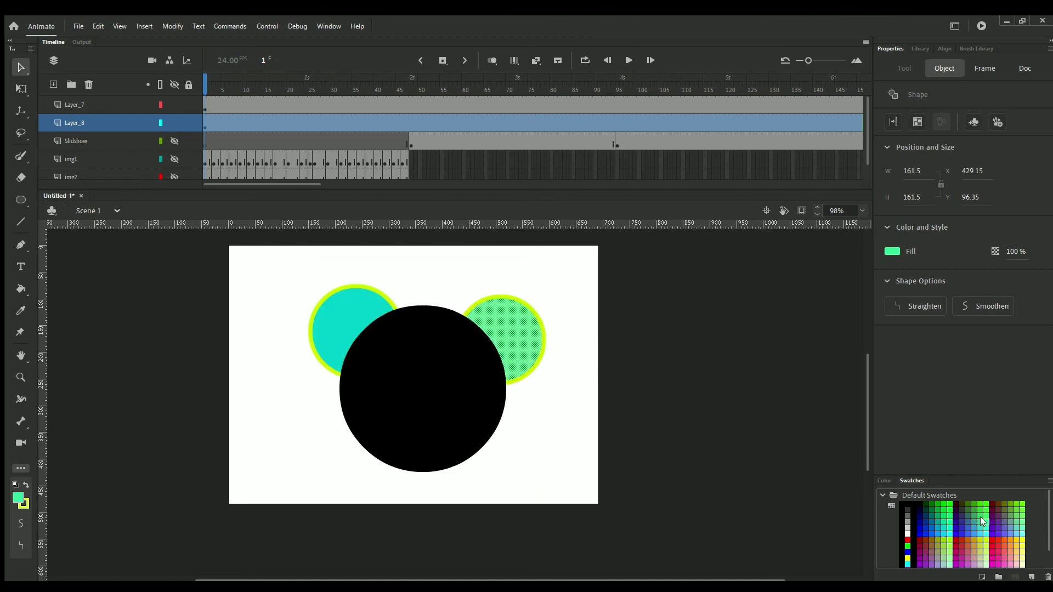
pyautogui.click(183, 379)
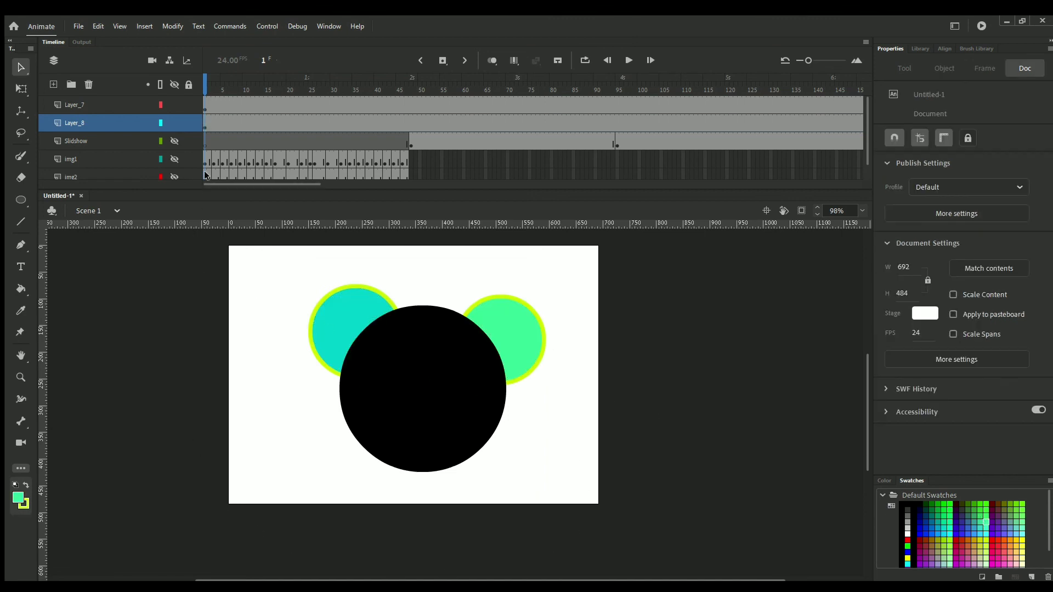
# Move Layer_8 back above Layer_7 and briefly select all the circles across both layers
pyautogui.moveTo(105, 114)
pyautogui.mouseDown()
pyautogui.moveTo(103, 95)
pyautogui.moveTo(94, 120)
pyautogui.moveTo(94, 95)
pyautogui.mouseUp()
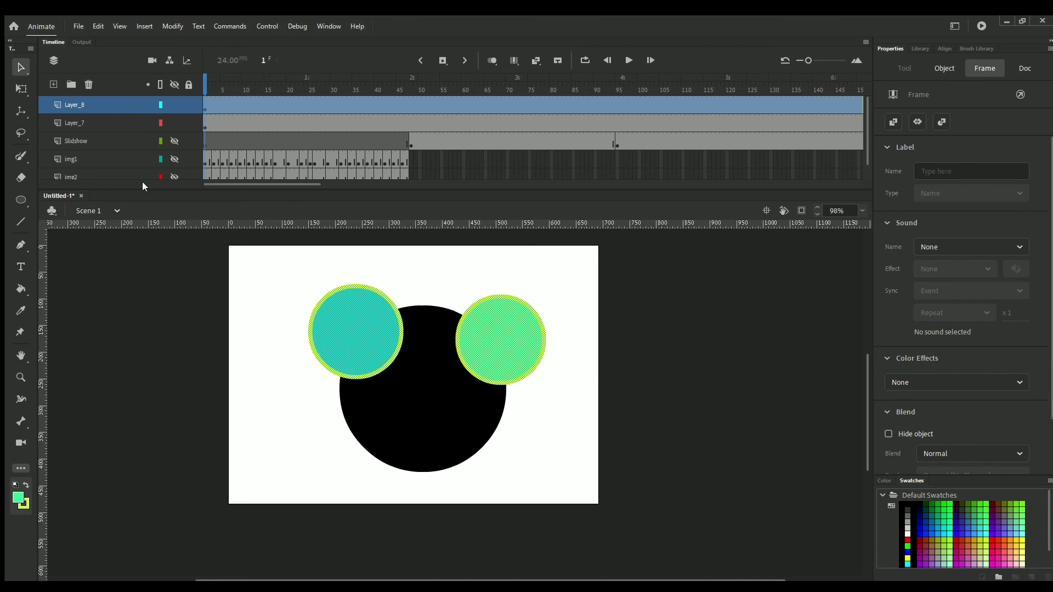
pyautogui.click(212, 316)
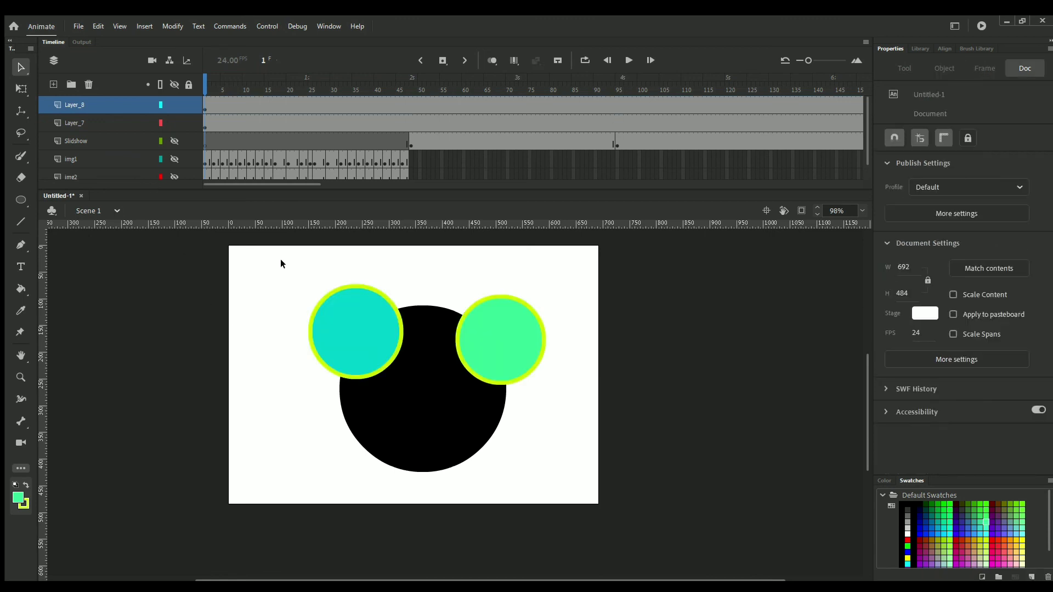
pyautogui.moveTo(283, 263)
pyautogui.mouseDown()
pyautogui.moveTo(439, 437)
pyautogui.moveTo(574, 490)
pyautogui.mouseUp()
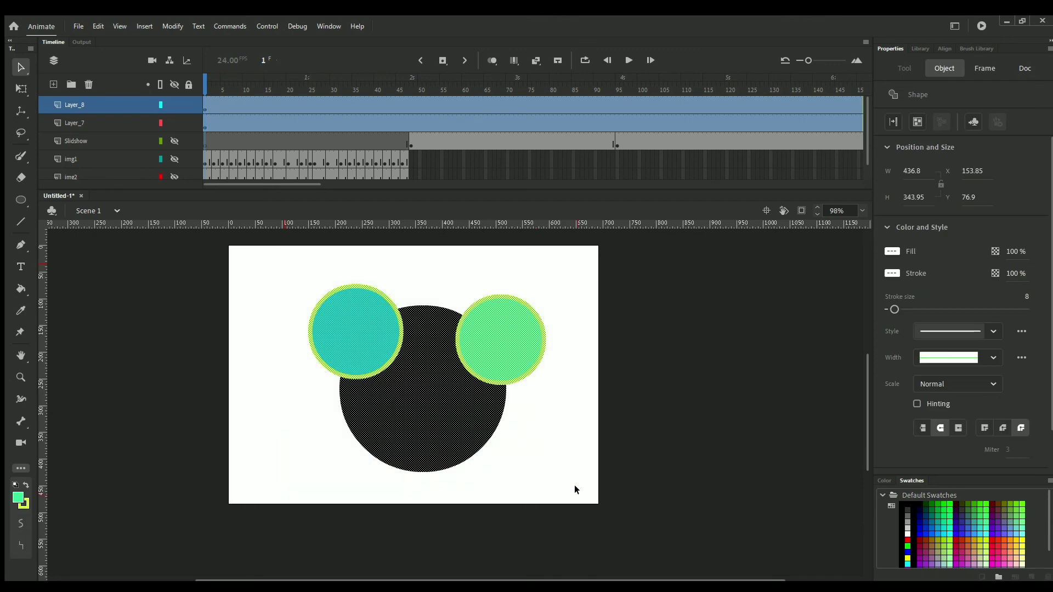
pyautogui.click(559, 436)
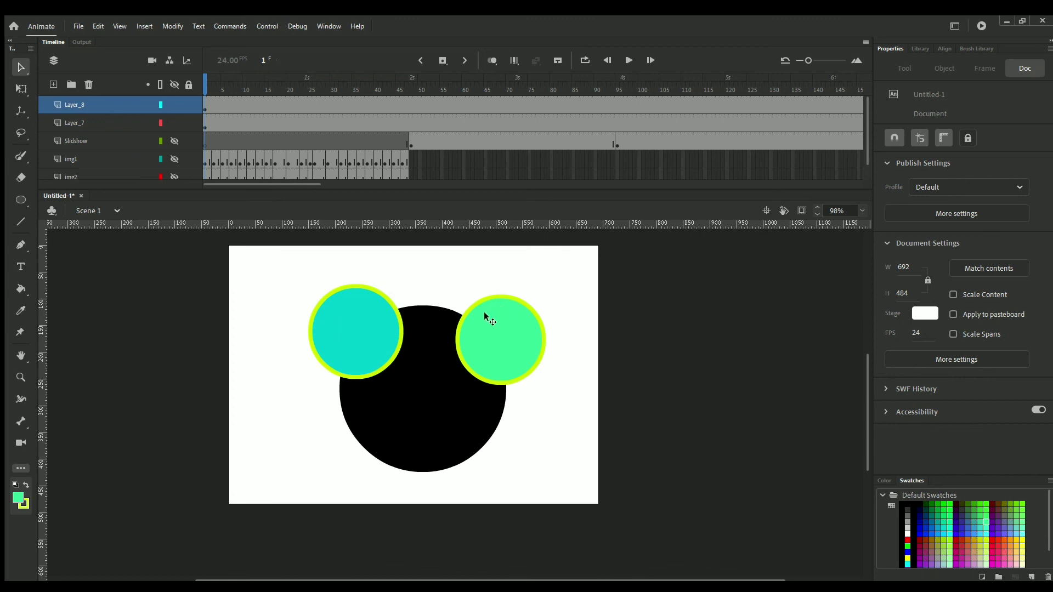
# Go to frame 105, make the Slidshow layer visible again and move it above Layer_8
pyautogui.click(85, 135)
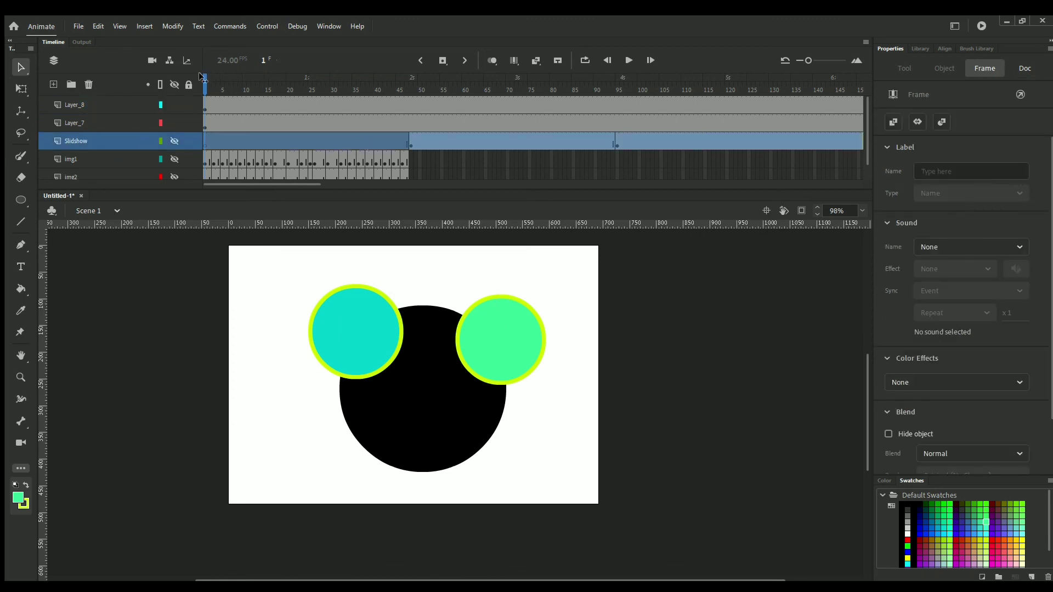
pyautogui.moveTo(206, 82); pyautogui.dragTo(655, 107)
pyautogui.click(164, 142)
pyautogui.click(174, 141)
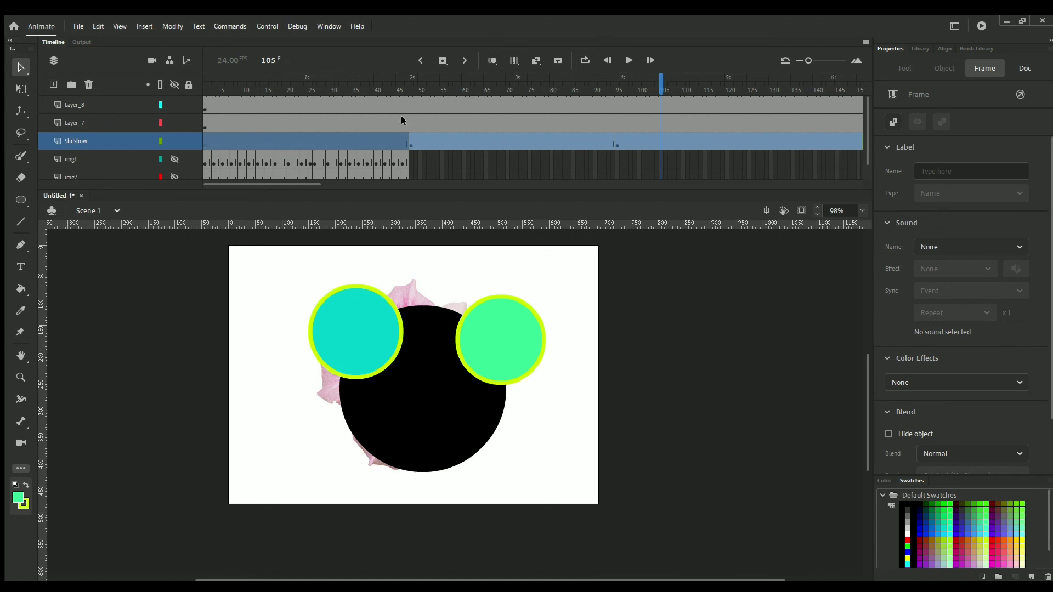
pyautogui.moveTo(75, 146); pyautogui.dragTo(96, 99)
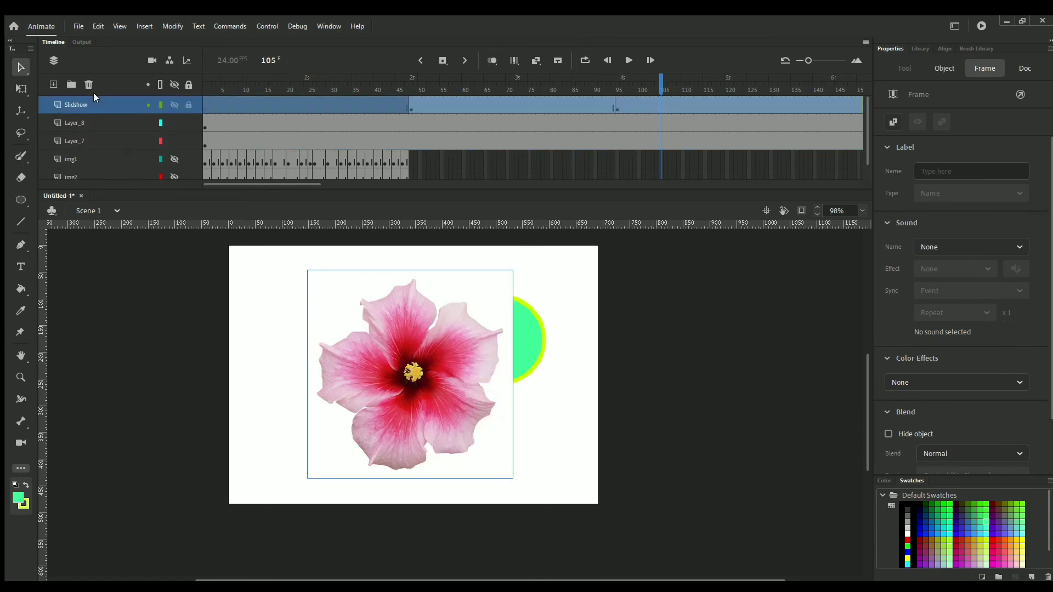
# Play the timeline to review the slideshow images stacked in front of the circles
pyautogui.click(585, 87)
pyautogui.press('Return')
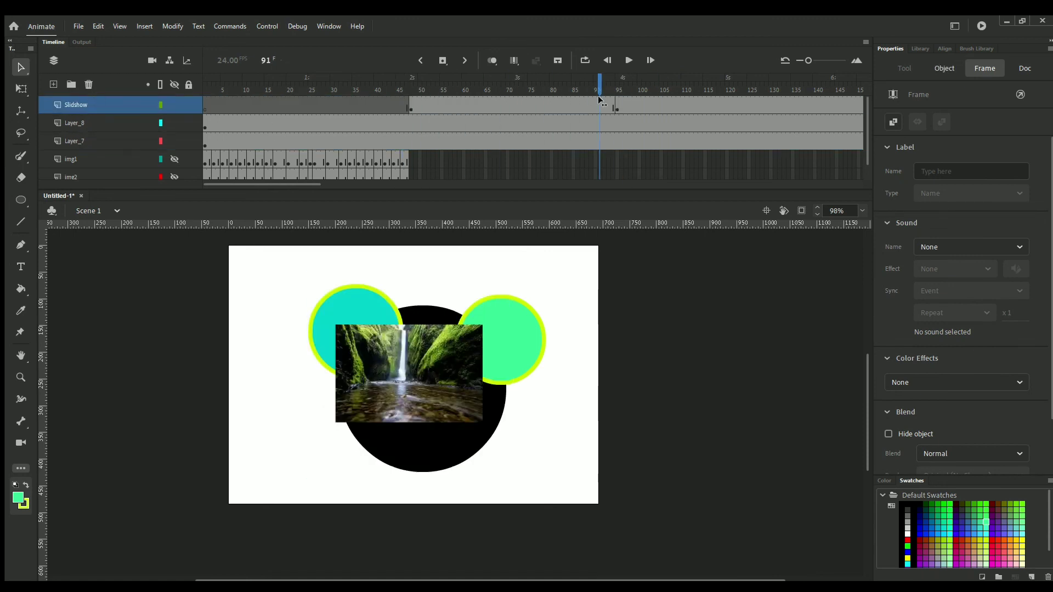
pyautogui.press('Return')
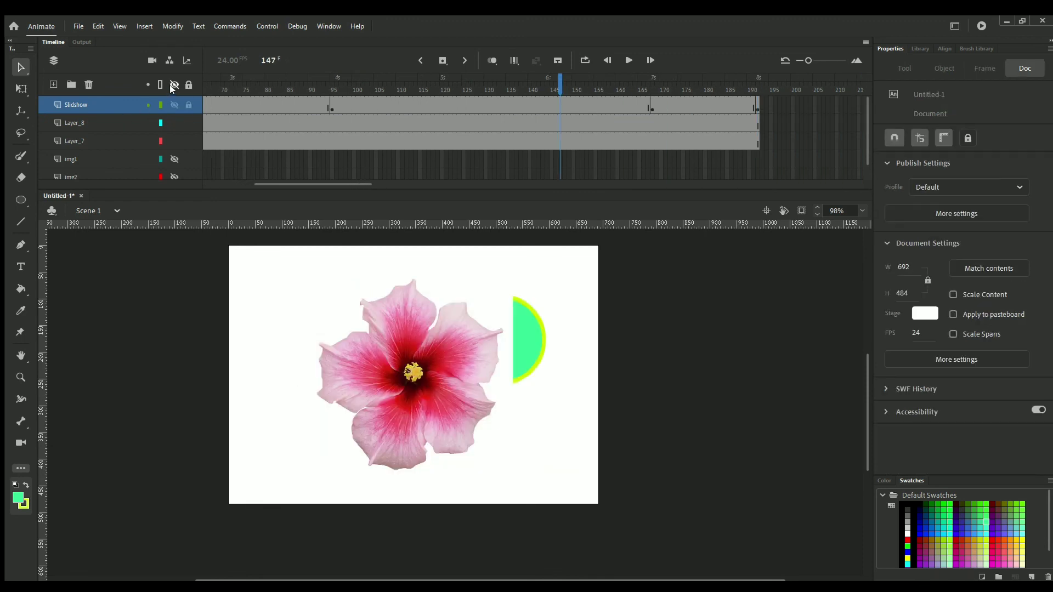